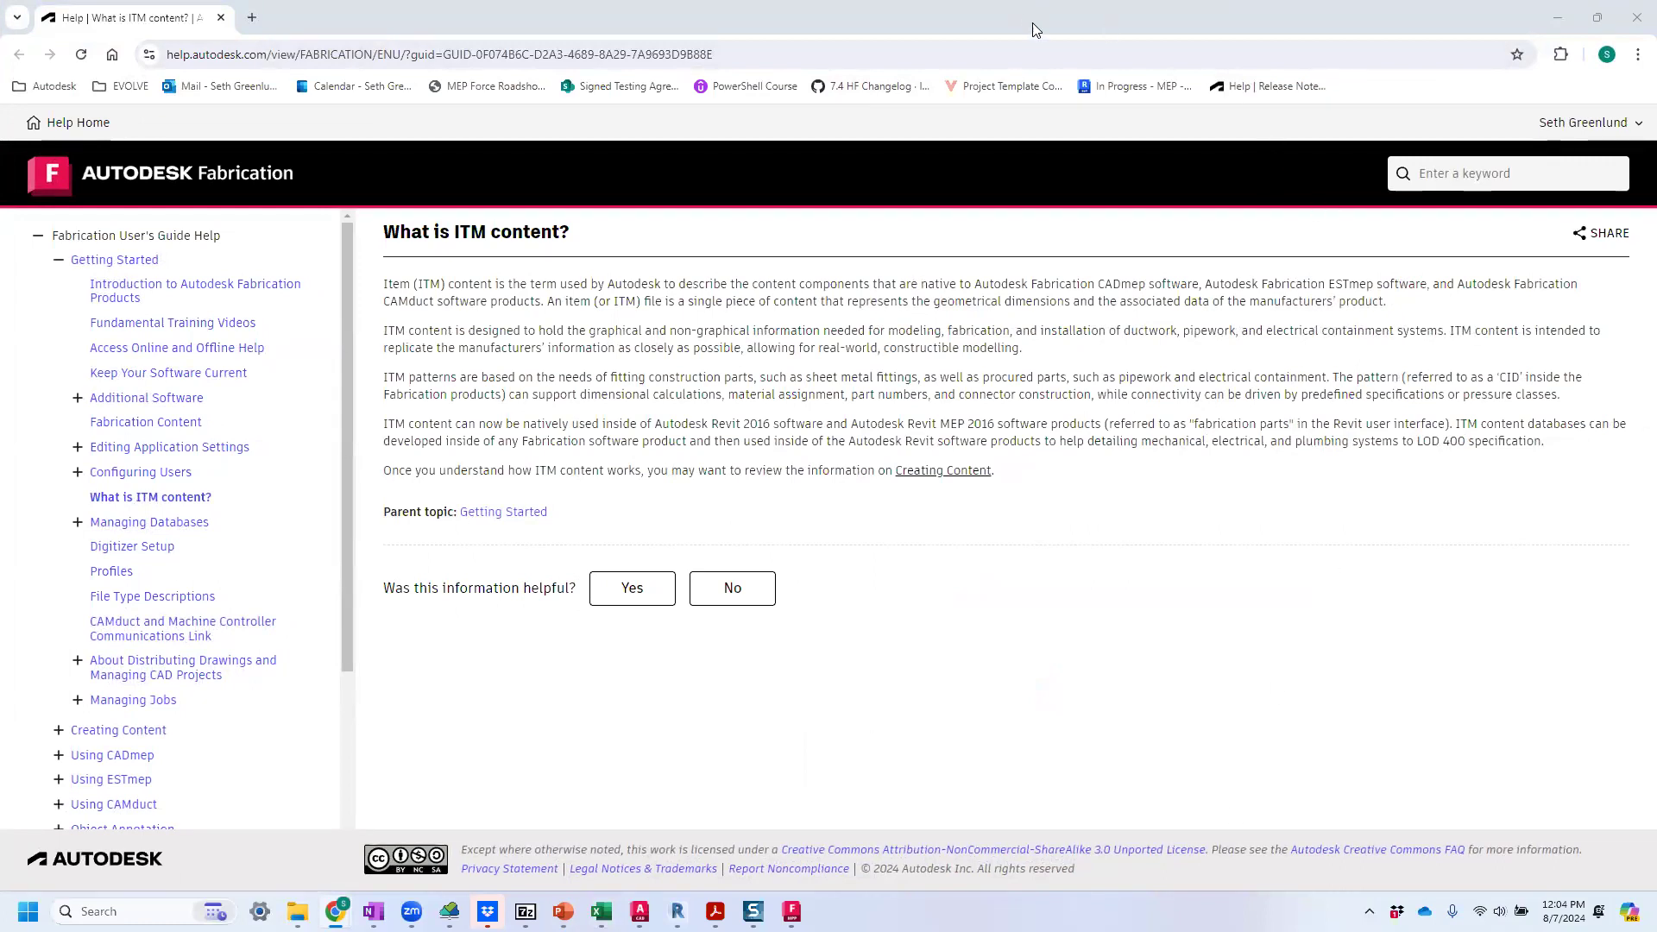
# Switch to the ITM Creation slide show and advance to the slide on creating an ITM.
pyautogui.click(1049, 39)
pyautogui.hotkey('alt', 'Tab')
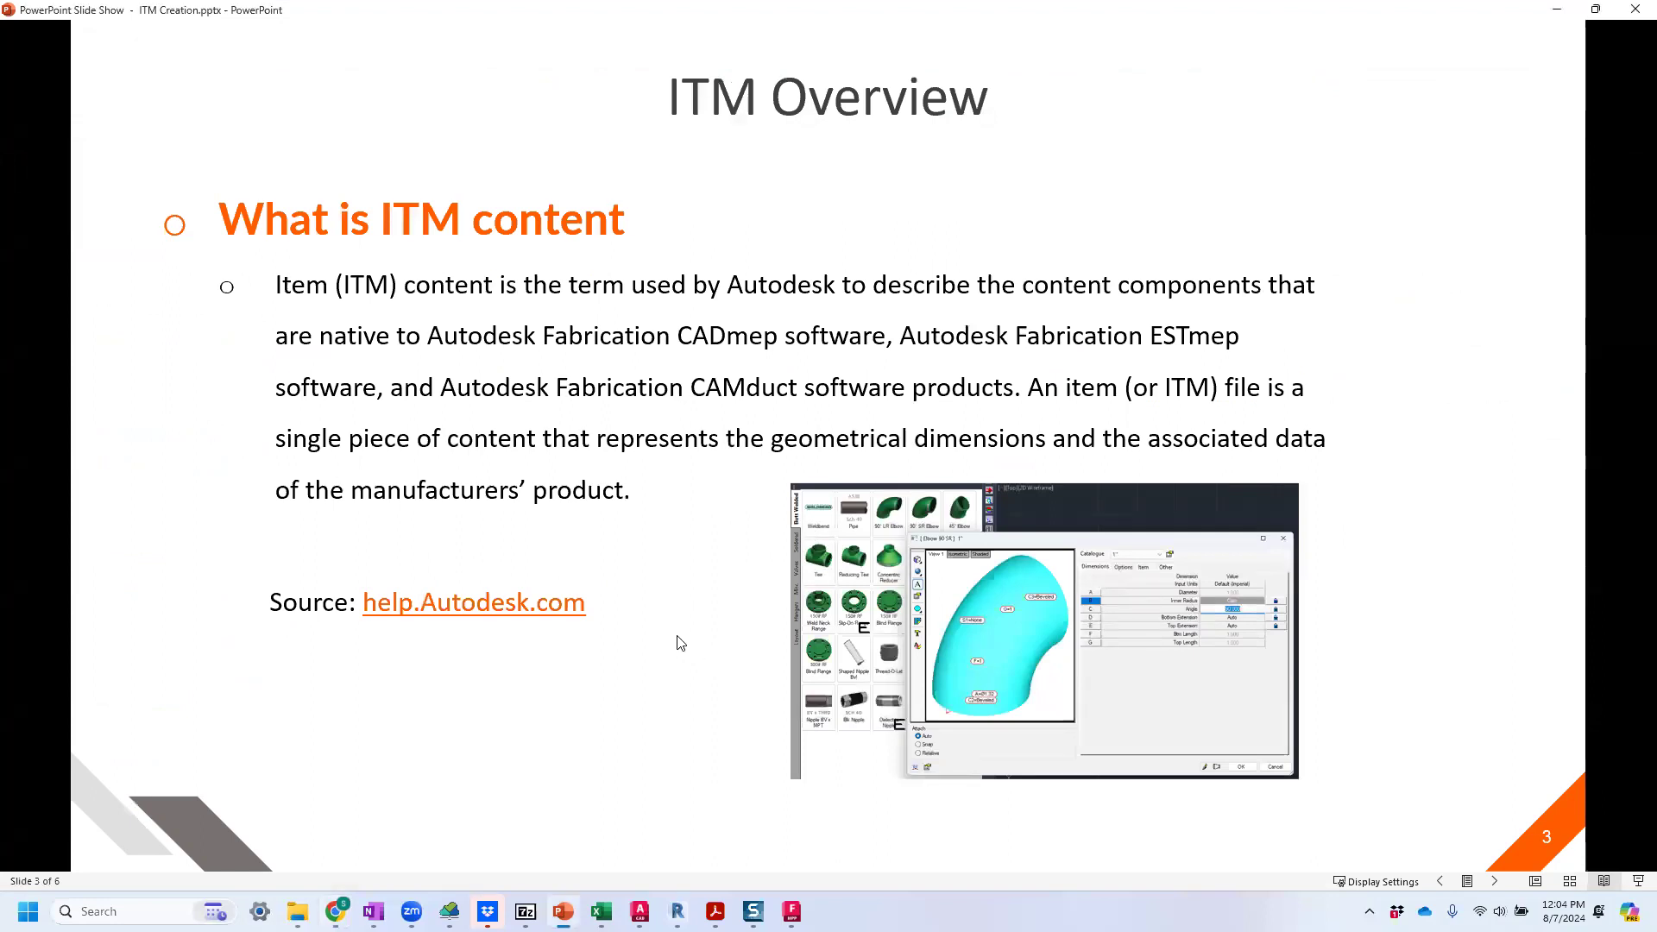
pyautogui.click(661, 617)
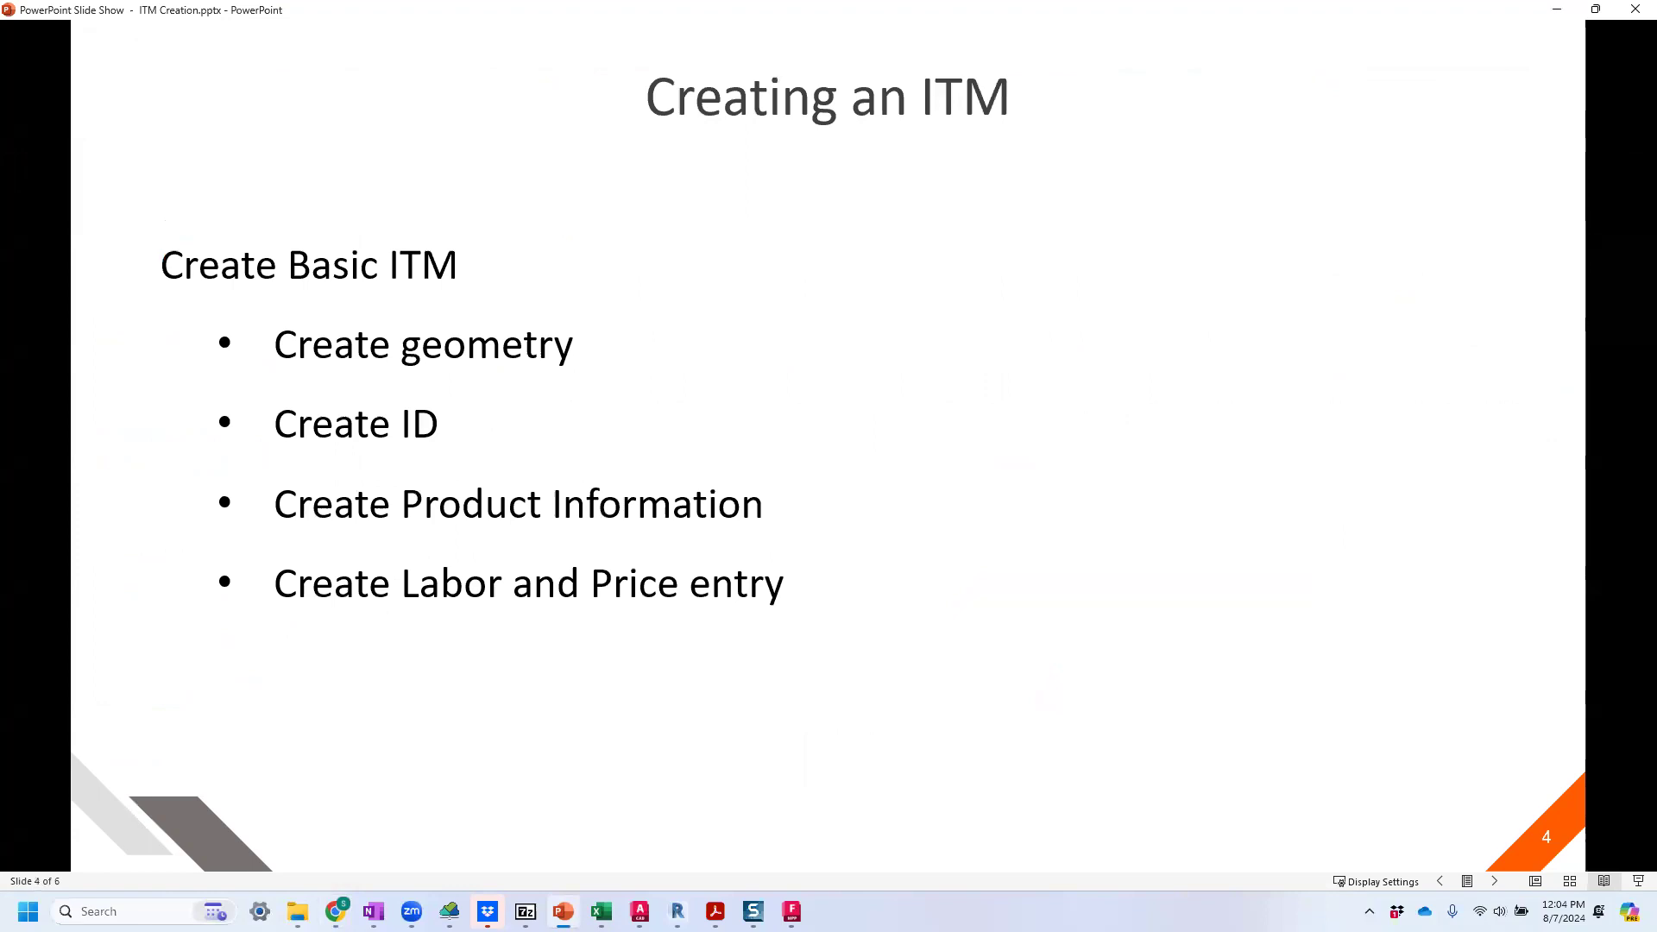
# Switch to Revit to view the pipe fittings schedule, and from there to the CADmep drawing in AutoCAD.
pyautogui.click(678, 912)
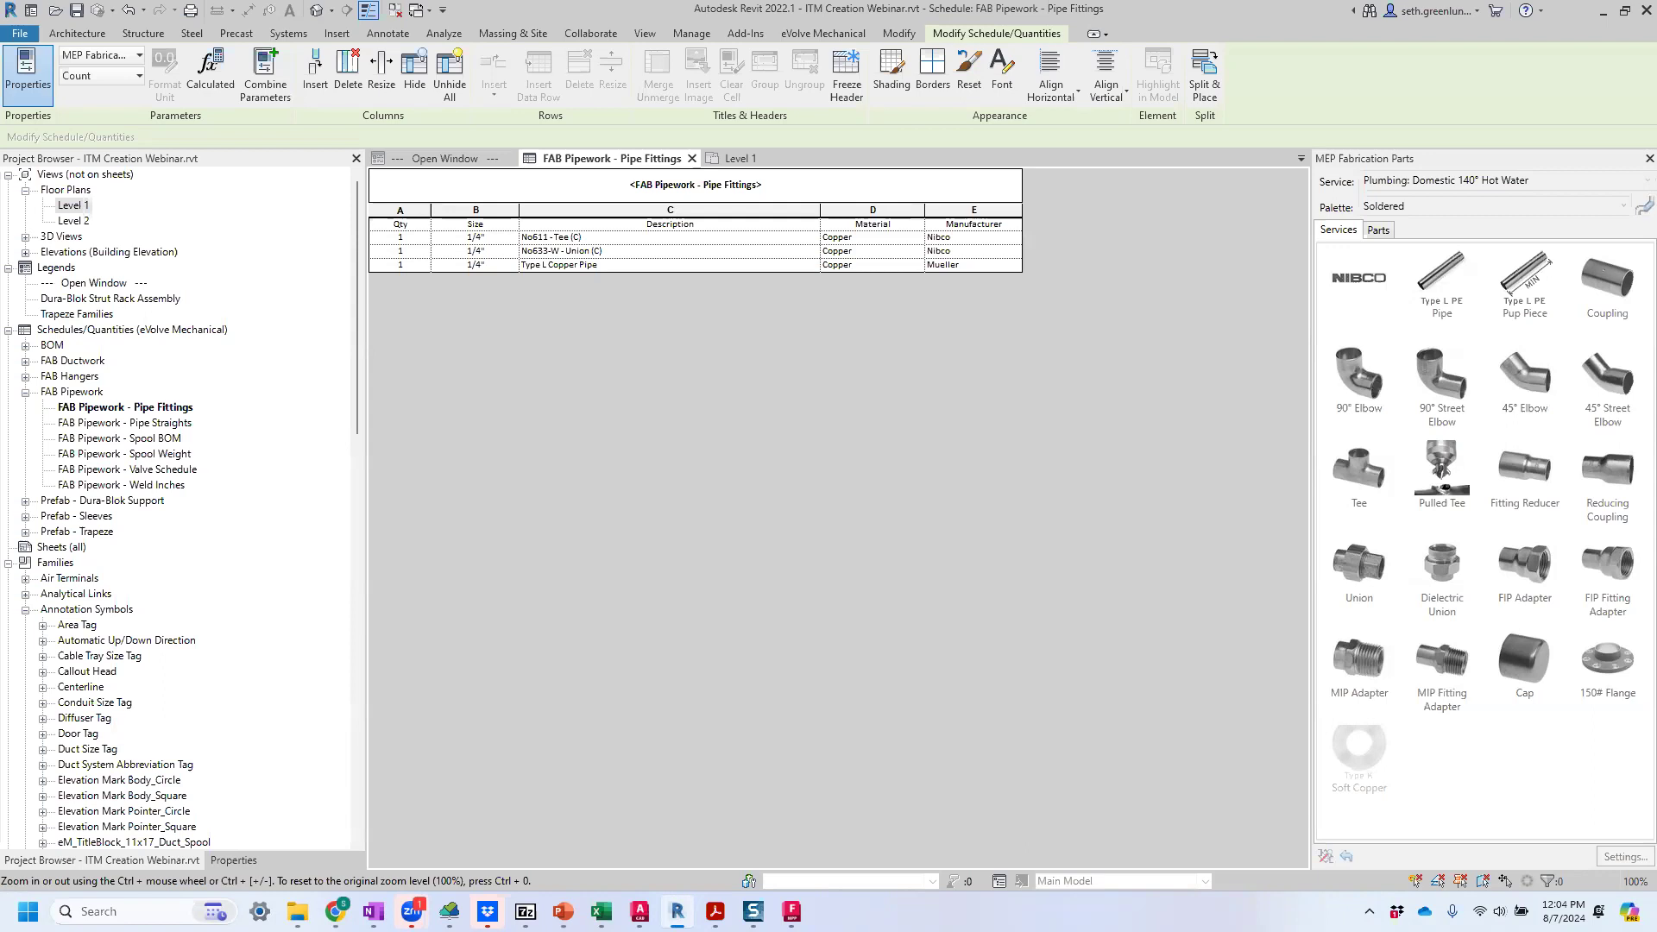
pyautogui.click(640, 912)
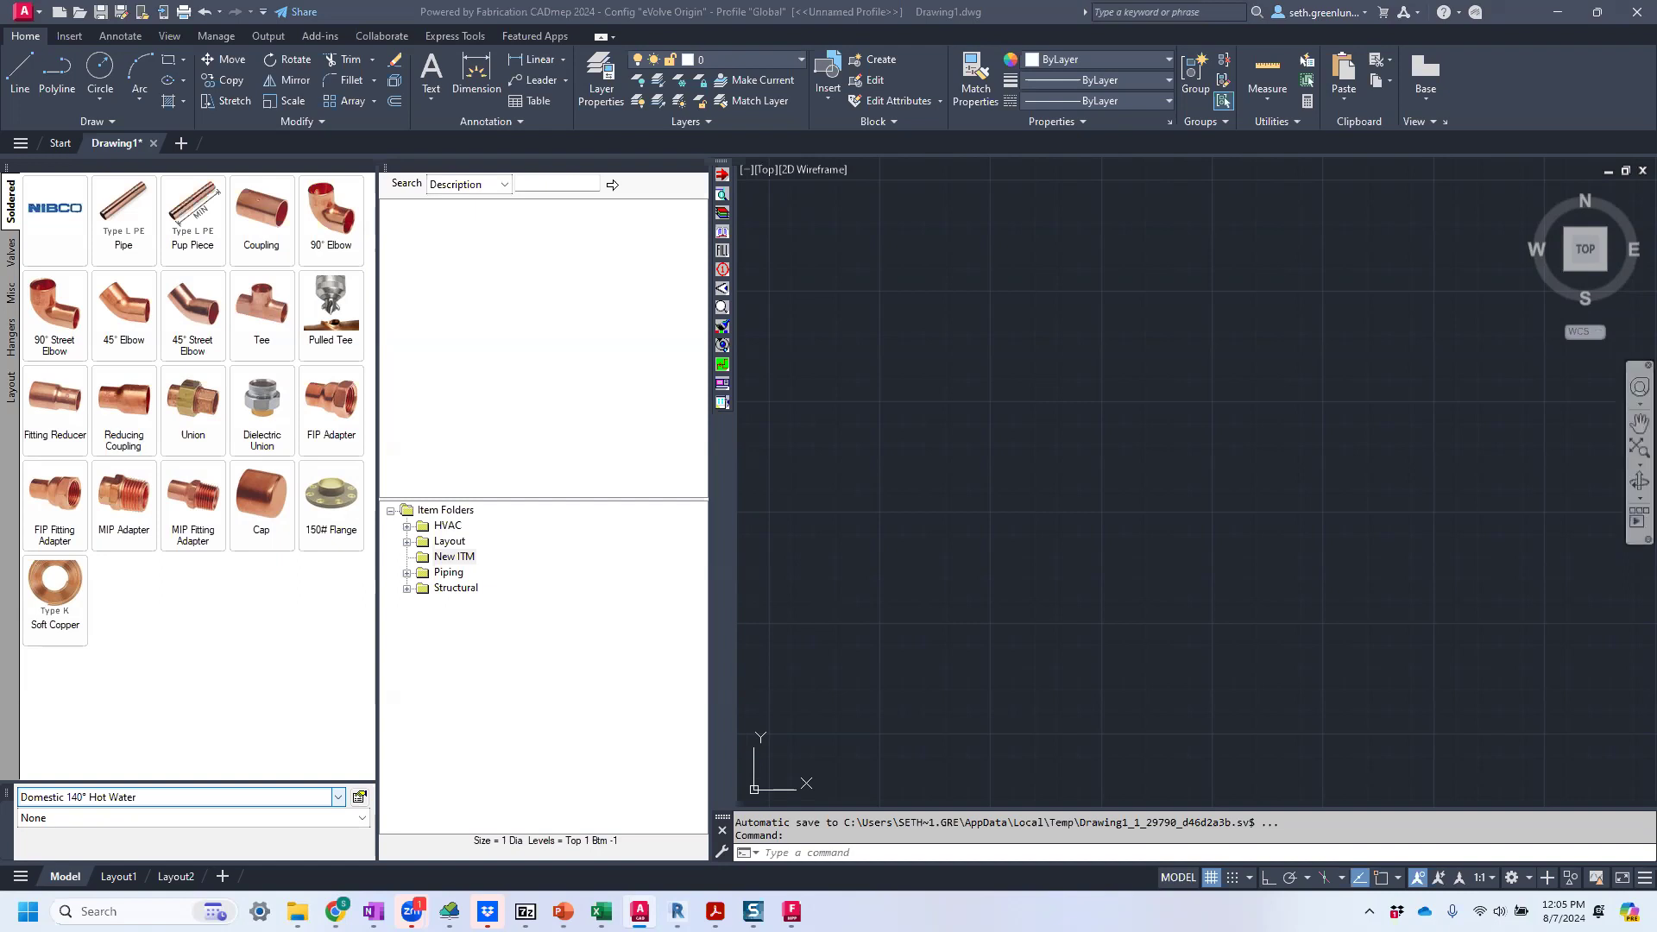
pyautogui.rightClick(320, 219)
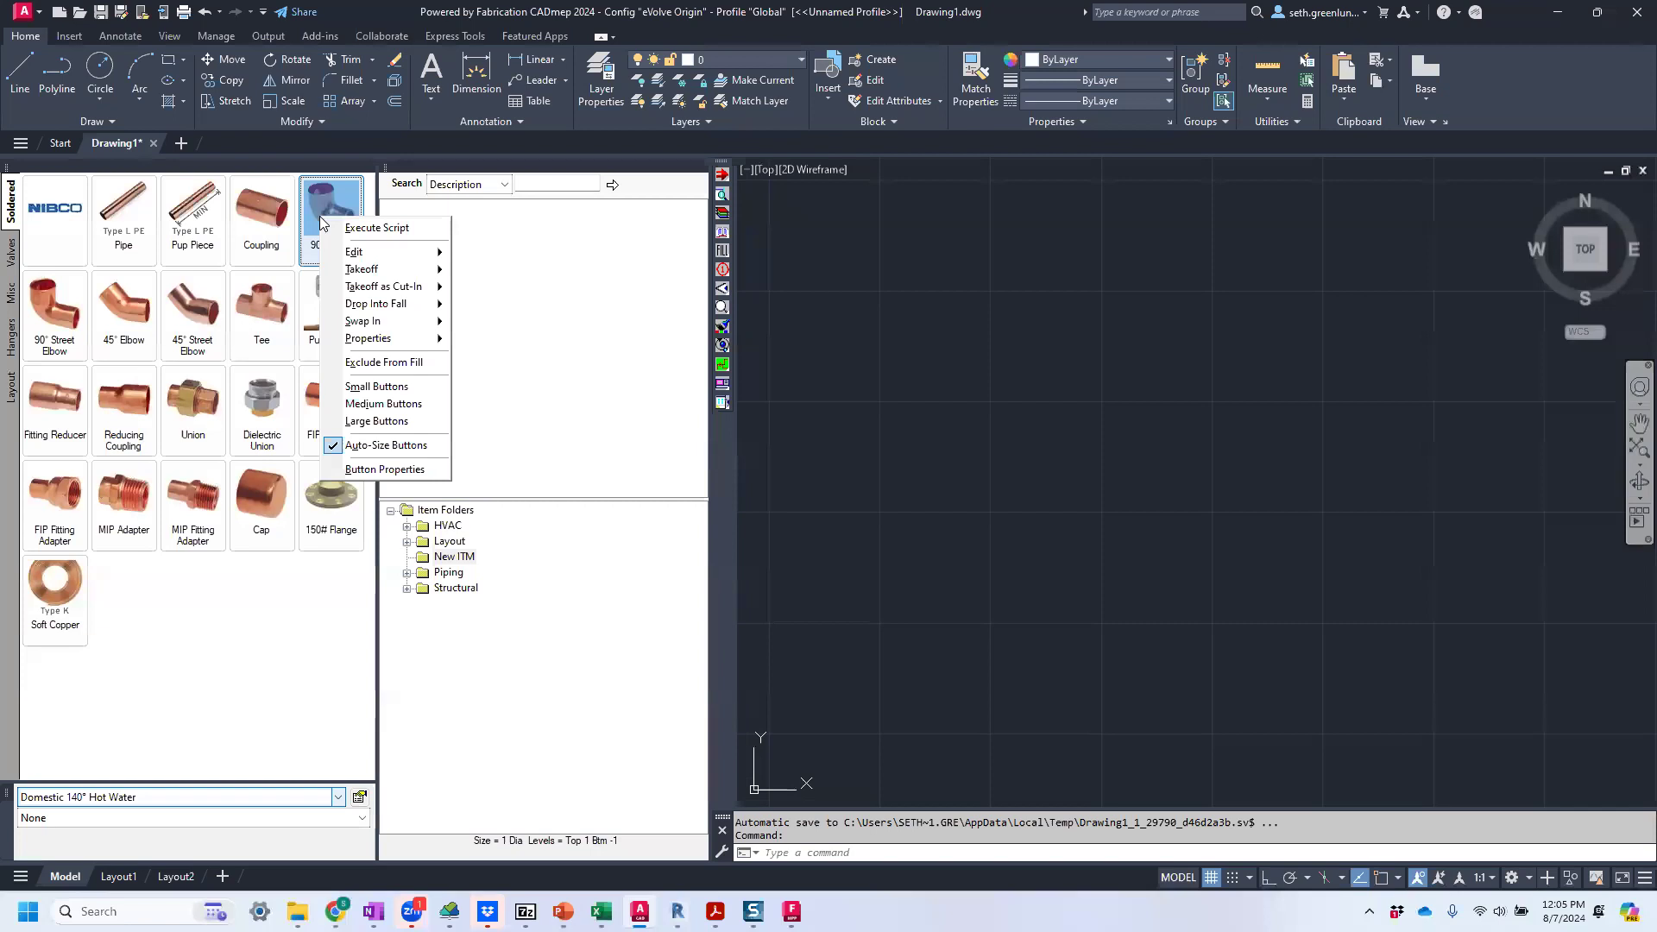
pyautogui.moveTo(716, 912)
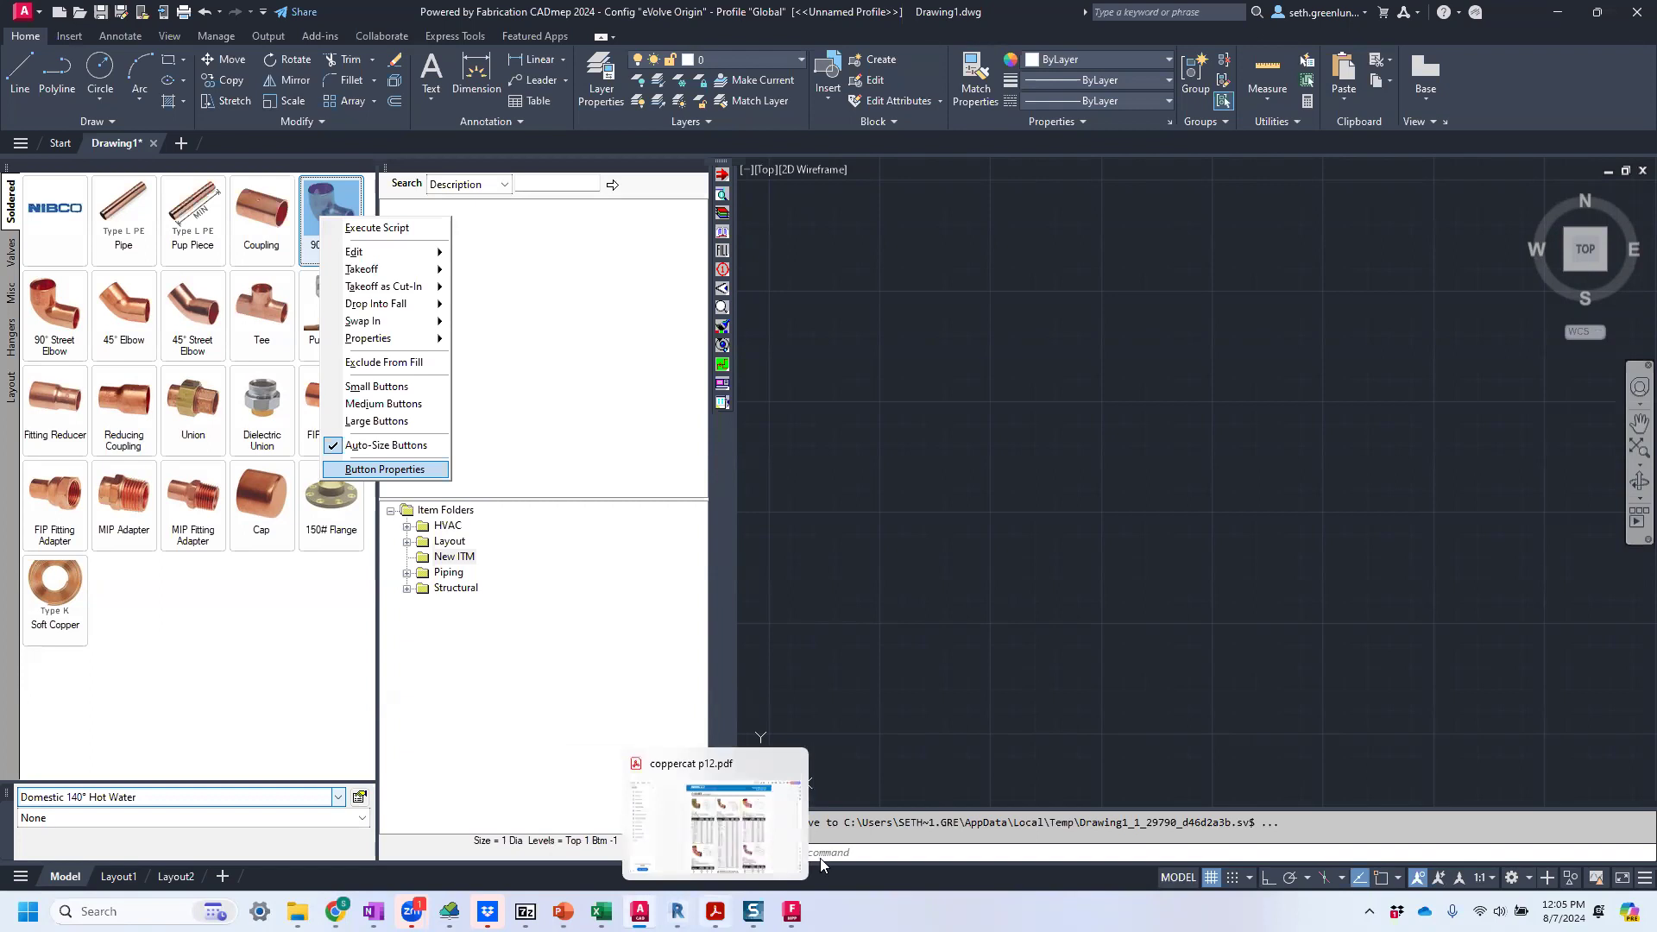
pyautogui.click(871, 710)
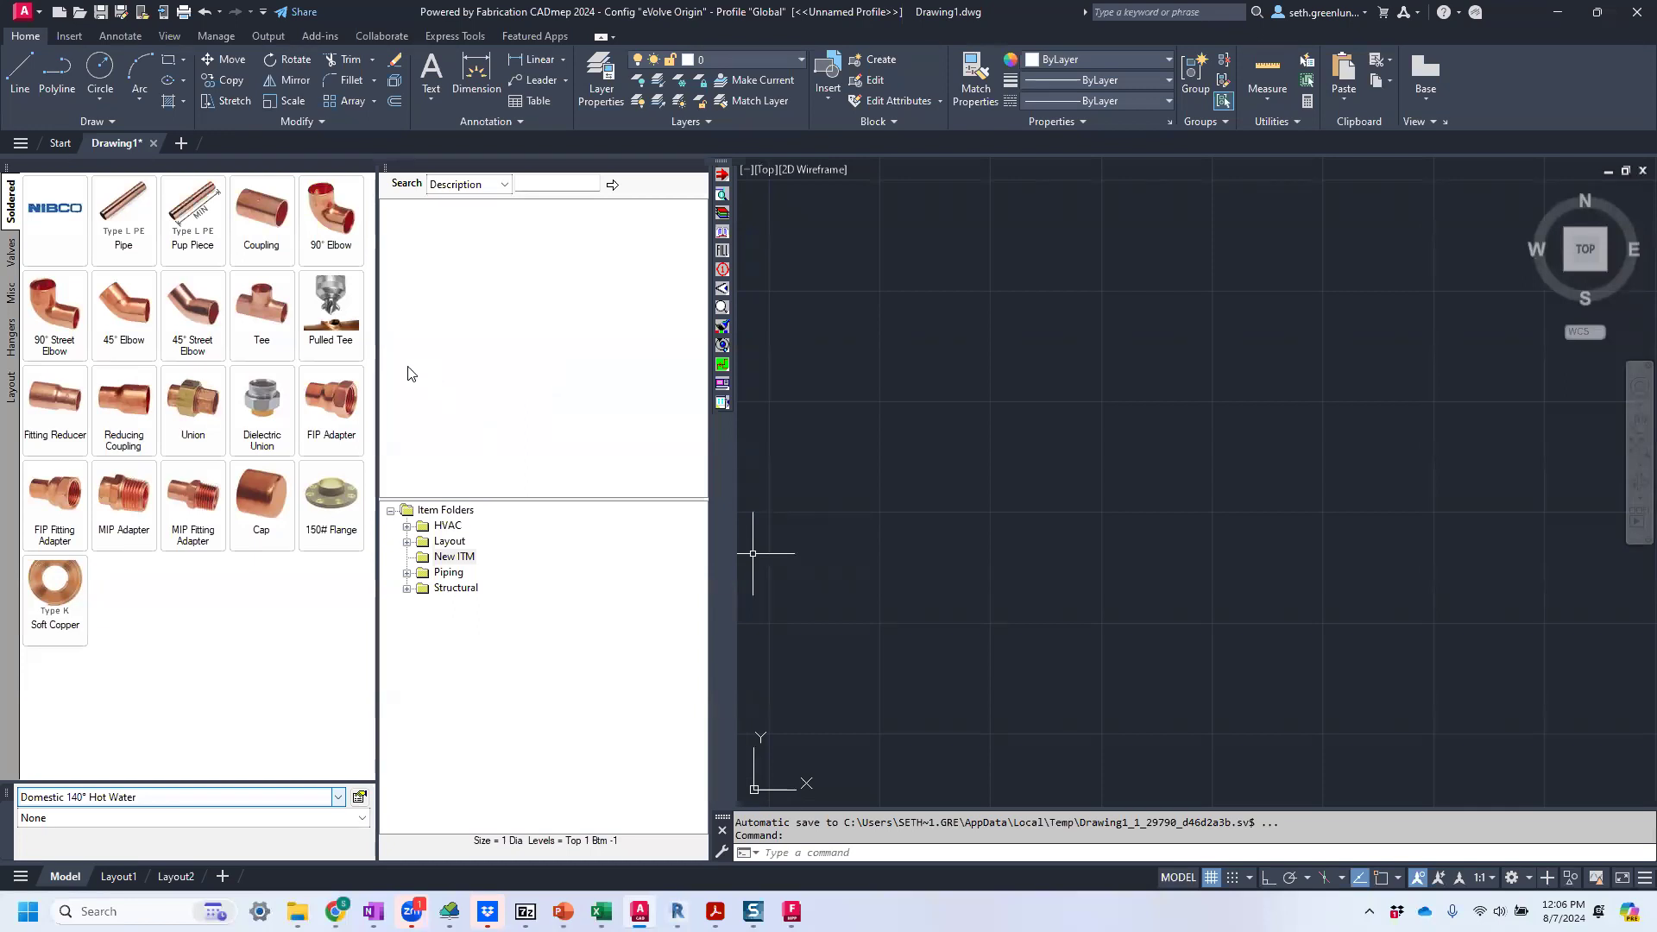
# Copy the CID pattern number from the soldered 90° Elbow's general item properties and close the properties.
pyautogui.rightClick(321, 226)
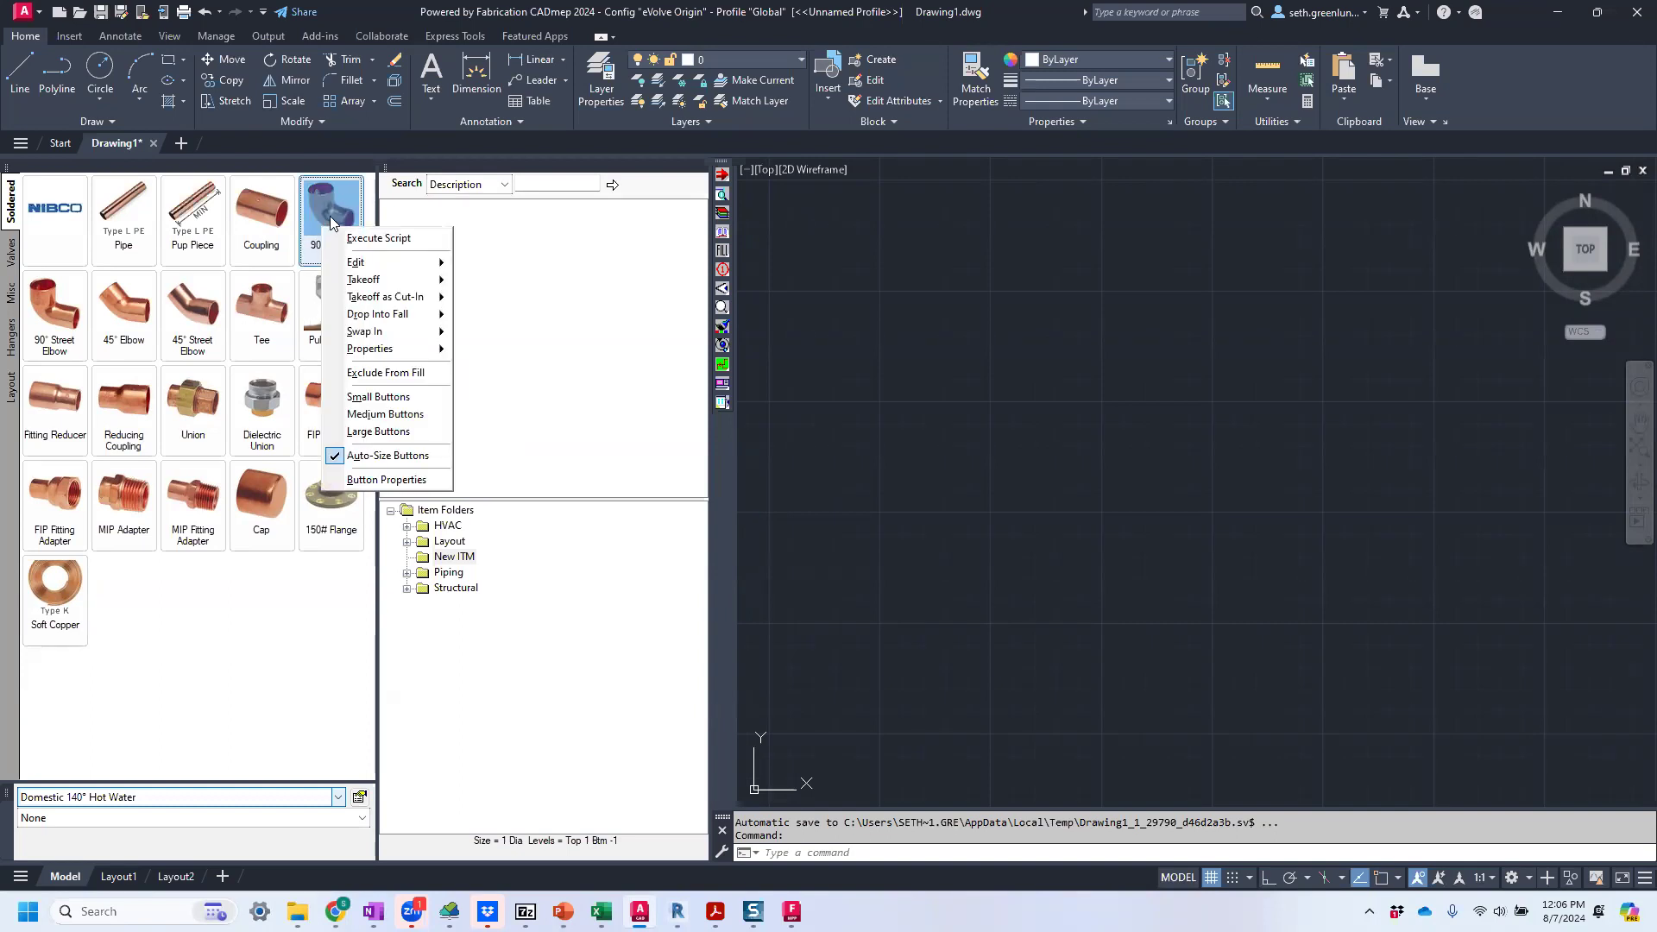
pyautogui.moveTo(427, 349)
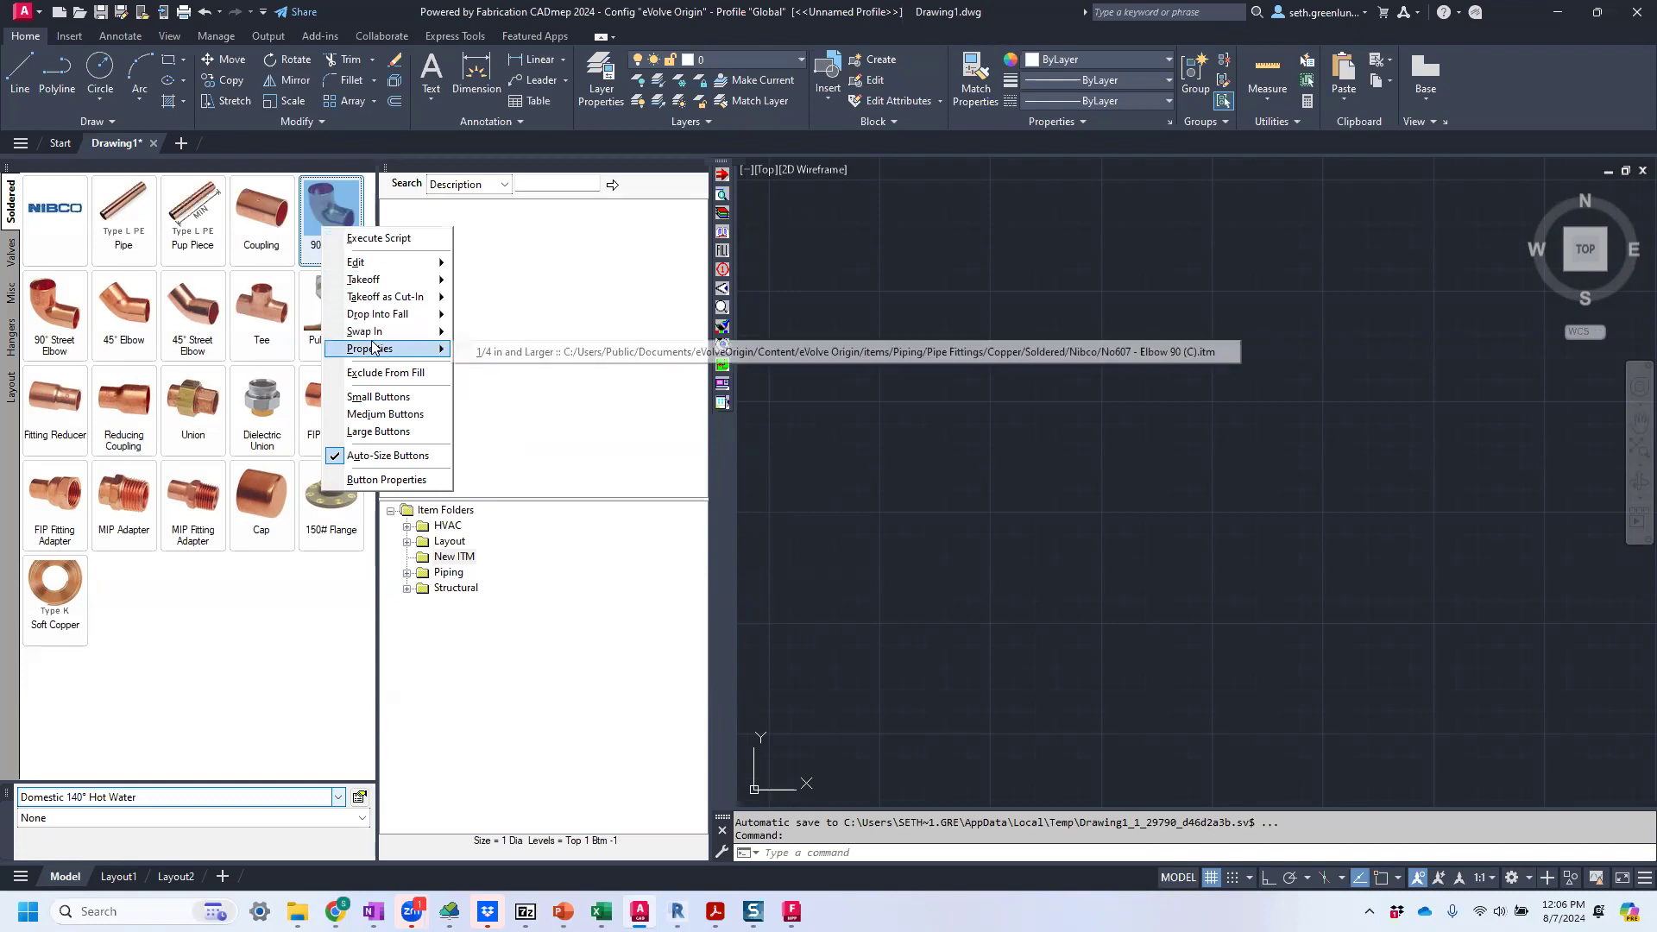
pyautogui.click(514, 353)
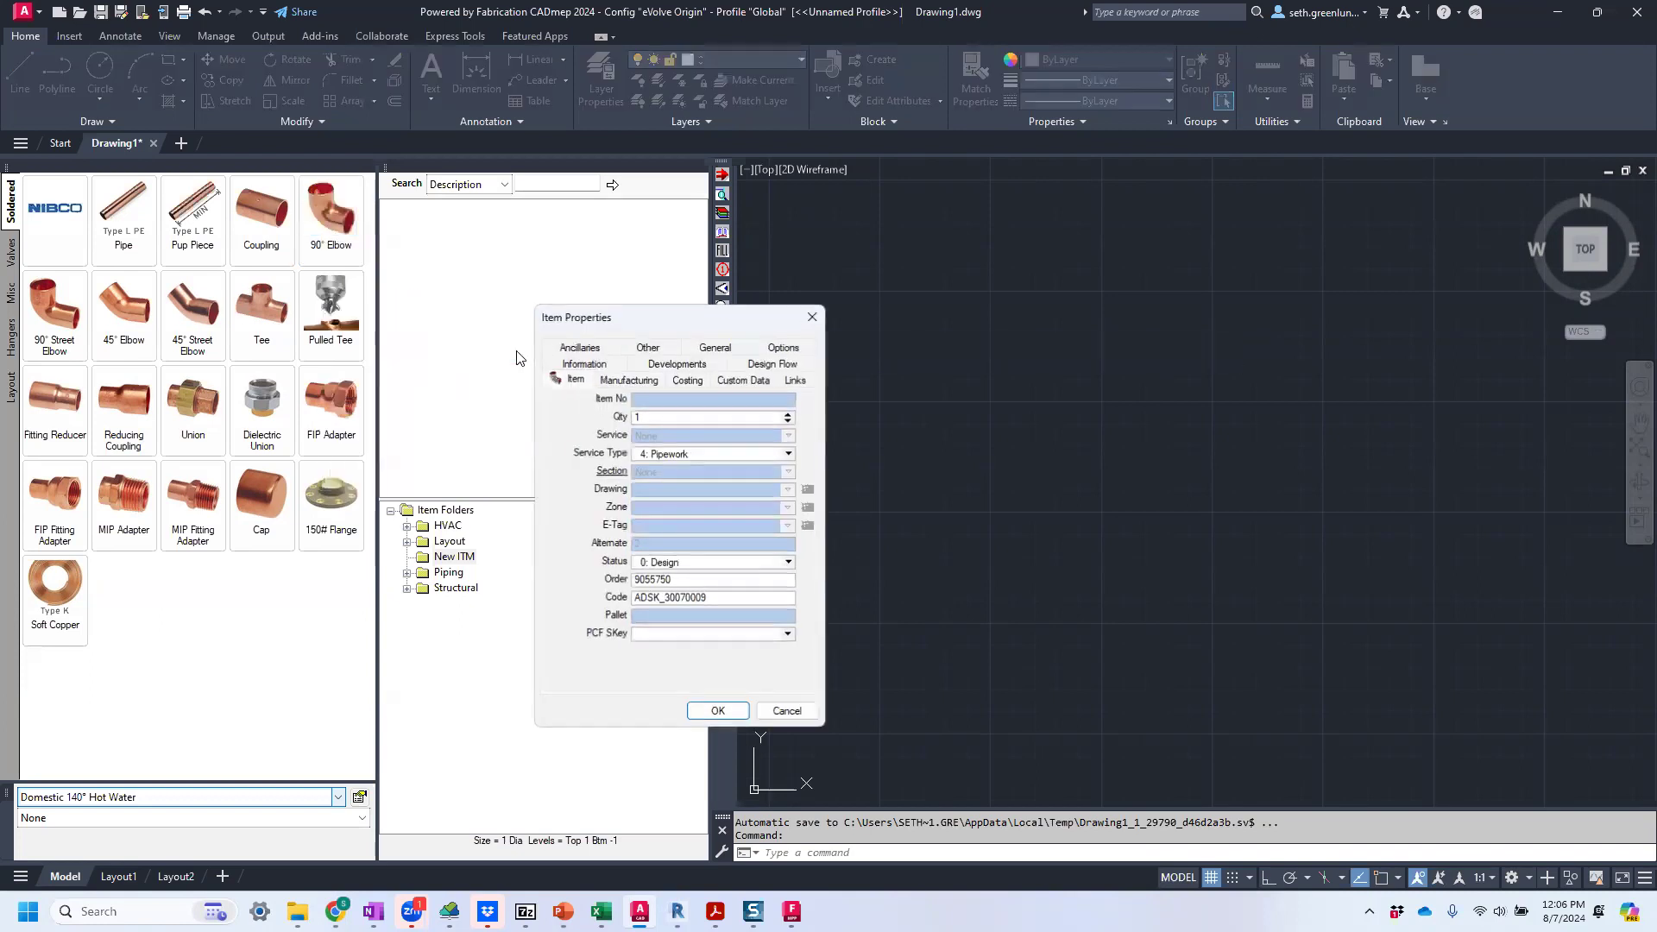
pyautogui.click(710, 349)
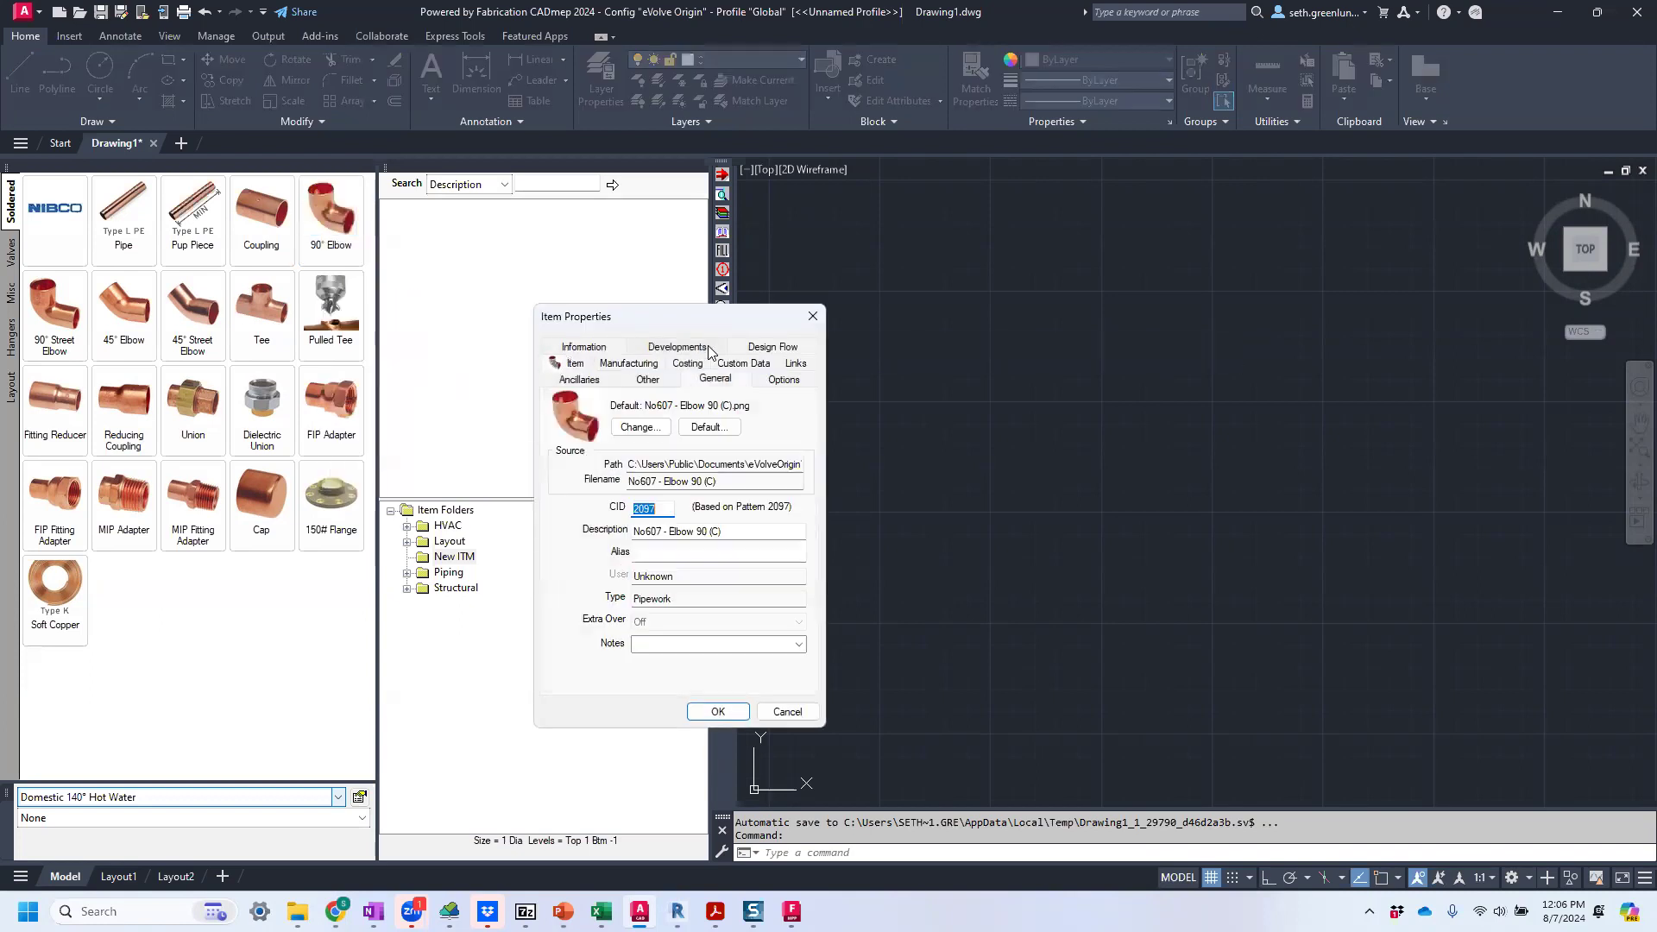
pyautogui.rightClick(639, 512)
pyautogui.click(677, 561)
pyautogui.click(812, 316)
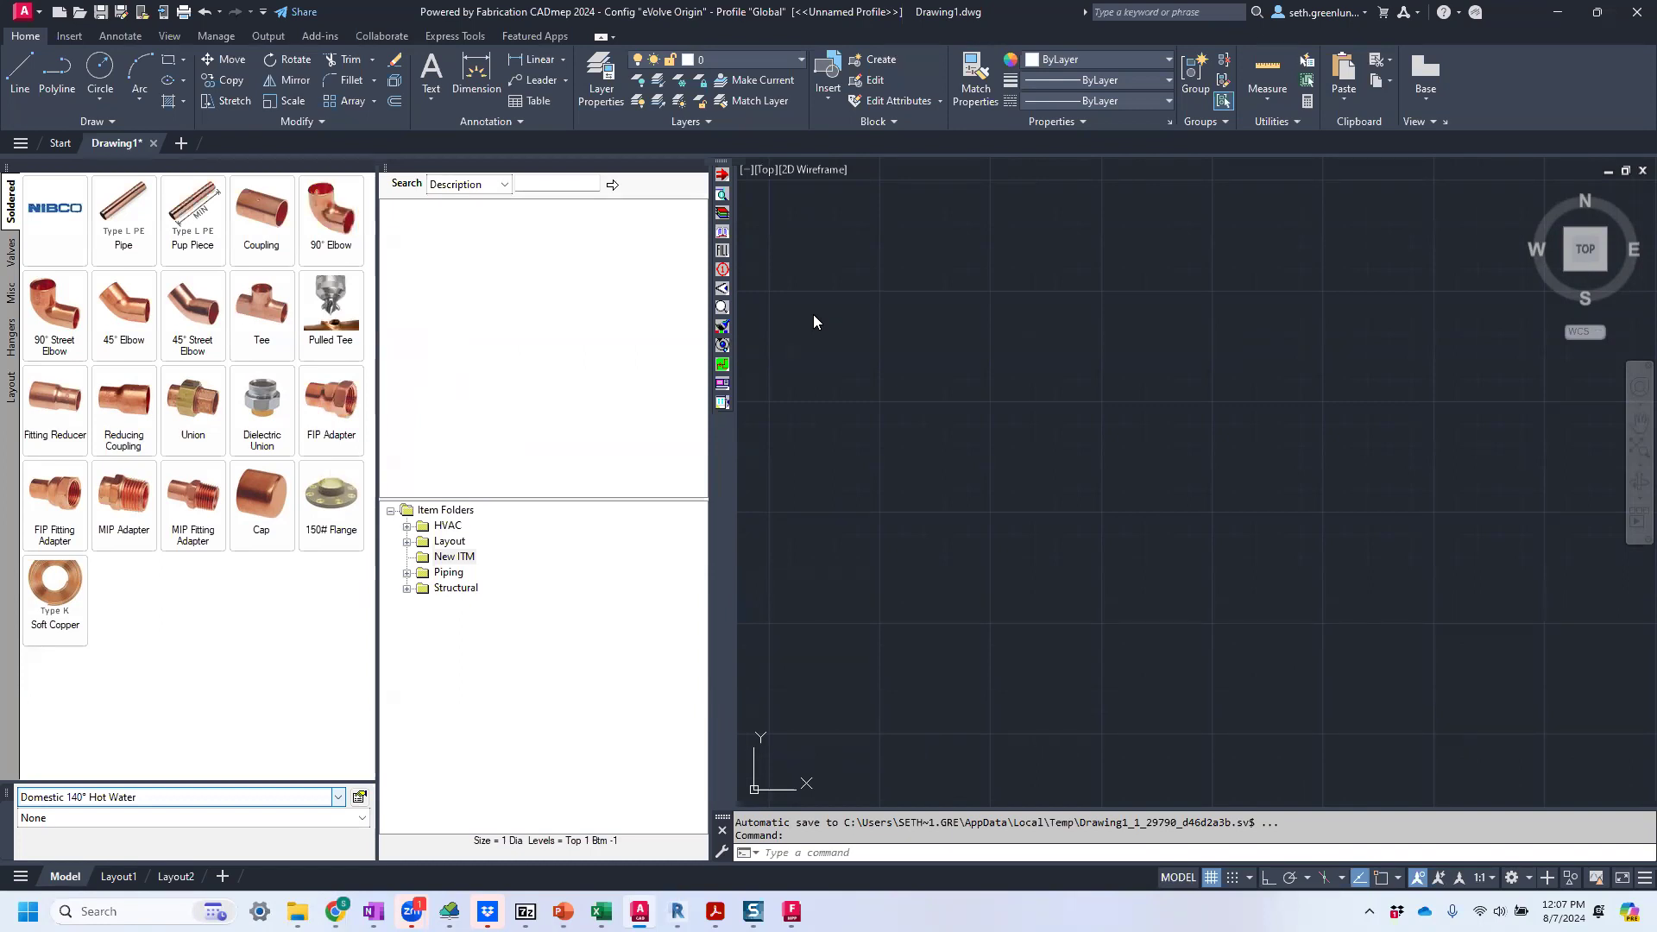
pyautogui.click(994, 603)
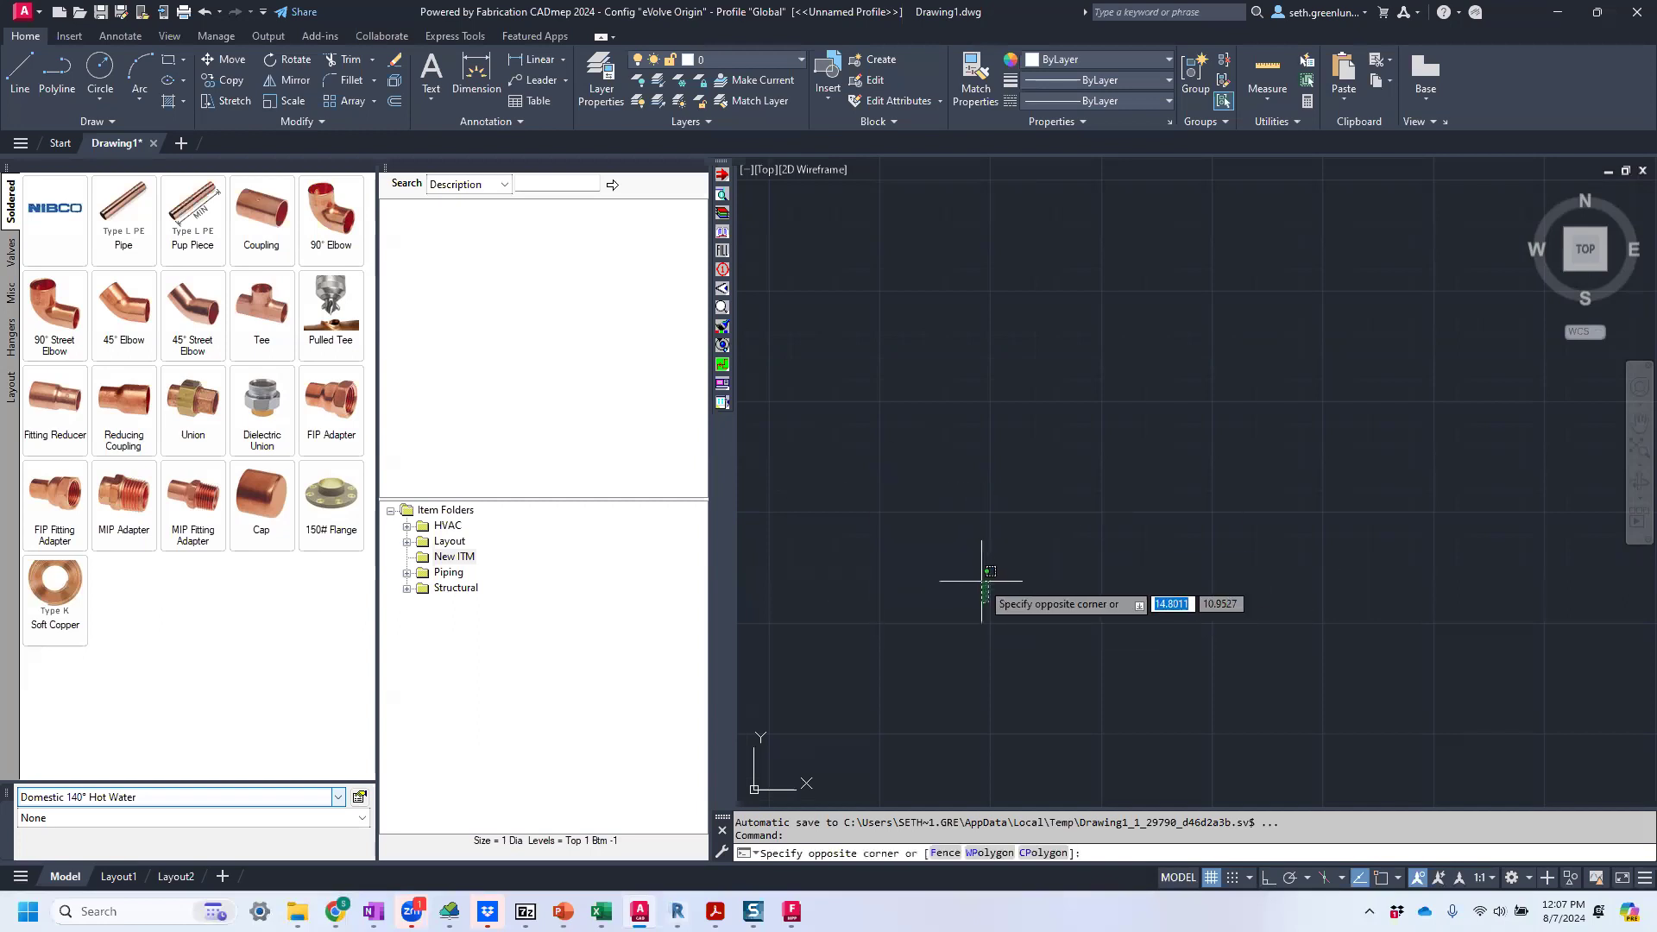
pyautogui.click(982, 588)
pyautogui.write('make')
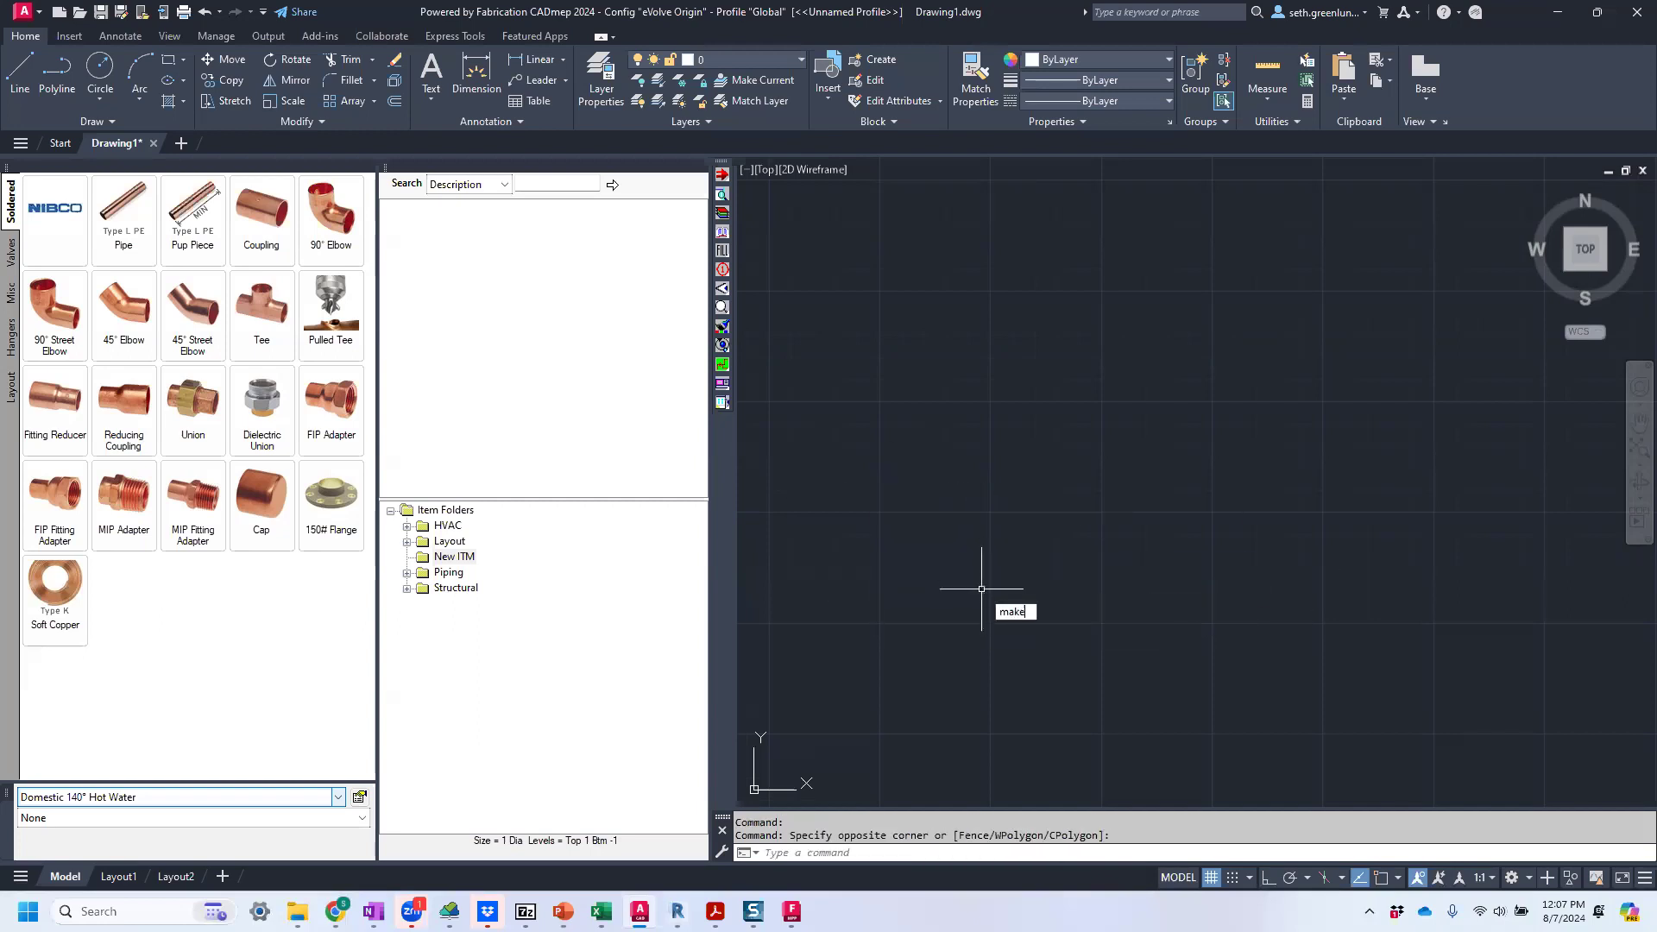
pyautogui.press('Return')
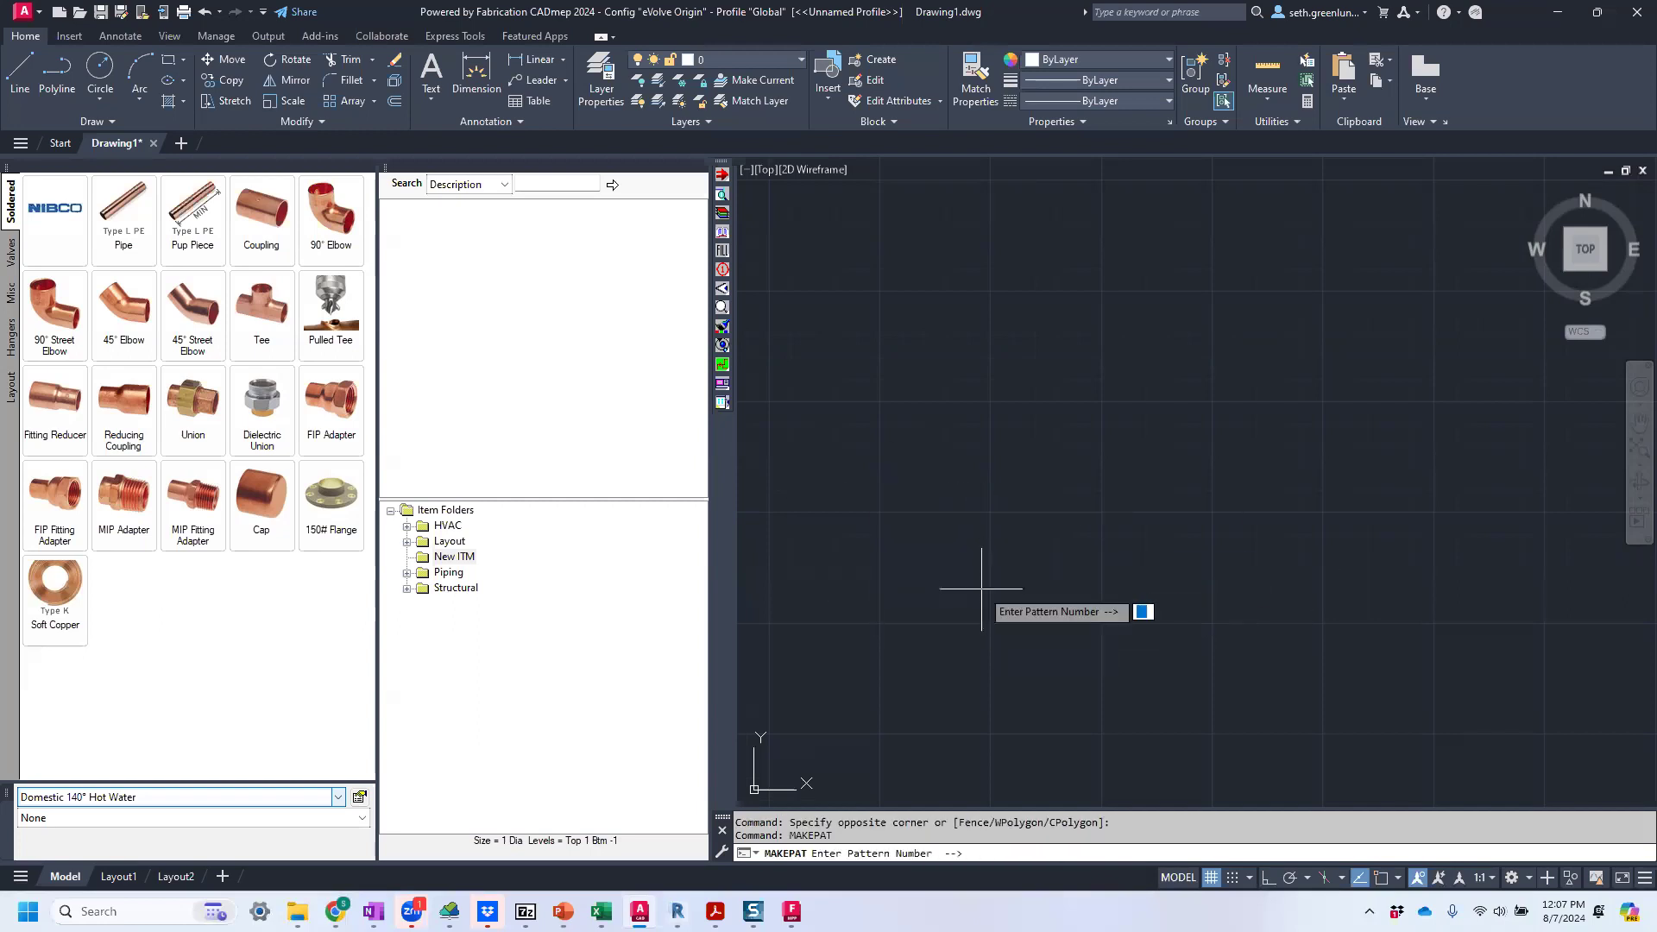
pyautogui.press('Escape')
pyautogui.hotkey('ctrl', 'v')
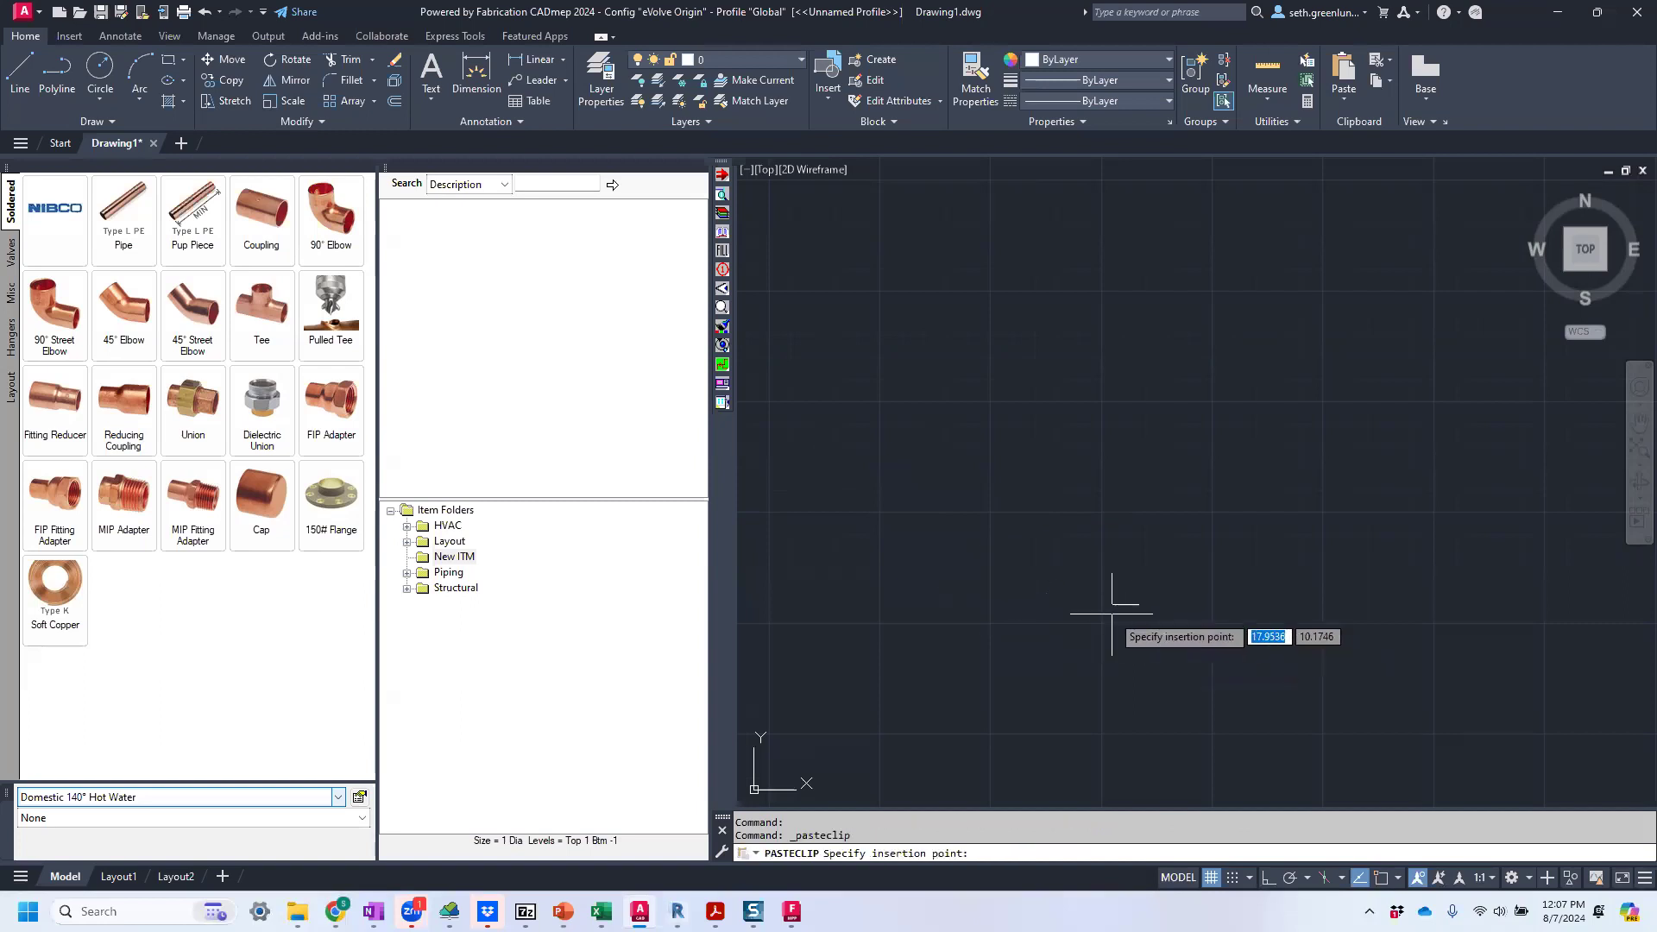
pyautogui.press('Escape')
# Run the recent MAKEPAT command with pattern number 2097 to start a new elbow item.
pyautogui.click(997, 622)
pyautogui.rightClick(1038, 643)
pyautogui.moveTo(1136, 320)
pyautogui.click(1229, 343)
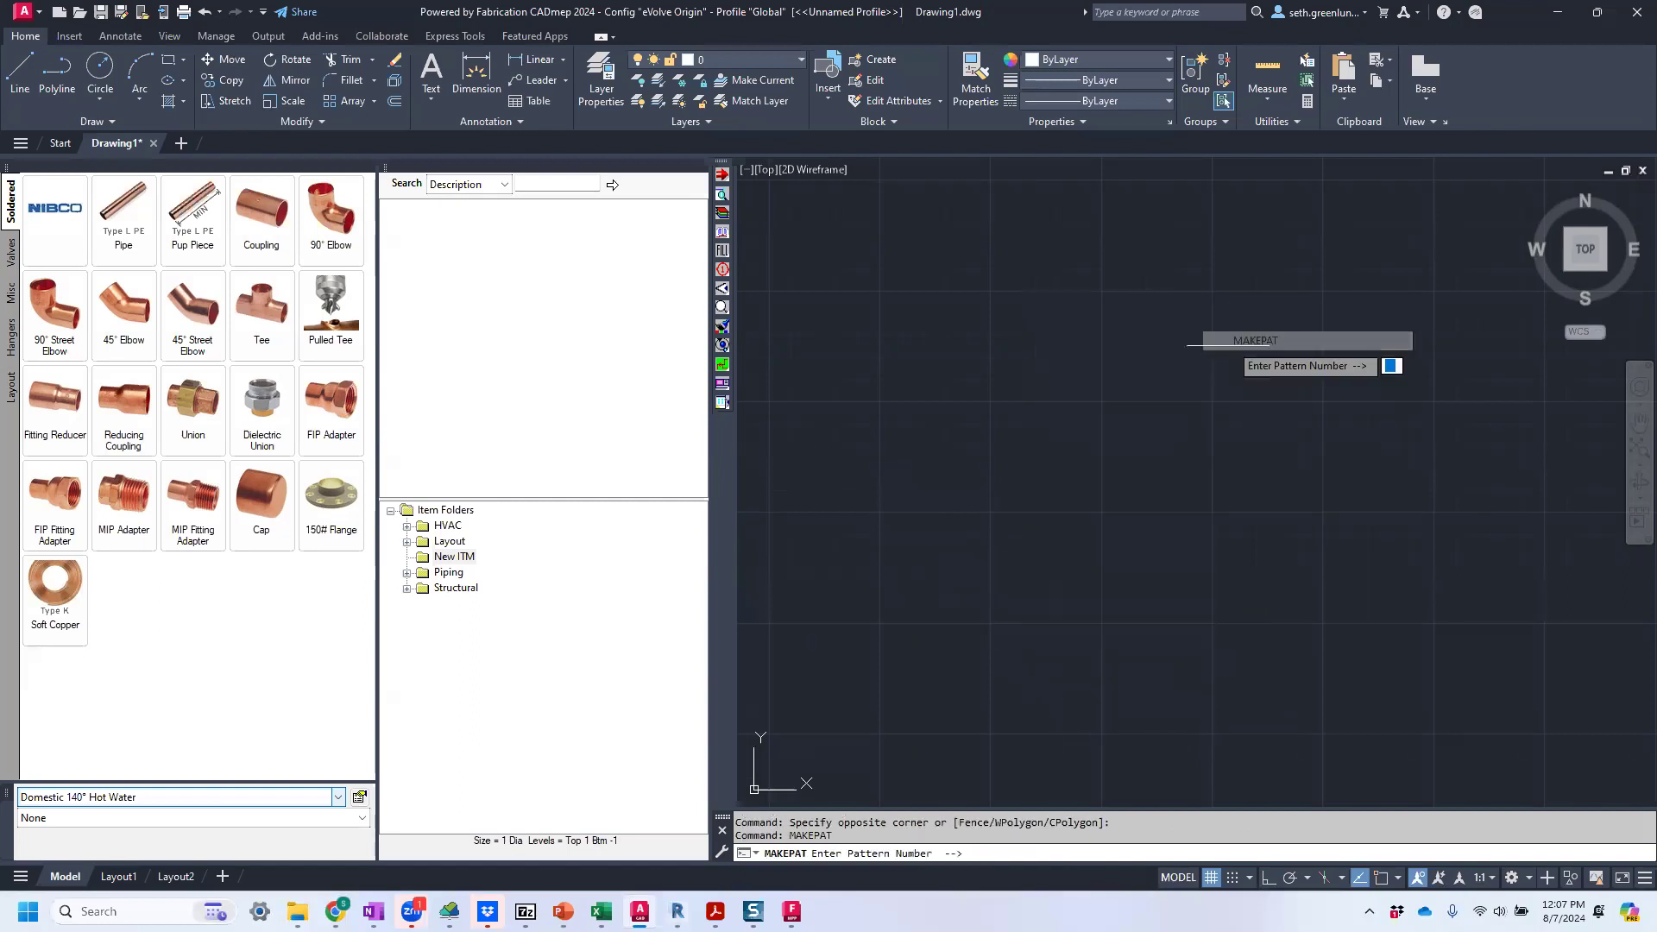
pyautogui.write('2097')
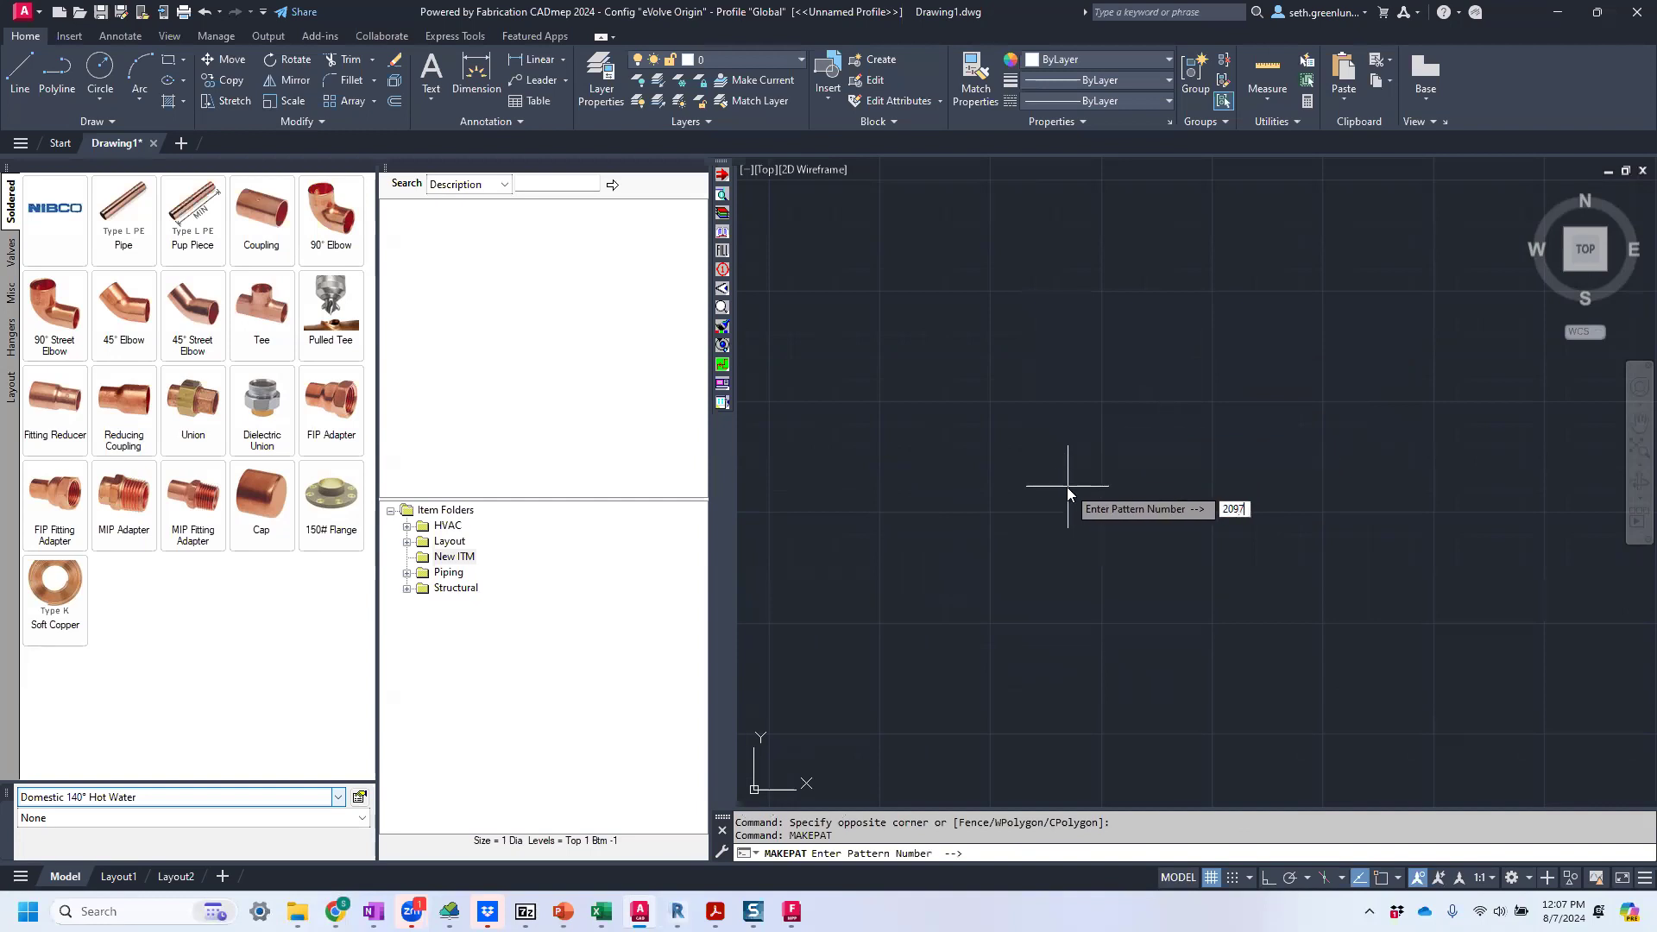
pyautogui.press('Return')
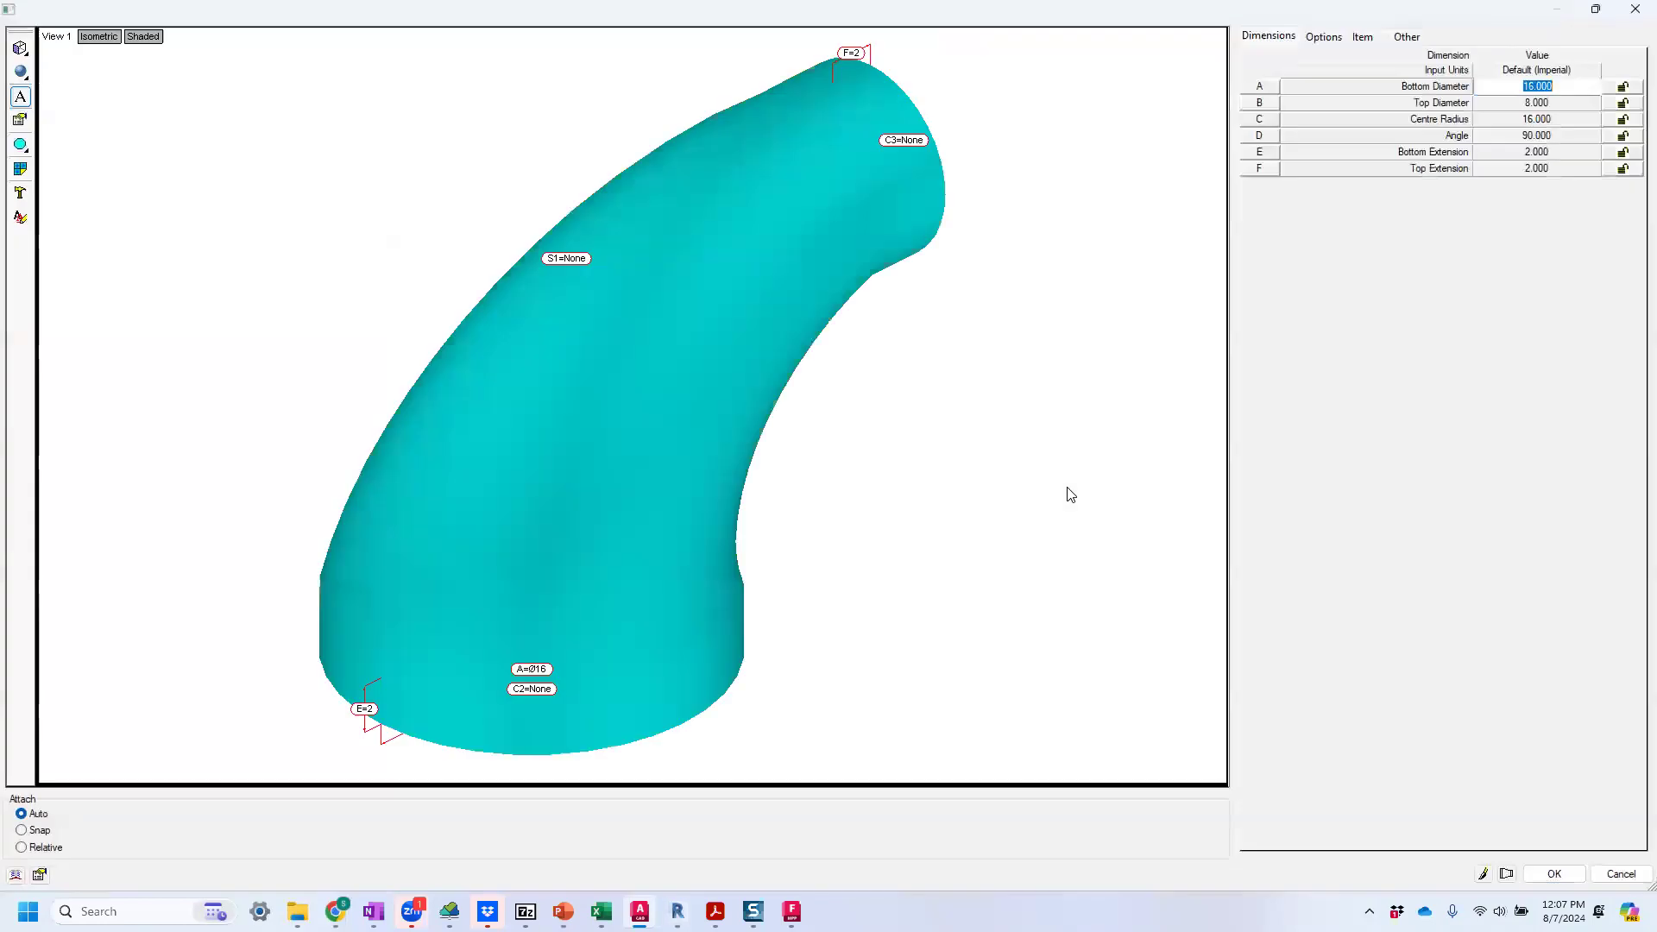
# Set the elbow pattern's bottom and top diameters to 1 and its centre radius to 2.
pyautogui.moveTo(610, 444); pyautogui.dragTo(385, 313)
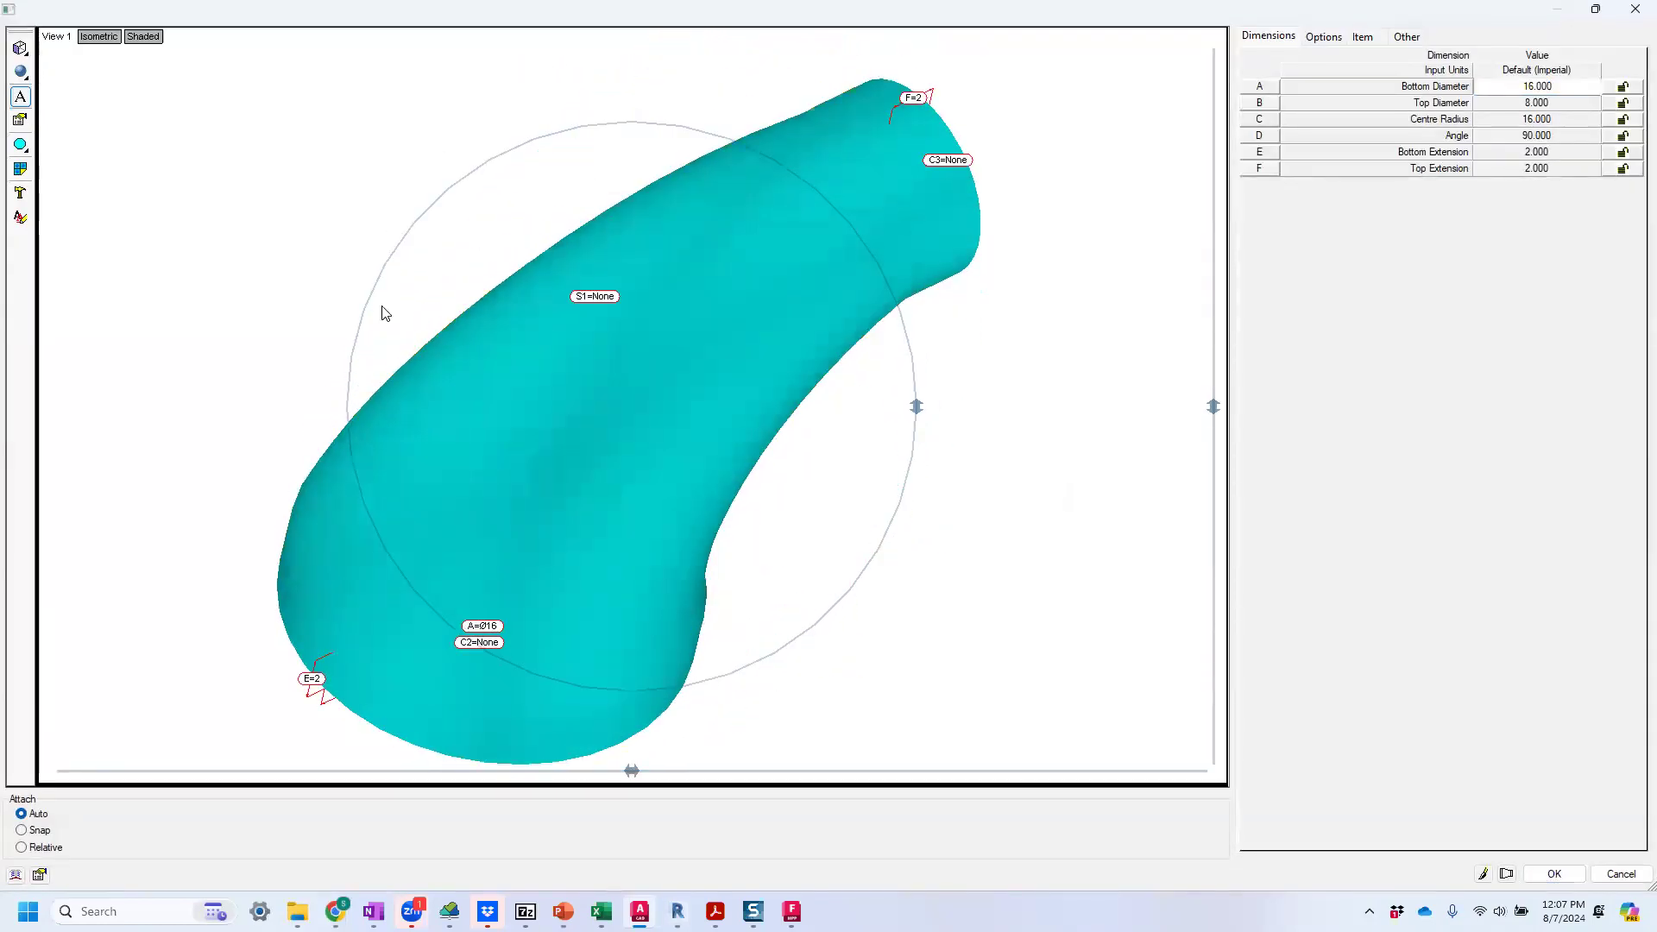
pyautogui.moveTo(665, 467); pyautogui.dragTo(855, 244)
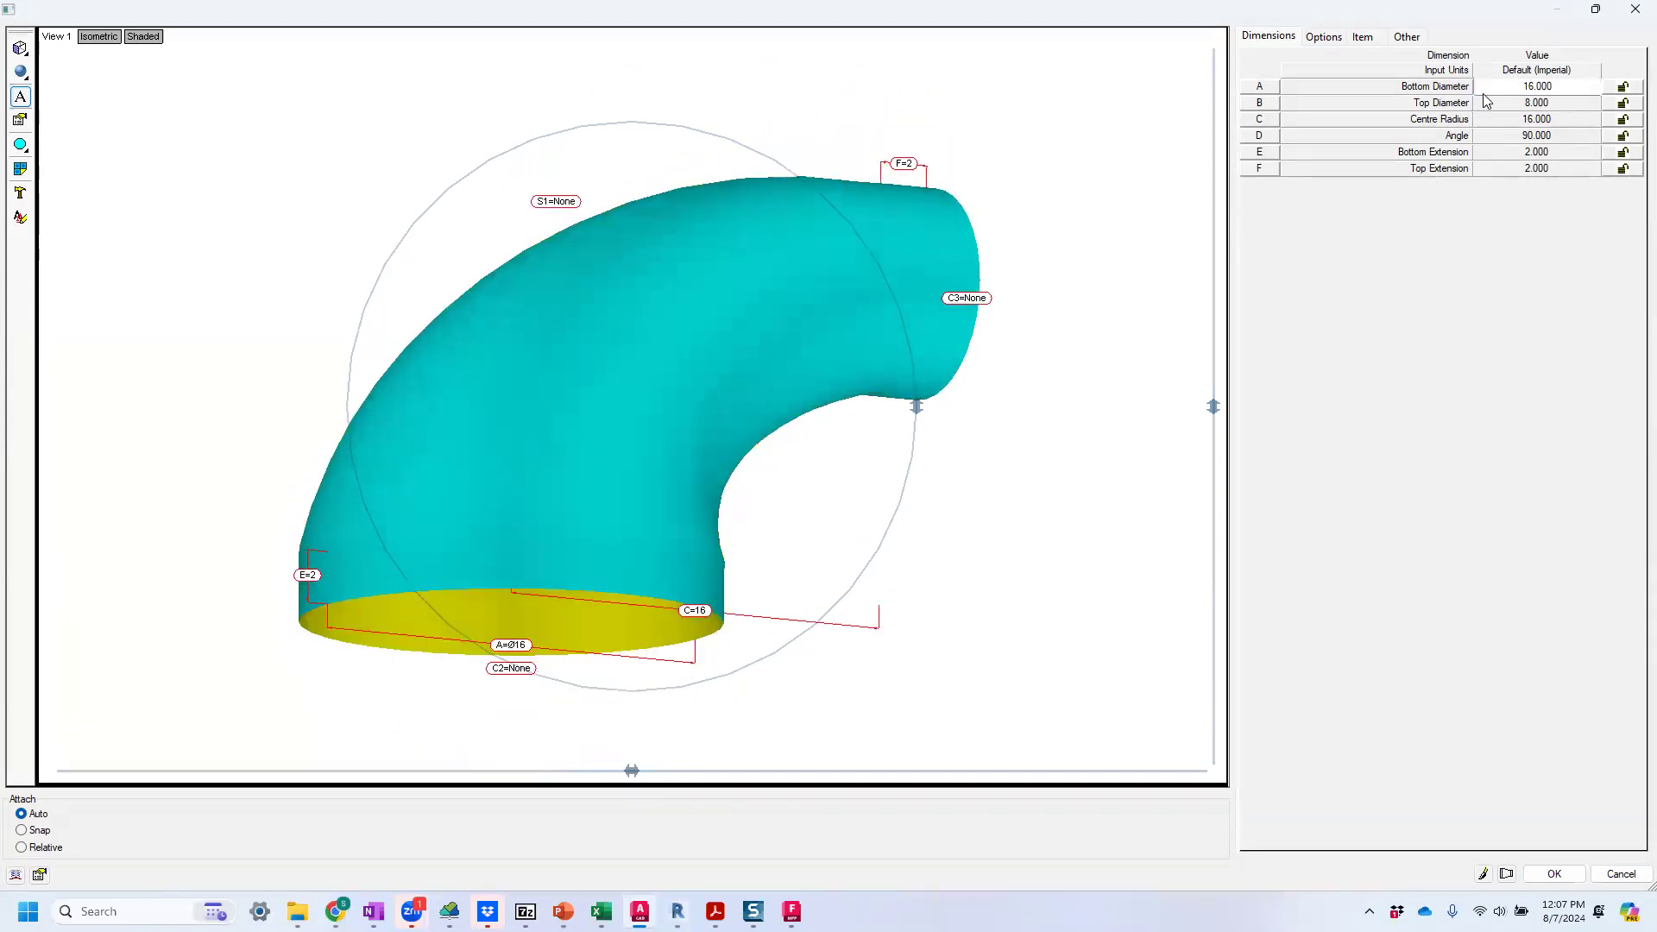
pyautogui.moveTo(1013, 296); pyautogui.dragTo(846, 396)
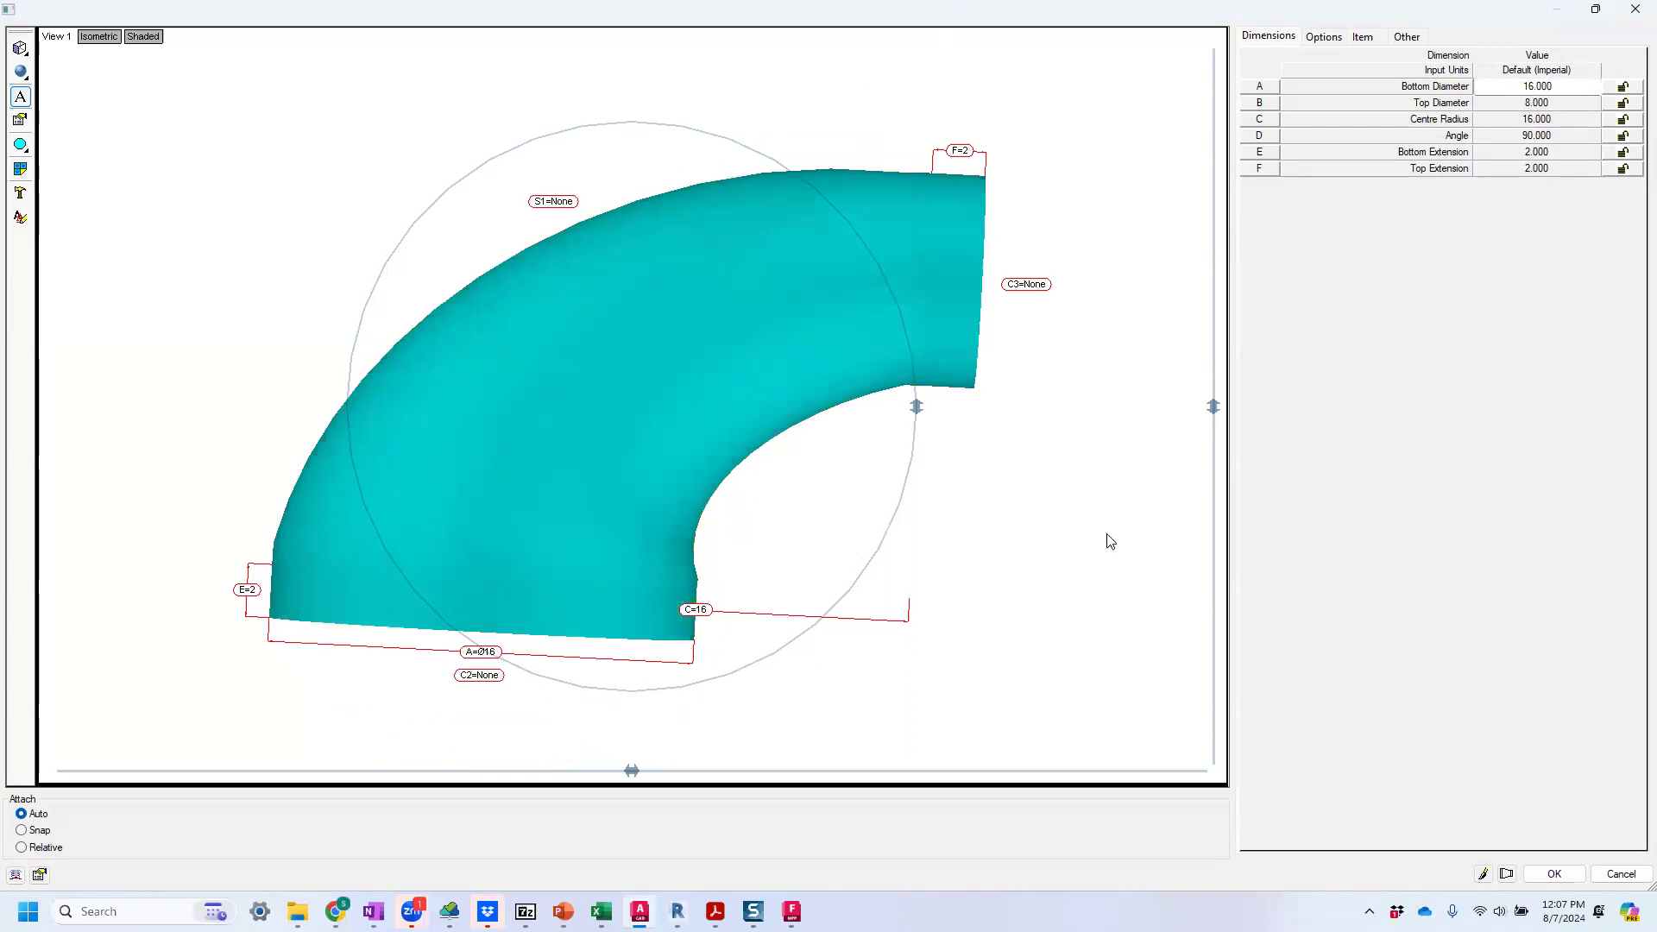
pyautogui.moveTo(871, 430)
pyautogui.mouseDown()
pyautogui.moveTo(835, 437)
pyautogui.moveTo(883, 457)
pyautogui.mouseUp()
pyautogui.click(1590, 85)
pyautogui.click(1590, 85)
pyautogui.moveTo(1590, 85); pyautogui.dragTo(1434, 88)
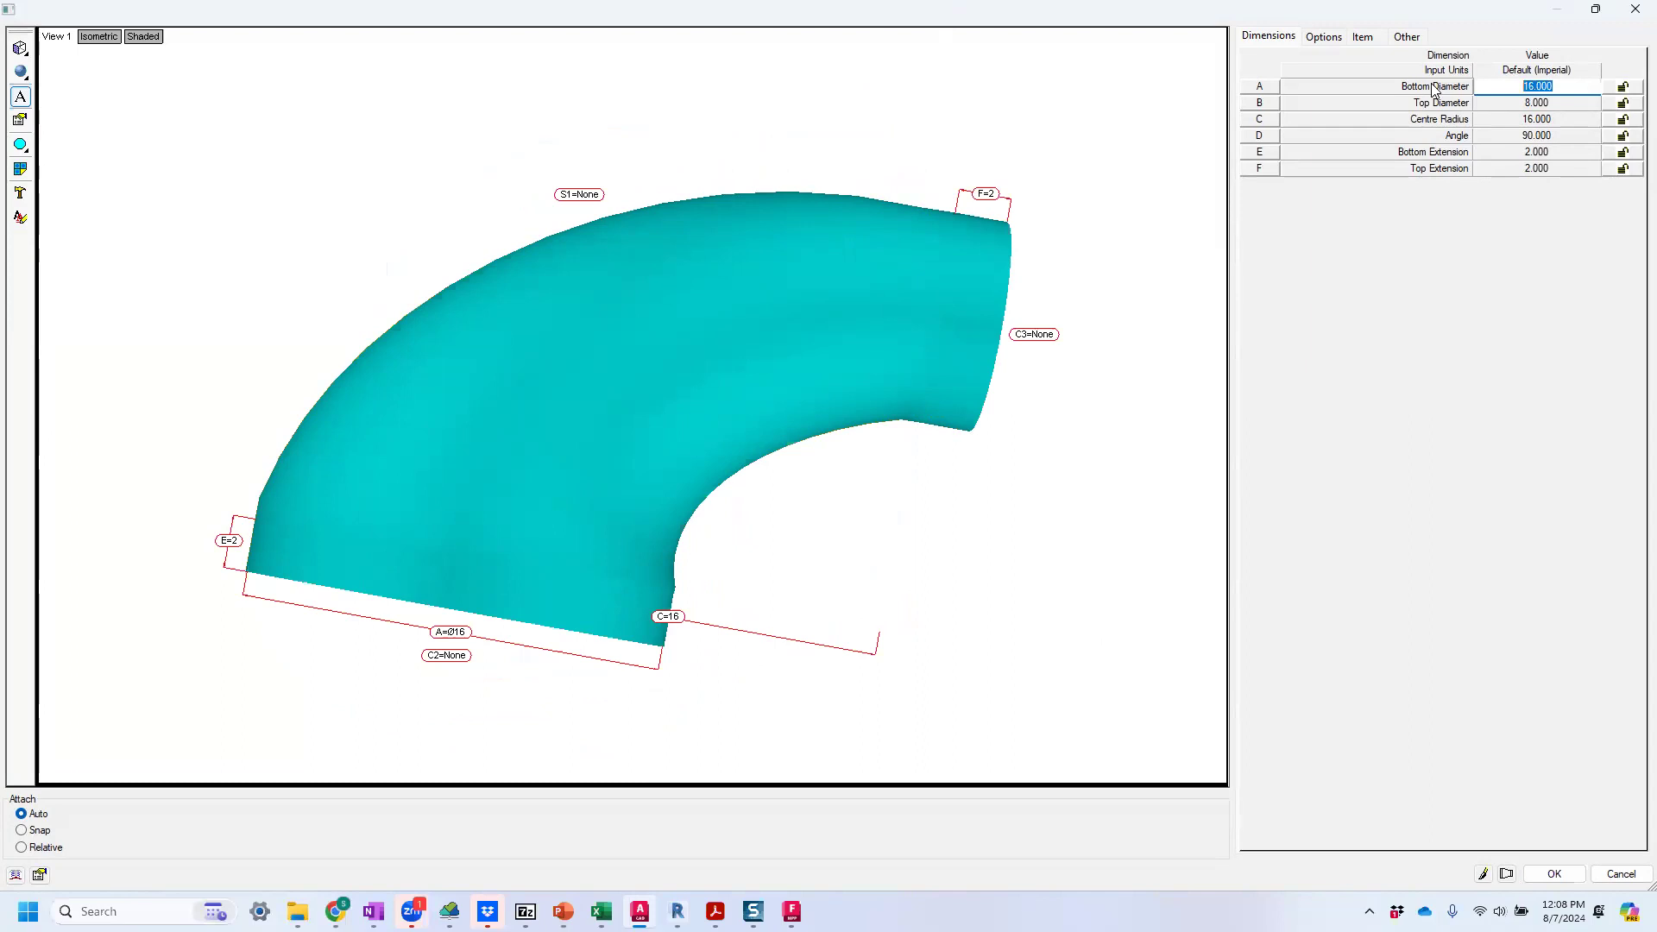
pyautogui.write('1')
pyautogui.press('Tab')
pyautogui.write('1')
pyautogui.press('Tab')
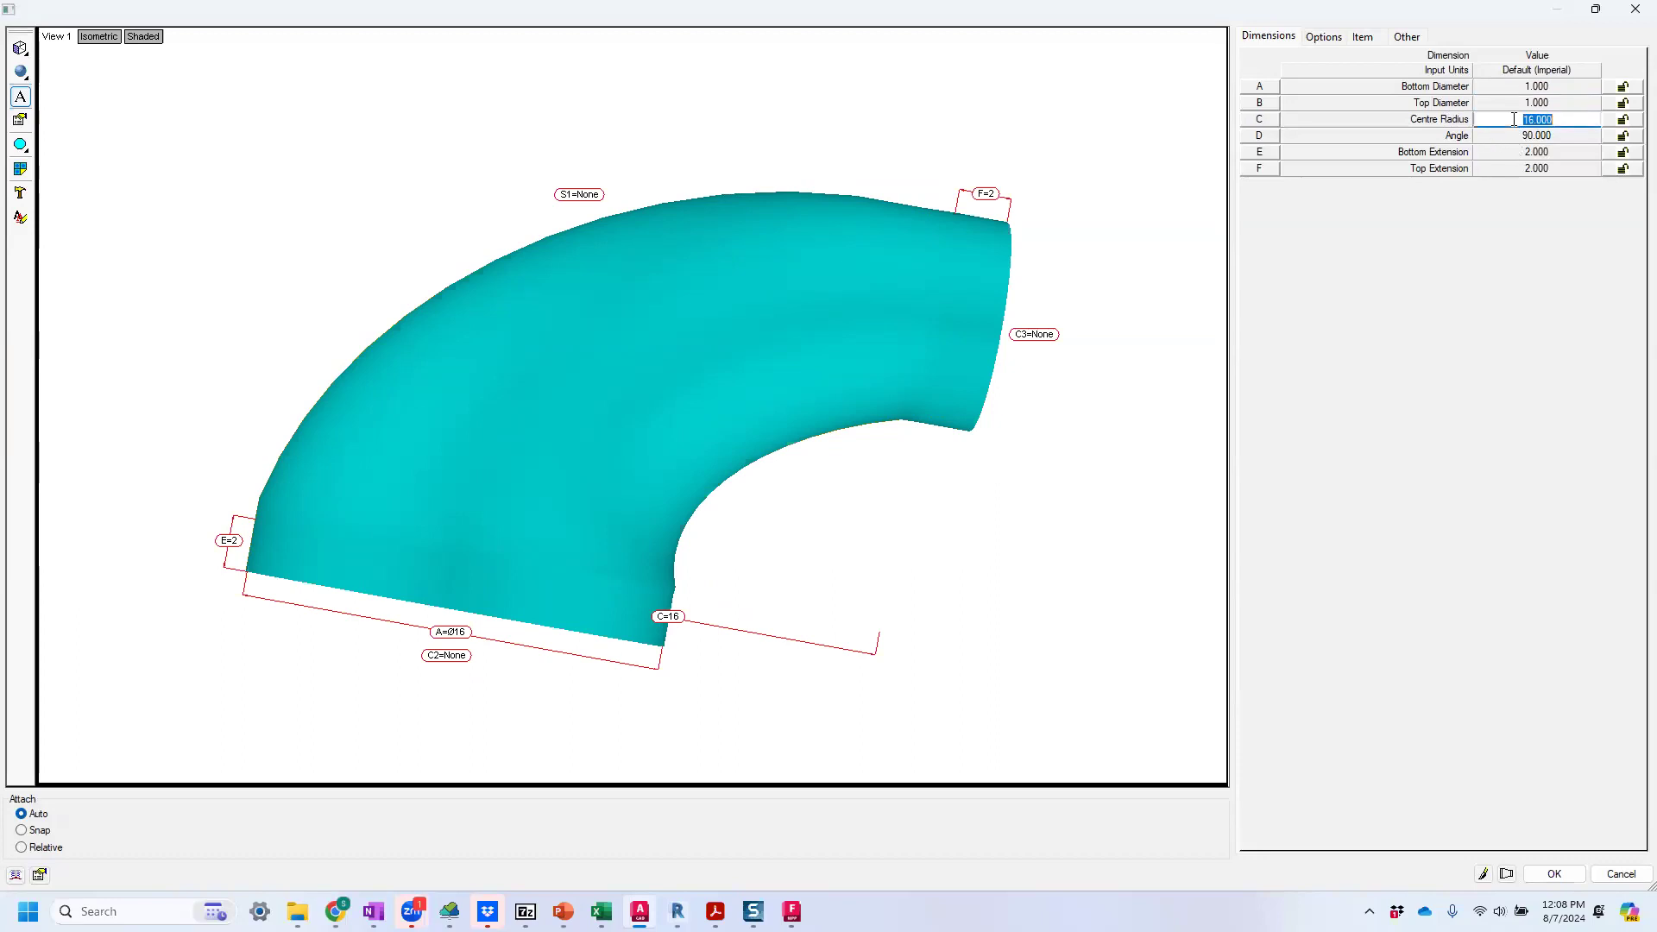
pyautogui.write('2')
# Lock the elbow's angle dimension and set the bottom and top extensions to 1.
pyautogui.click(1622, 136)
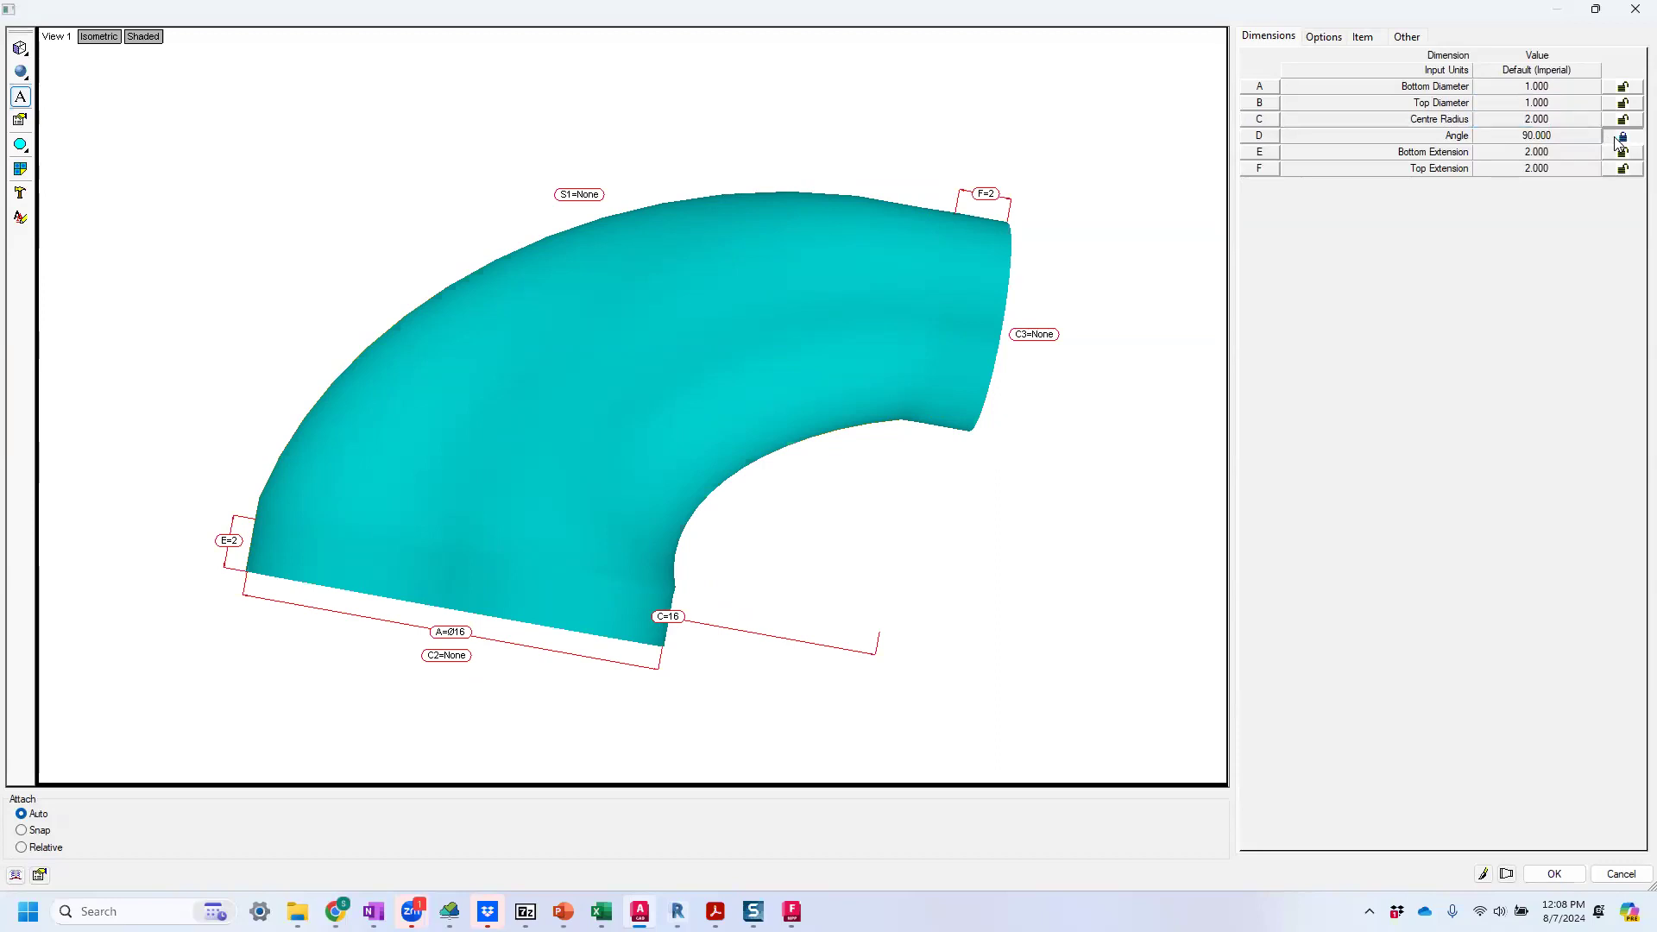
pyautogui.click(1572, 153)
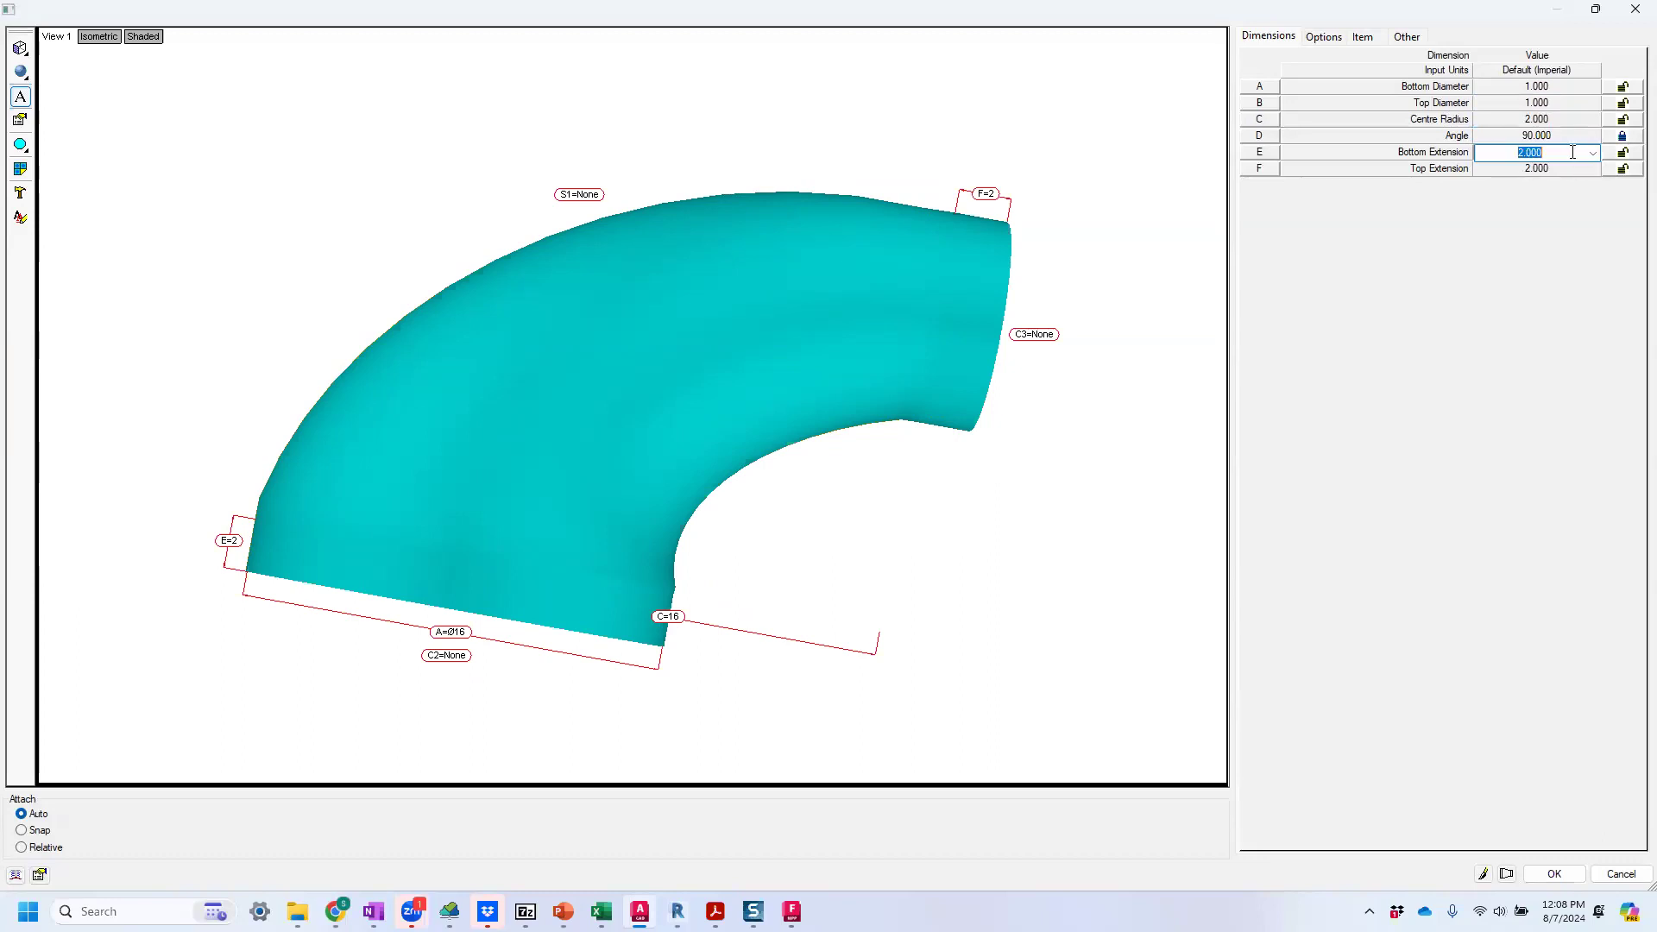
pyautogui.write('1')
pyautogui.click(1576, 169)
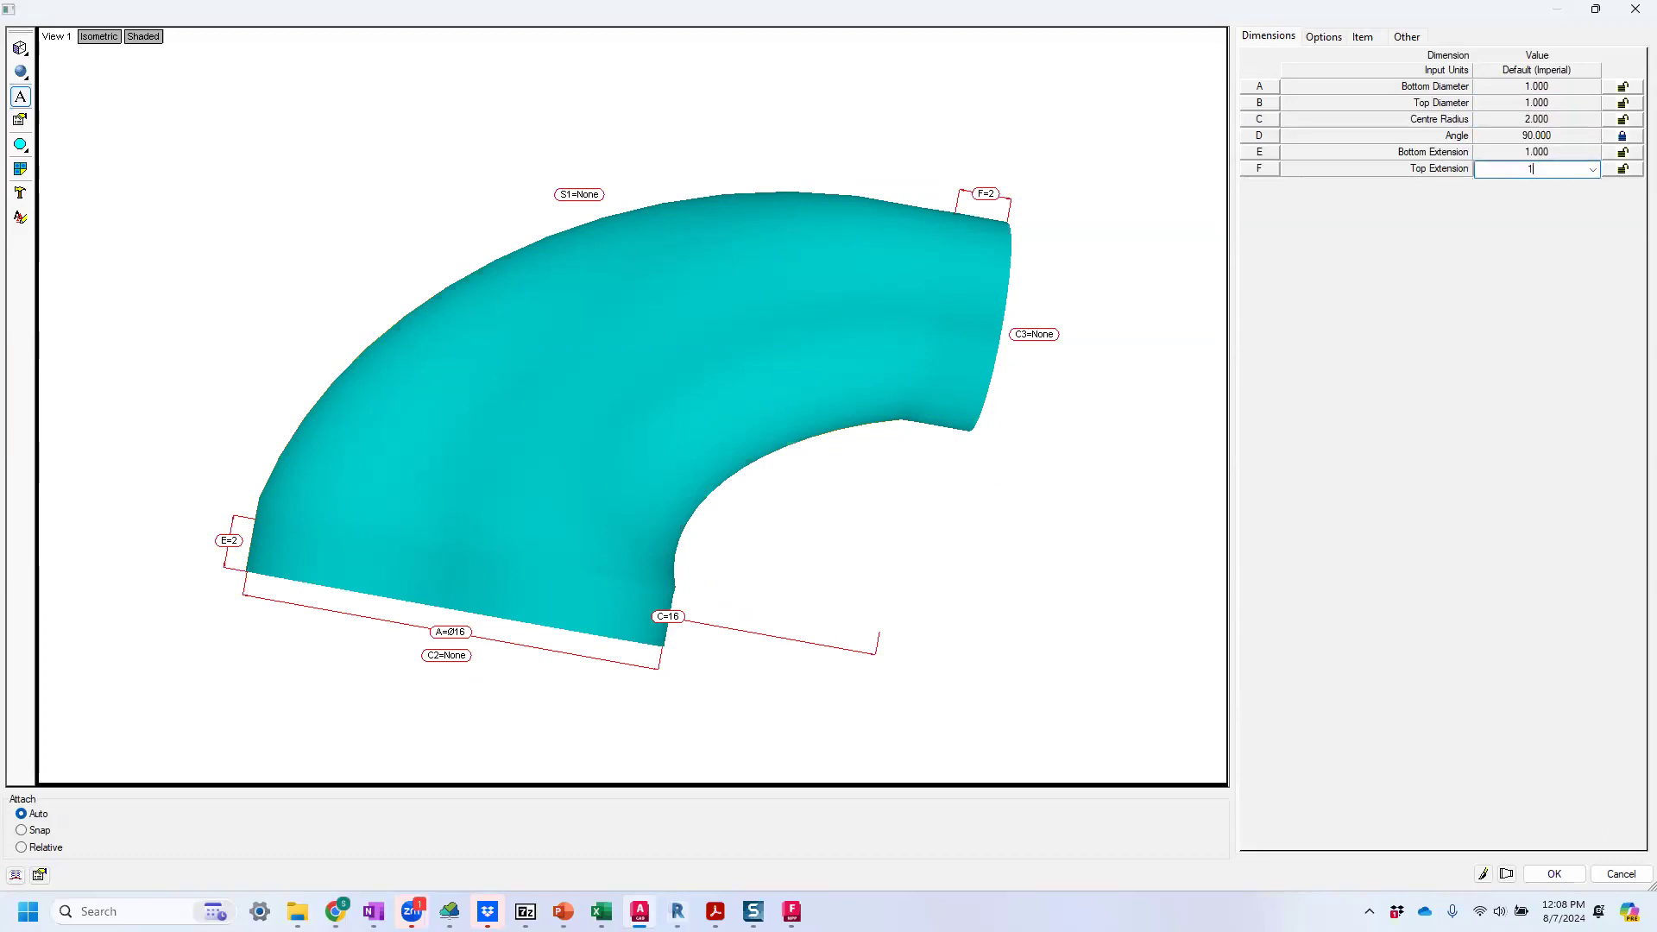
pyautogui.write('1')
pyautogui.click(1530, 154)
# Redraw the elbow preview with the new dimensions and inspect its shape from several angles.
pyautogui.click(1478, 869)
pyautogui.moveTo(914, 580); pyautogui.dragTo(1183, 774)
pyautogui.click(1480, 877)
pyautogui.scroll(-5, 855, 441)
pyautogui.moveTo(718, 380); pyautogui.dragTo(633, 338, button='middle')
pyautogui.scroll(5, 705, 391)
pyautogui.scroll(-3, 703, 401)
pyautogui.moveTo(704, 409); pyautogui.dragTo(792, 312)
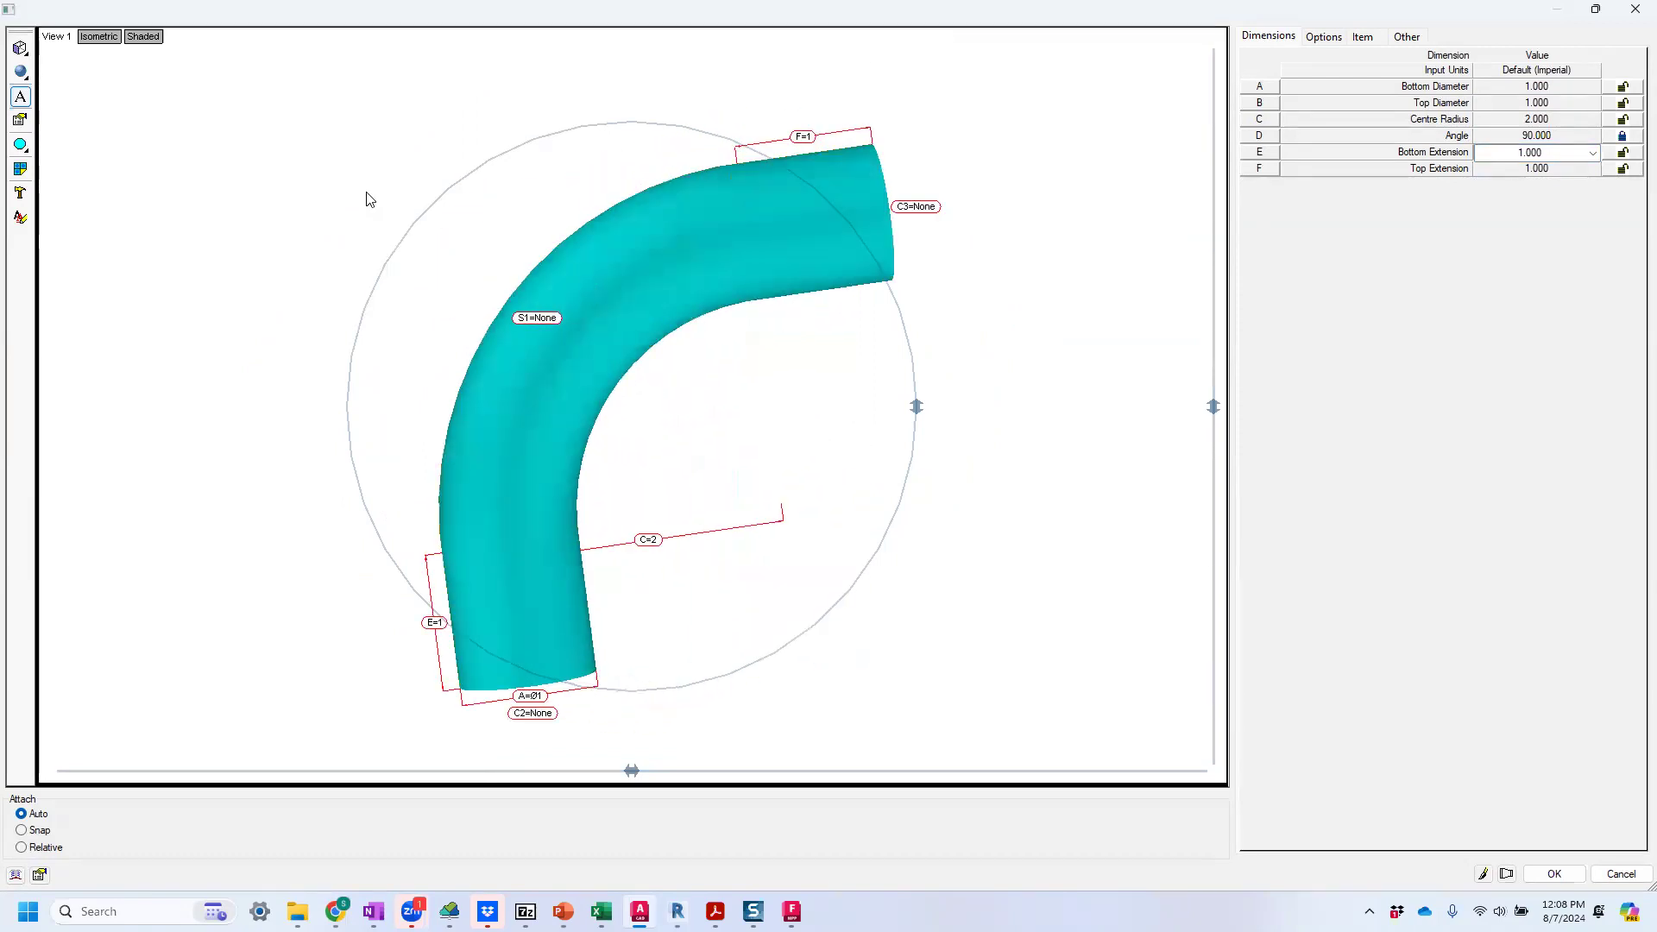
pyautogui.moveTo(663, 244); pyautogui.dragTo(799, 226)
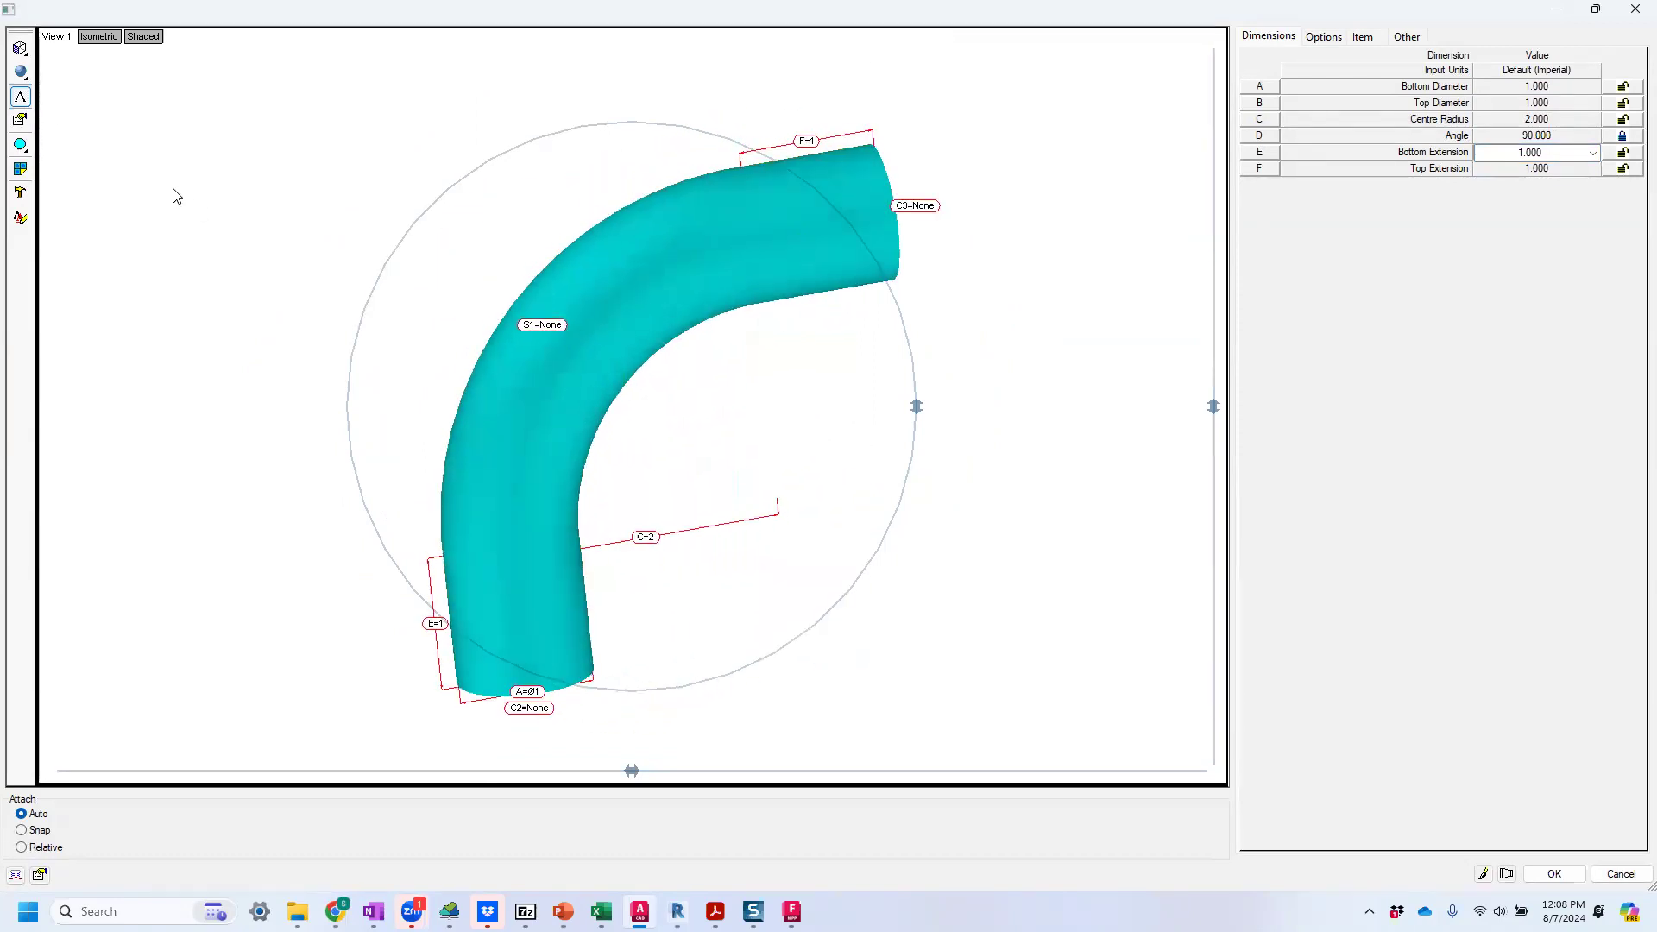
# Hide the dimension labels on the elbow preview and show them again.
pyautogui.click(22, 97)
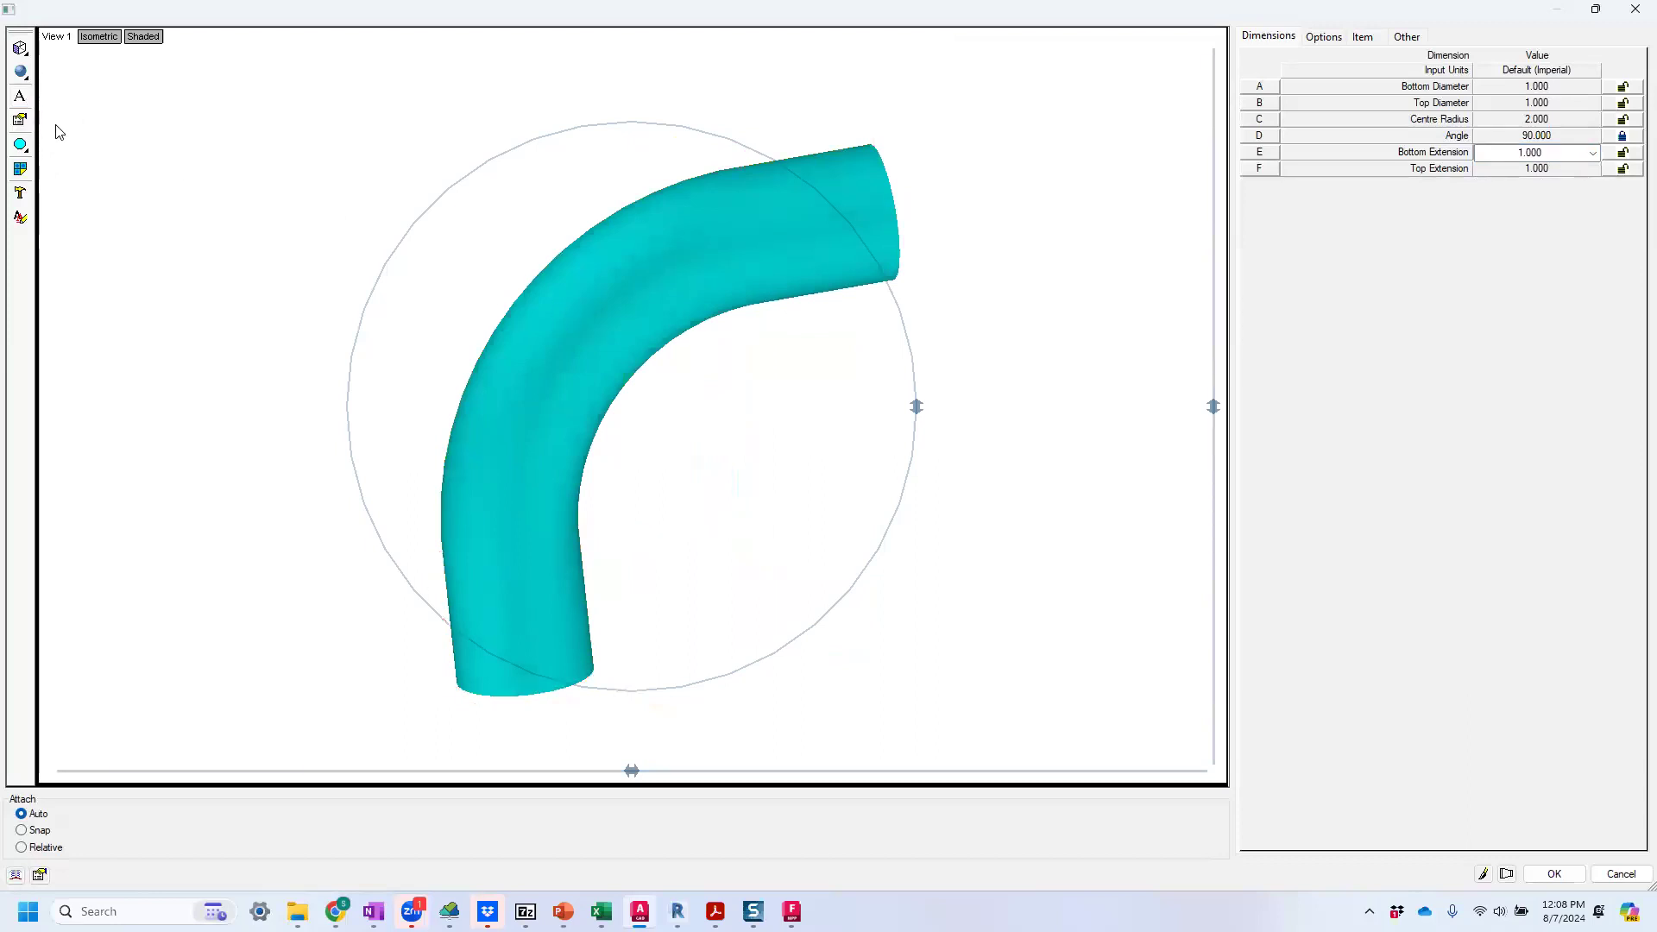
pyautogui.click(22, 98)
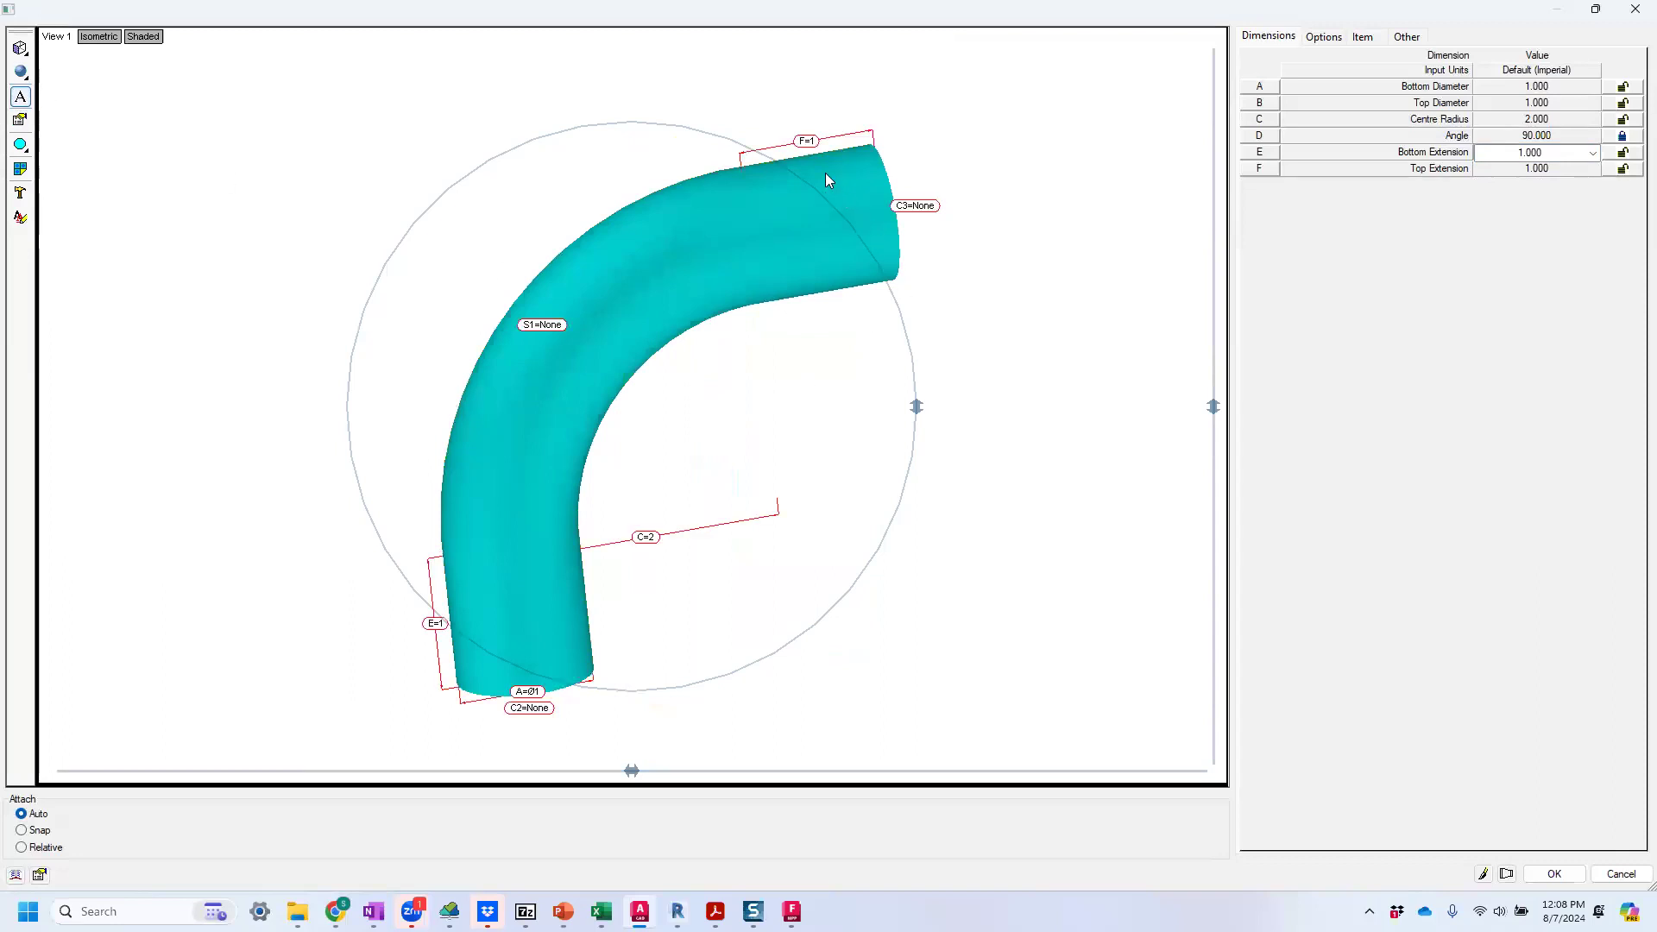
pyautogui.moveTo(624, 511); pyautogui.dragTo(636, 463)
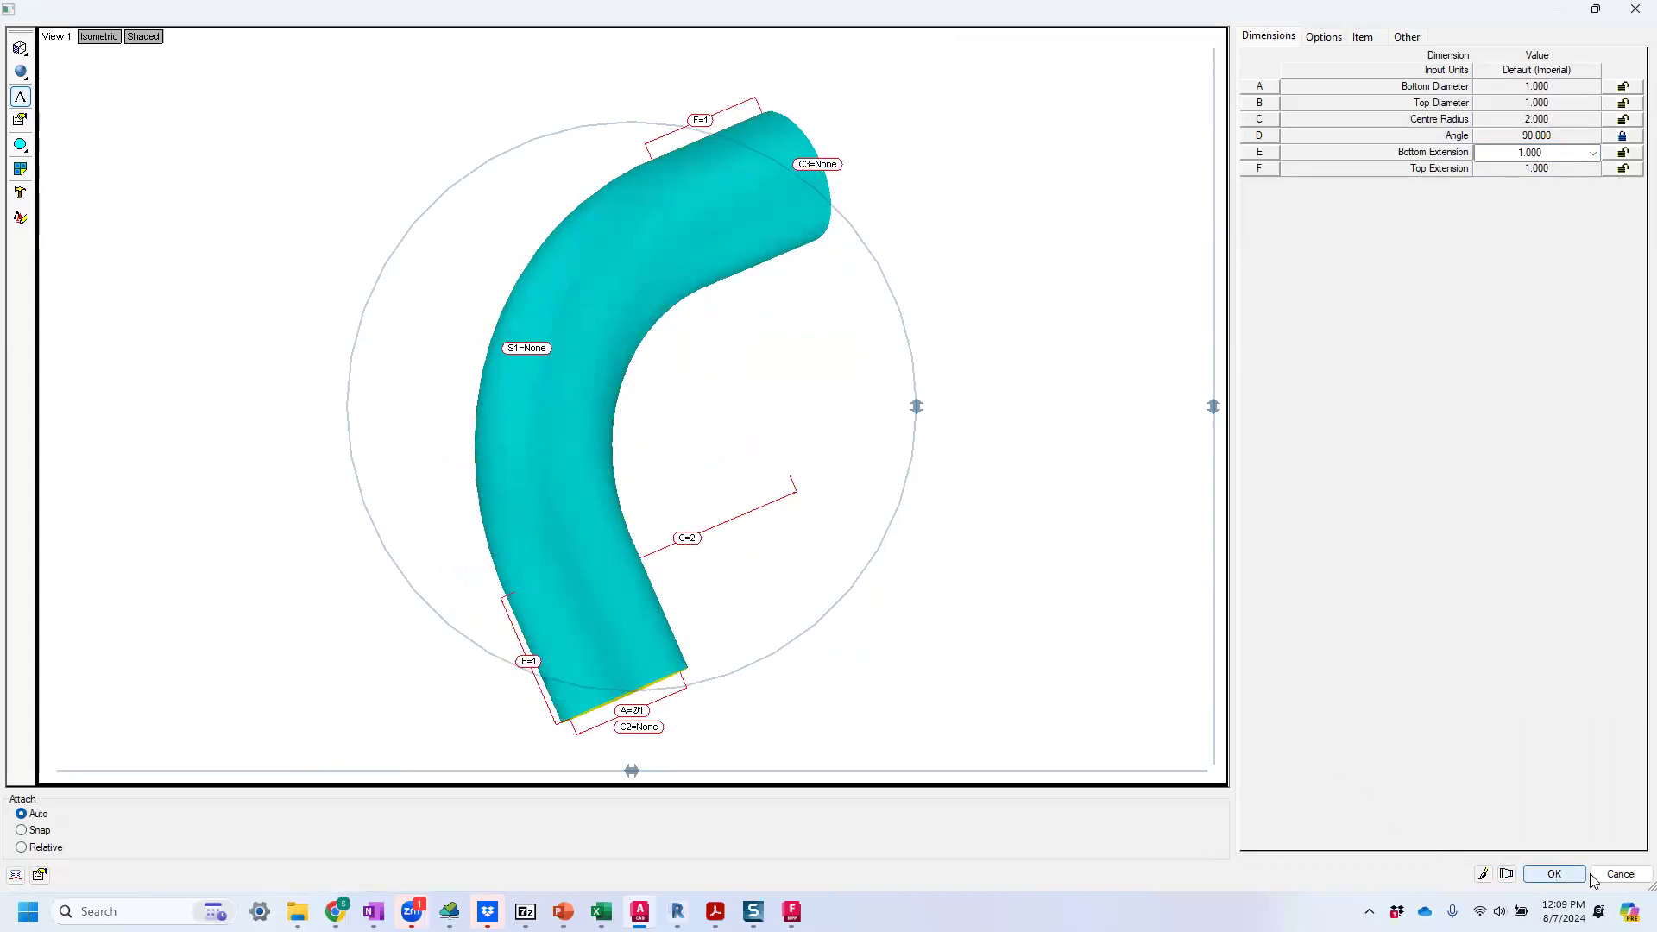
# Accept the elbow's dimensions and save it as 607-LT in the New ITM folder.
pyautogui.click(1554, 877)
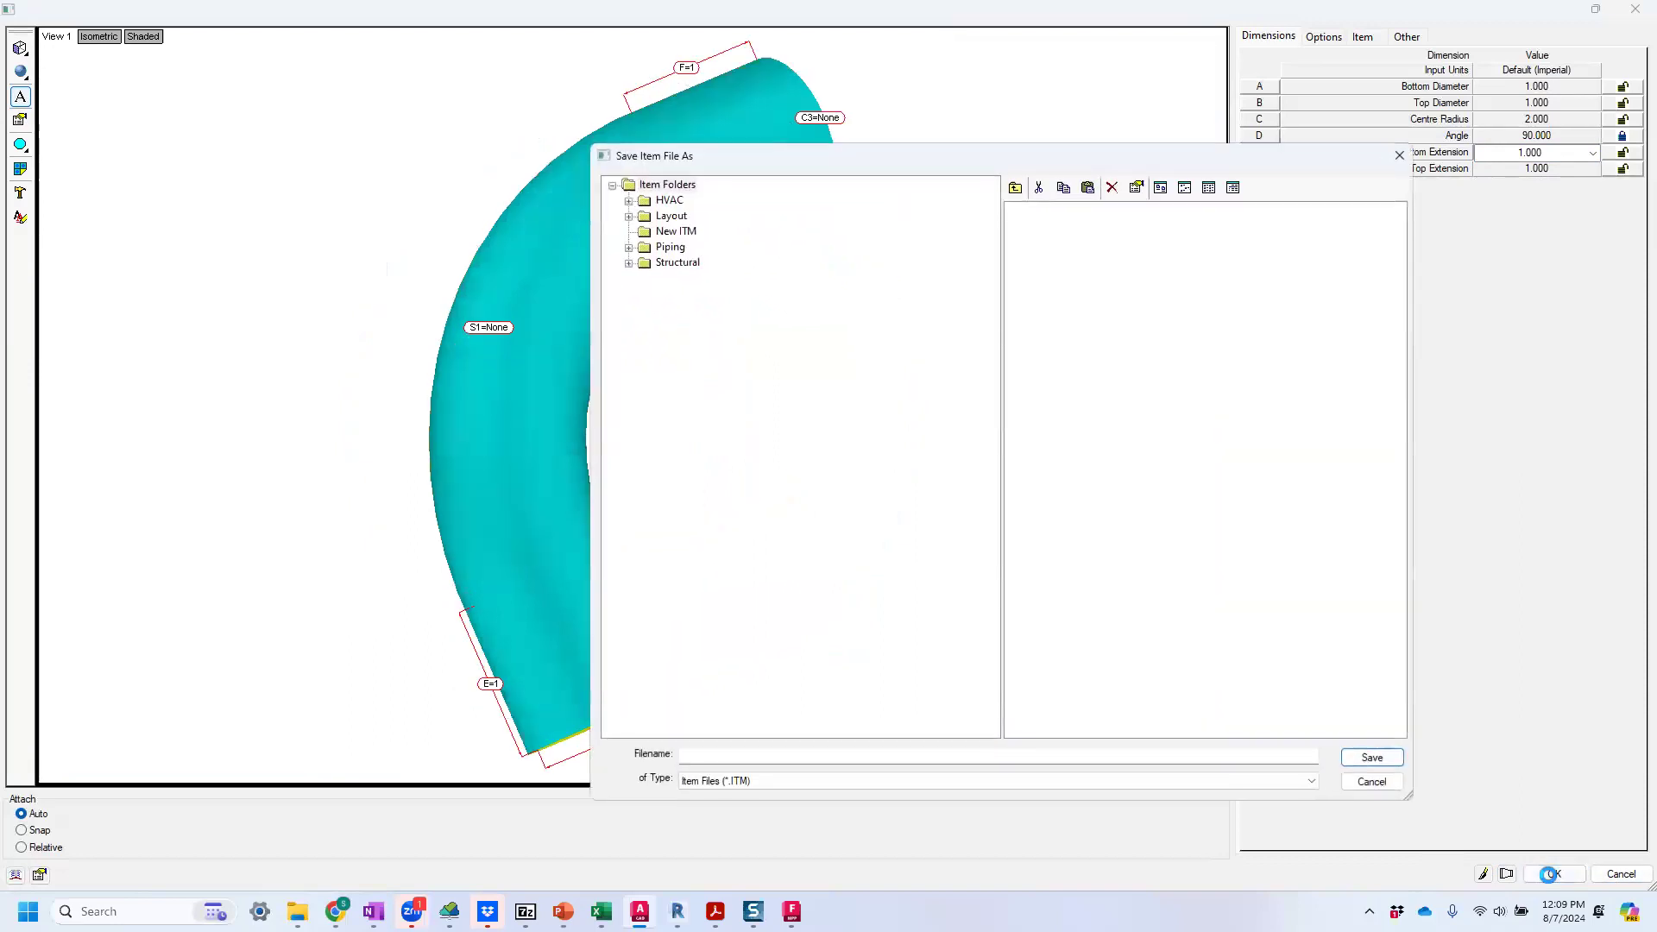
pyautogui.click(677, 231)
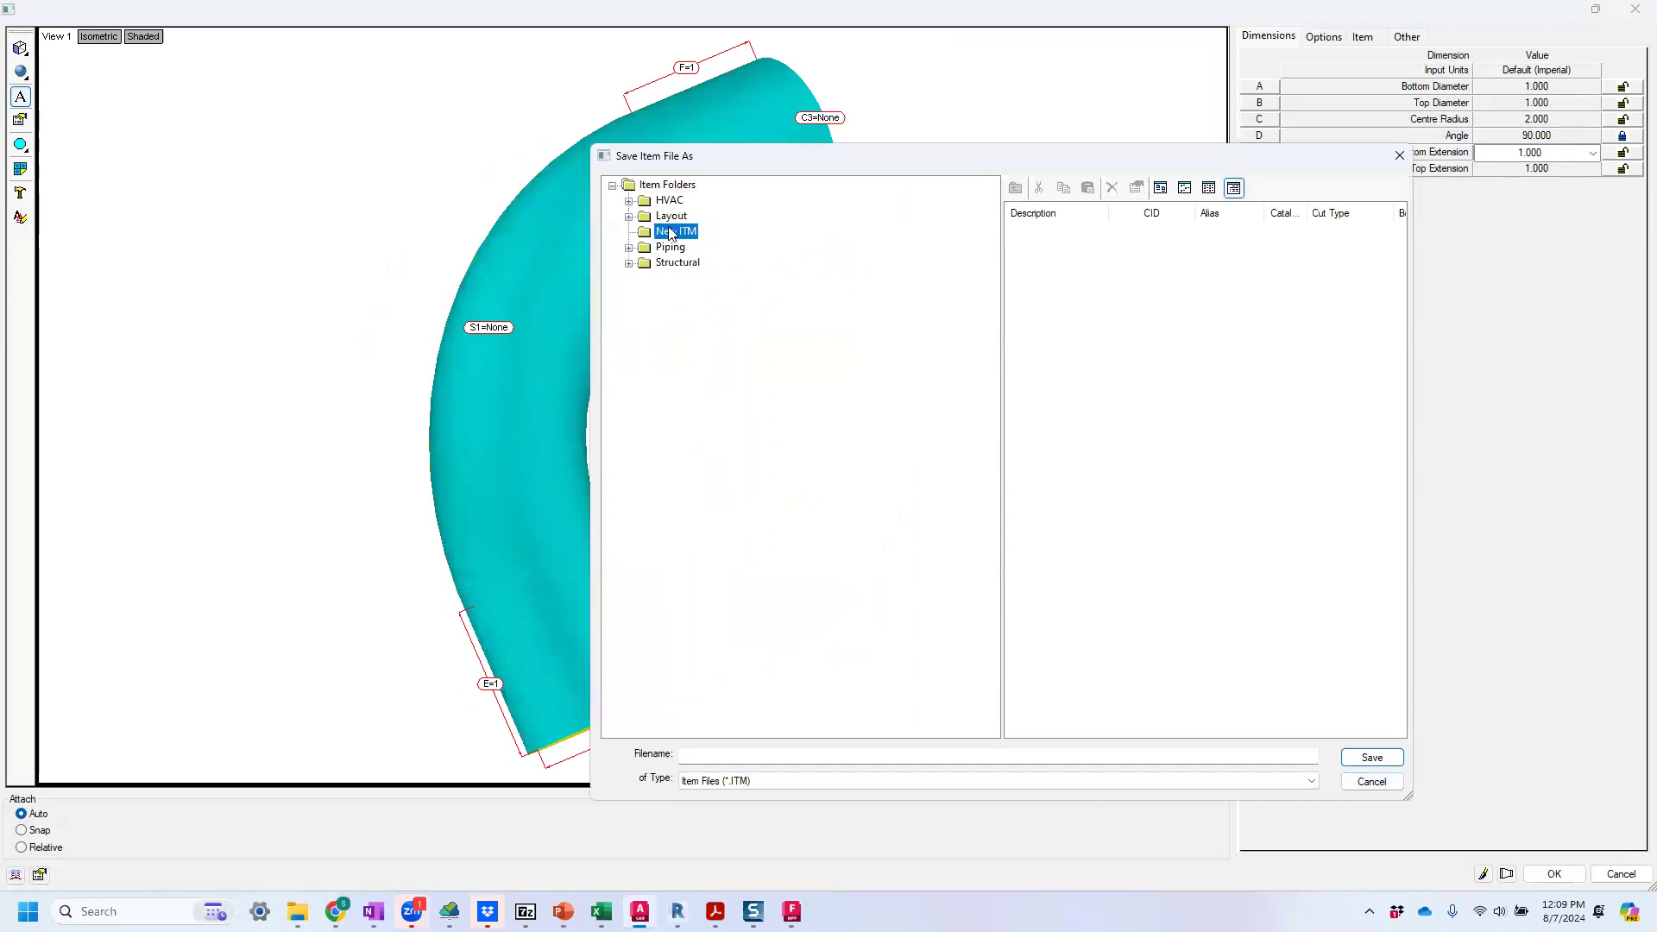
pyautogui.click(849, 754)
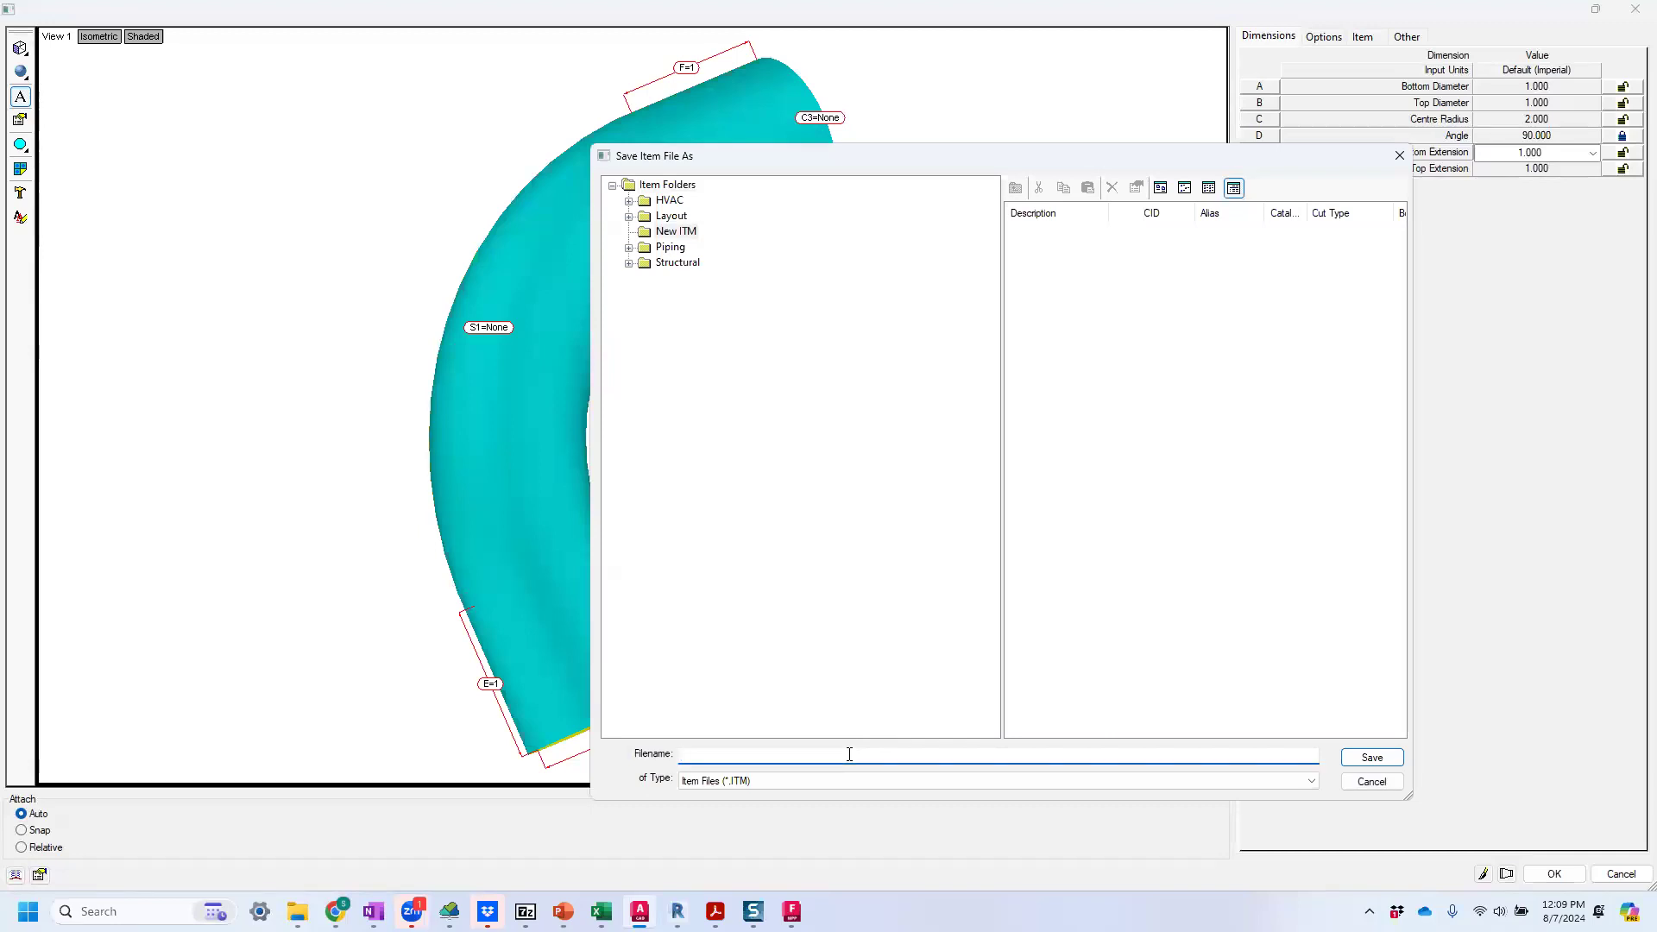
pyautogui.write('607-LT')
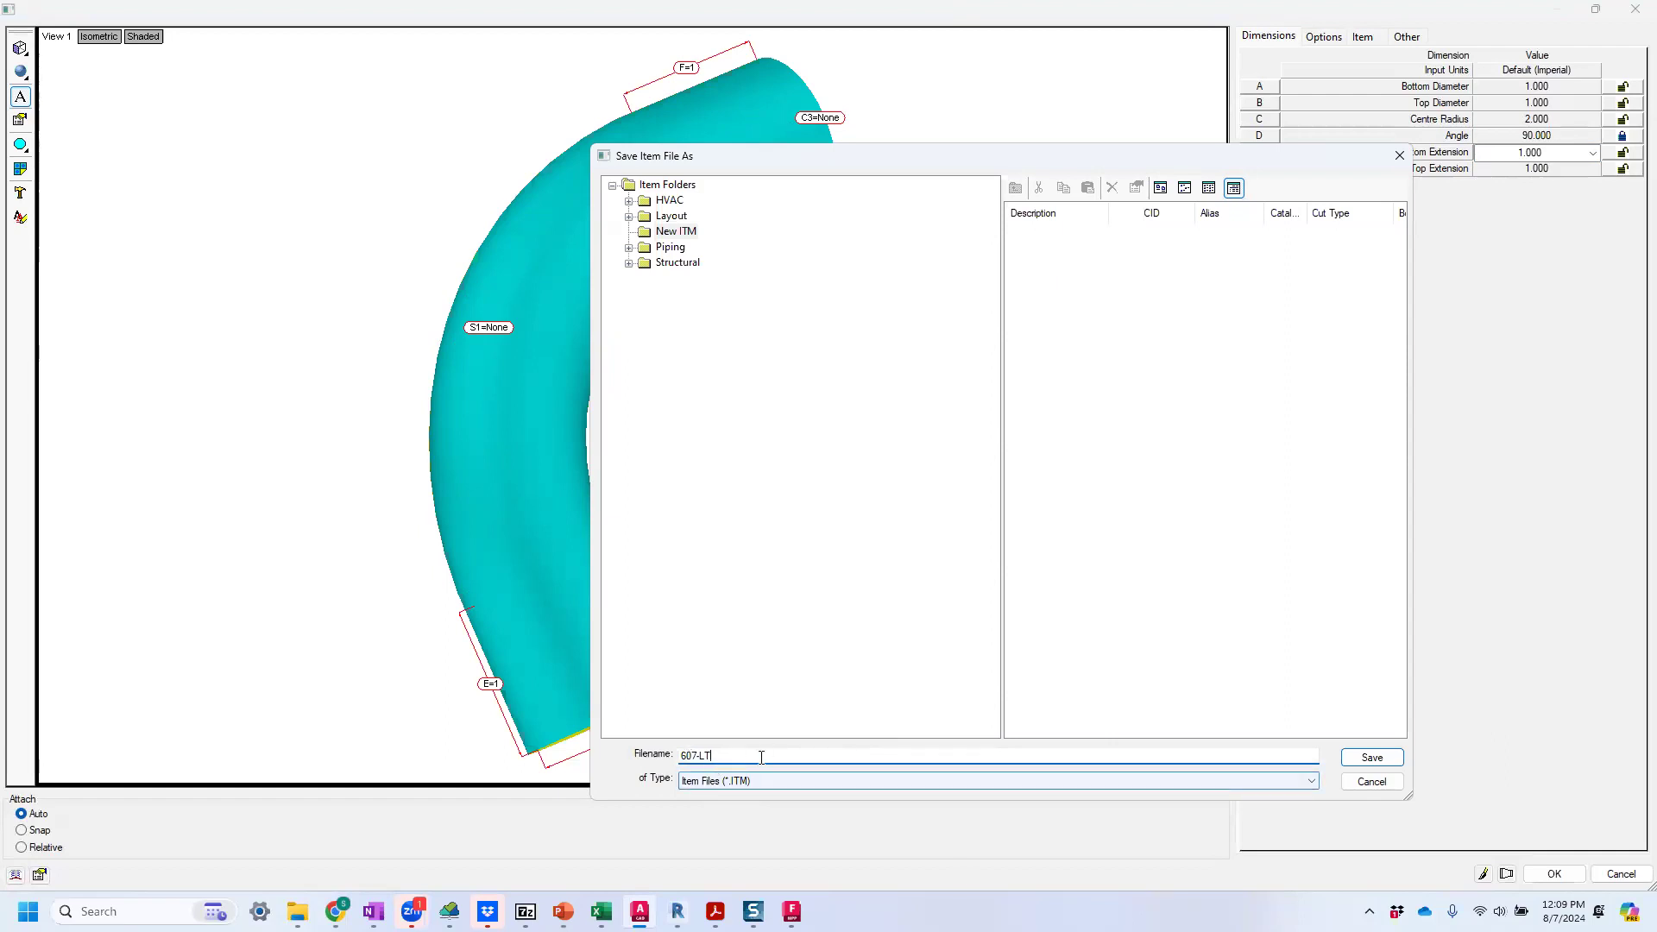
pyautogui.click(1351, 763)
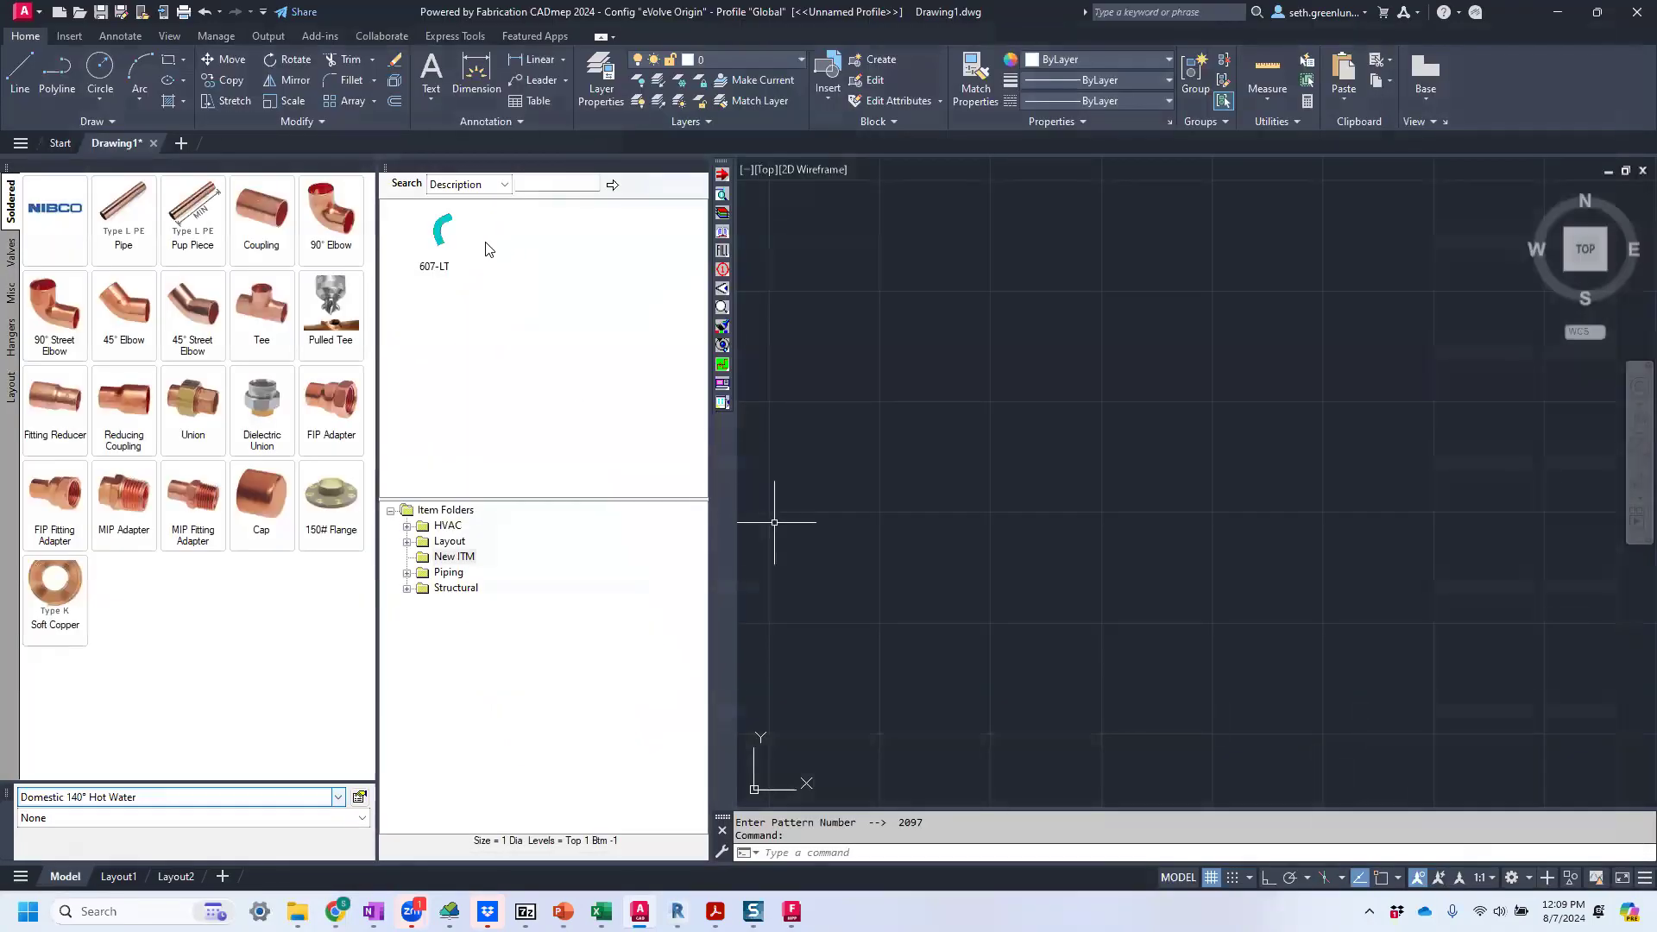
# Open the 607-LT item for editing and set its specification to General Pipework.
pyautogui.rightClick(446, 250)
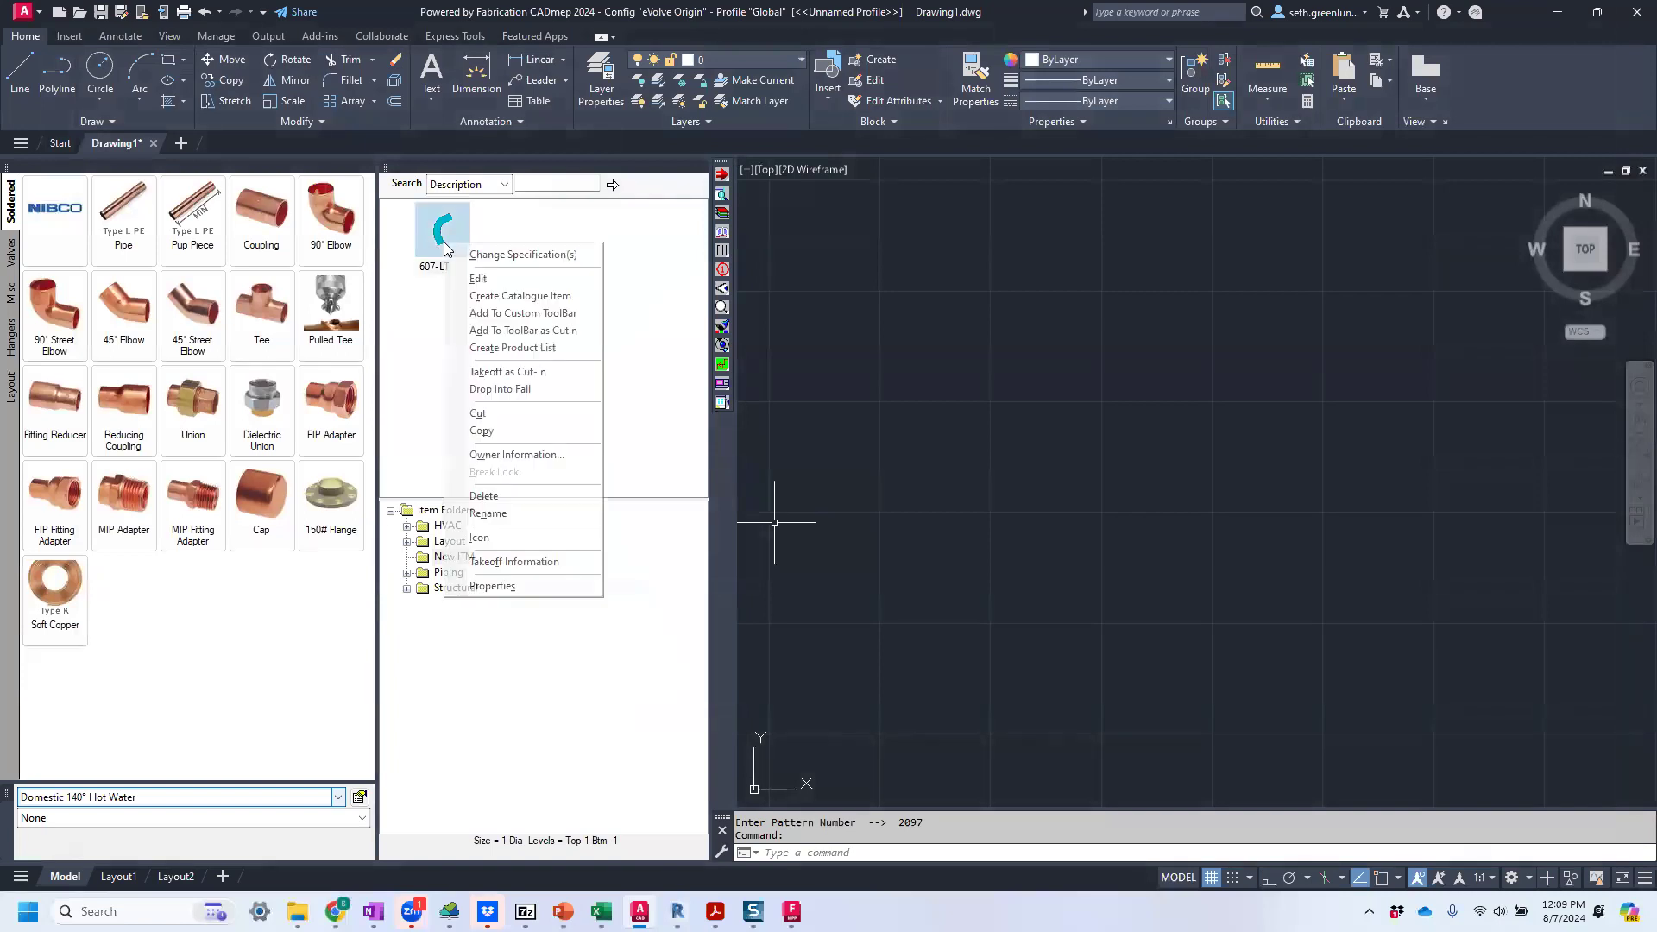
pyautogui.click(472, 277)
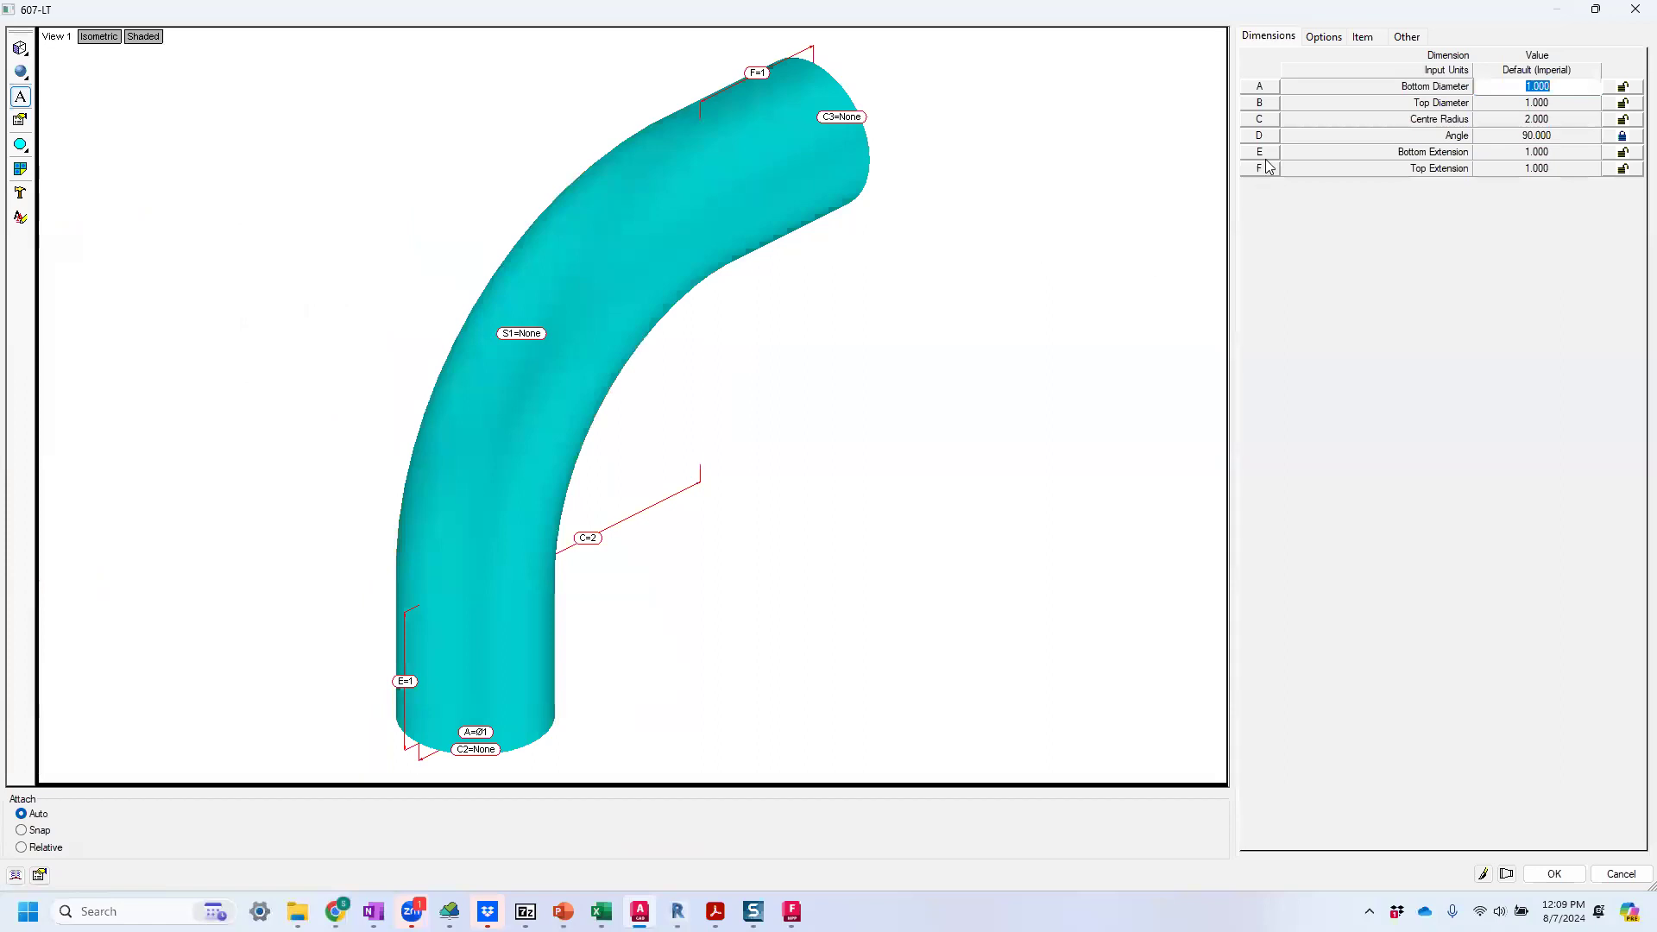
pyautogui.click(1363, 38)
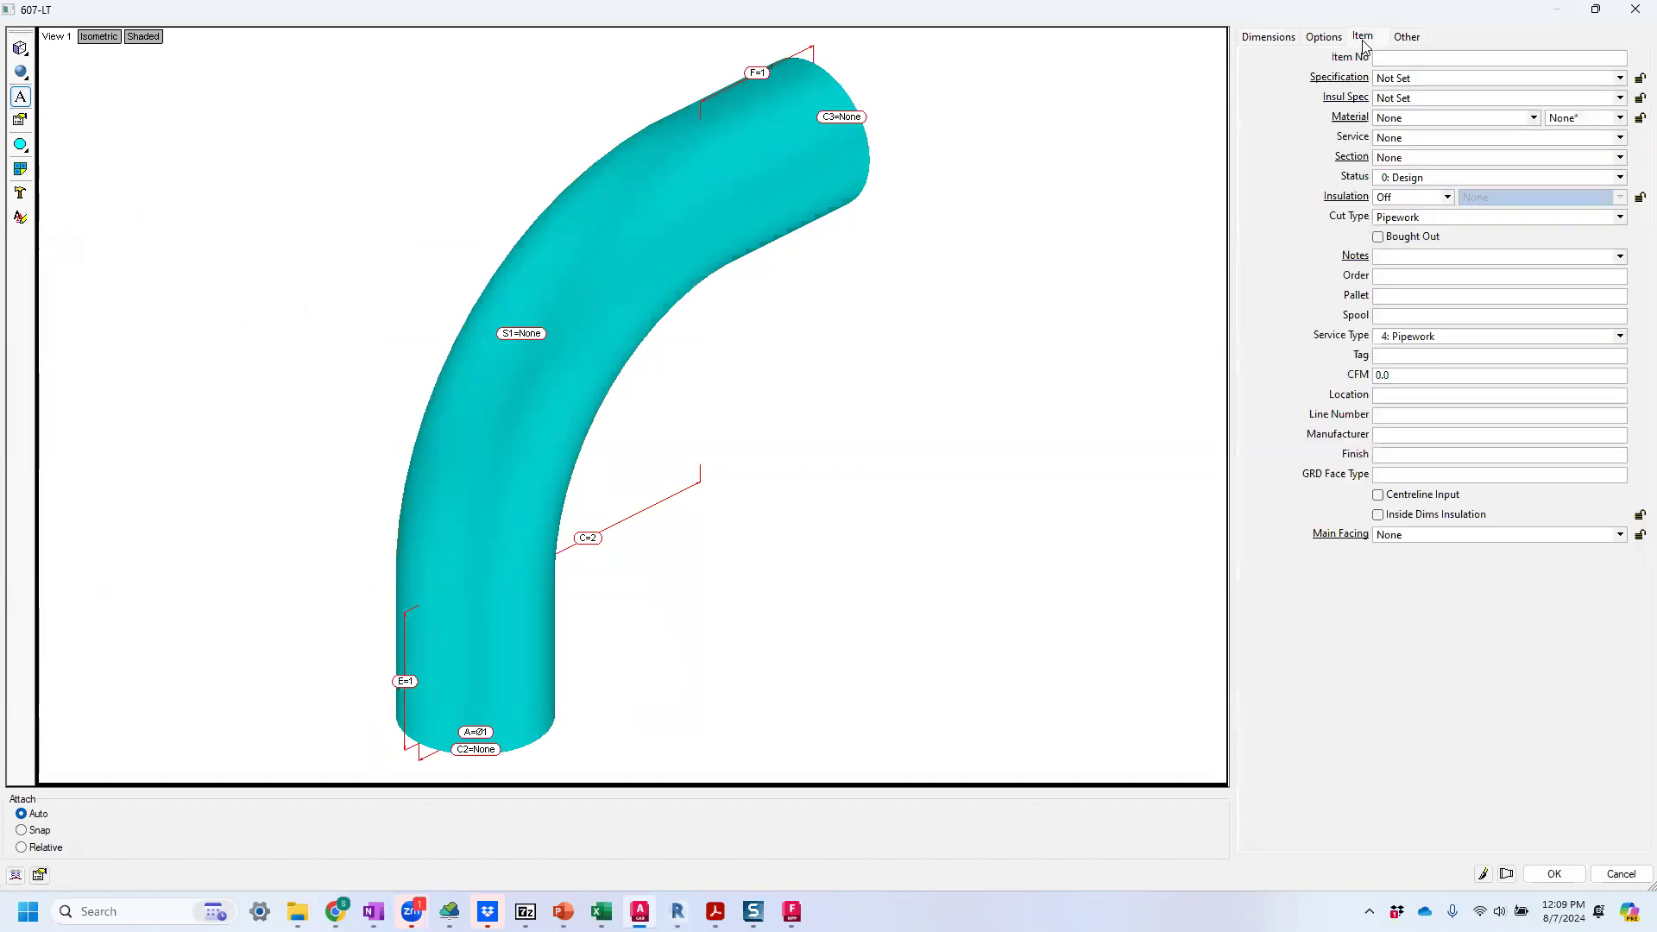
pyautogui.click(1503, 81)
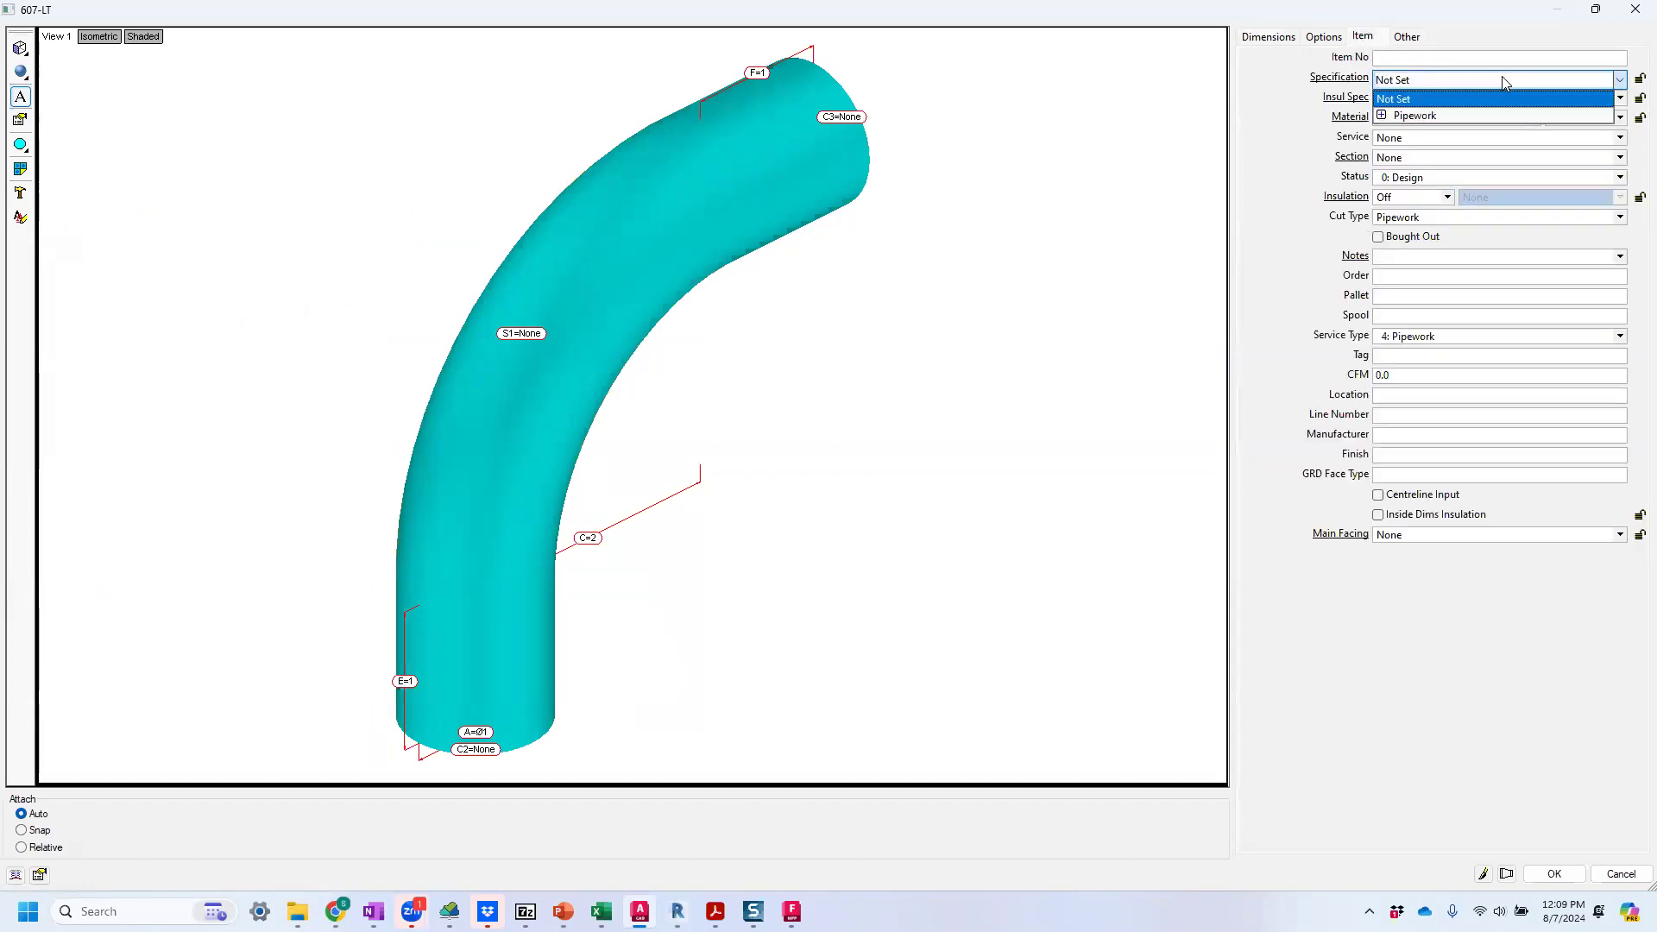
pyautogui.click(1382, 116)
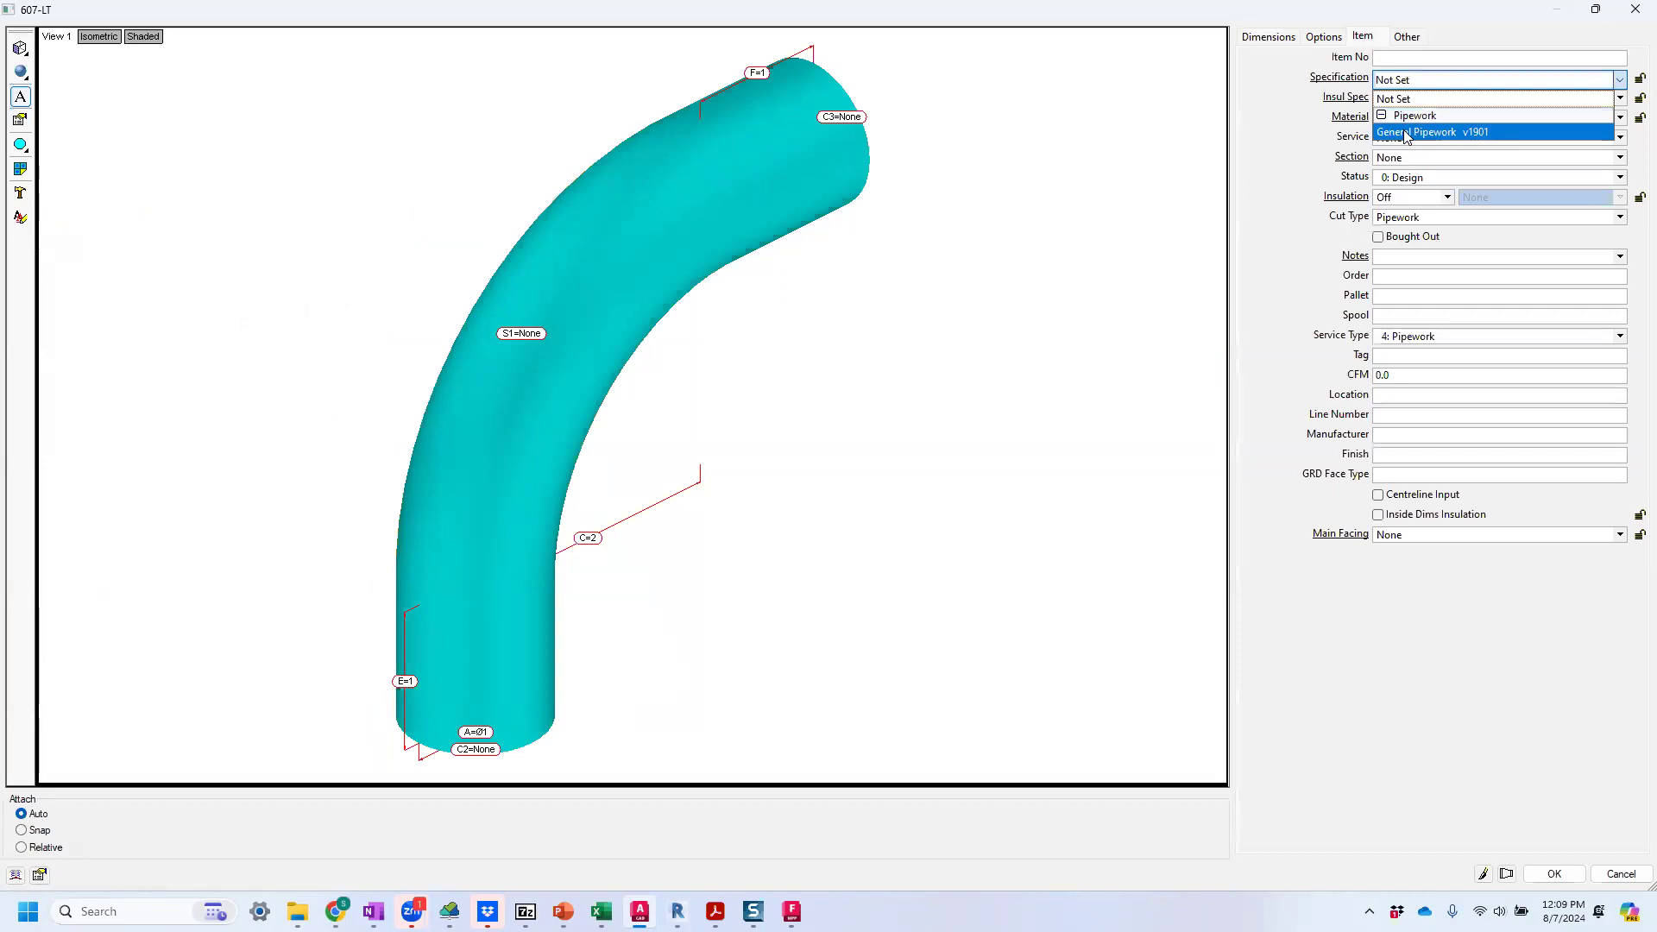
pyautogui.click(1407, 134)
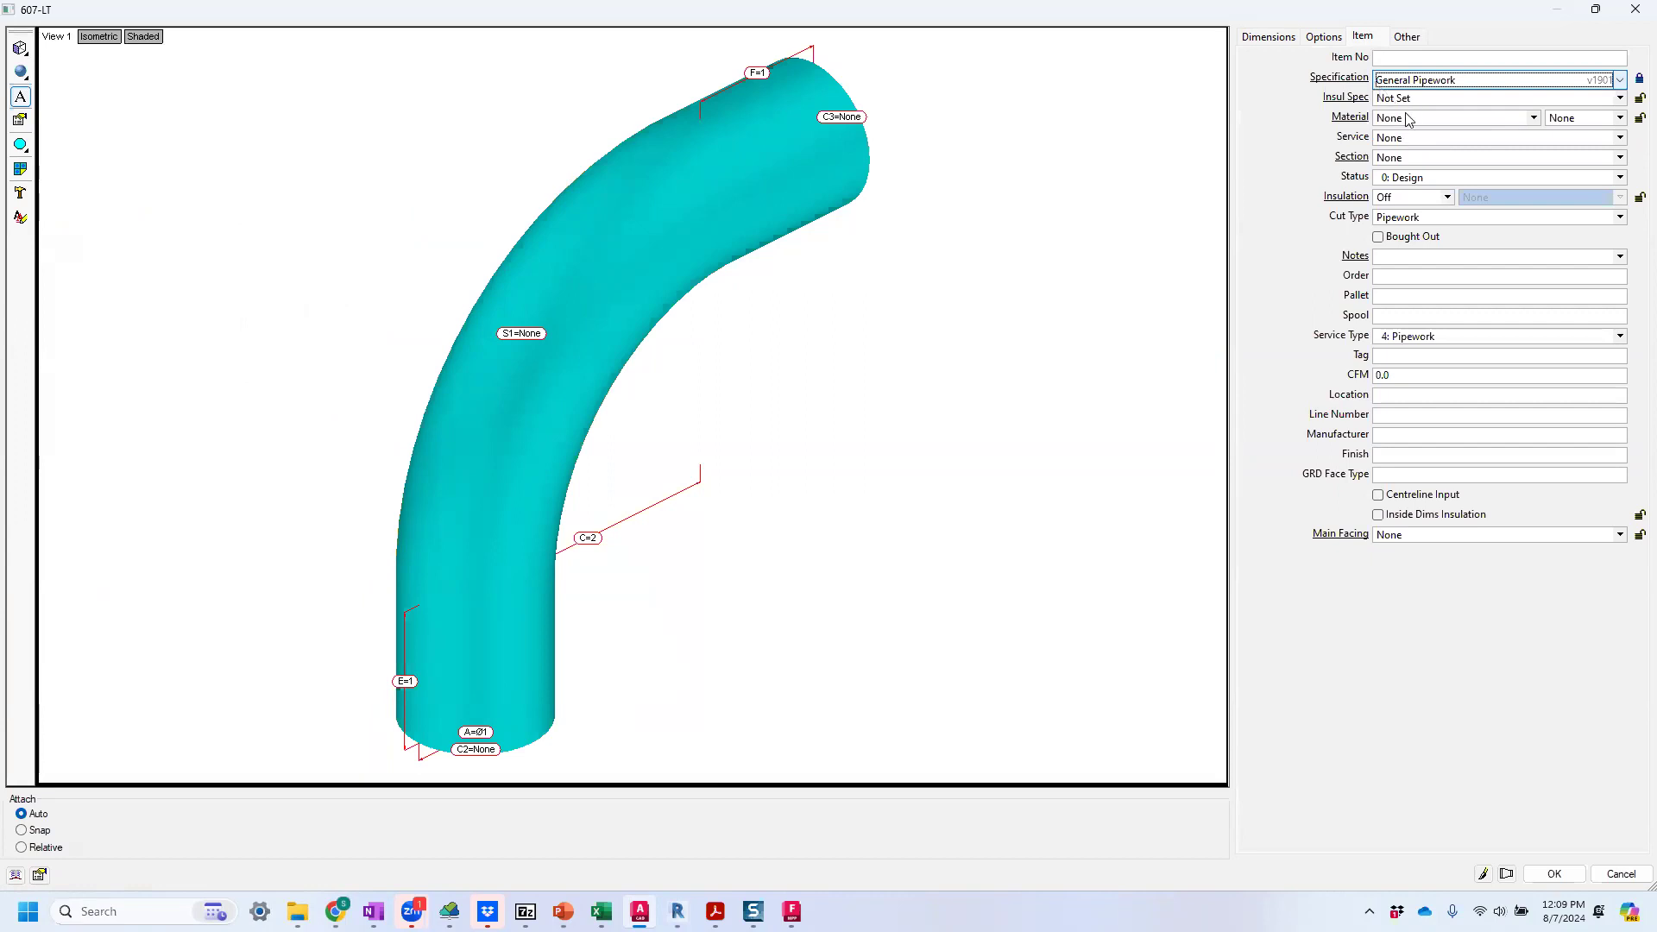
# Set the elbow's material to Copper with the Wrot gauge, redraw the preview and view the updated shape.
pyautogui.click(1408, 119)
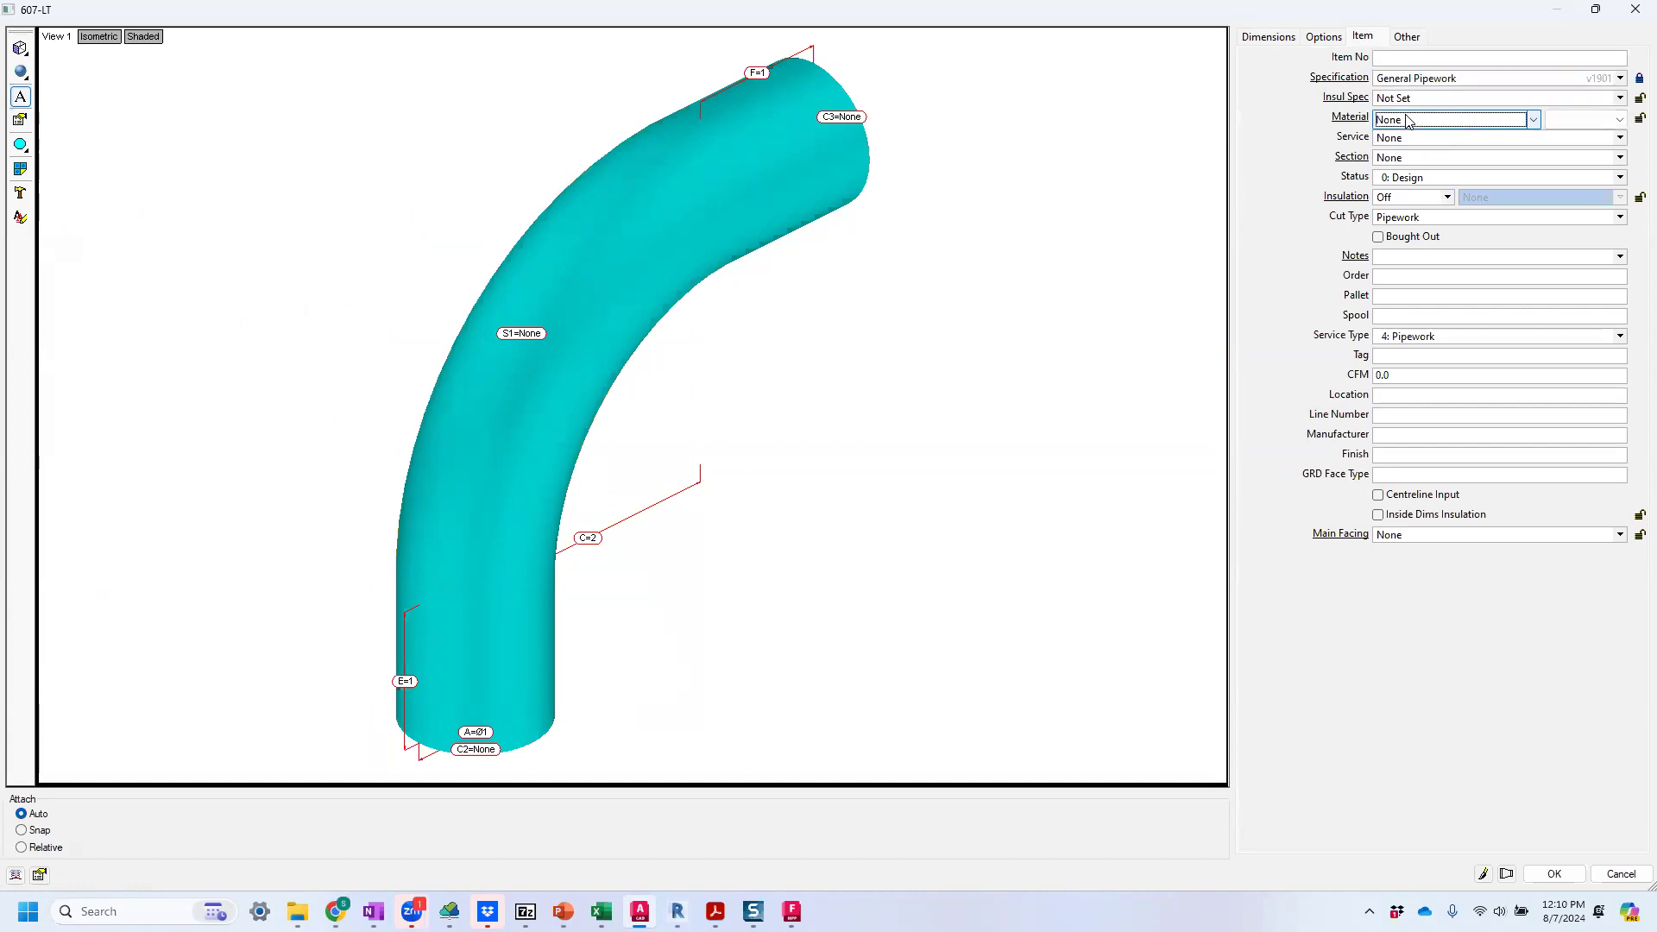
pyautogui.click(1408, 119)
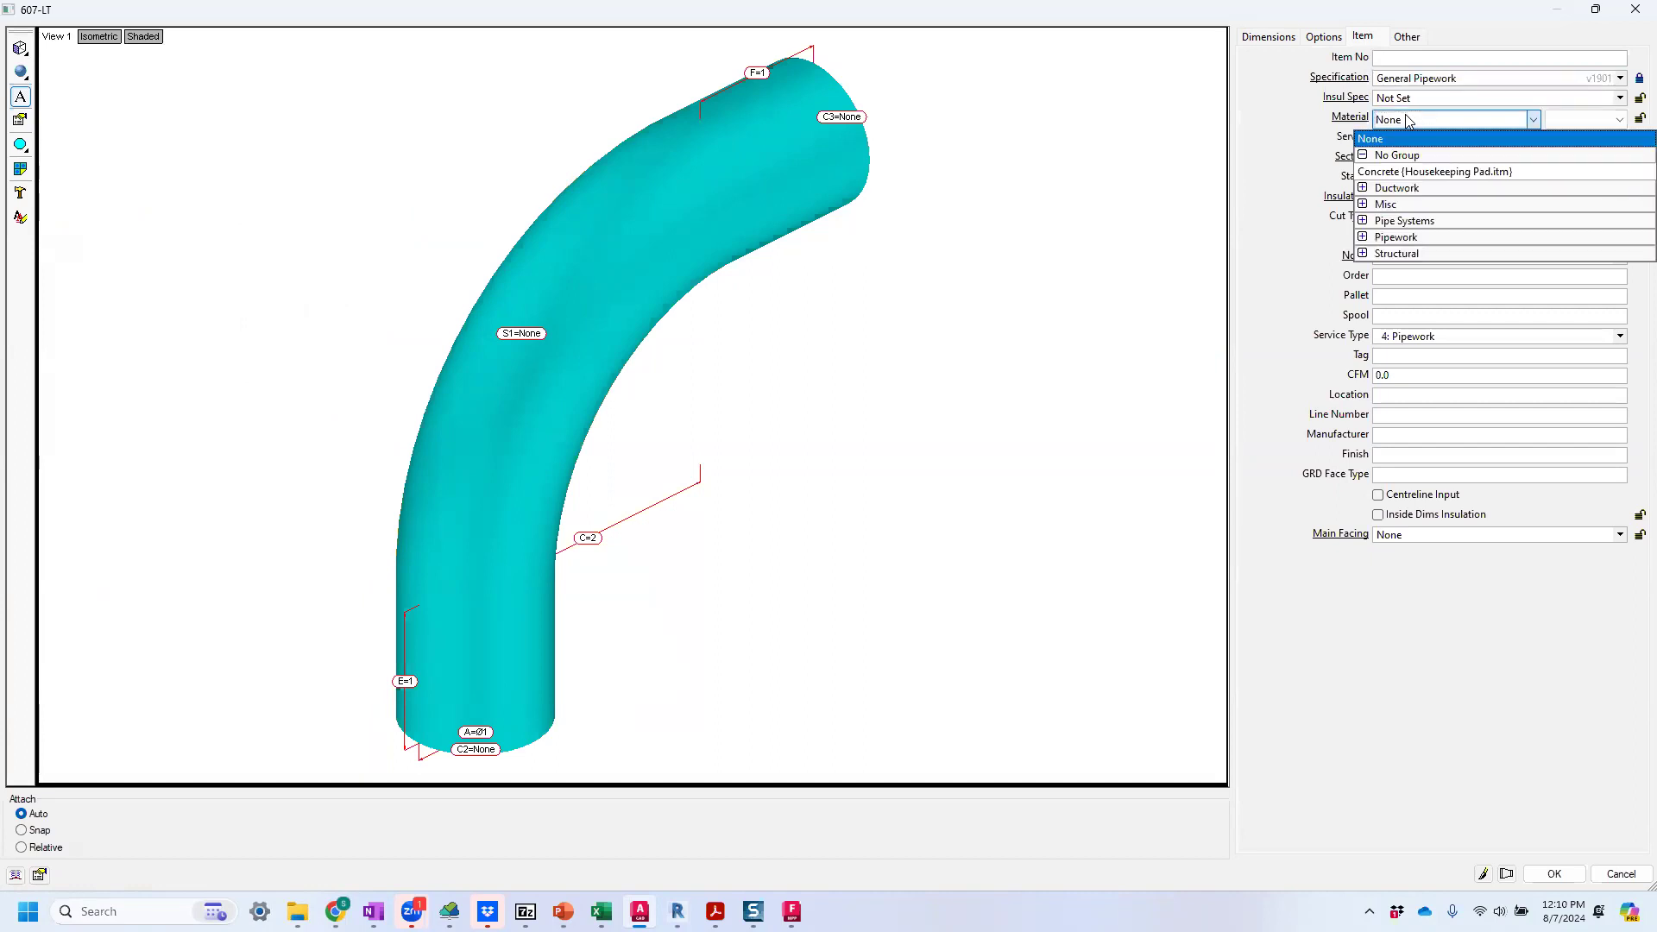
pyautogui.click(1362, 237)
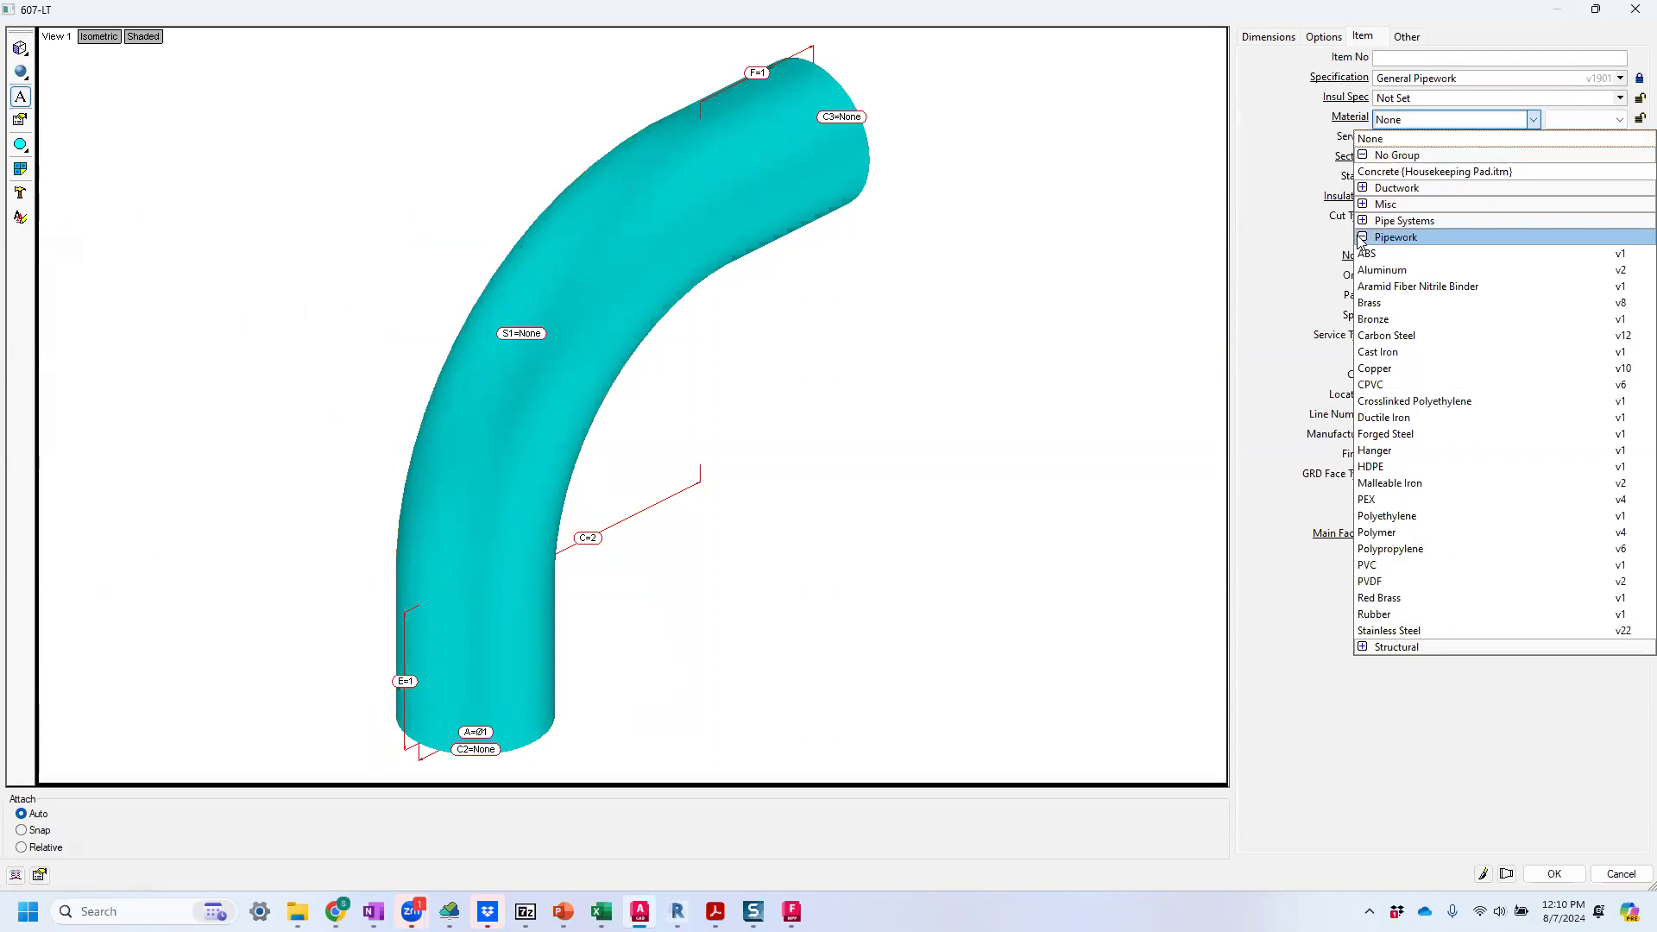
pyautogui.click(1405, 368)
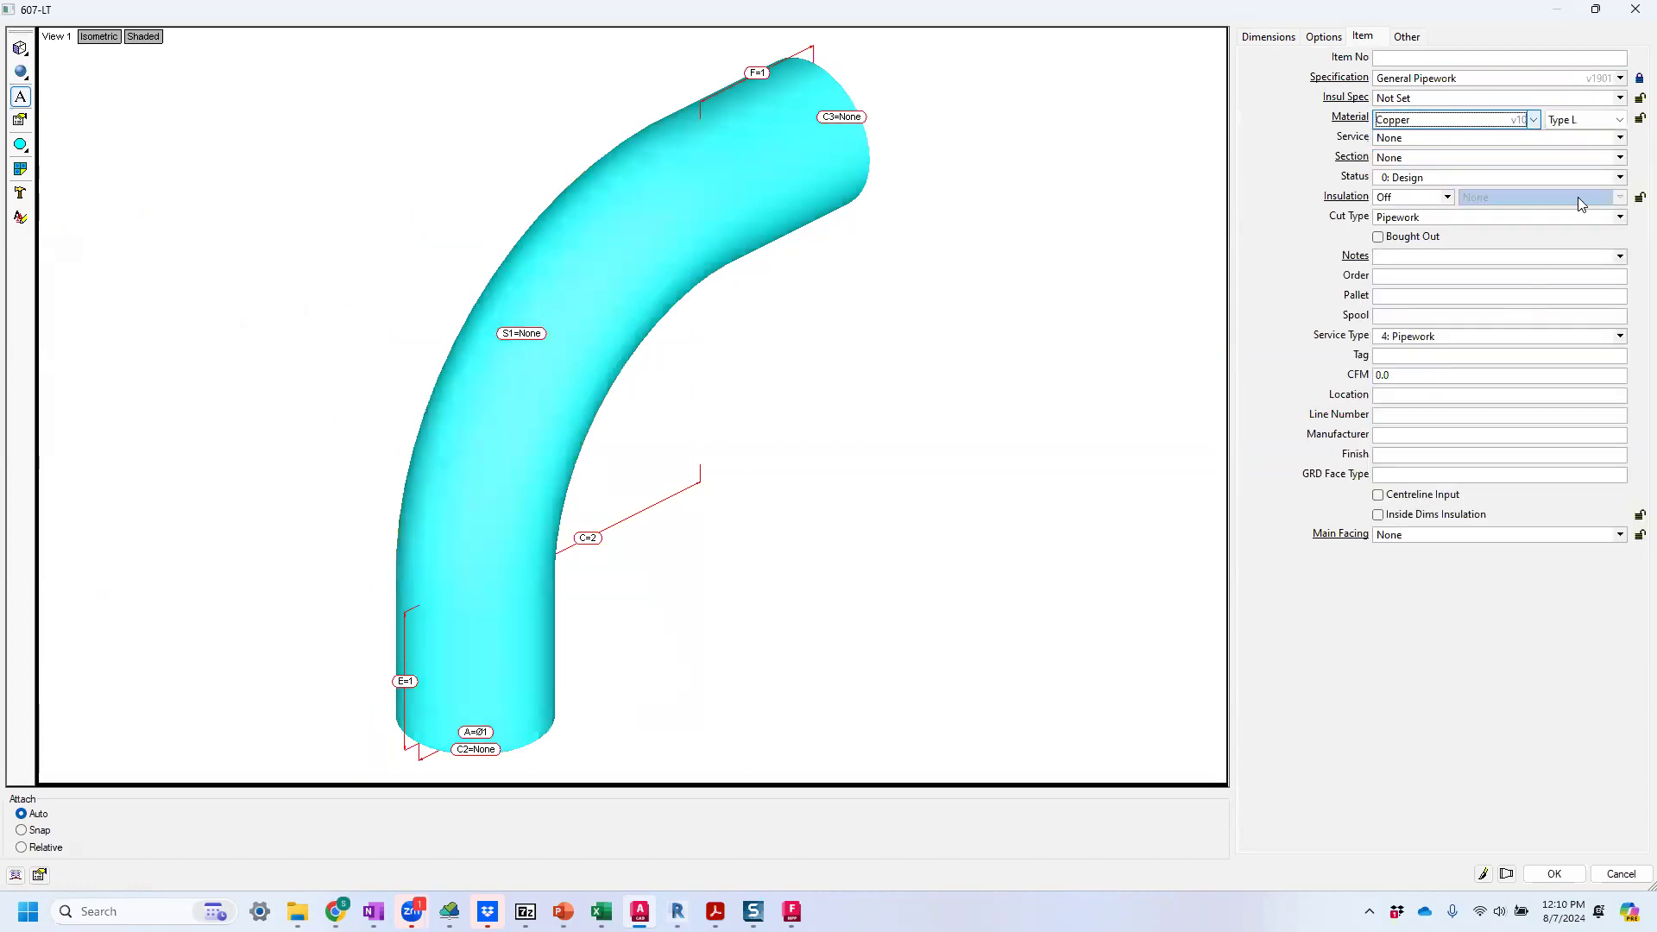
pyautogui.click(1621, 121)
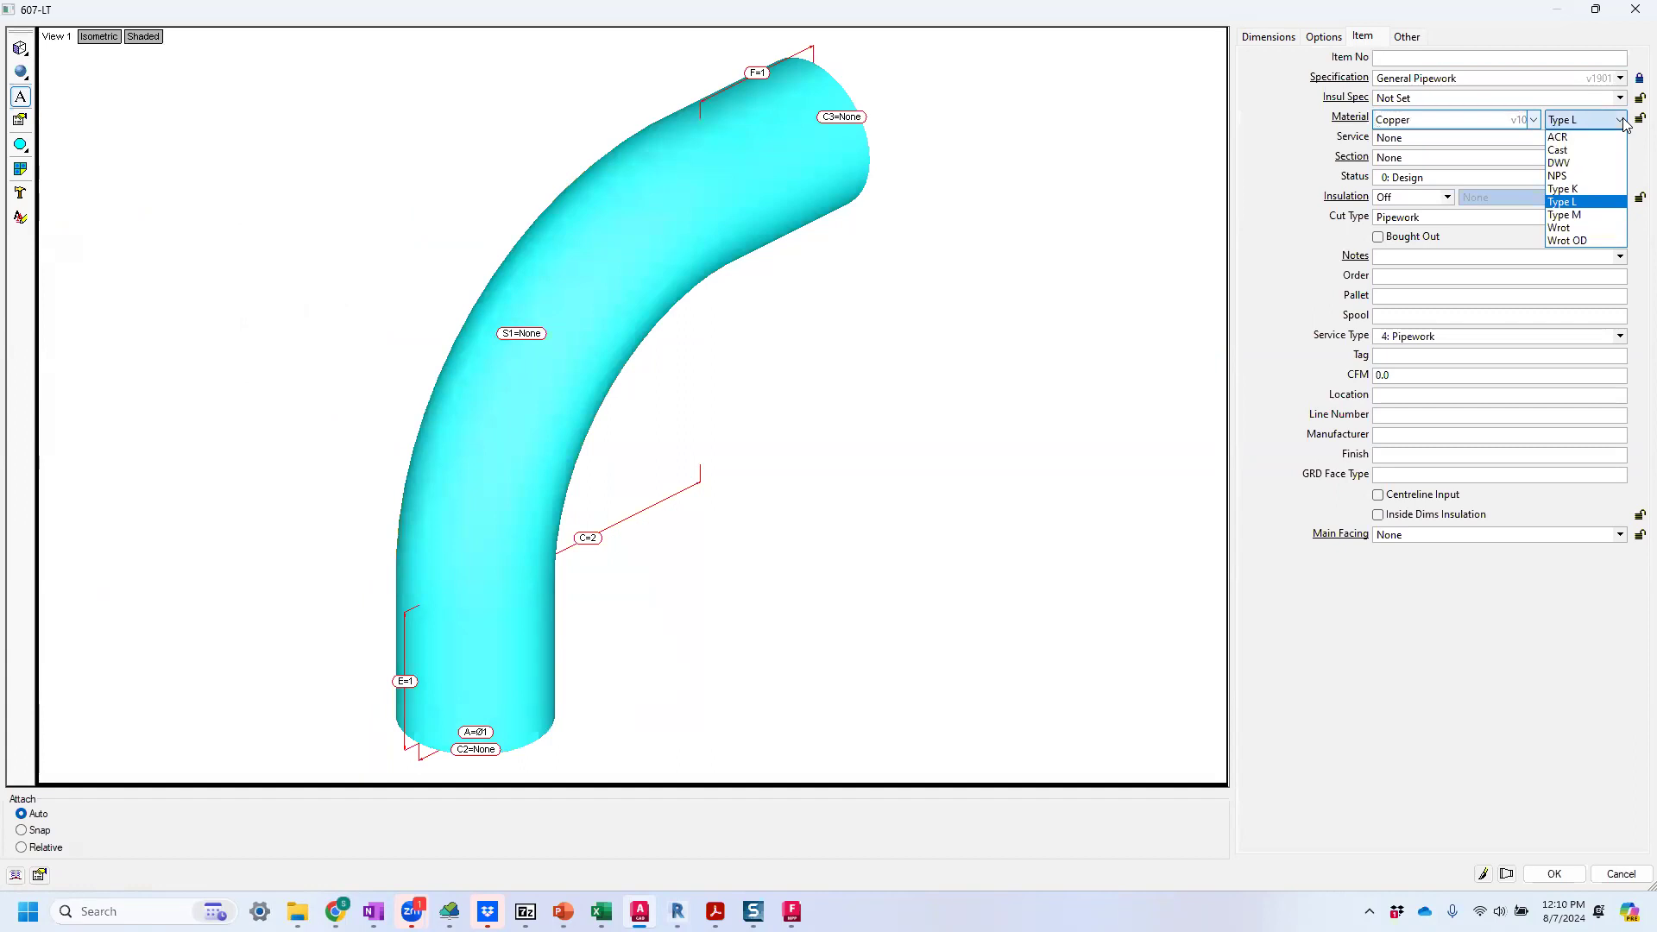
pyautogui.click(1581, 229)
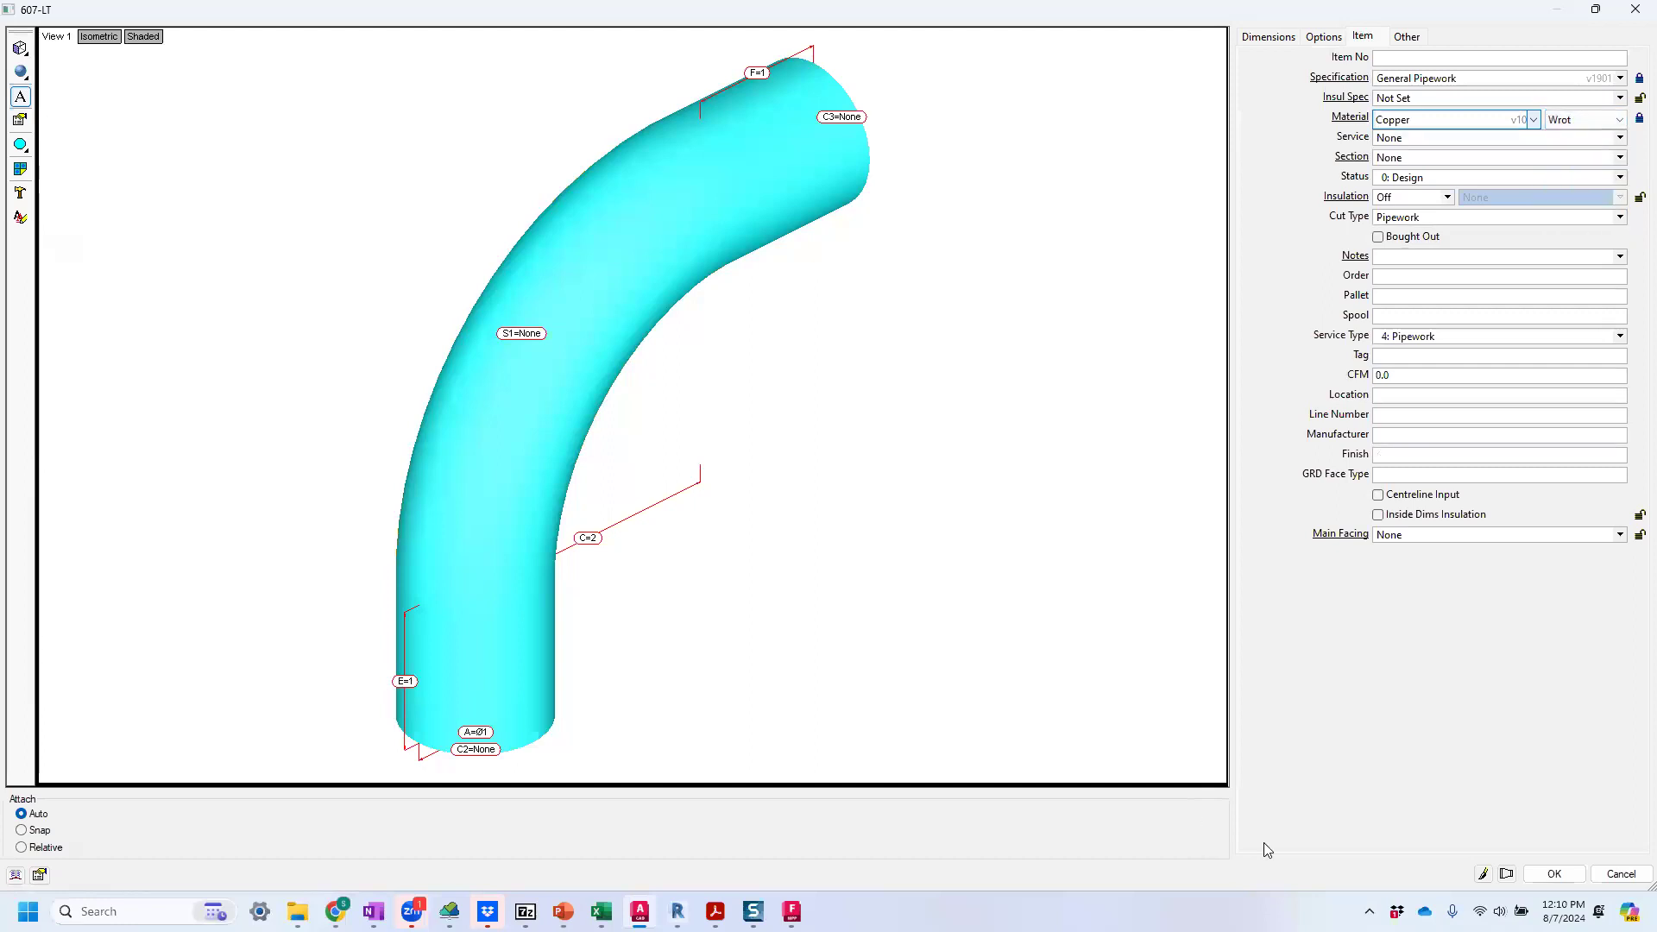
pyautogui.click(1483, 875)
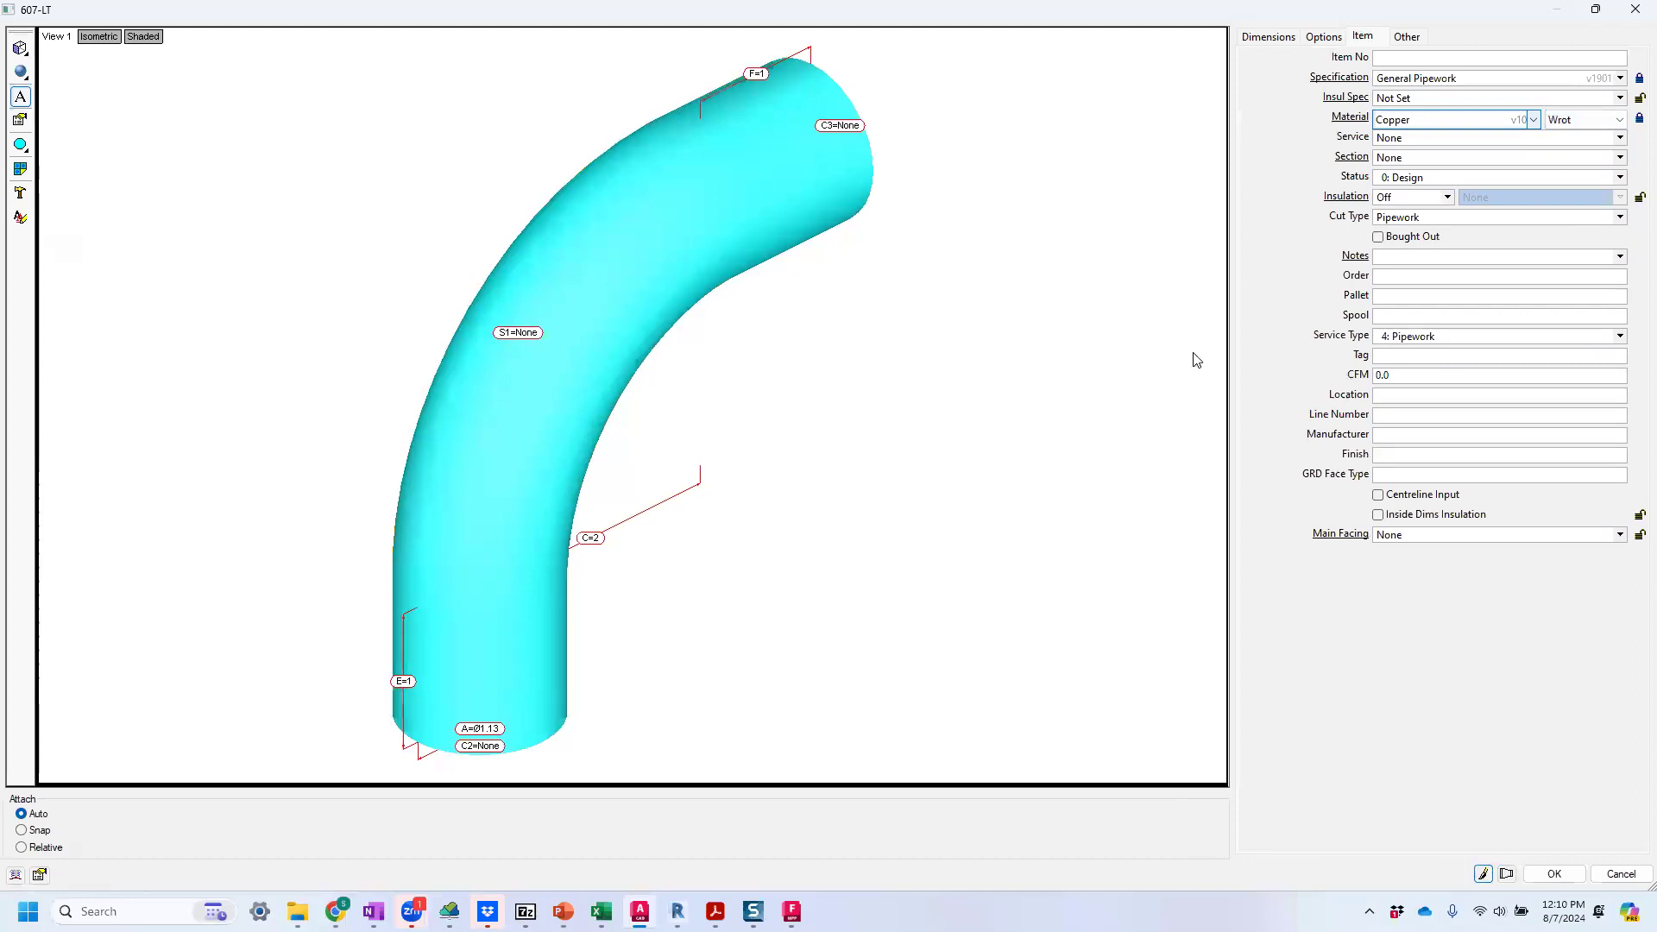
pyautogui.moveTo(829, 92)
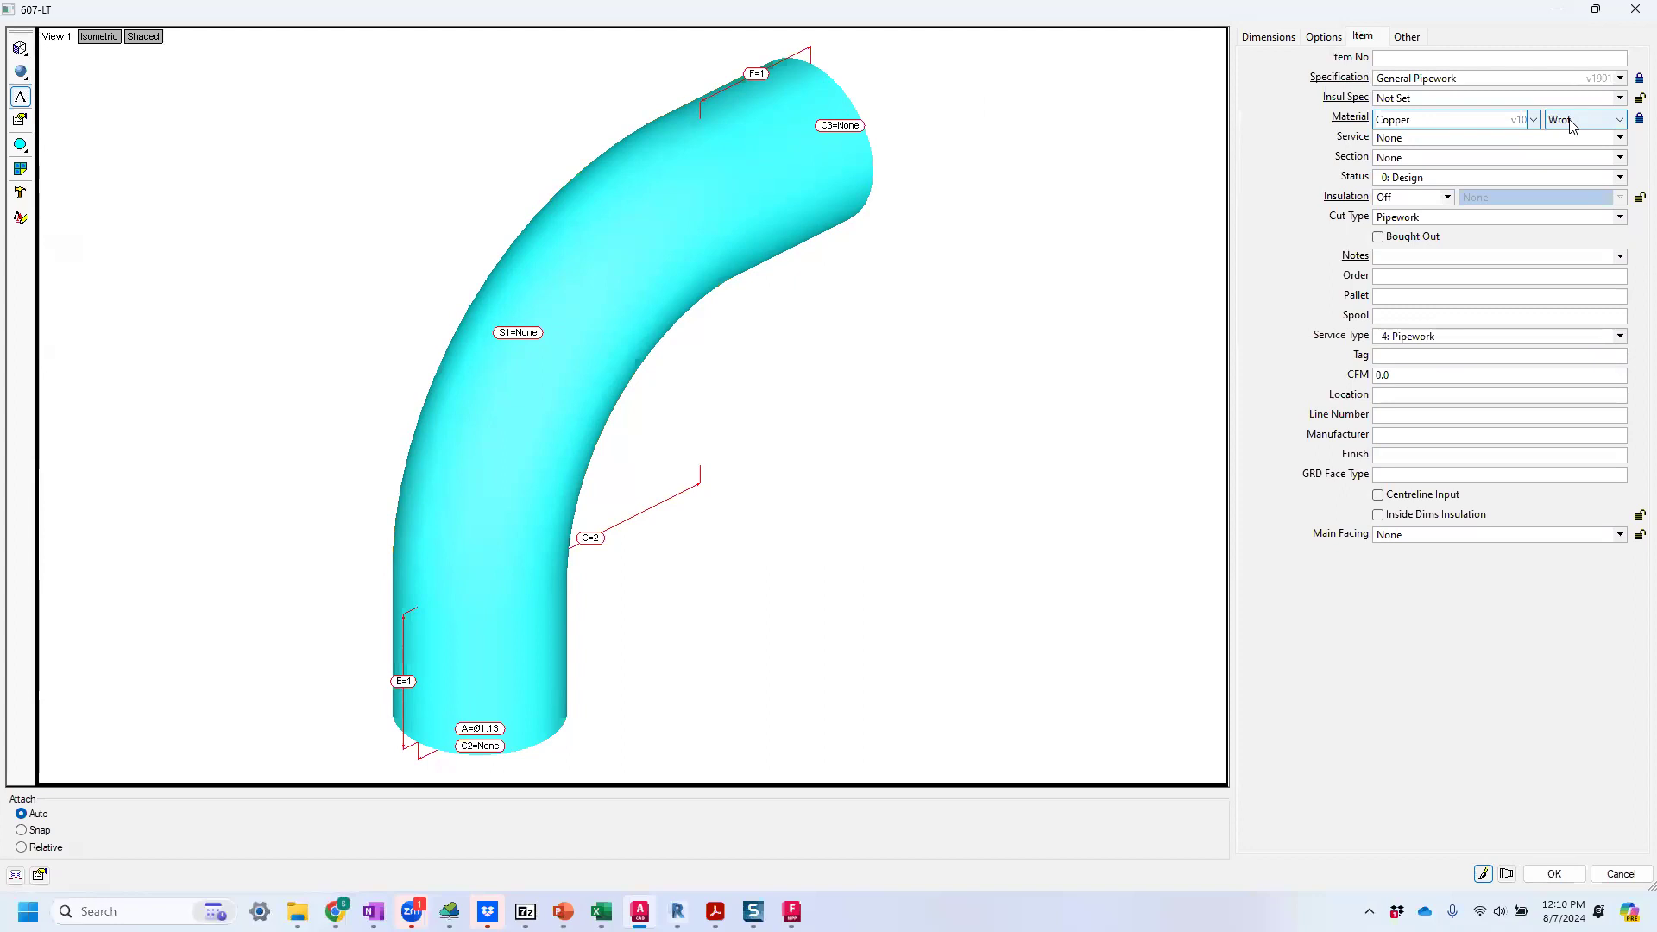
pyautogui.moveTo(812, 411); pyautogui.dragTo(733, 388)
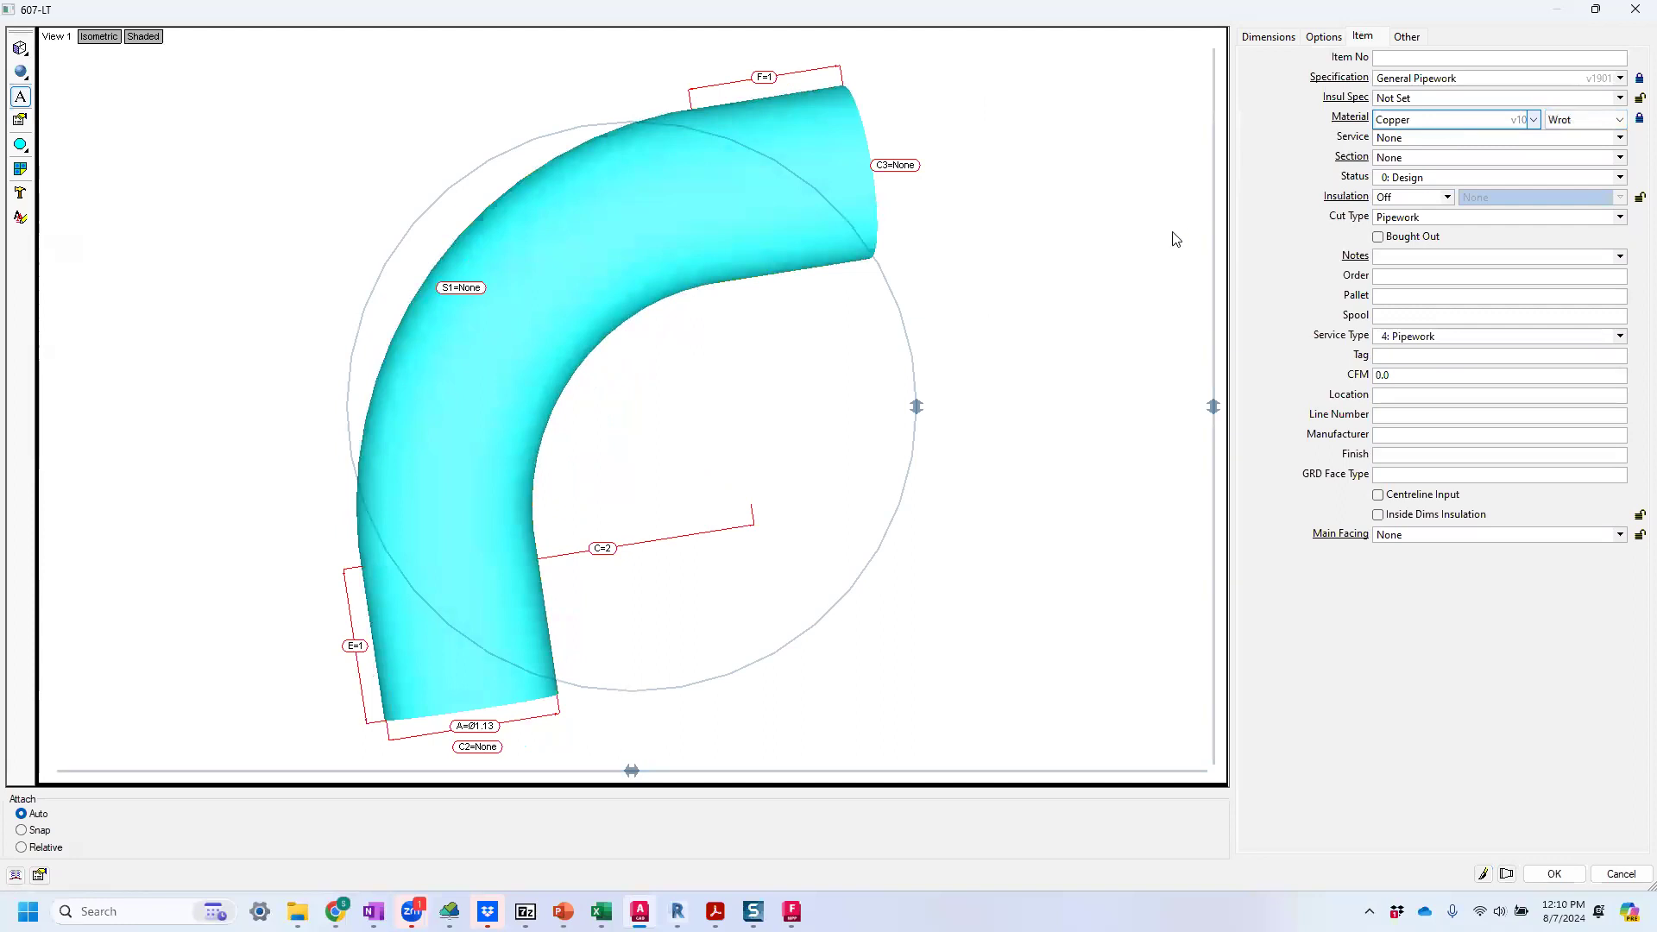
# Assign the Copper Hub - Soft Solder connector from the .Soldered group to elbow end C2.
pyautogui.click(1405, 40)
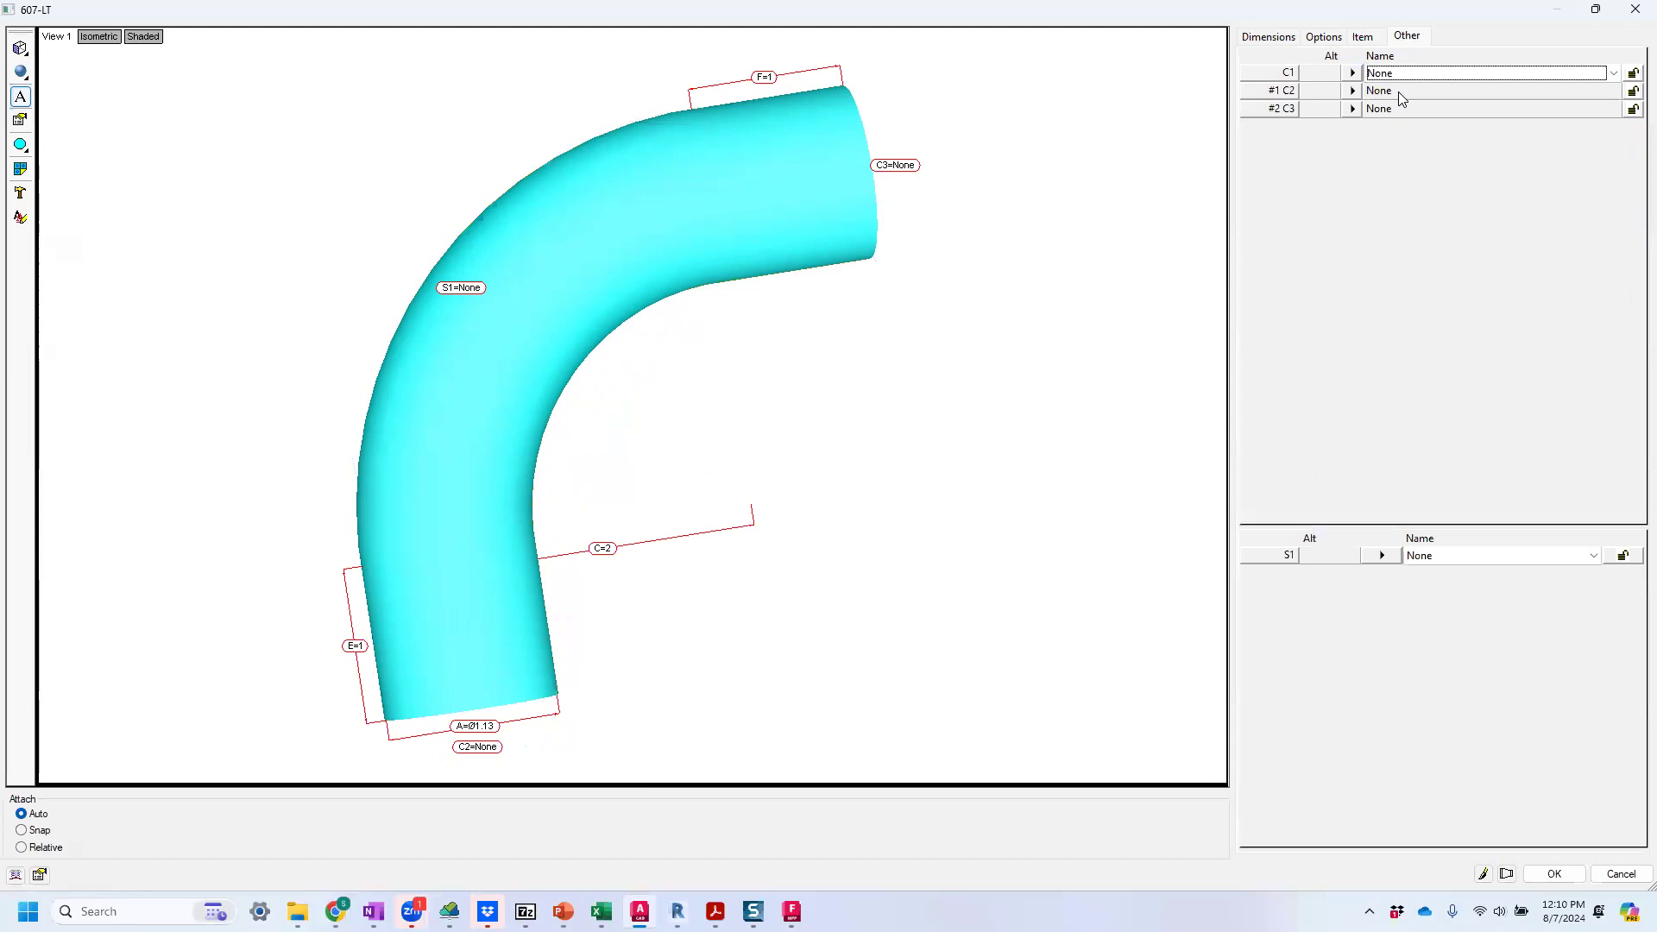
pyautogui.moveTo(817, 159); pyautogui.dragTo(785, 184)
pyautogui.click(1416, 92)
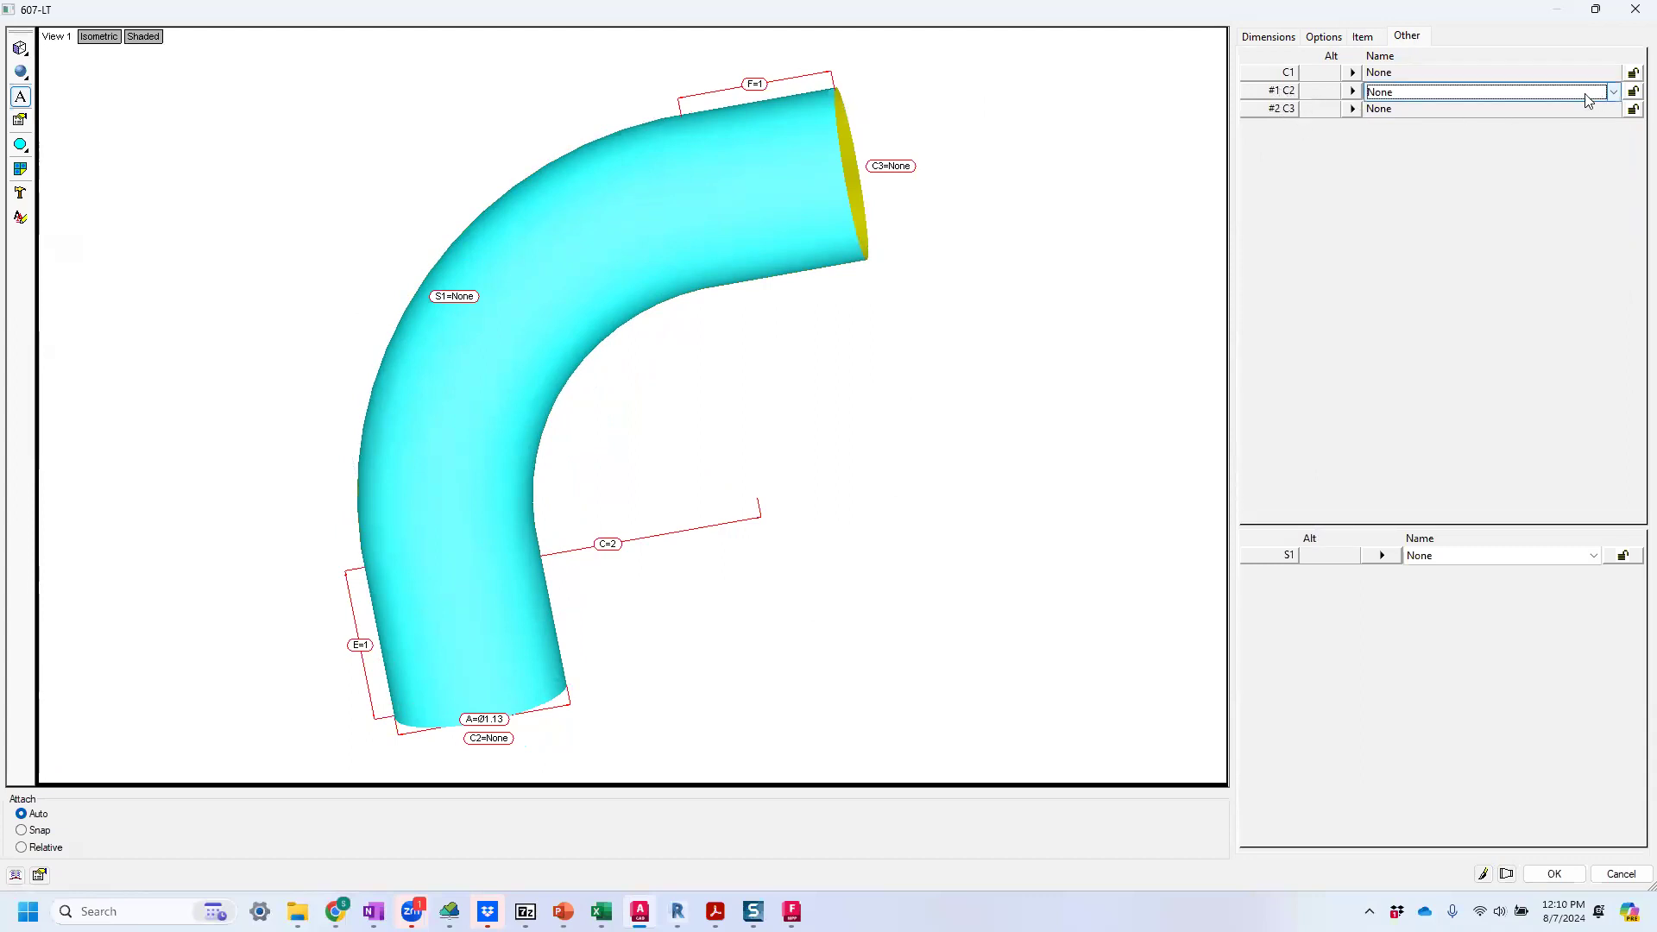
pyautogui.click(1612, 93)
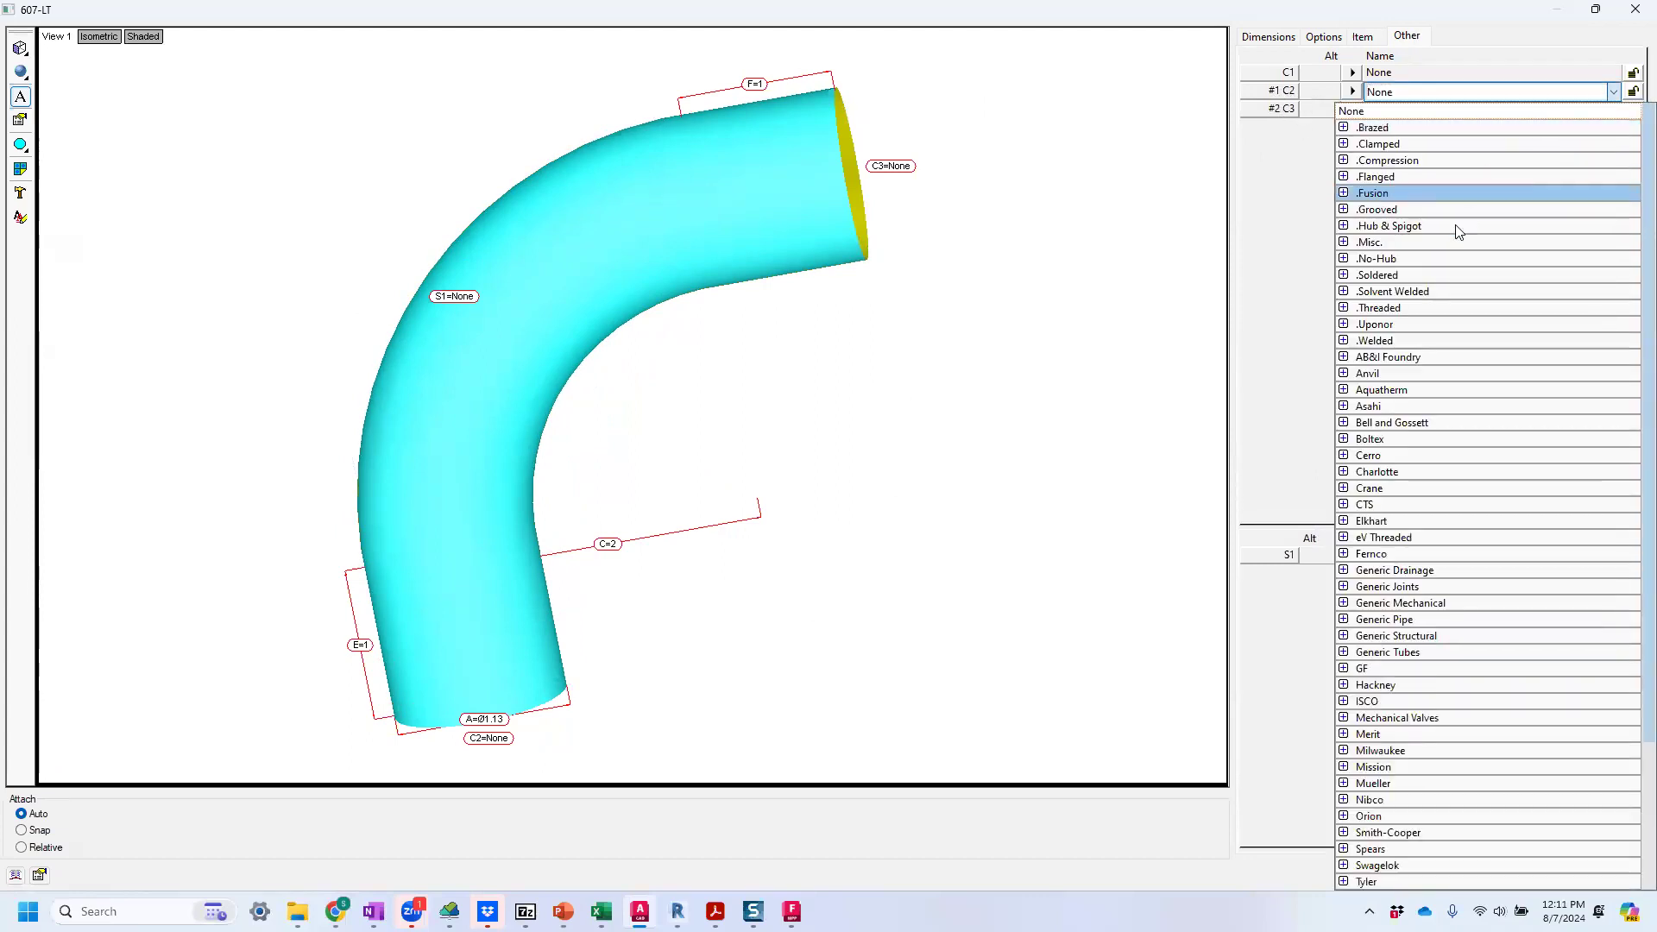
pyautogui.click(1366, 276)
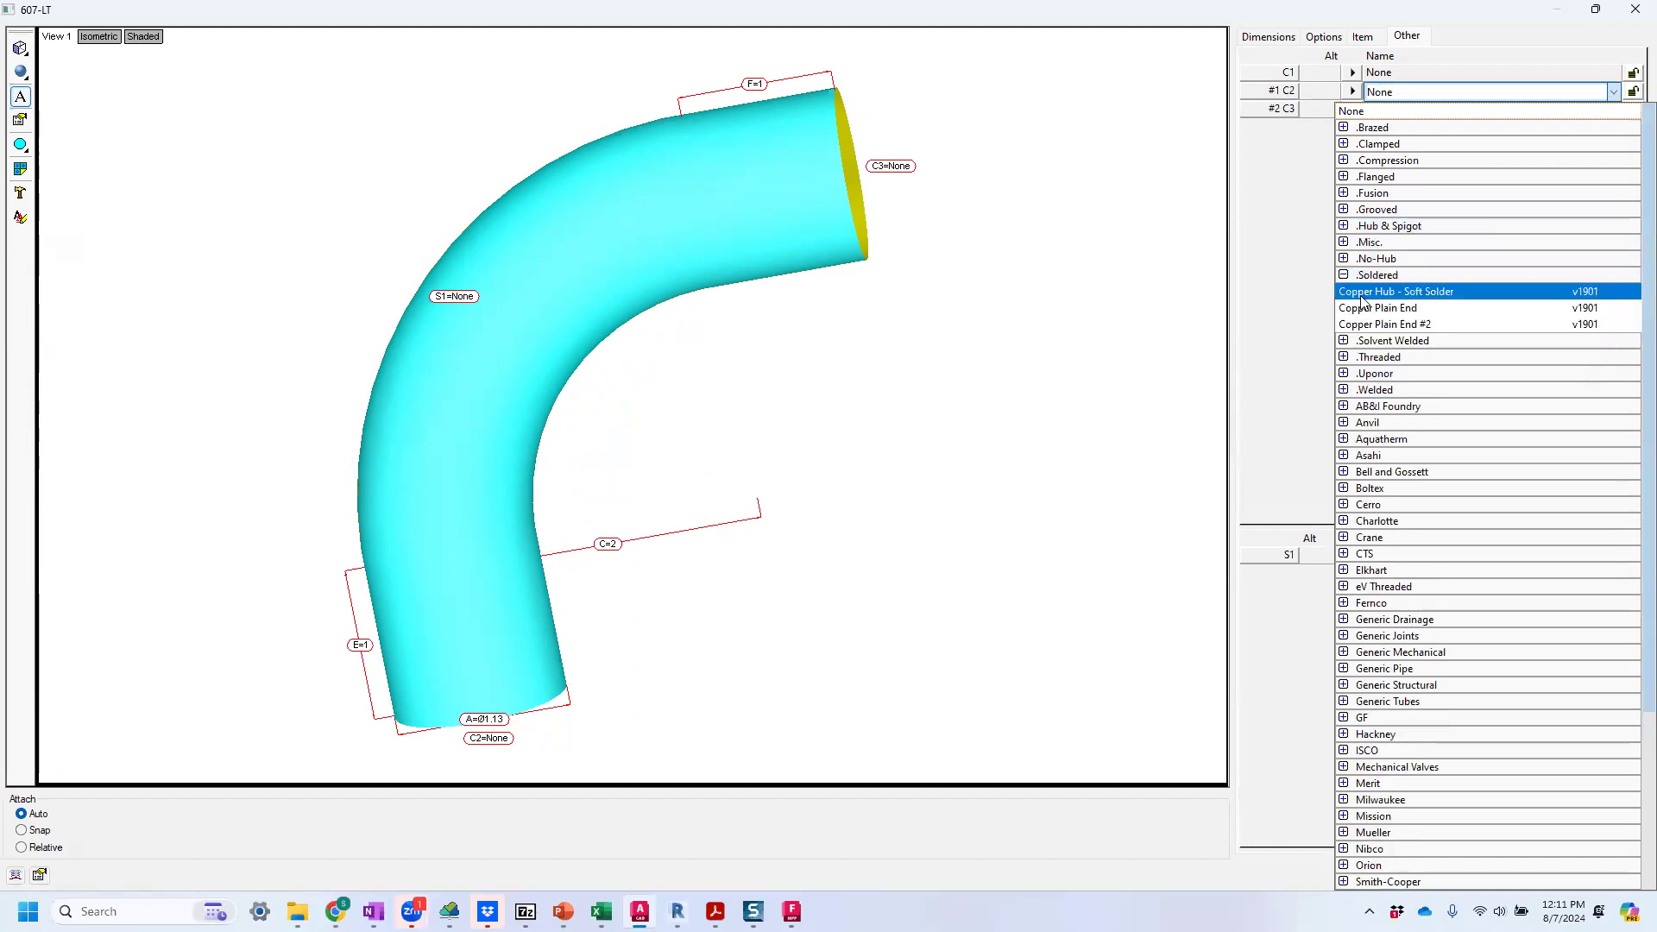
pyautogui.click(1363, 291)
# Assign Copper Hub - Soft Solder to elbow end C3 as well and redraw the preview.
pyautogui.click(1413, 111)
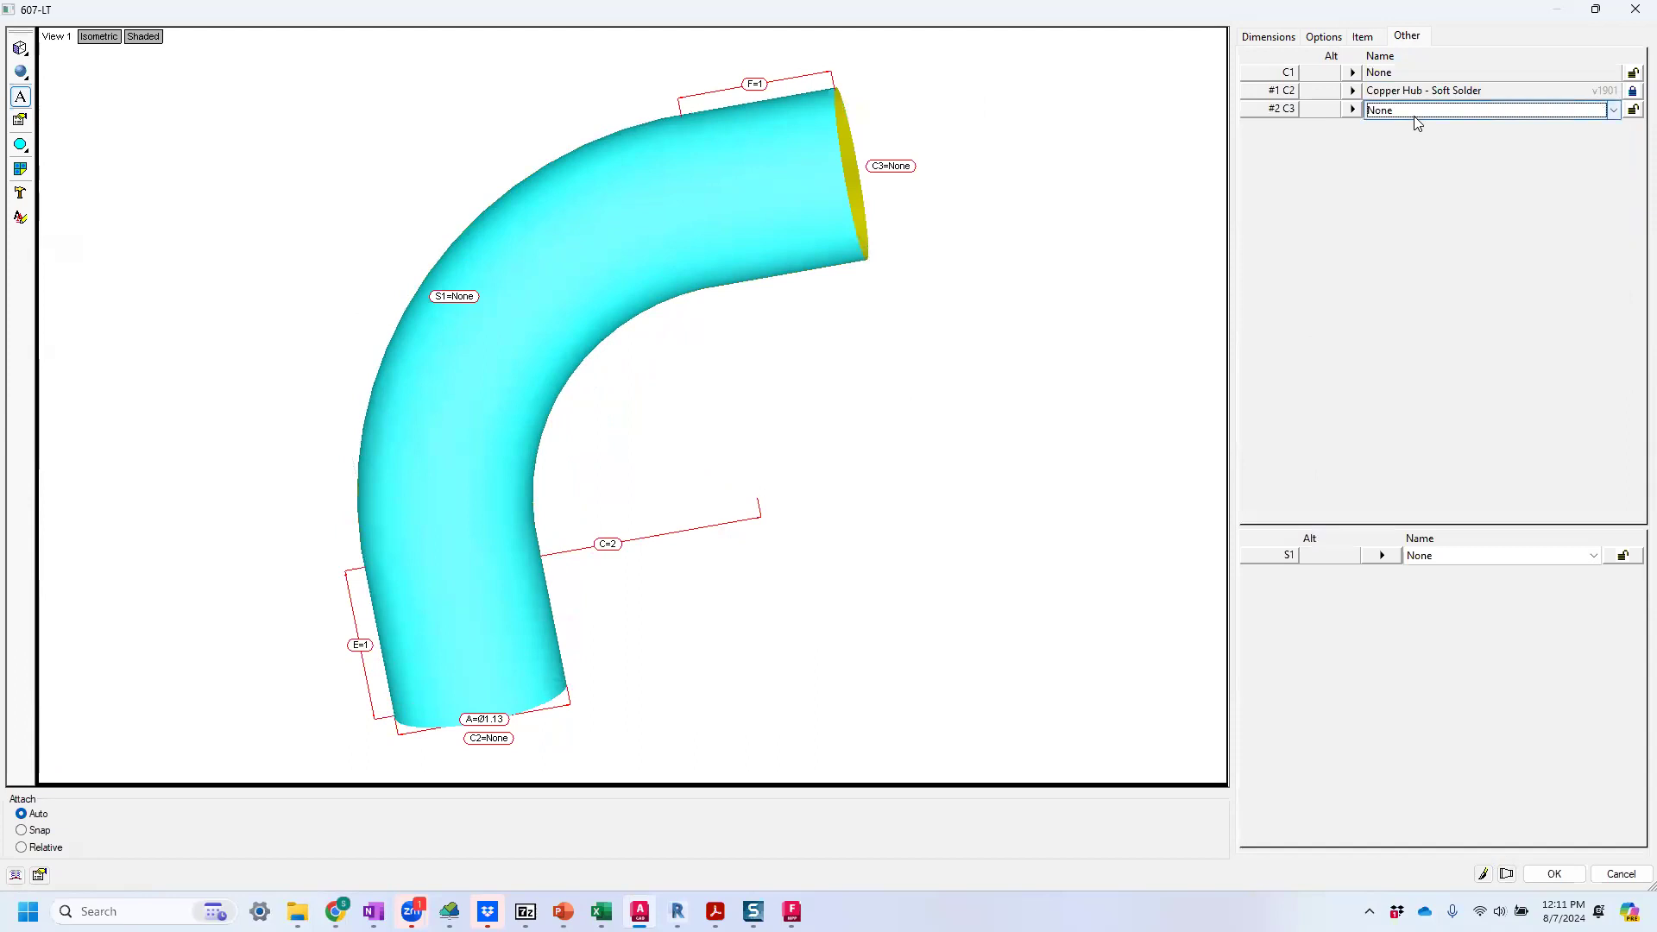
pyautogui.click(1414, 113)
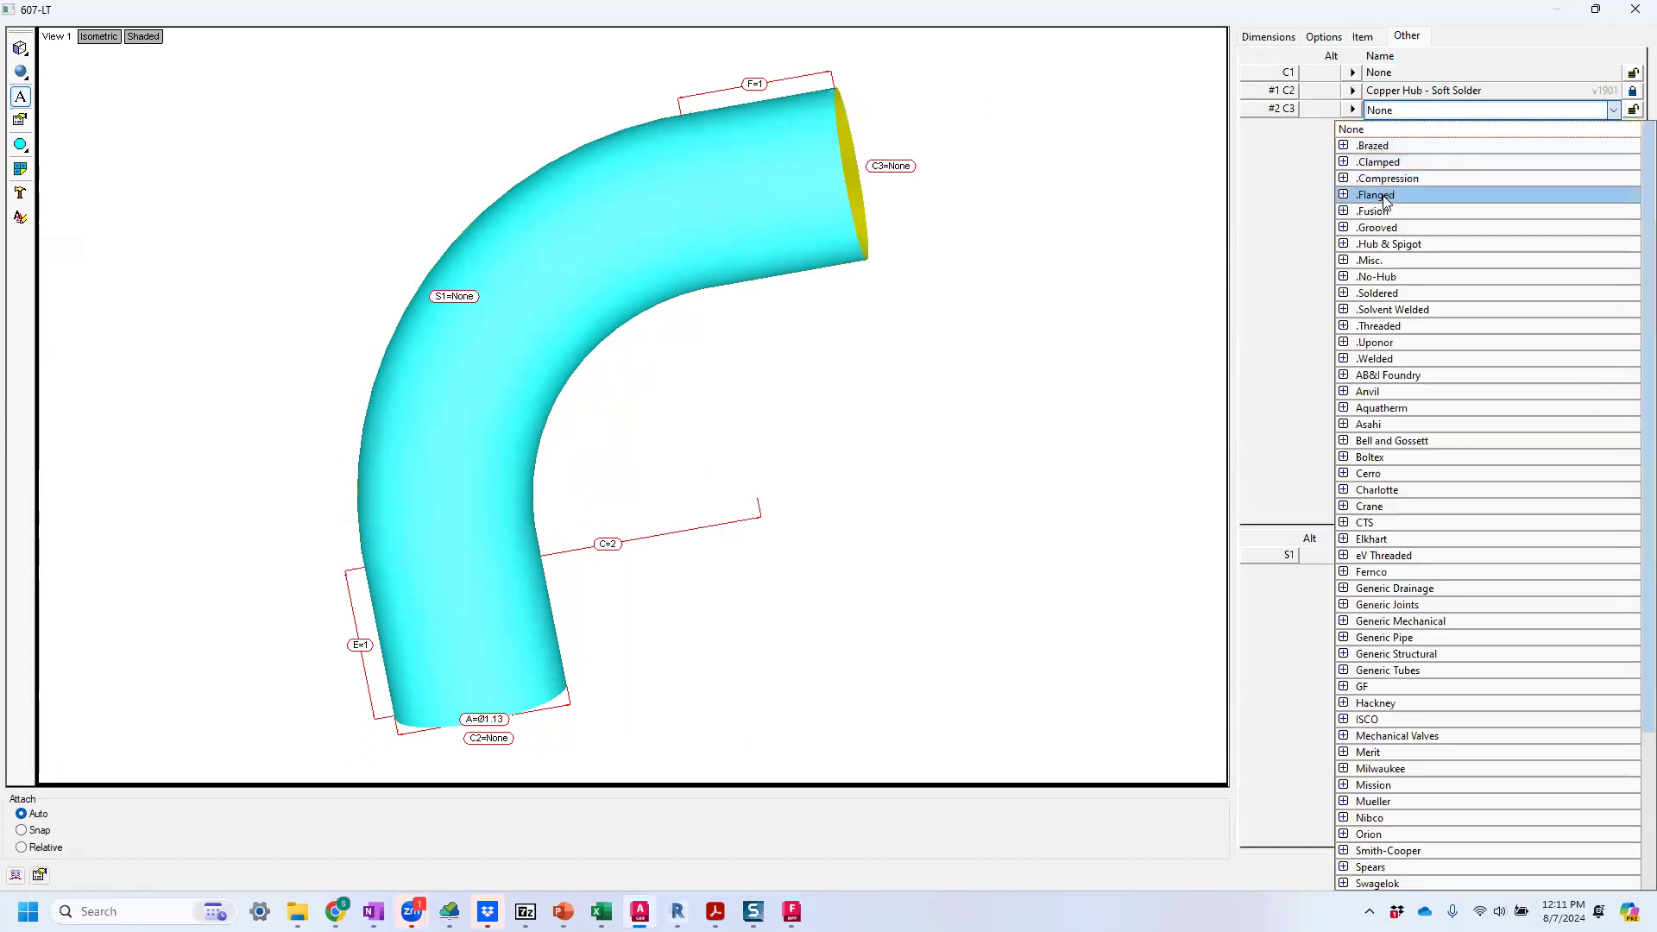
pyautogui.click(1373, 294)
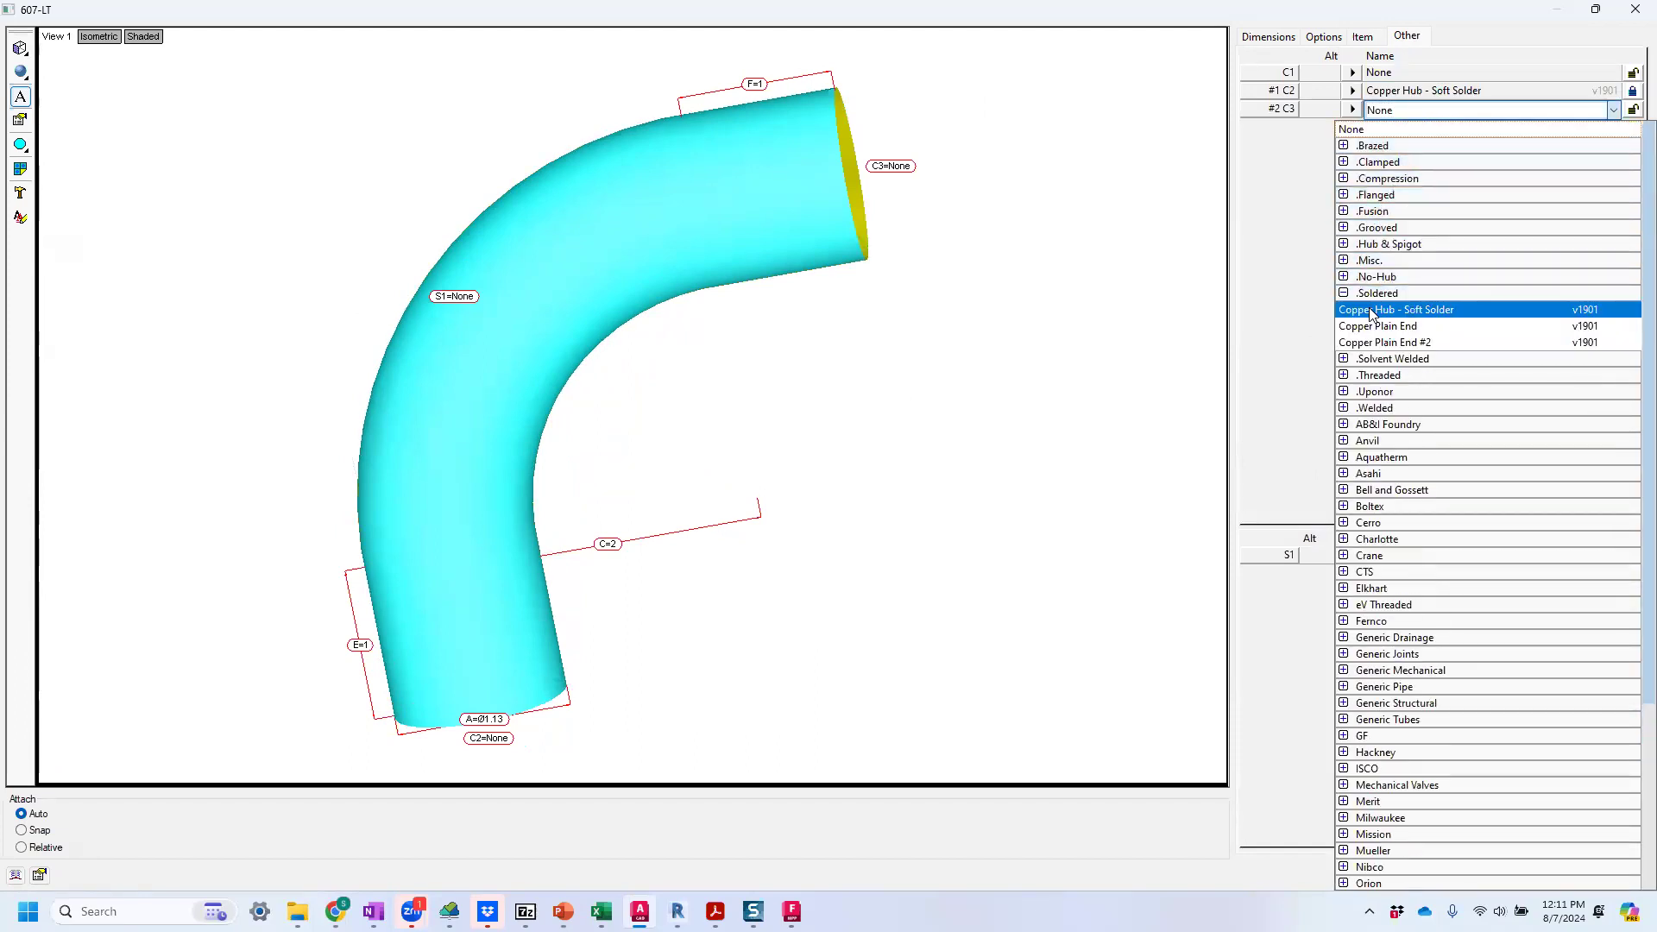
pyautogui.click(1372, 311)
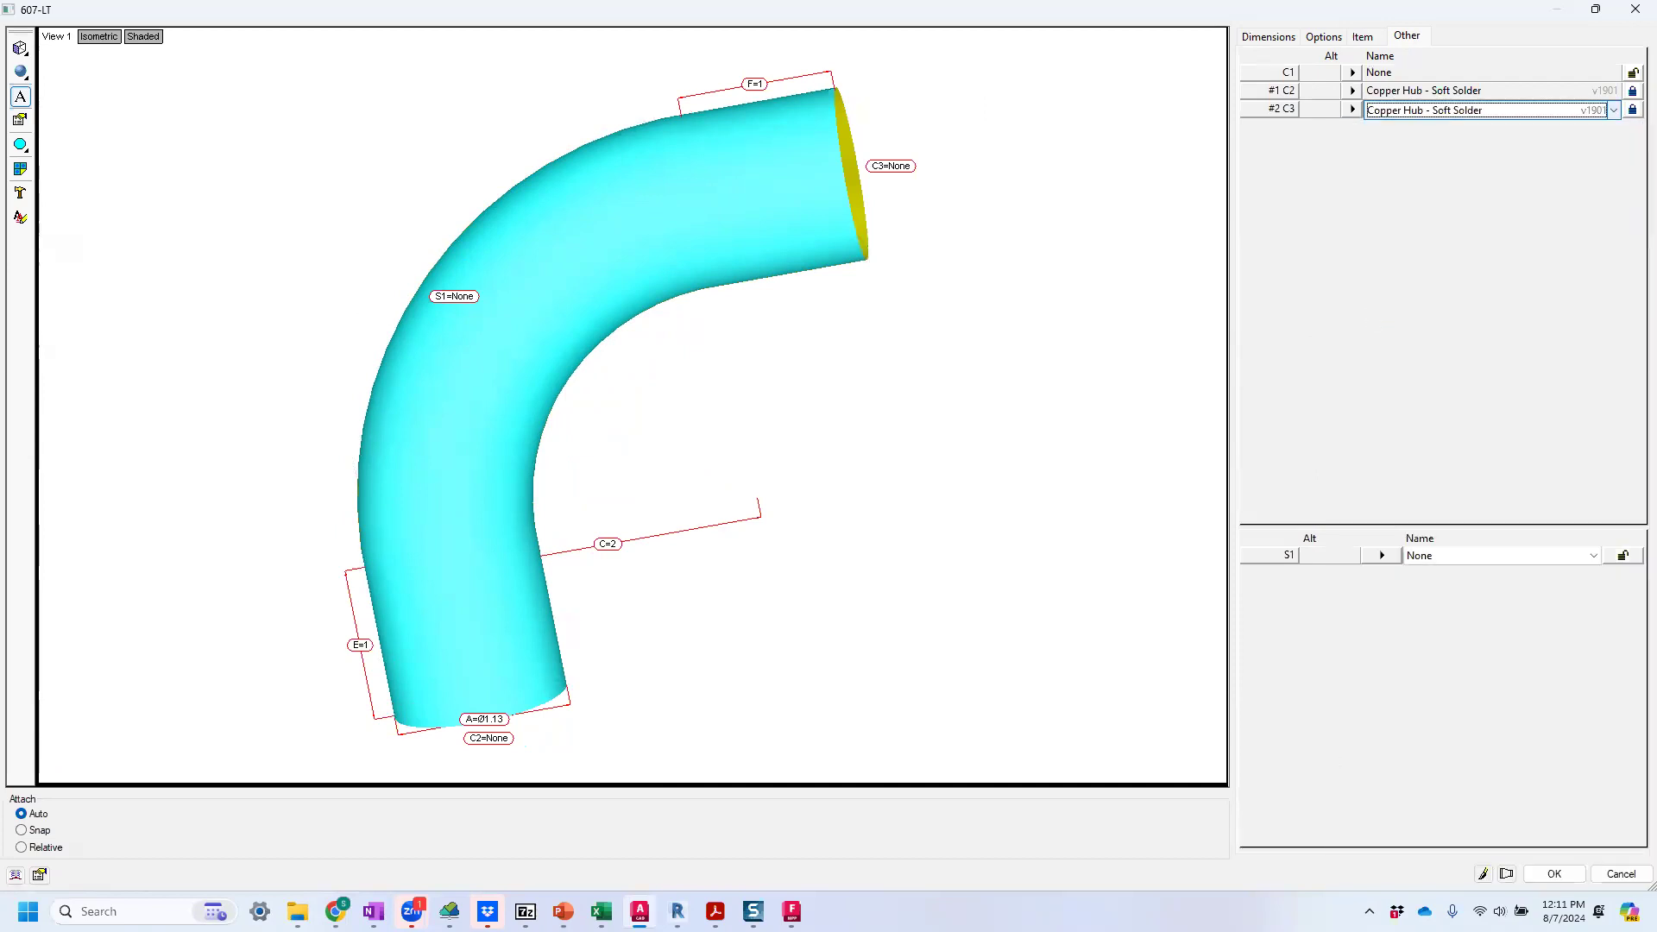
pyautogui.click(1498, 874)
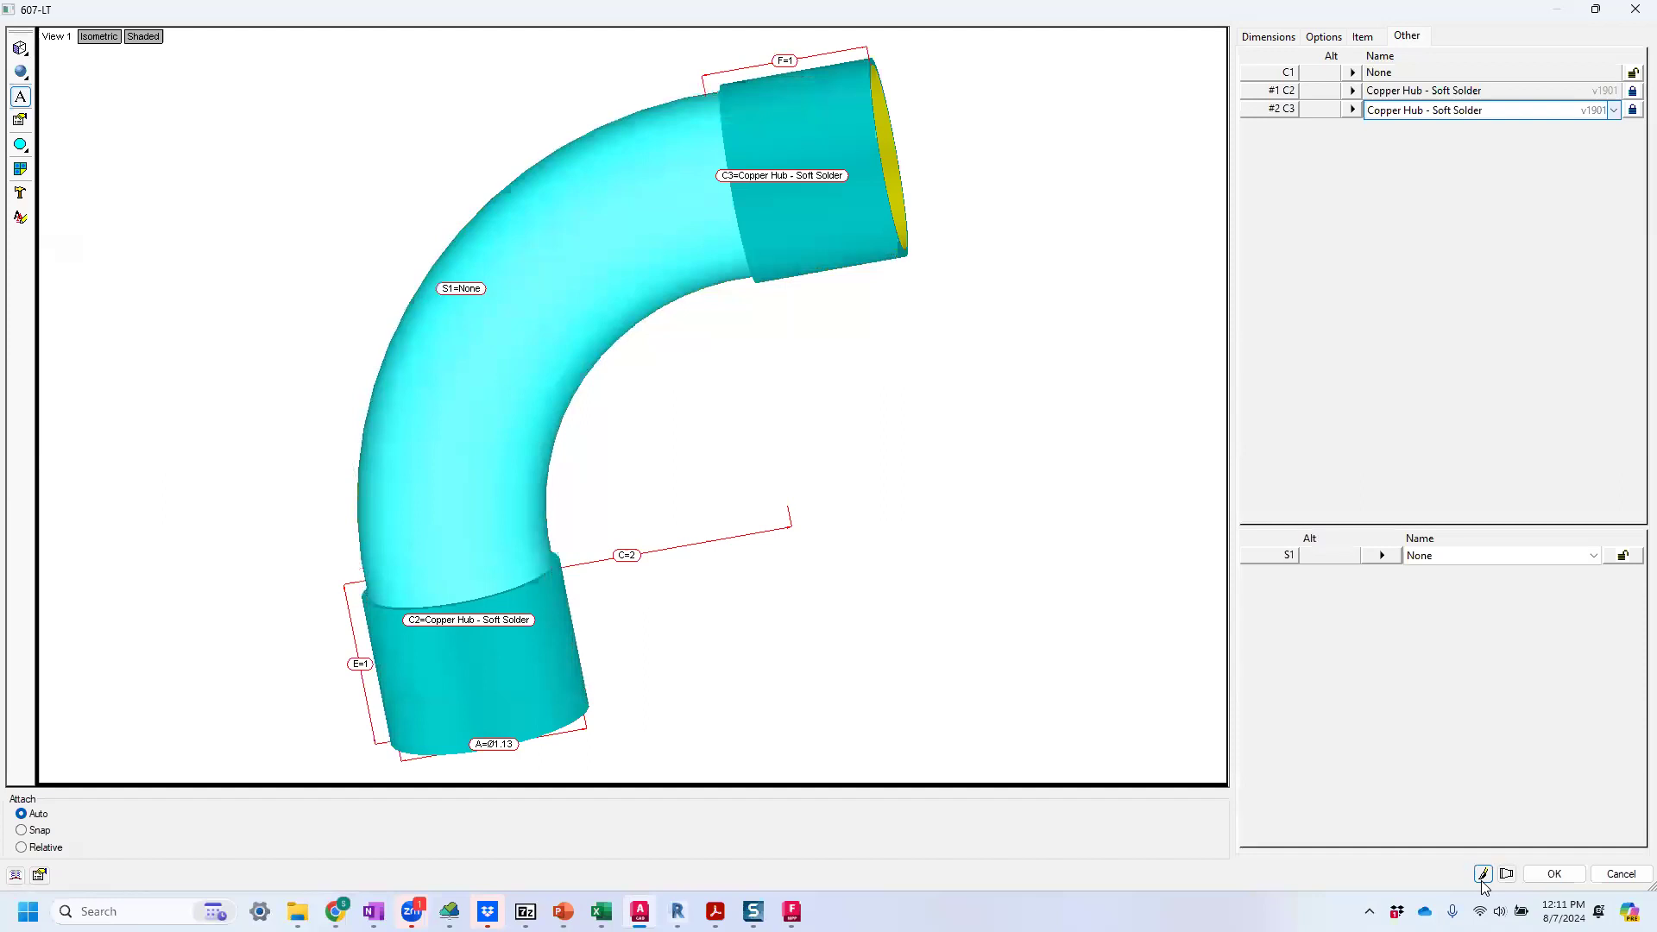
# Inspect the soldered hubs and extension lengths at both elbow ends, and accept the item's edits.
pyautogui.moveTo(818, 409); pyautogui.dragTo(788, 388)
pyautogui.scroll(4, 816, 37)
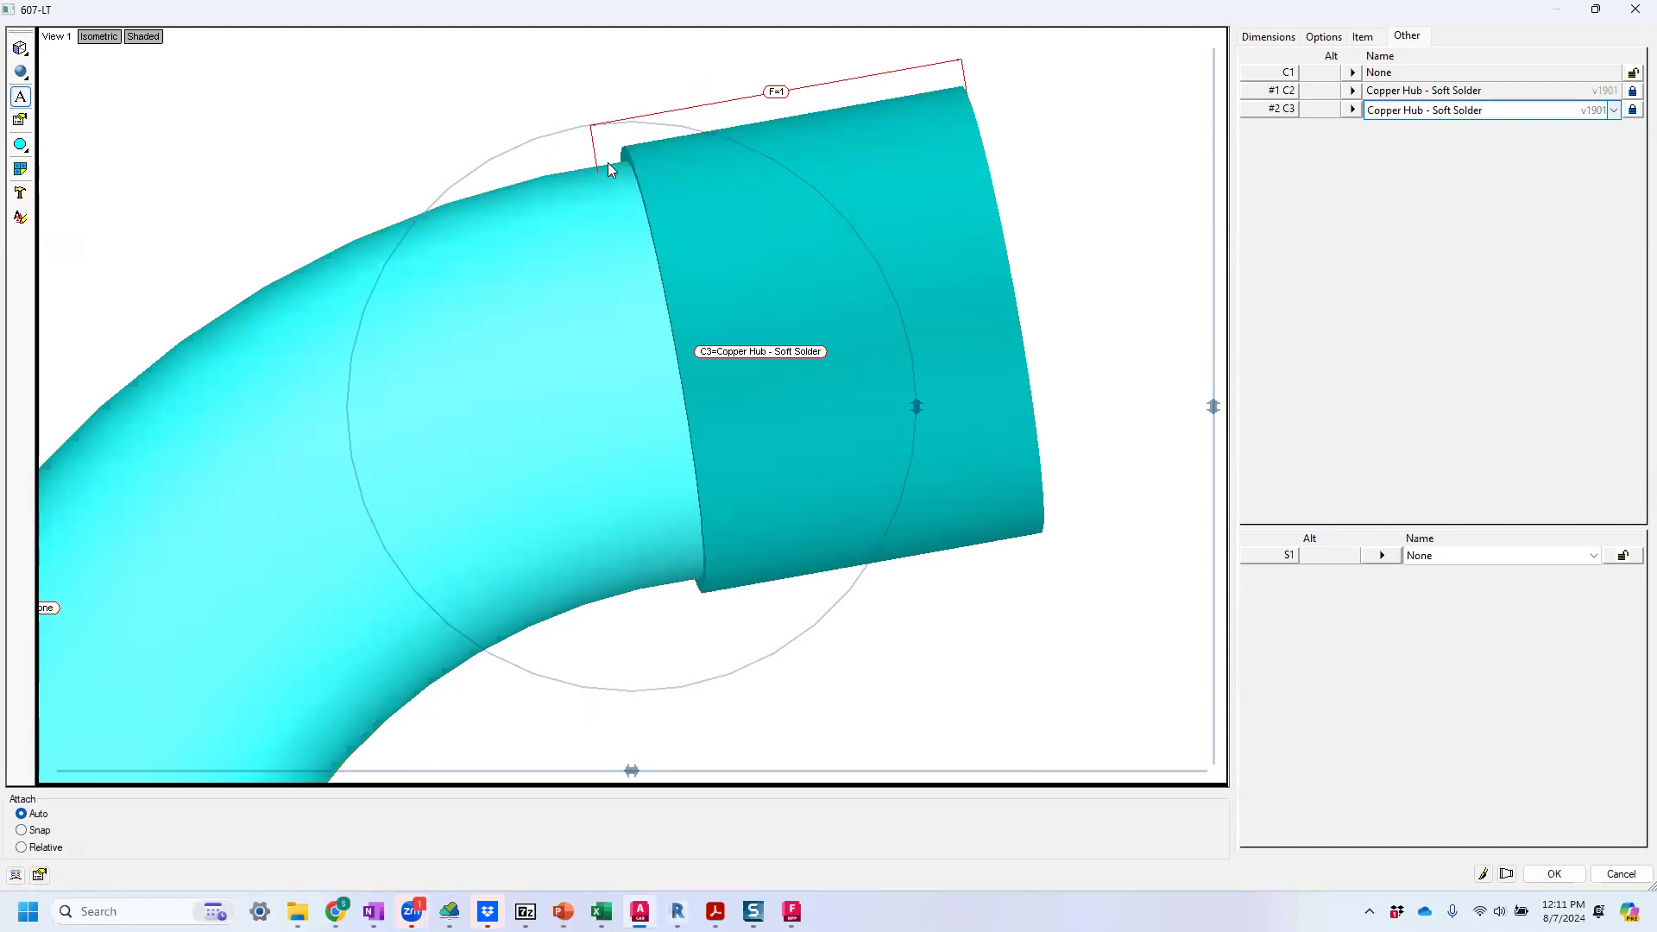
pyautogui.scroll(-5, 744, 124)
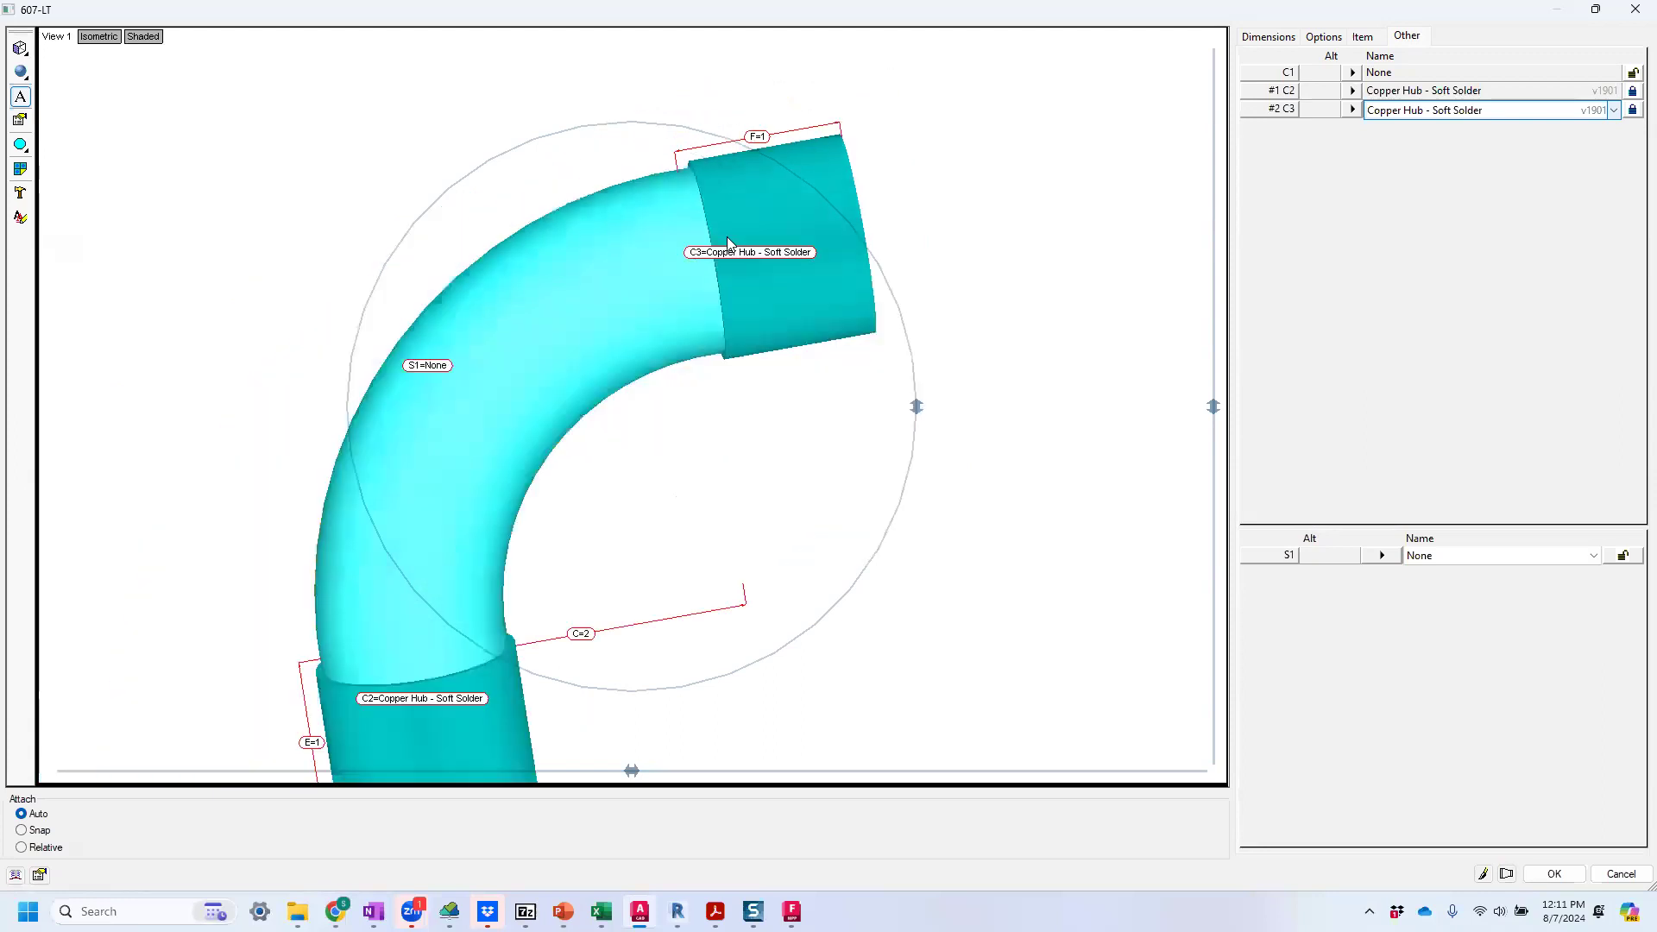
pyautogui.scroll(5, 576, 482)
pyautogui.moveTo(390, 285); pyautogui.dragTo(594, 288)
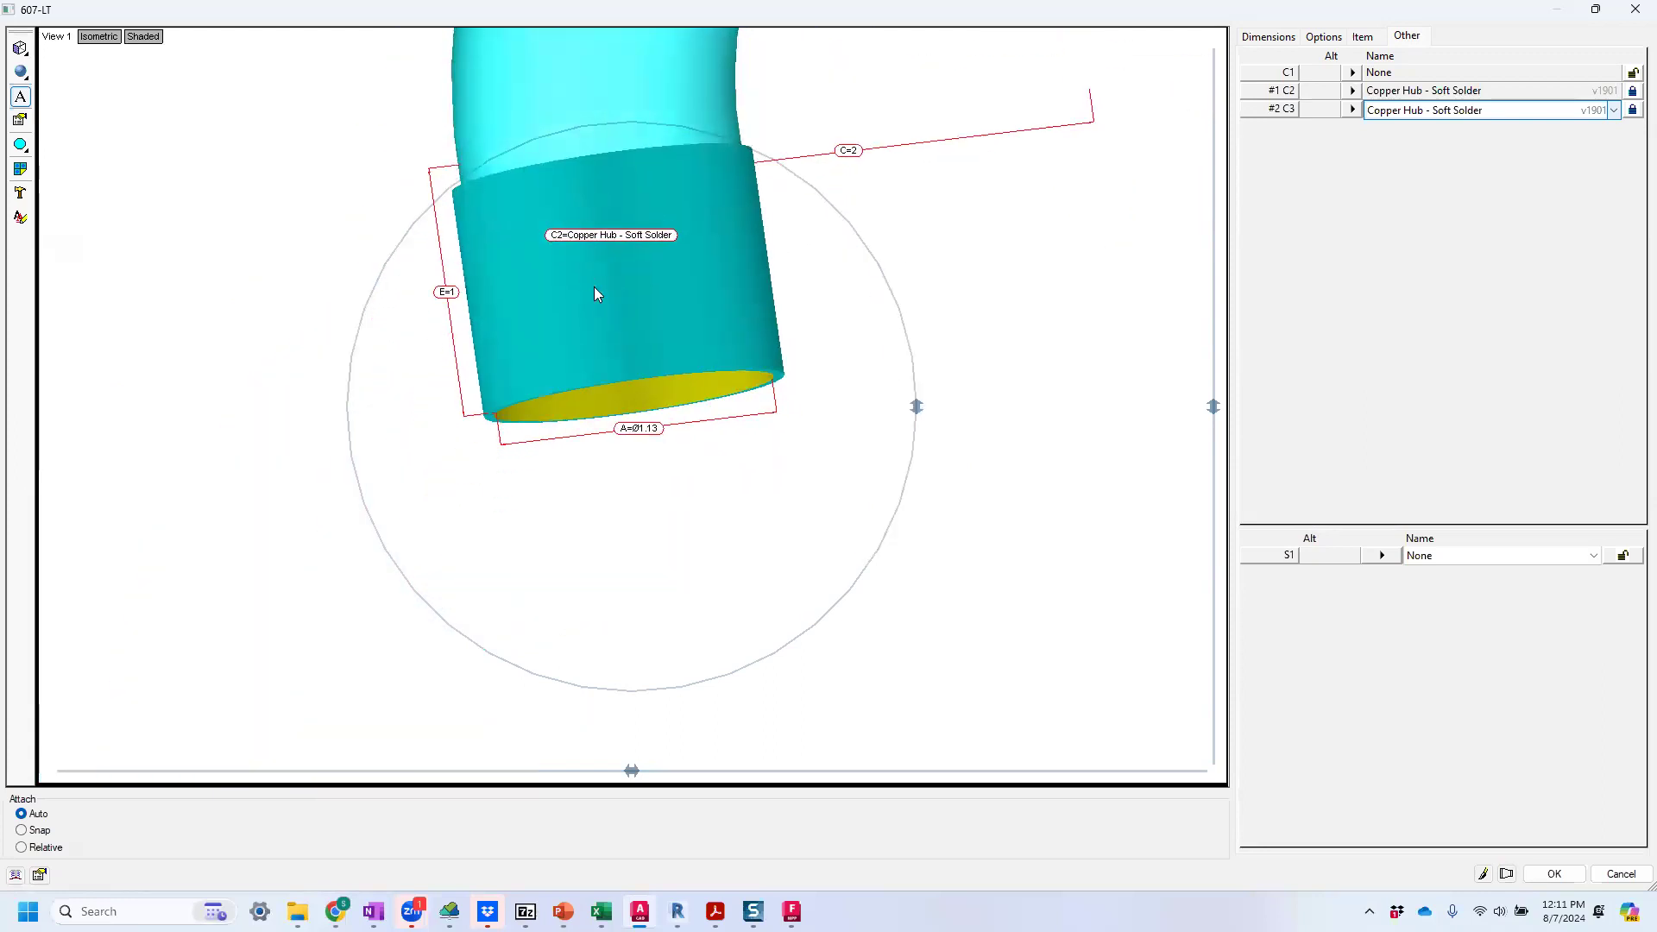
pyautogui.scroll(-4, 683, 266)
pyautogui.scroll(3, 750, 322)
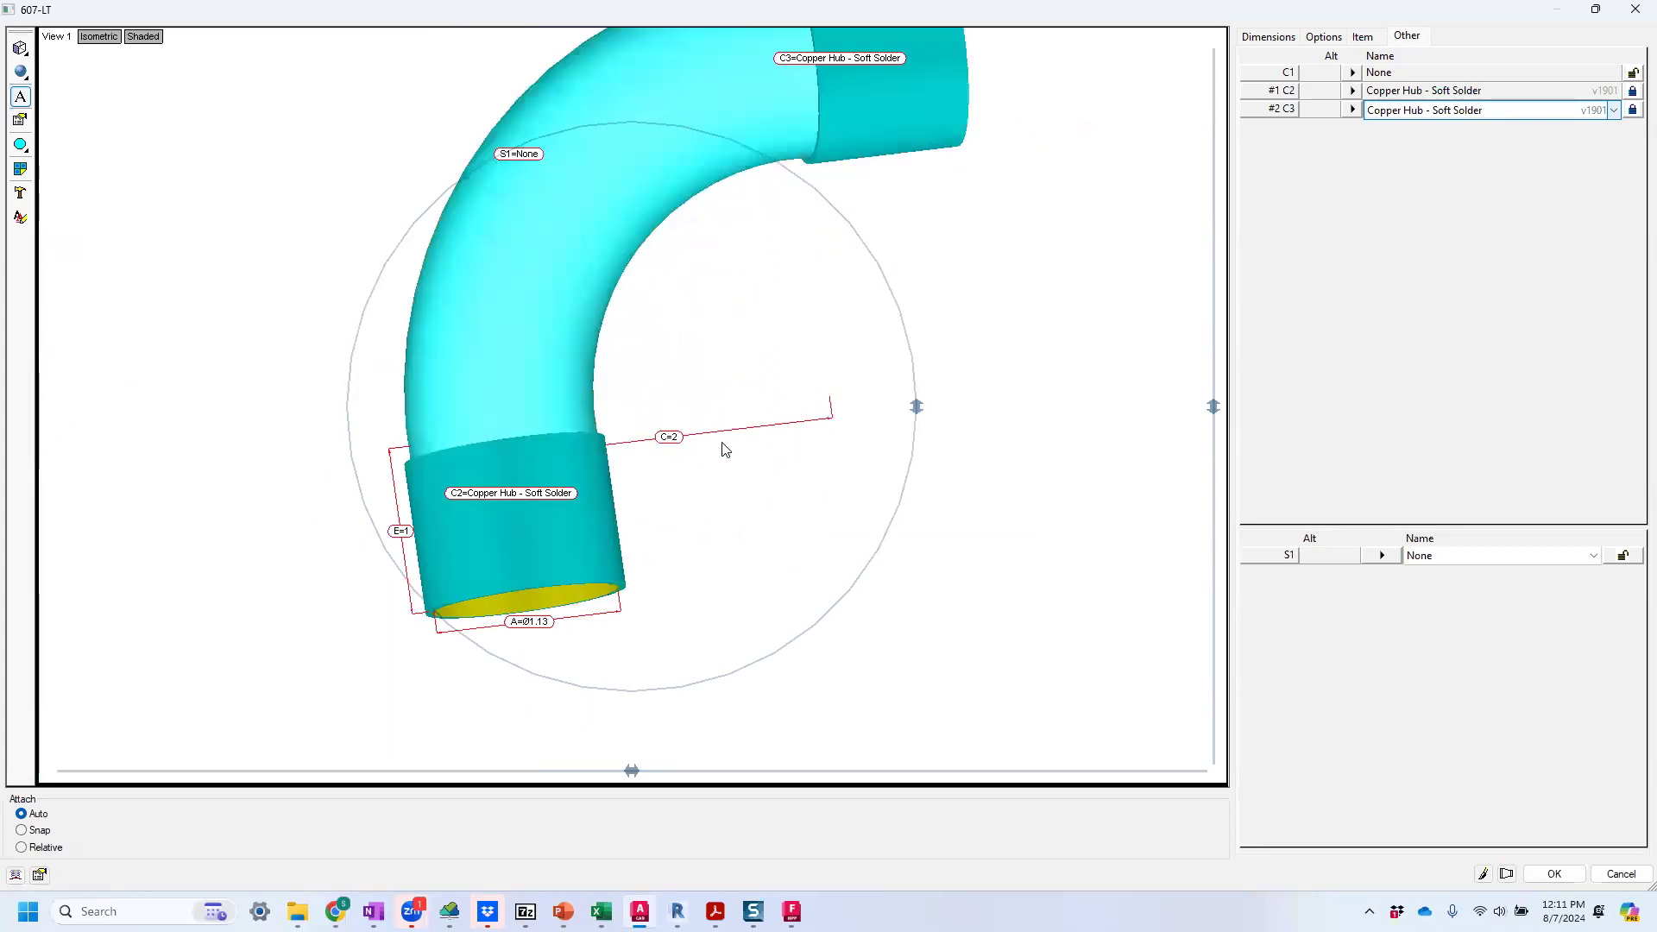
pyautogui.moveTo(684, 441); pyautogui.dragTo(666, 445)
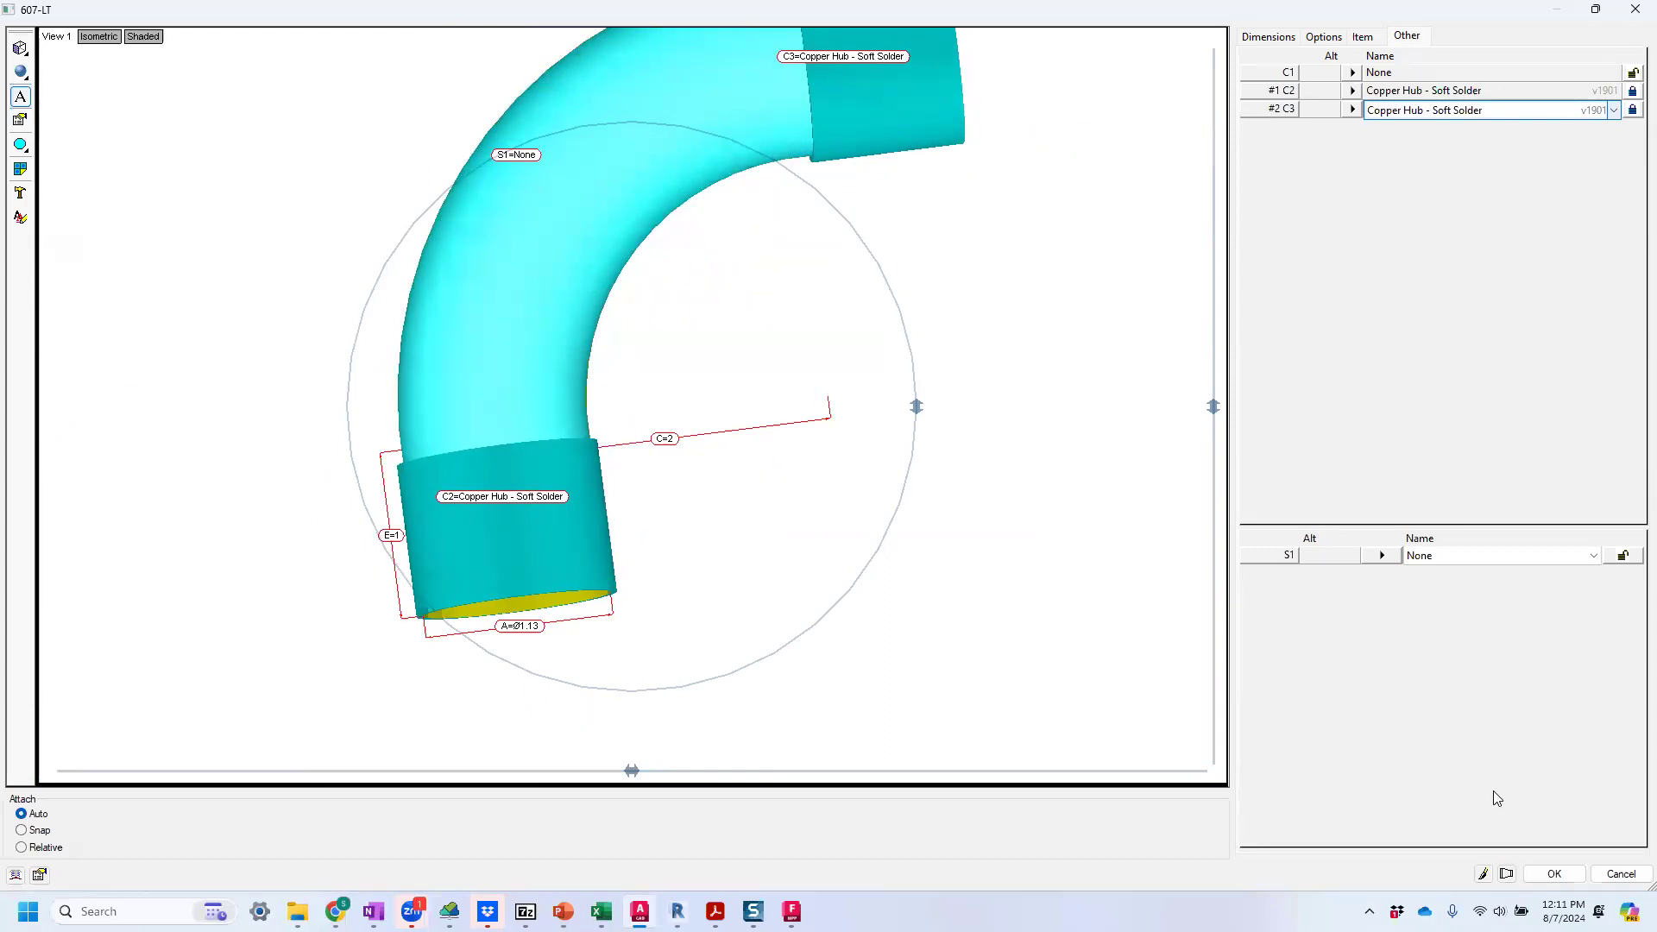
pyautogui.click(1547, 874)
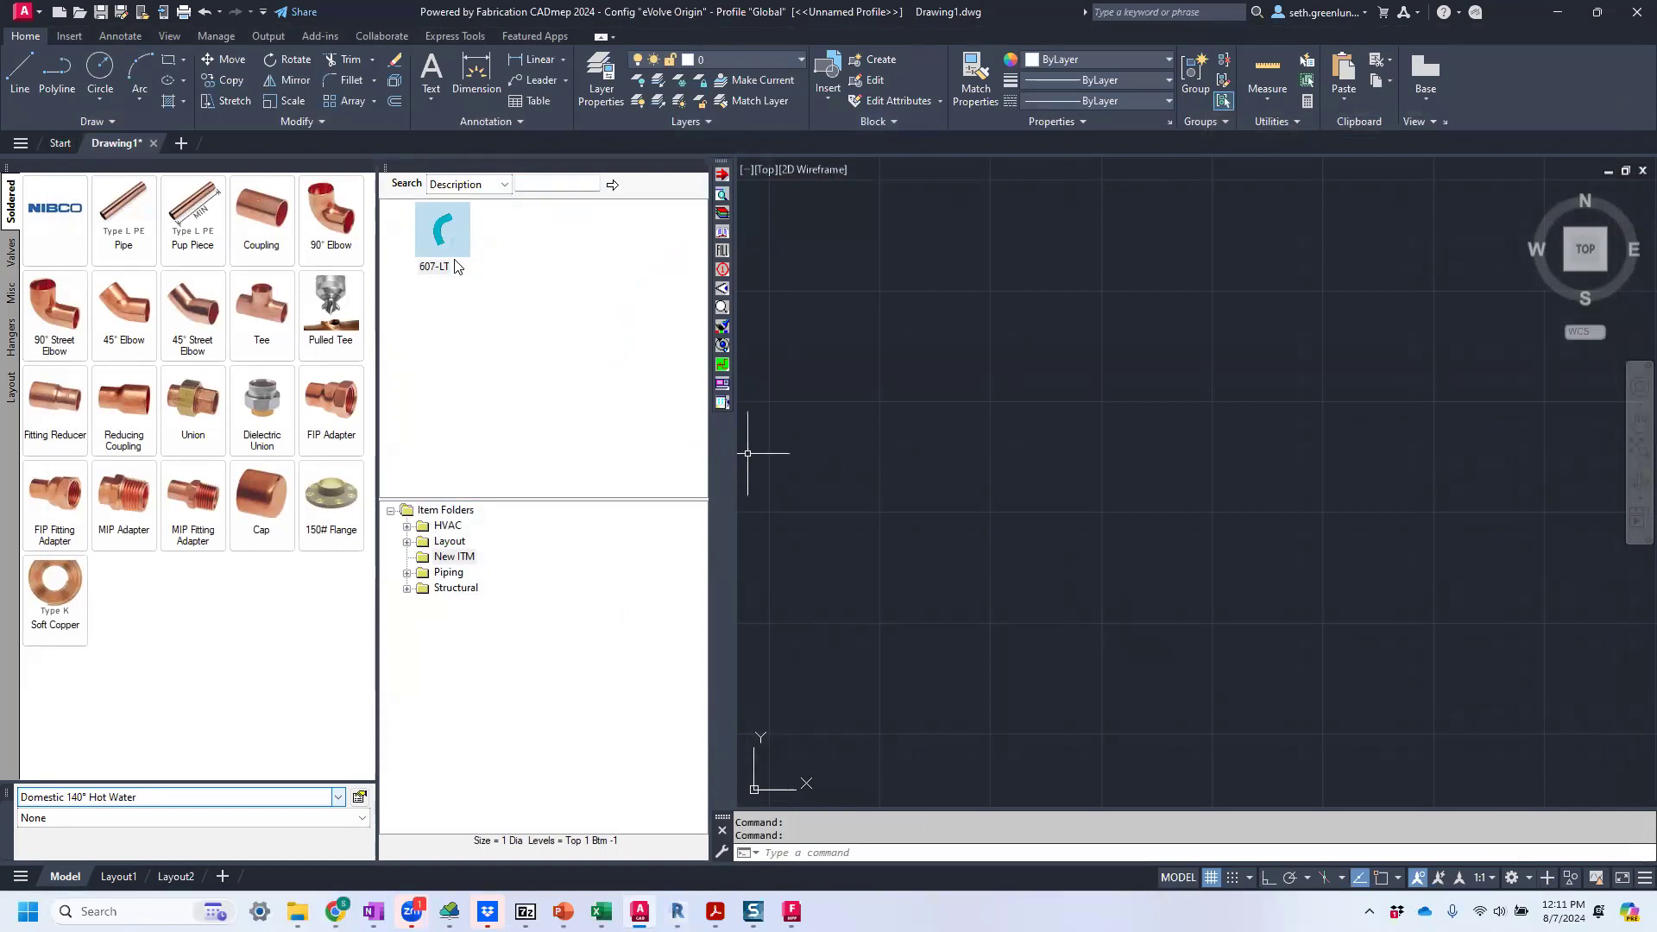
# Open the existing 90° Elbow from the Soldered fittings in the item editor to examine its setup.
pyautogui.rightClick(342, 217)
pyautogui.moveTo(372, 252)
pyautogui.click(520, 262)
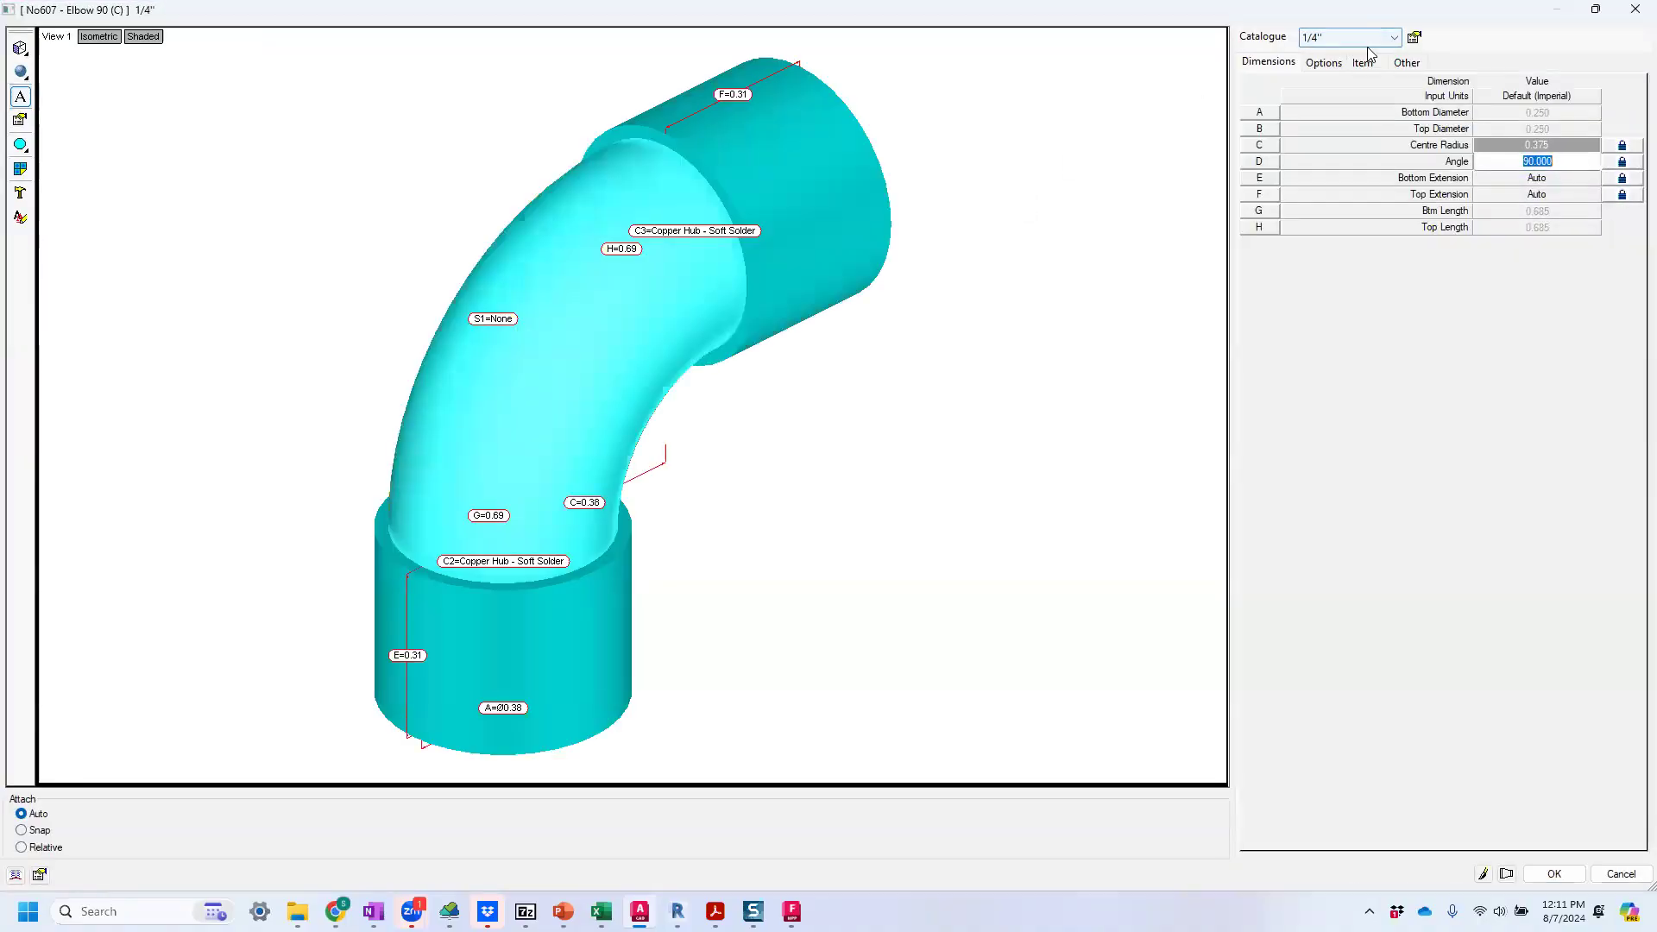
# Review the catalogue sizes available on the existing 90° Elbow and close its item editor.
pyautogui.click(1369, 39)
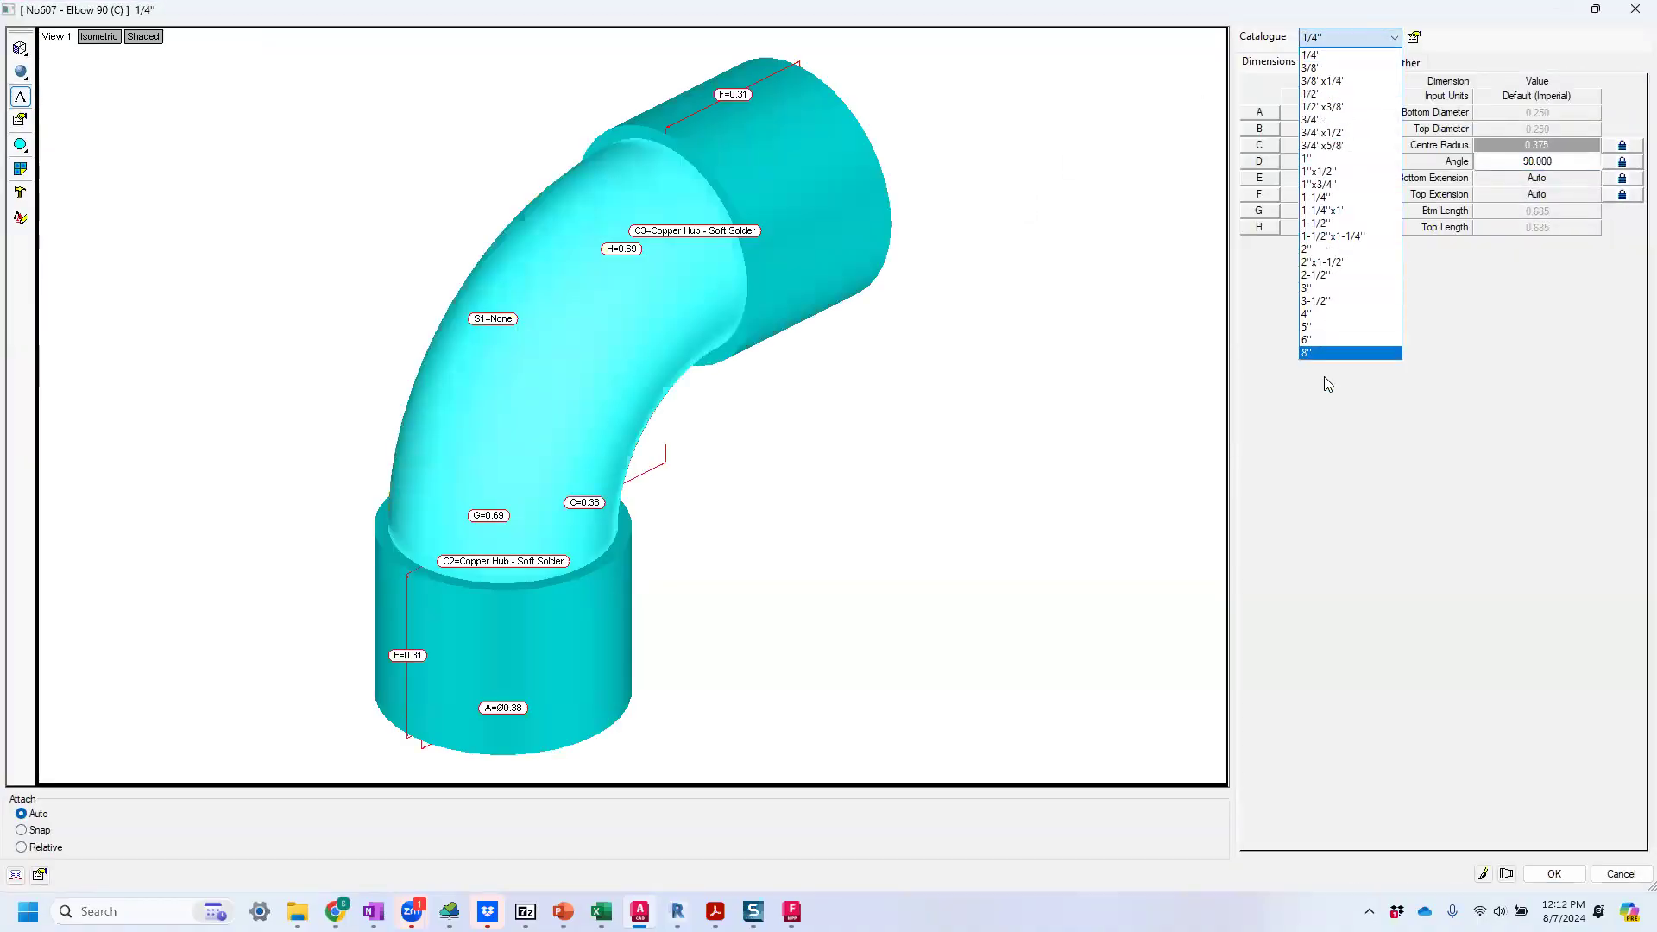
pyautogui.click(1618, 868)
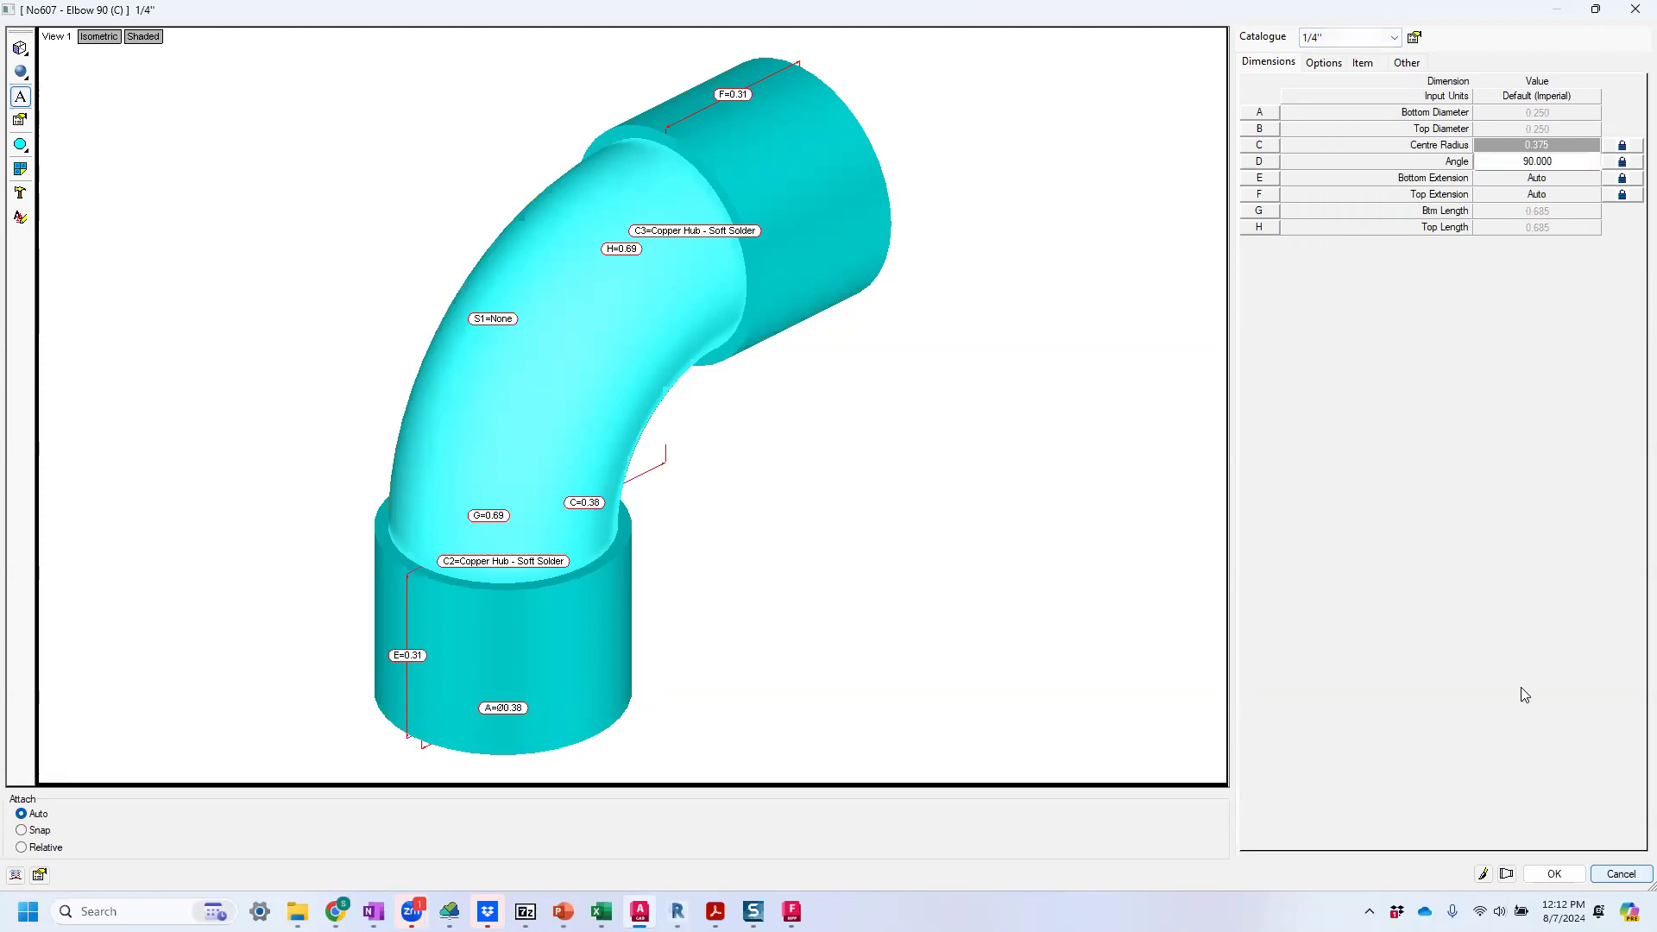
pyautogui.click(1535, 870)
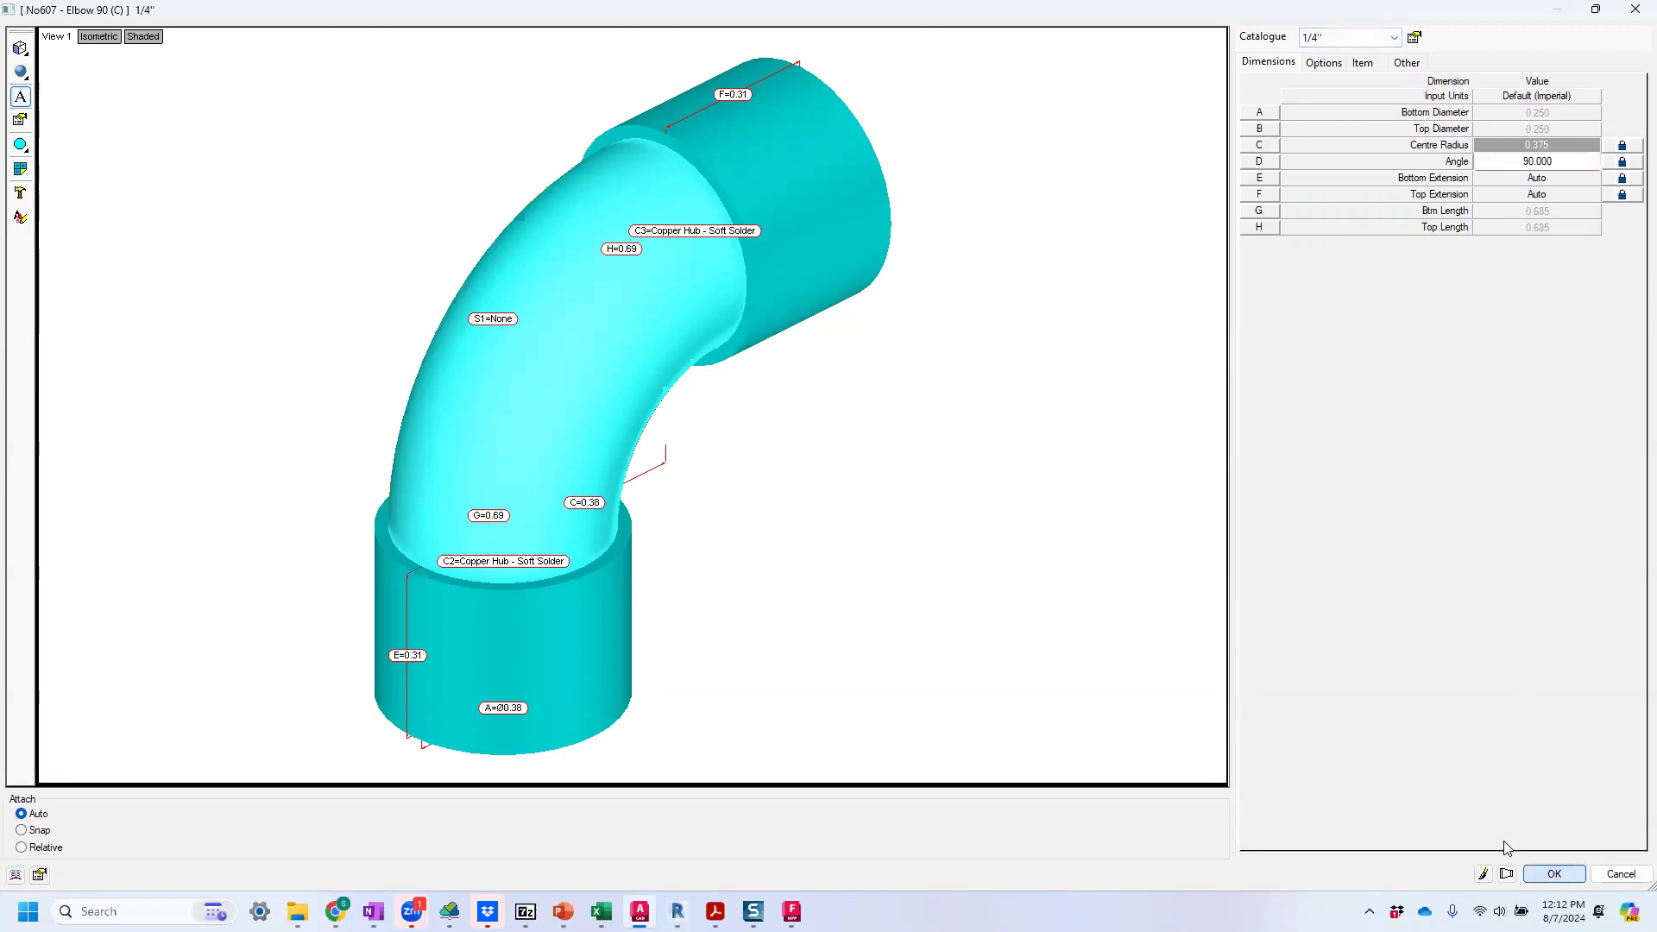
# Create a product list for the 607-LT item and check its catalogue size list.
pyautogui.rightClick(438, 234)
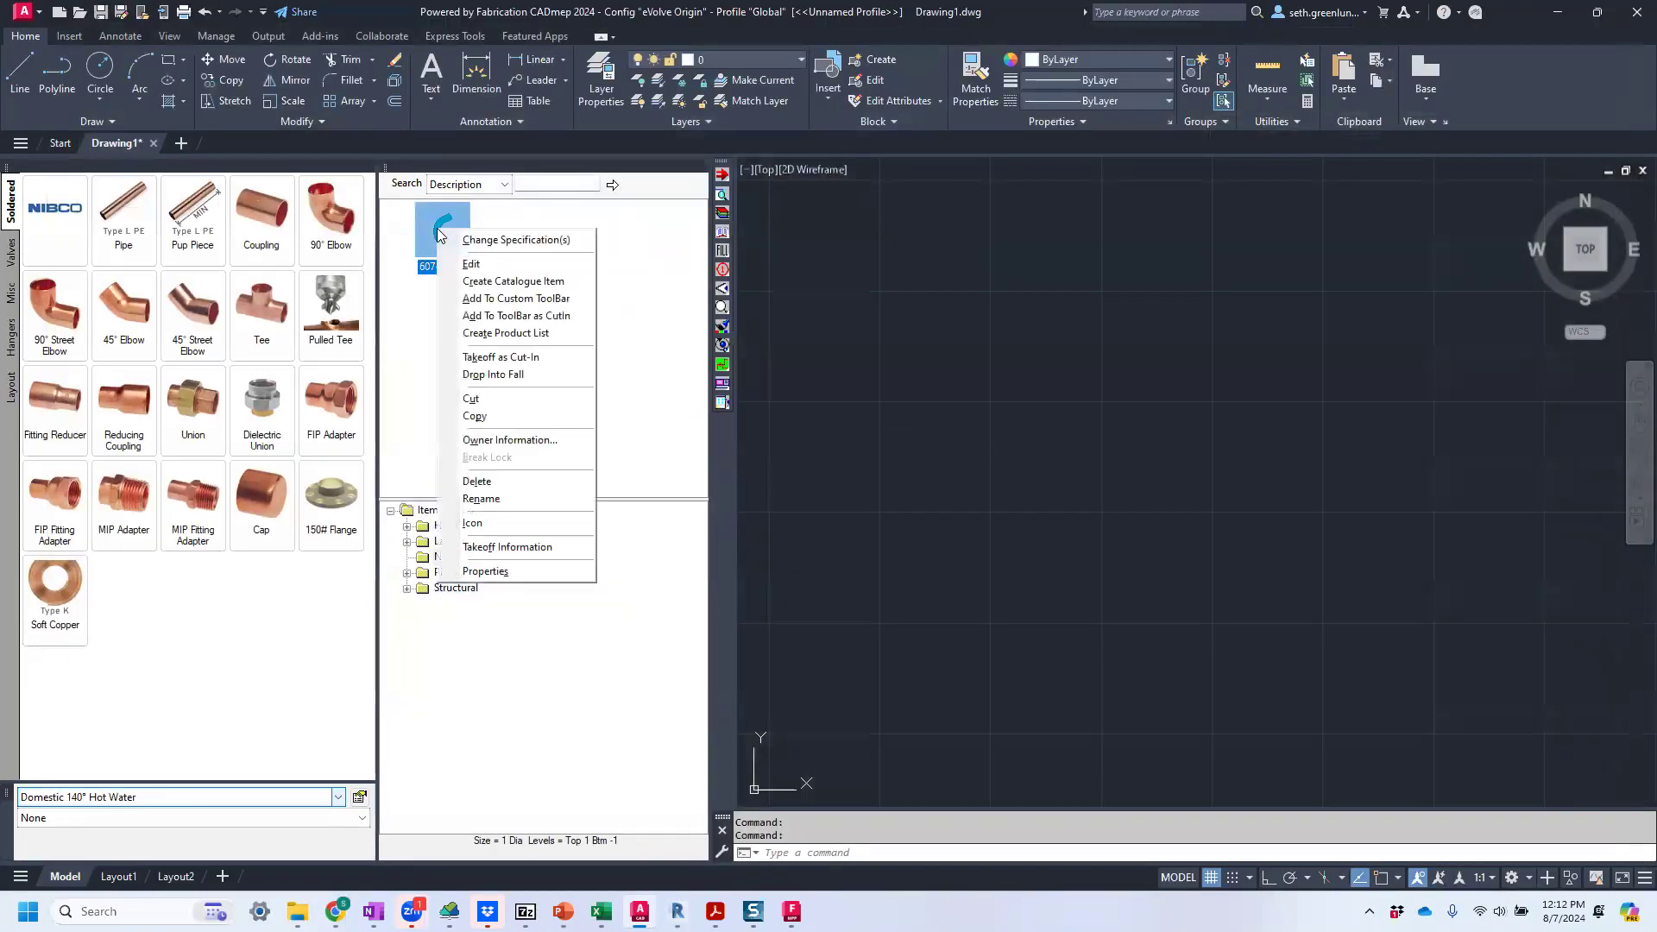
pyautogui.click(501, 337)
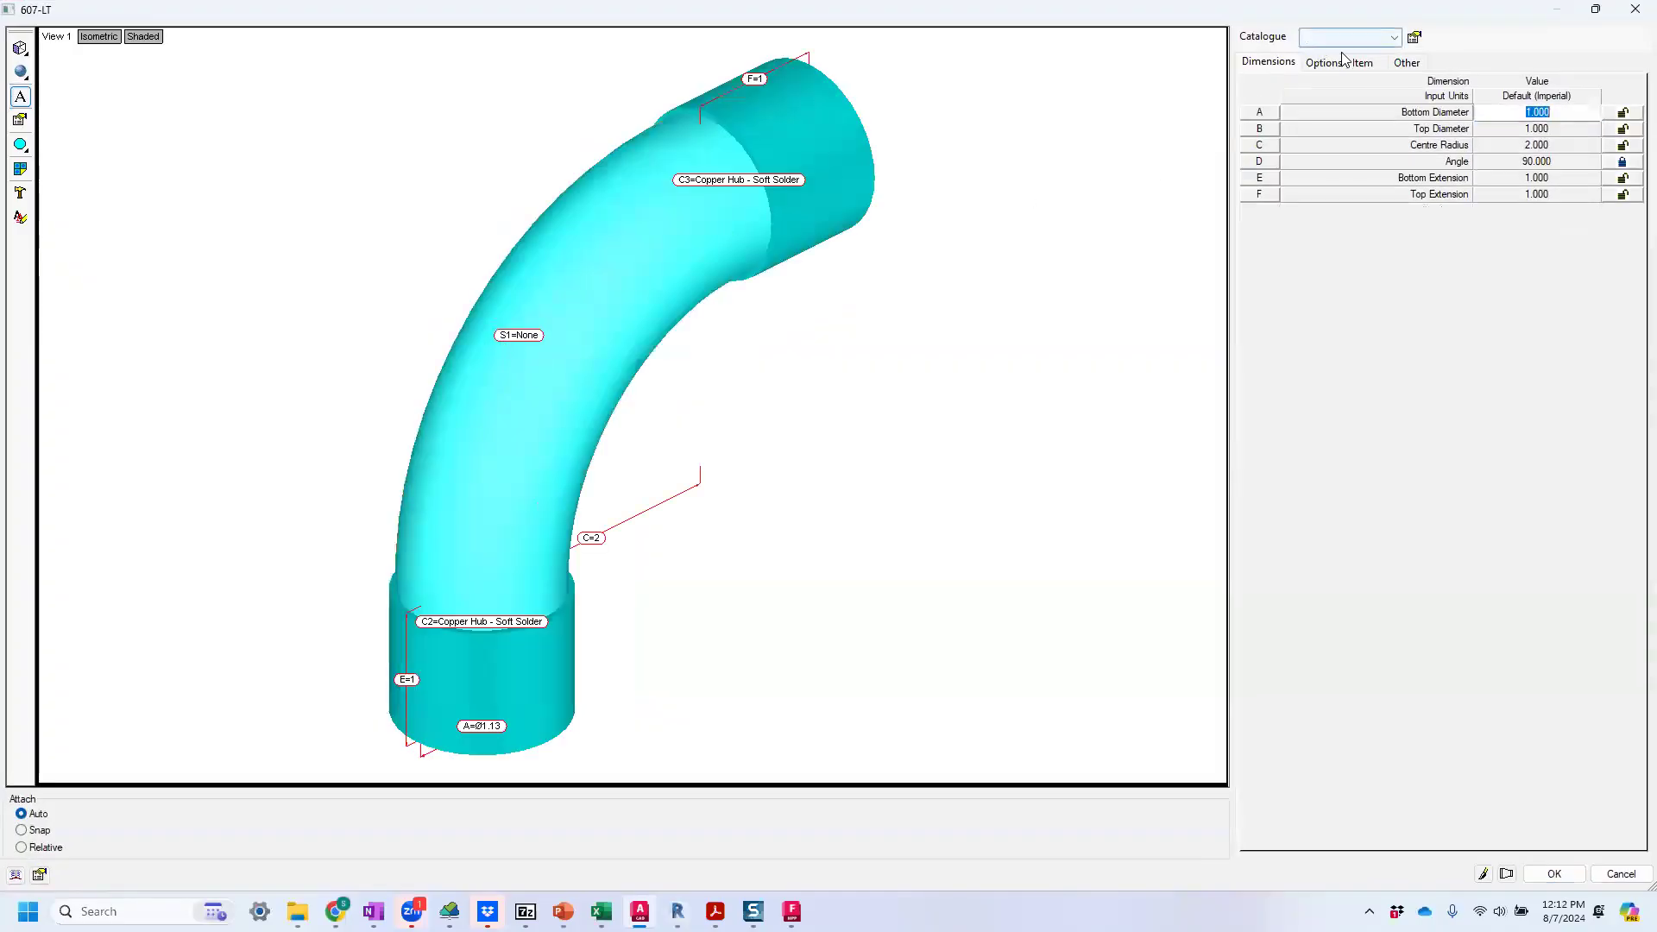
pyautogui.click(1384, 40)
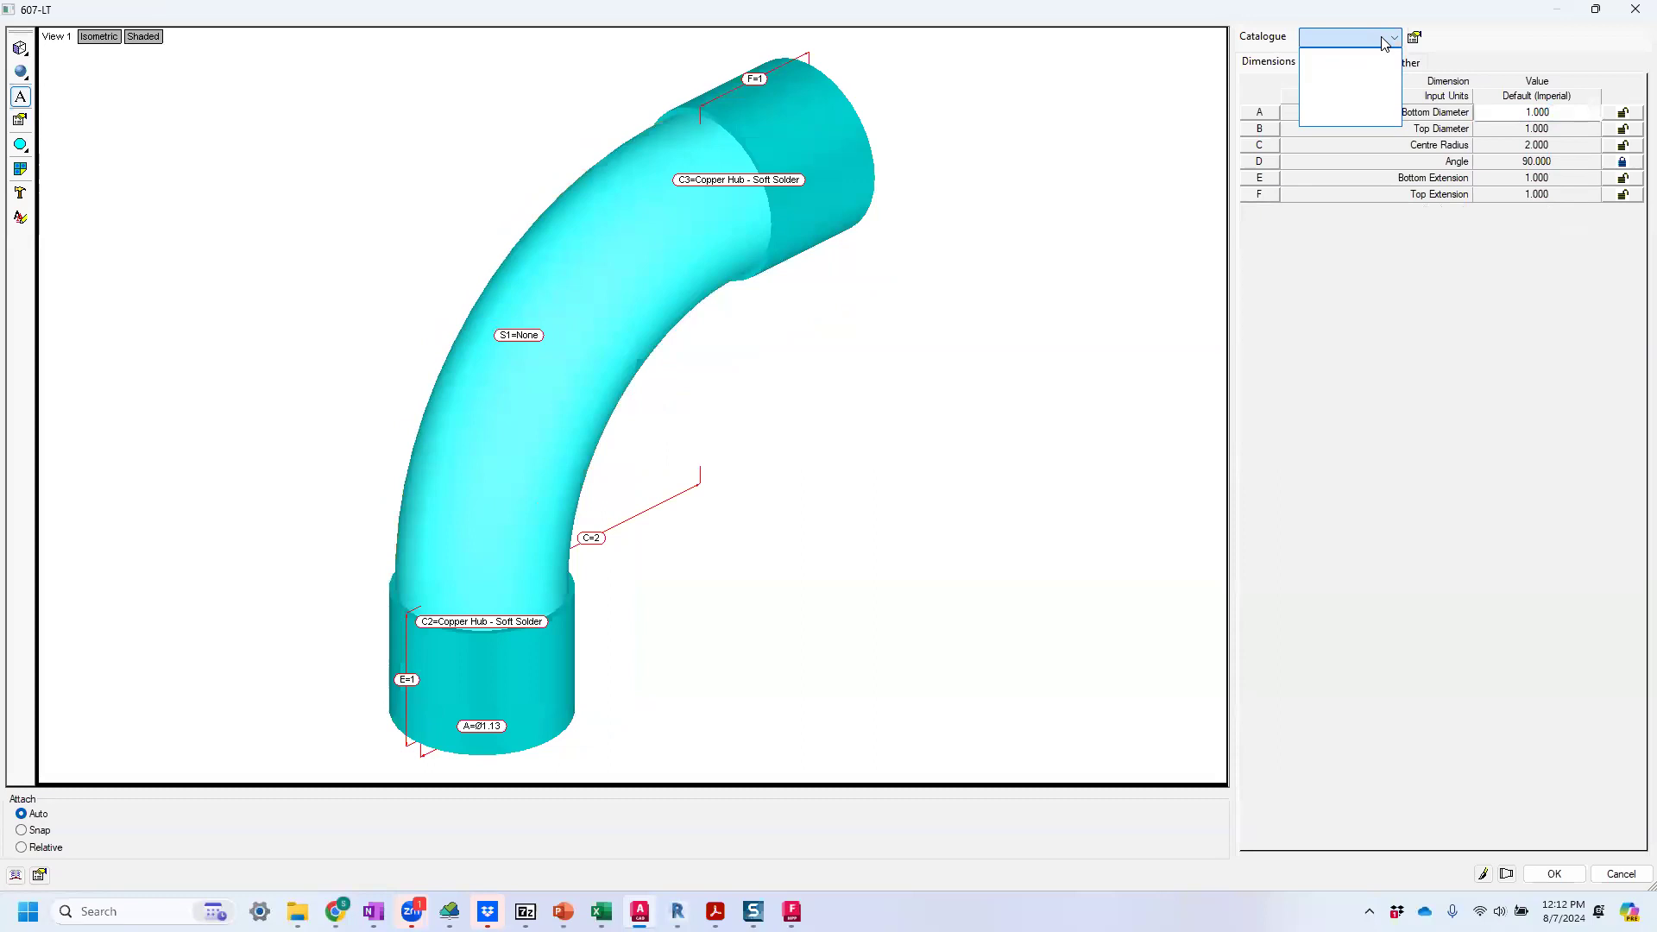
pyautogui.click(1384, 40)
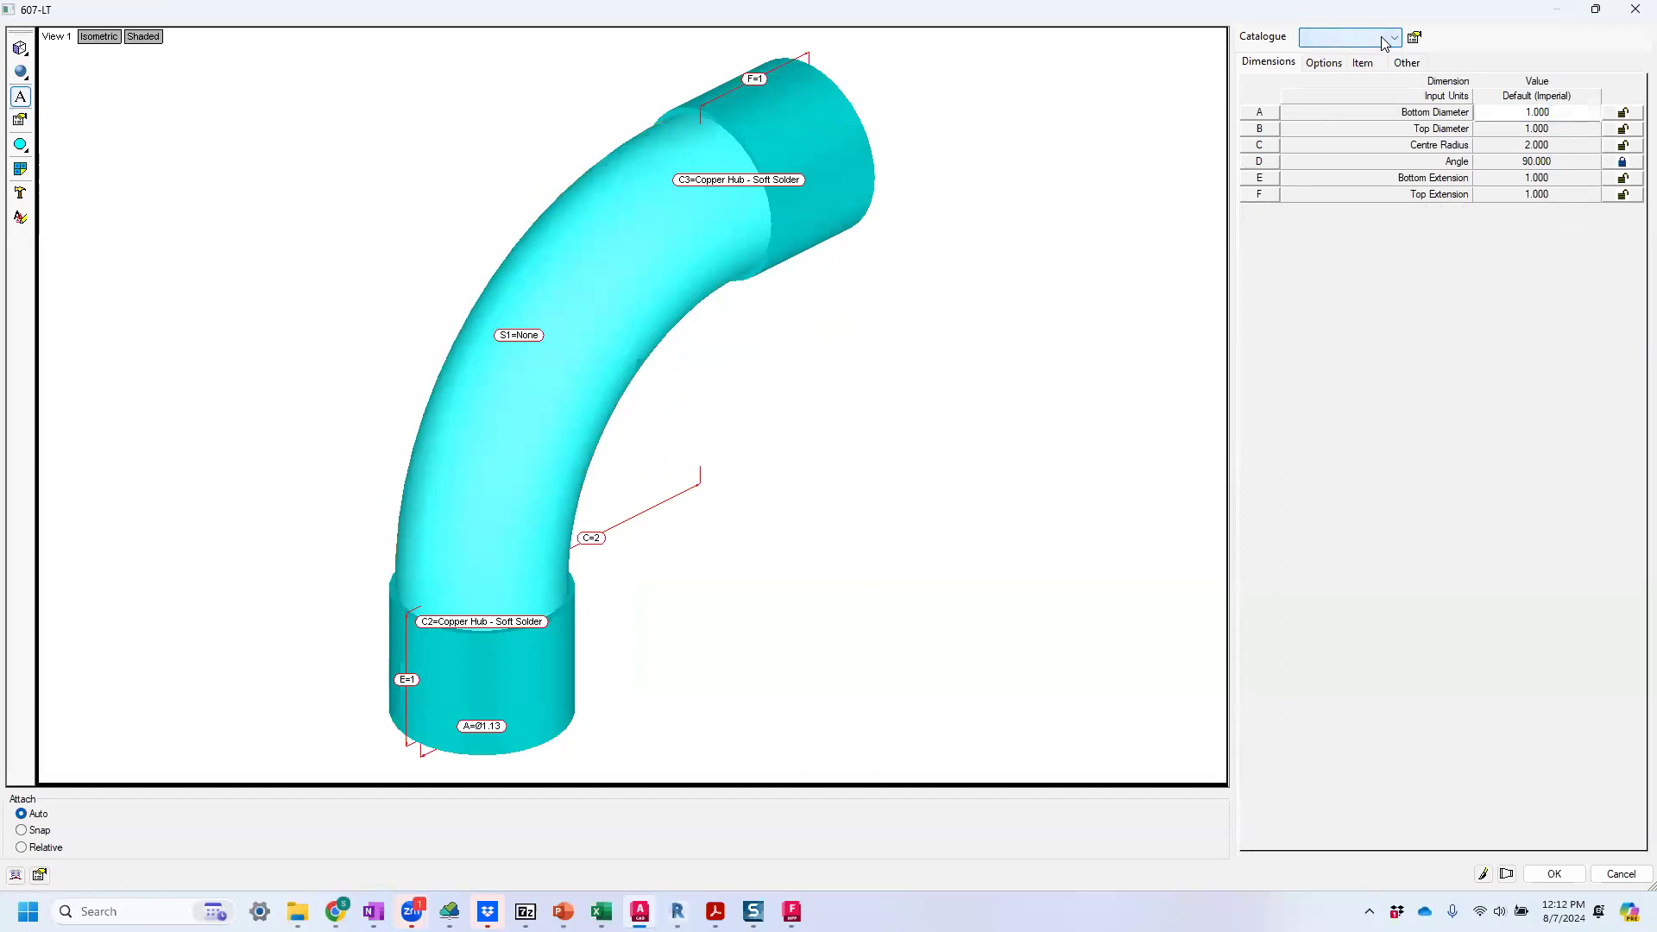
# Save the item over the existing 607-LT file in the New ITM folder and overwrite its icon image.
pyautogui.click(1556, 874)
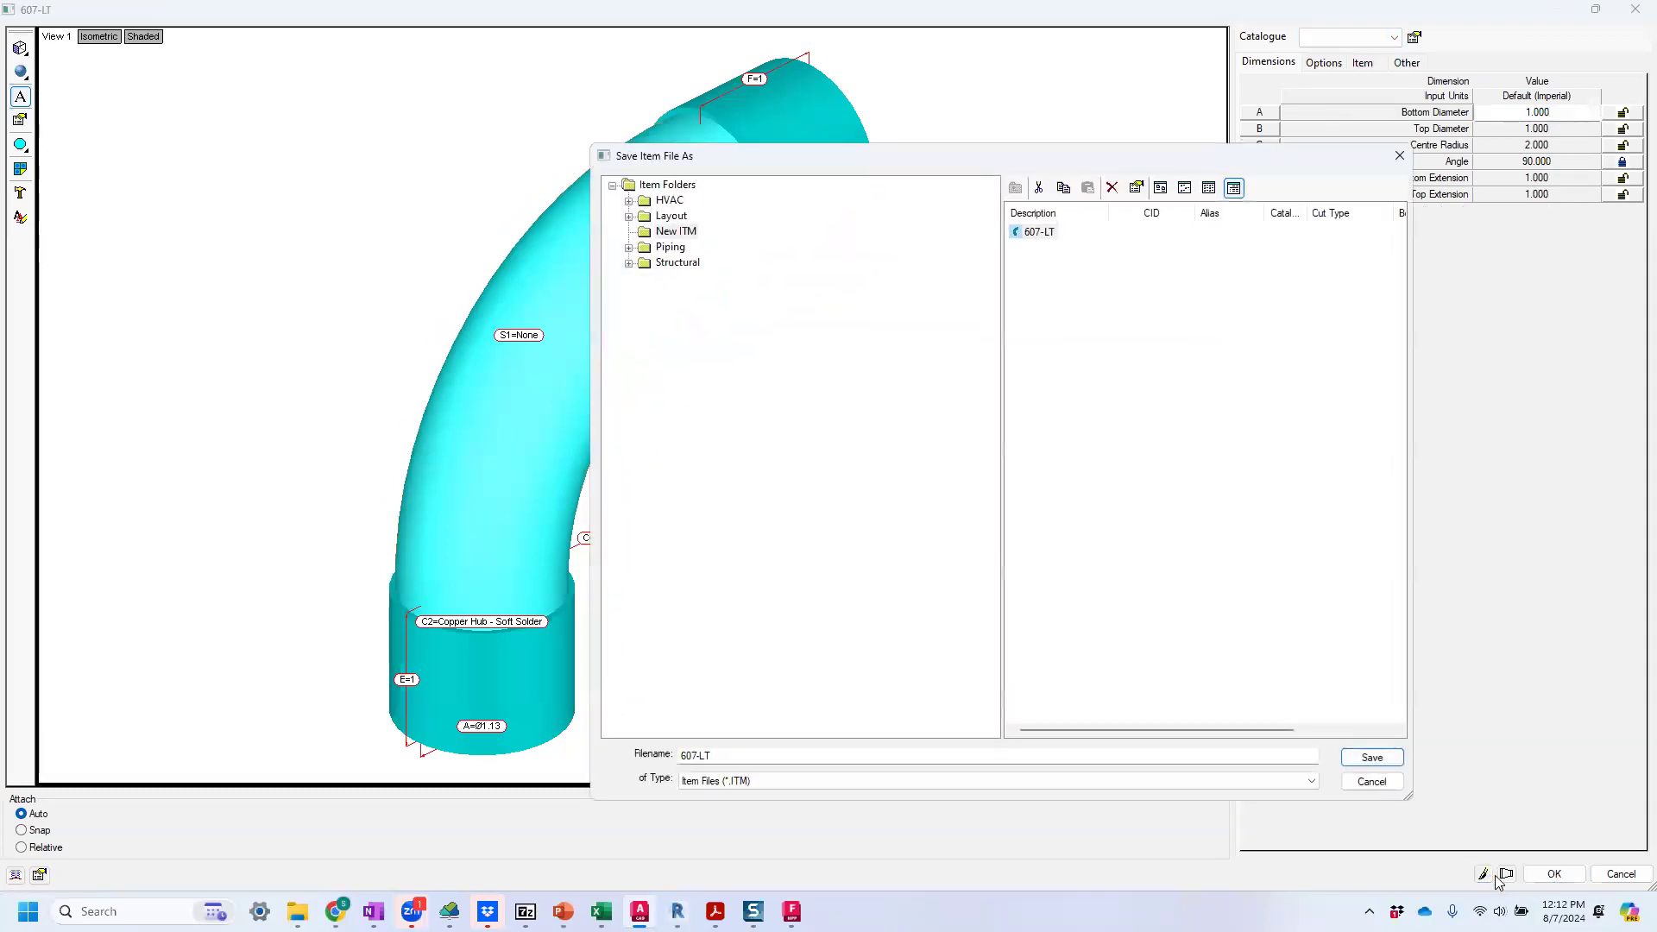
pyautogui.click(1017, 232)
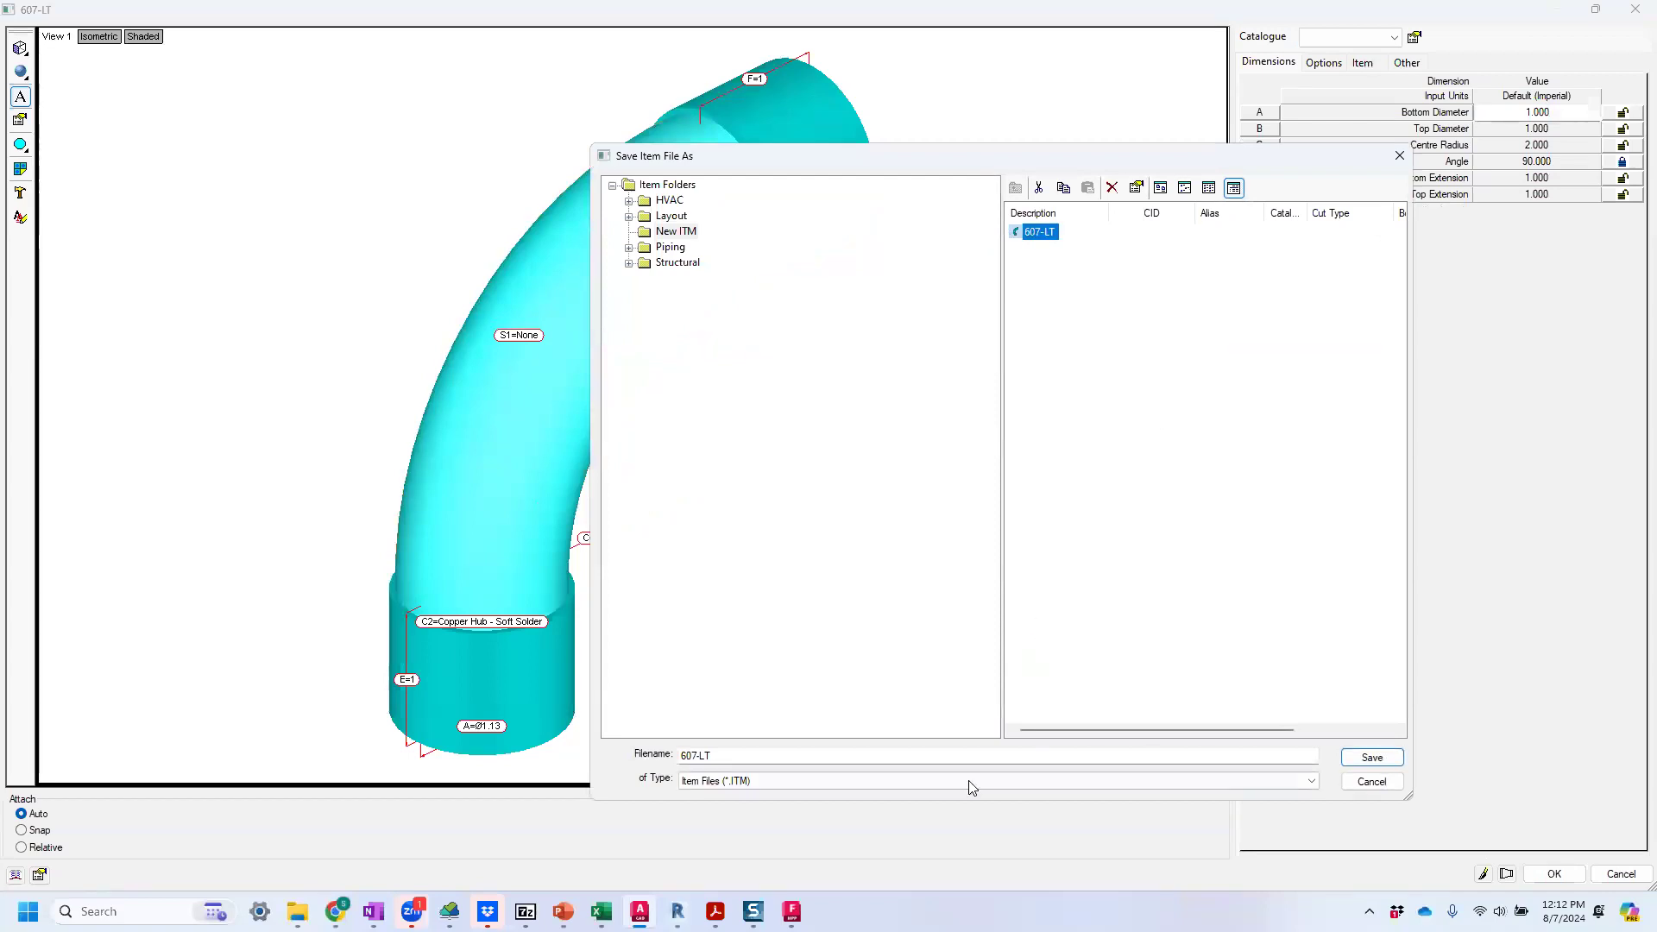
pyautogui.click(1378, 759)
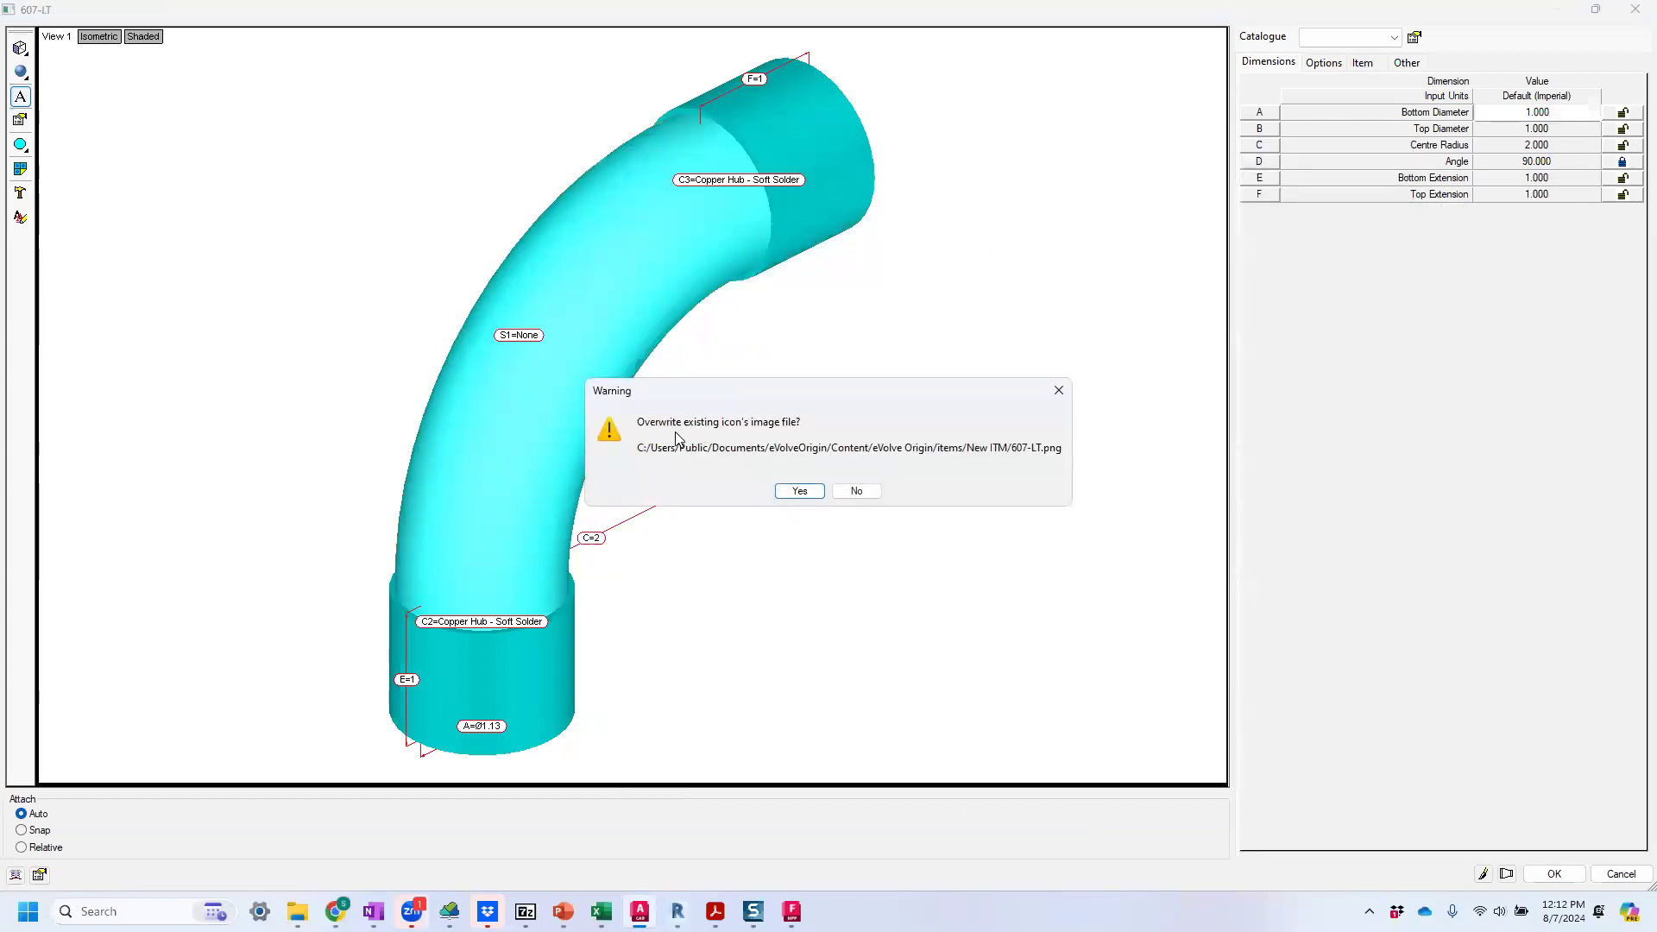
pyautogui.click(798, 491)
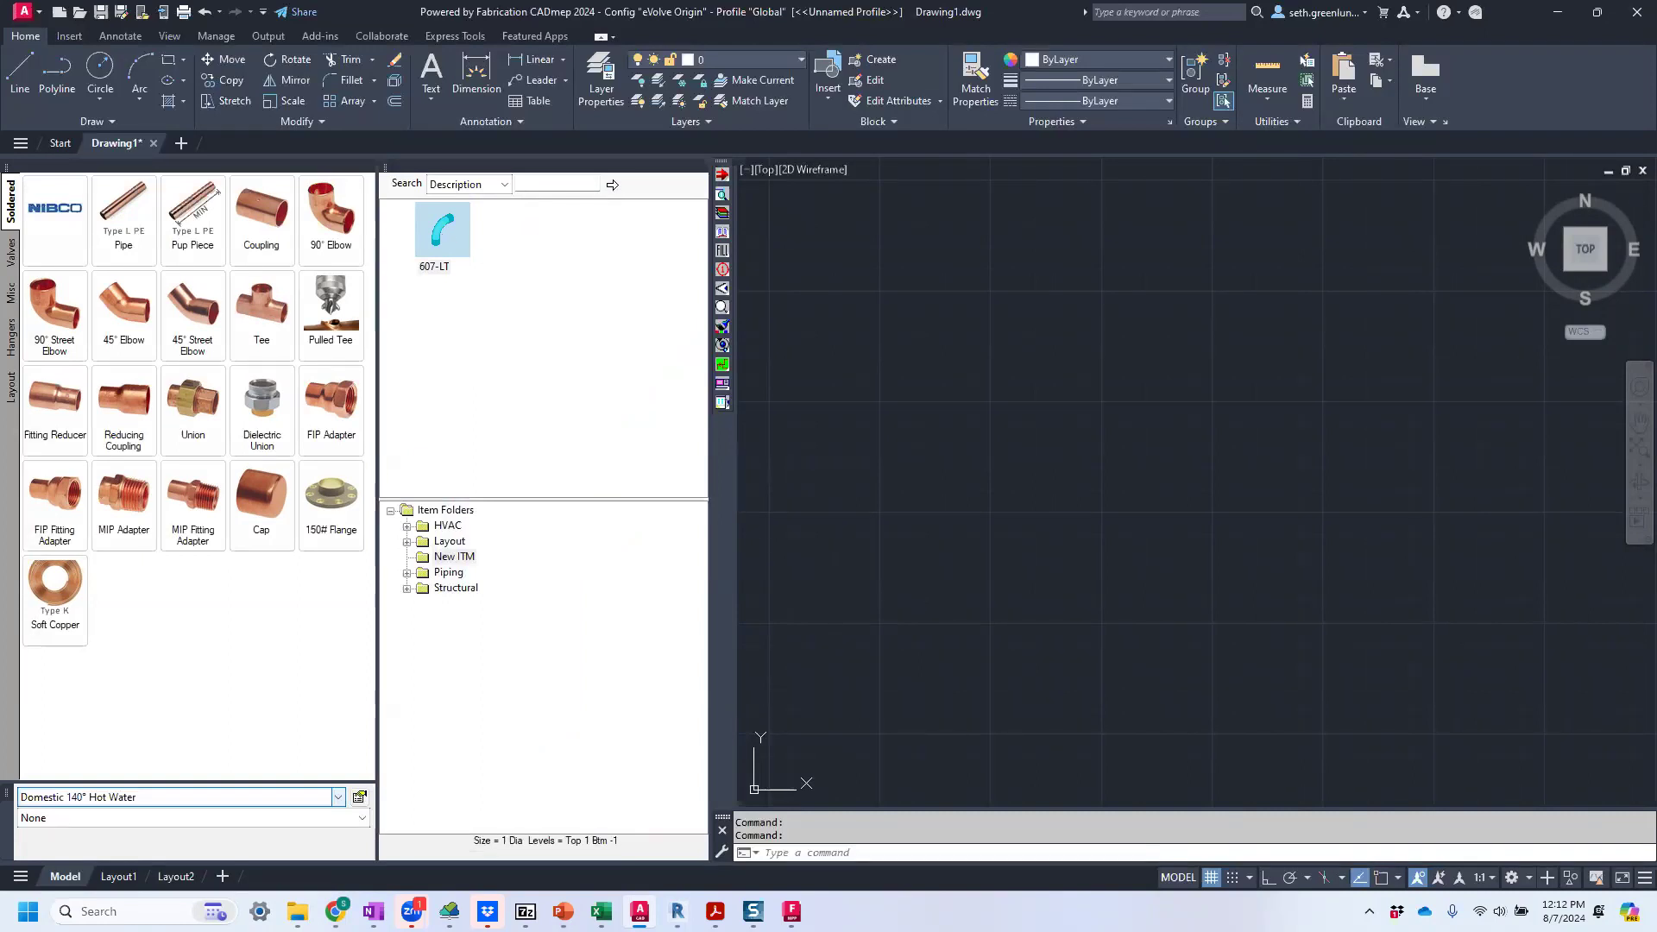
# Reopen the 607-LT item from the New ITM folder for editing and open its product list.
pyautogui.rightClick(448, 224)
pyautogui.click(486, 259)
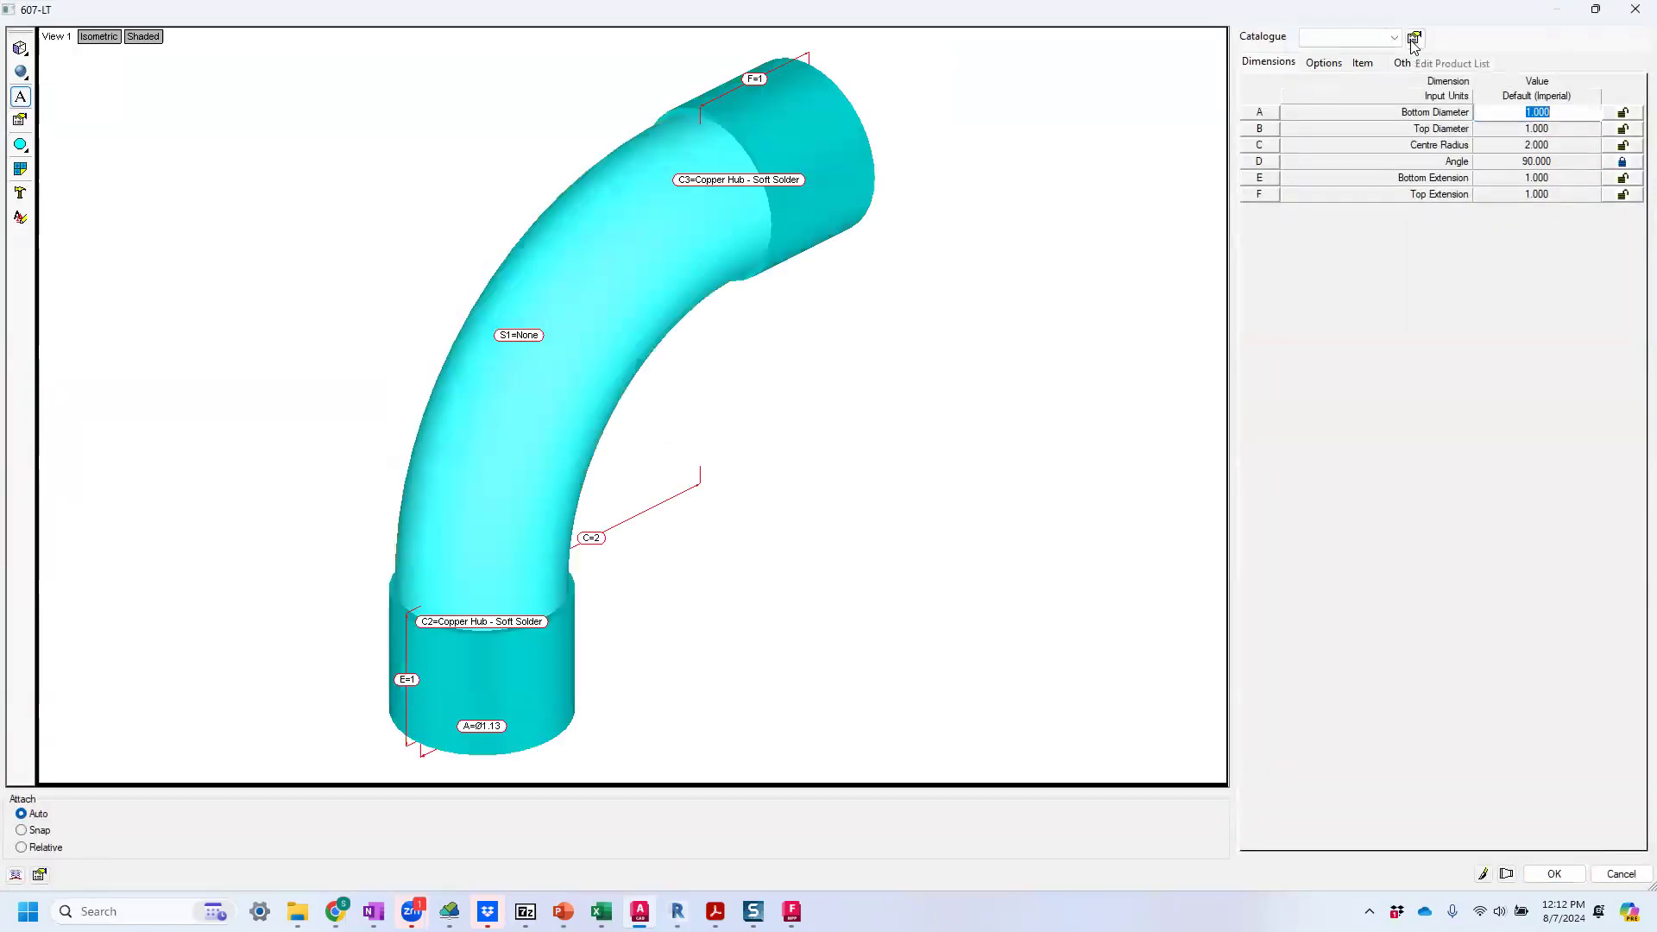
pyautogui.click(1415, 39)
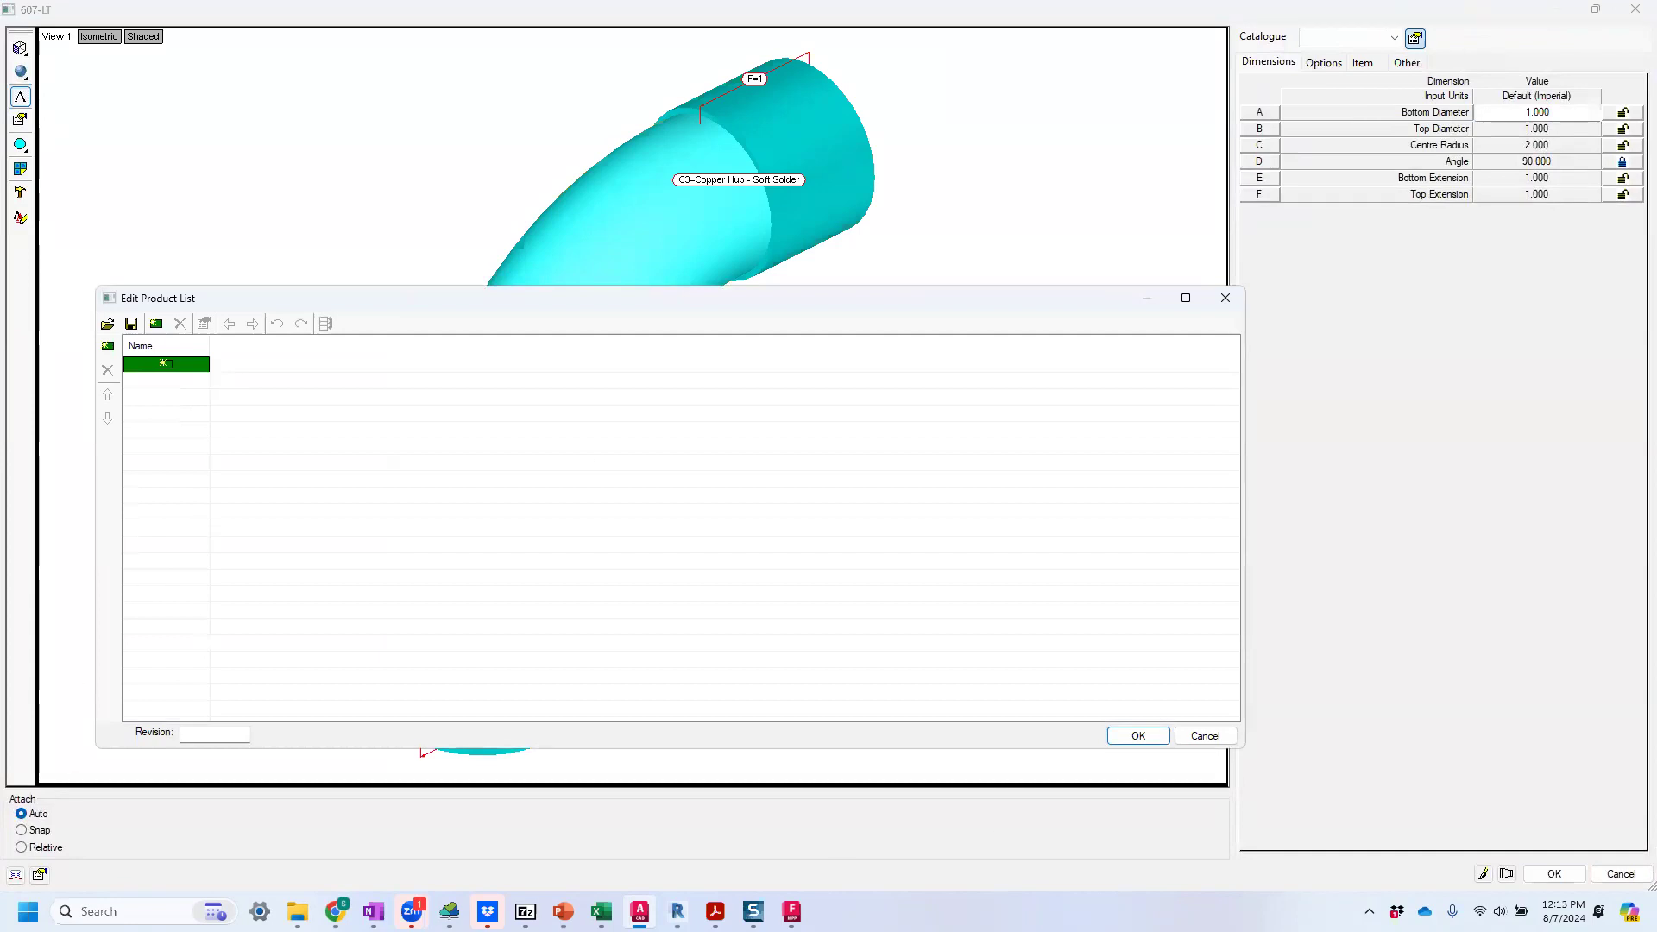
# Consult the 607-LT sizes in the NIBCO PDF in Acrobat, and add 1" and 1-1/2" entries to the item's product list.
pyautogui.click(715, 911)
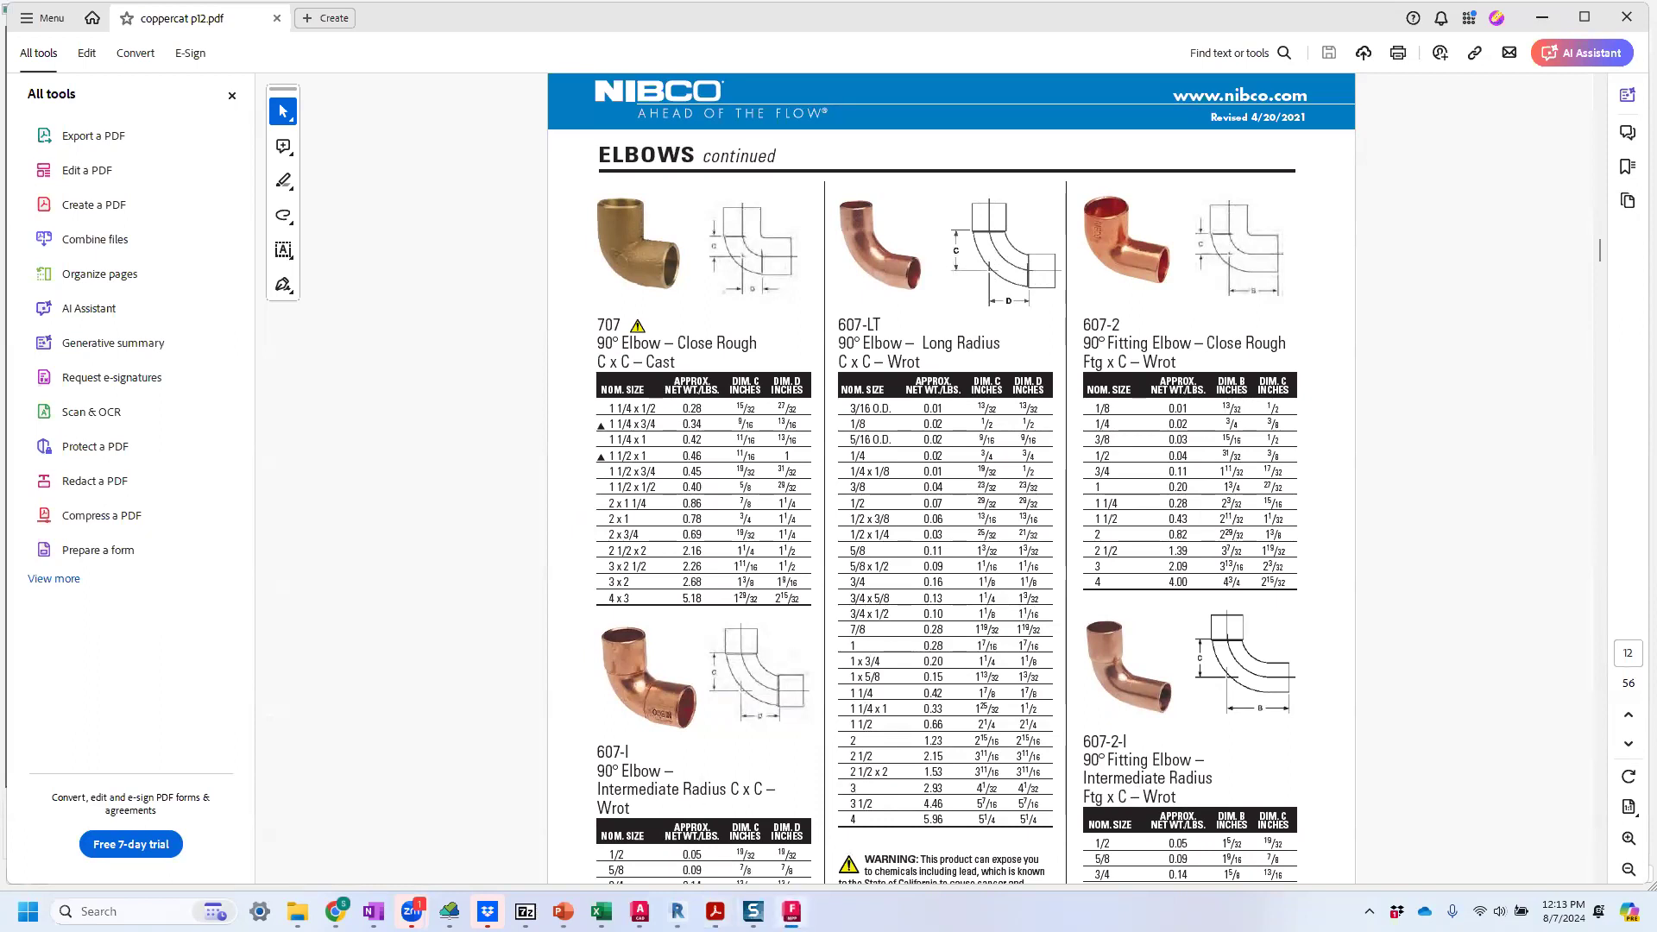
pyautogui.click(640, 912)
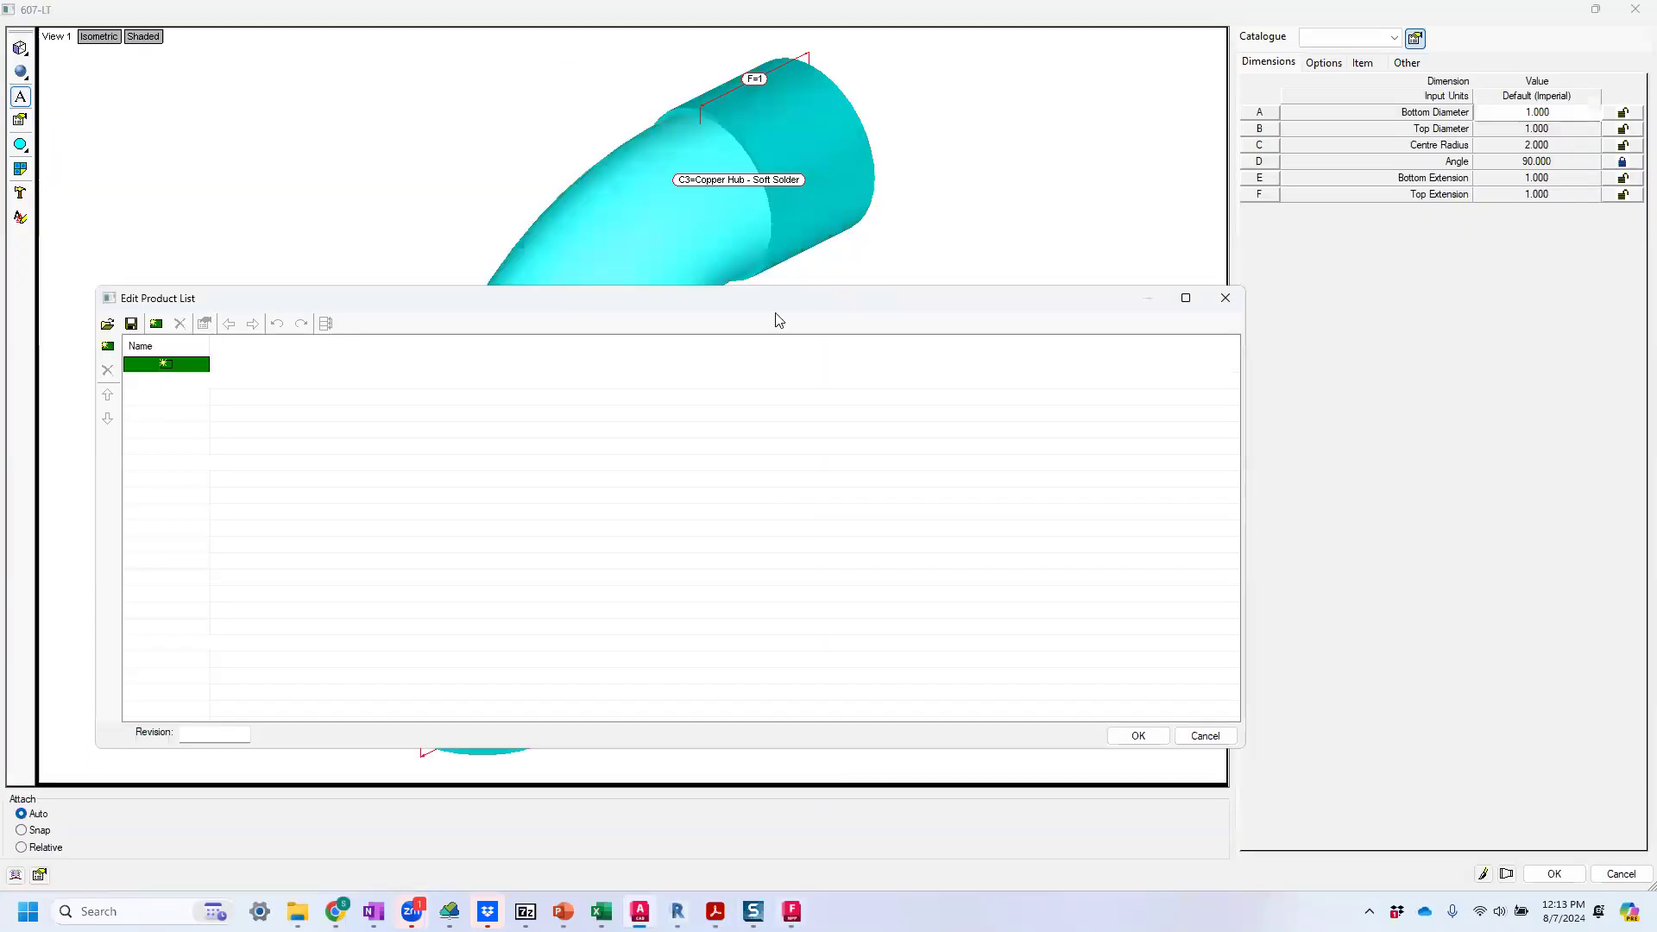
pyautogui.click(159, 366)
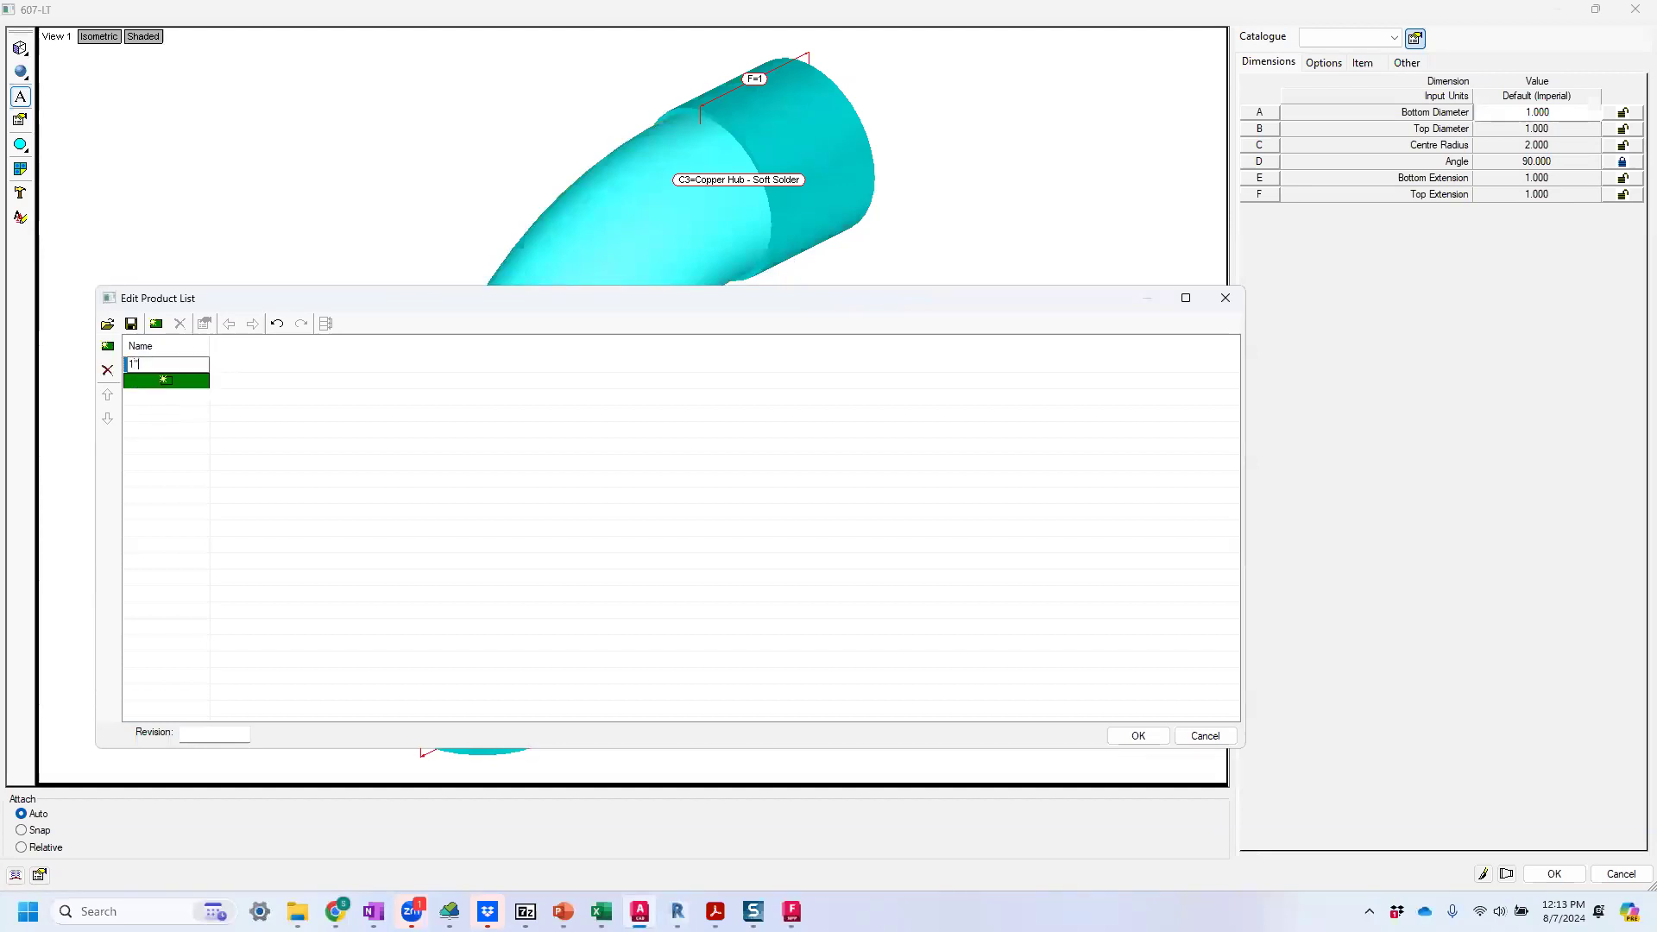
pyautogui.click(157, 380)
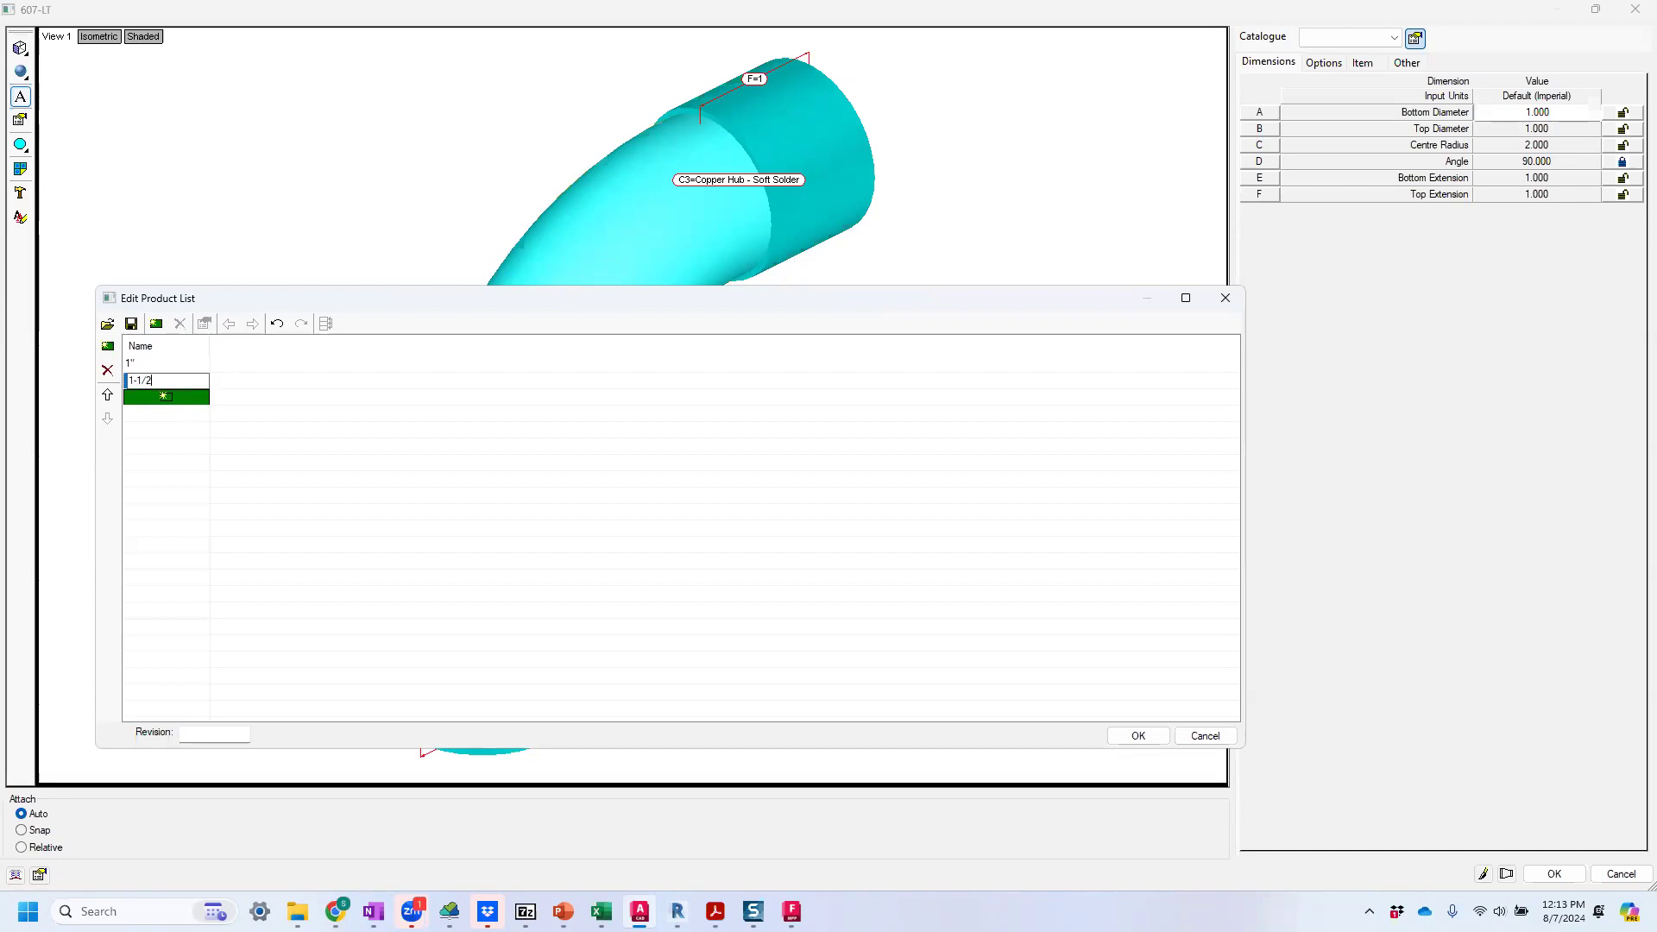
pyautogui.click(131, 364)
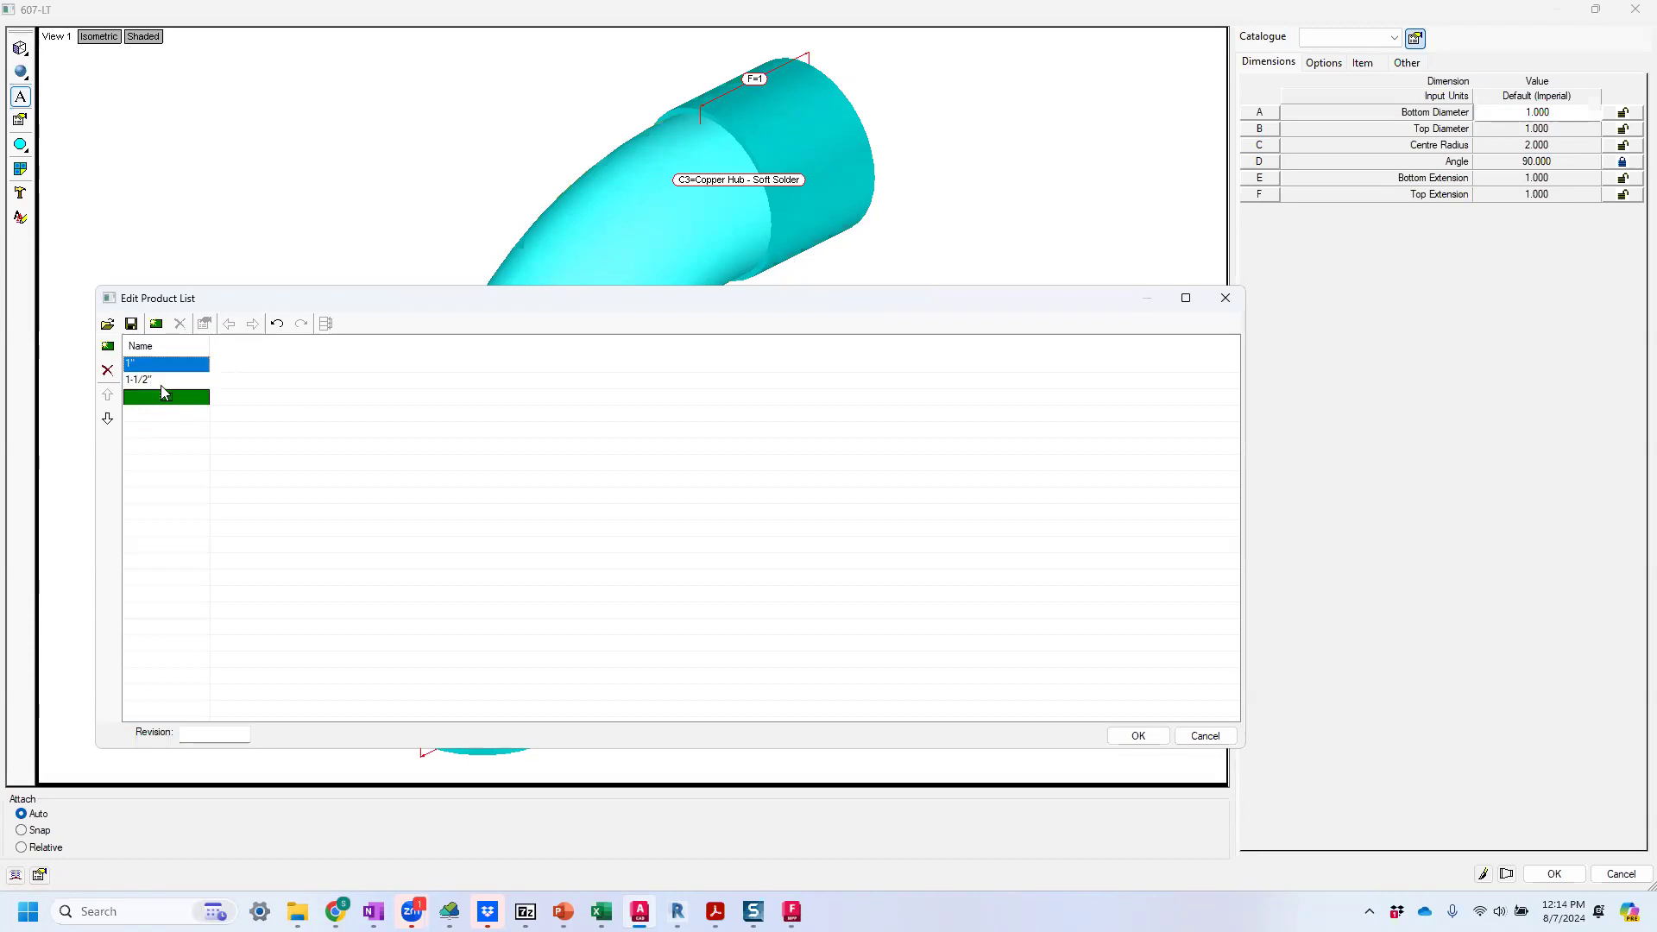
pyautogui.click(163, 385)
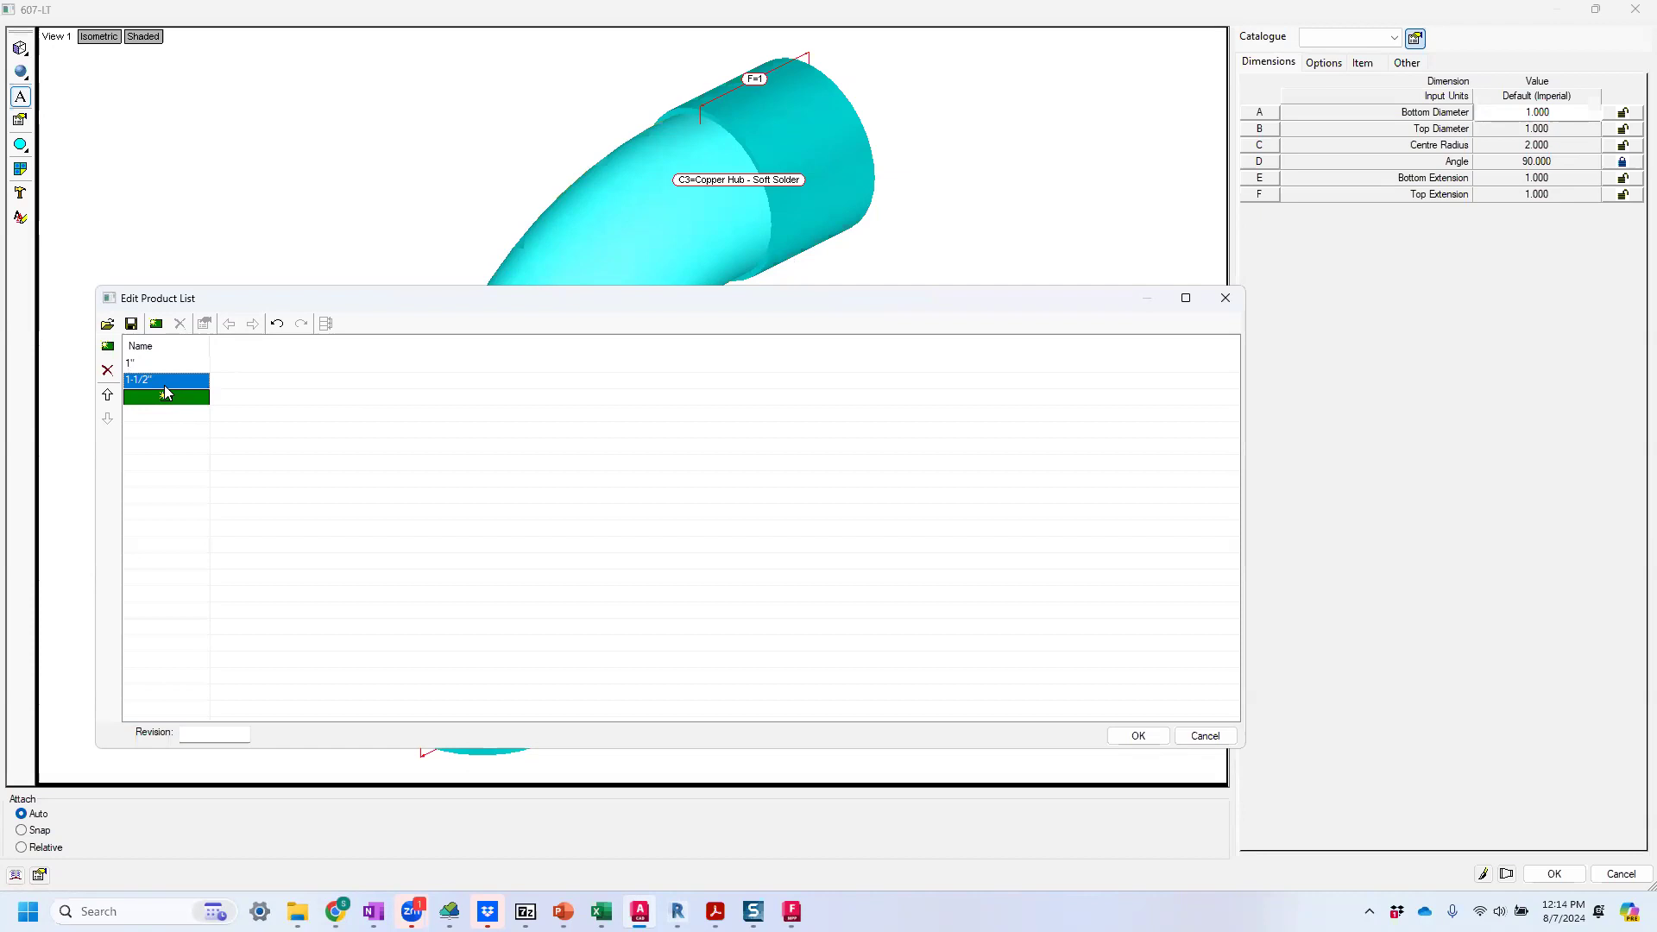
# Add Bottom Diameter (D1) and Top Diameter (D6) dimension columns to the product list with an initial value of 0.000.
pyautogui.click(157, 326)
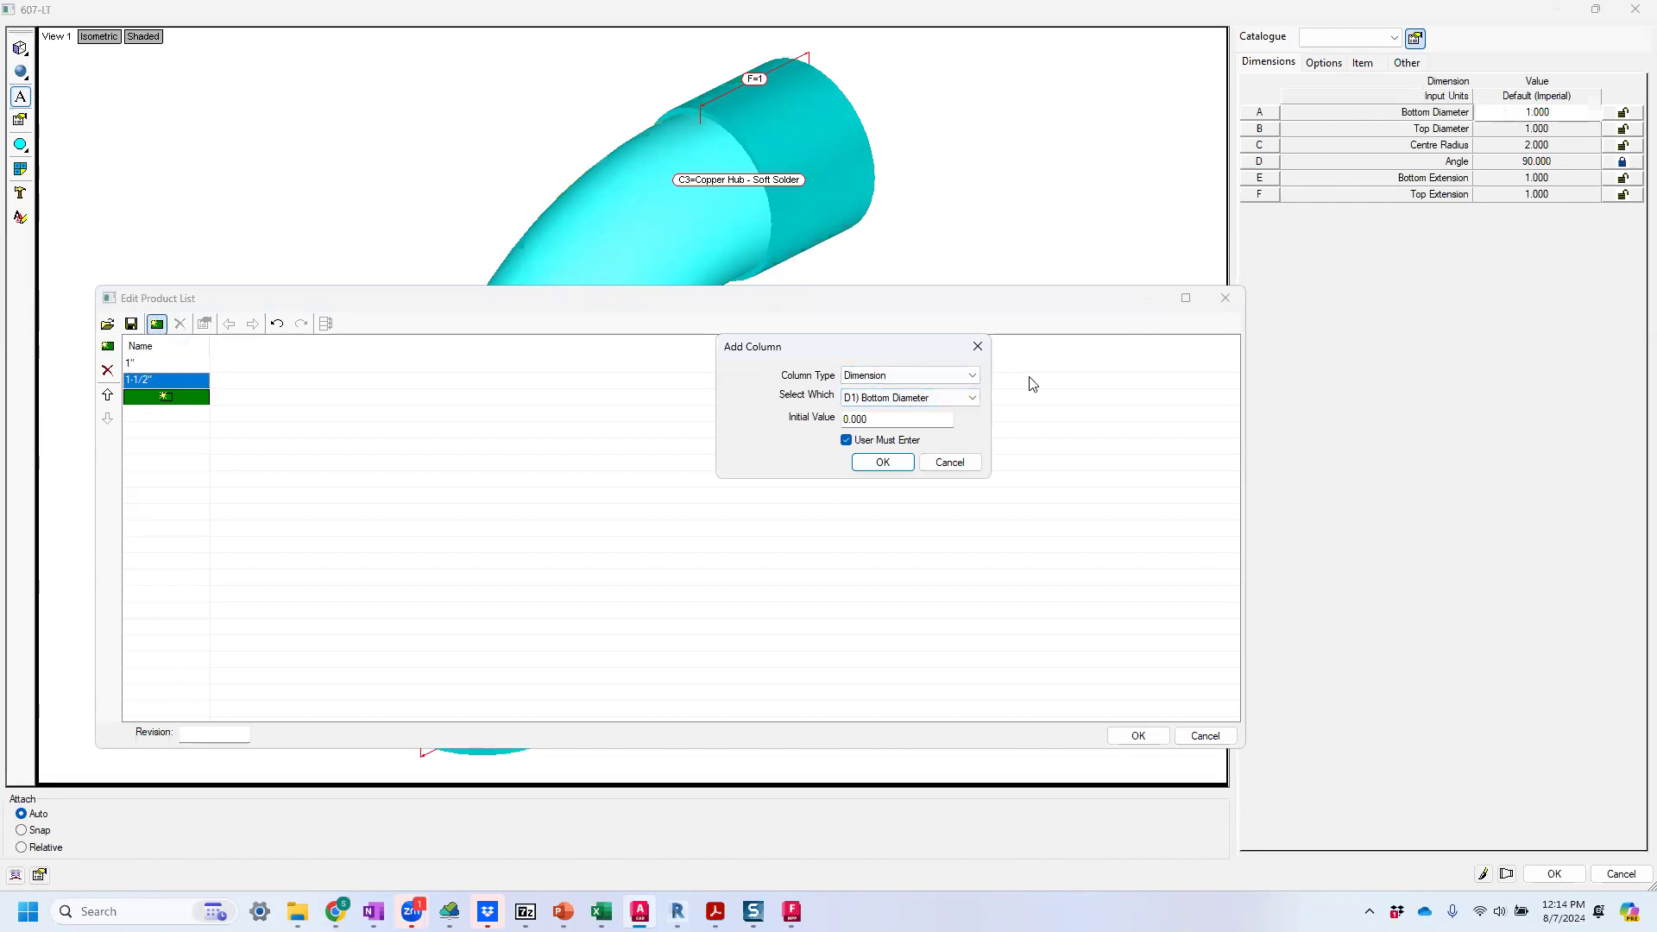
pyautogui.click(883, 461)
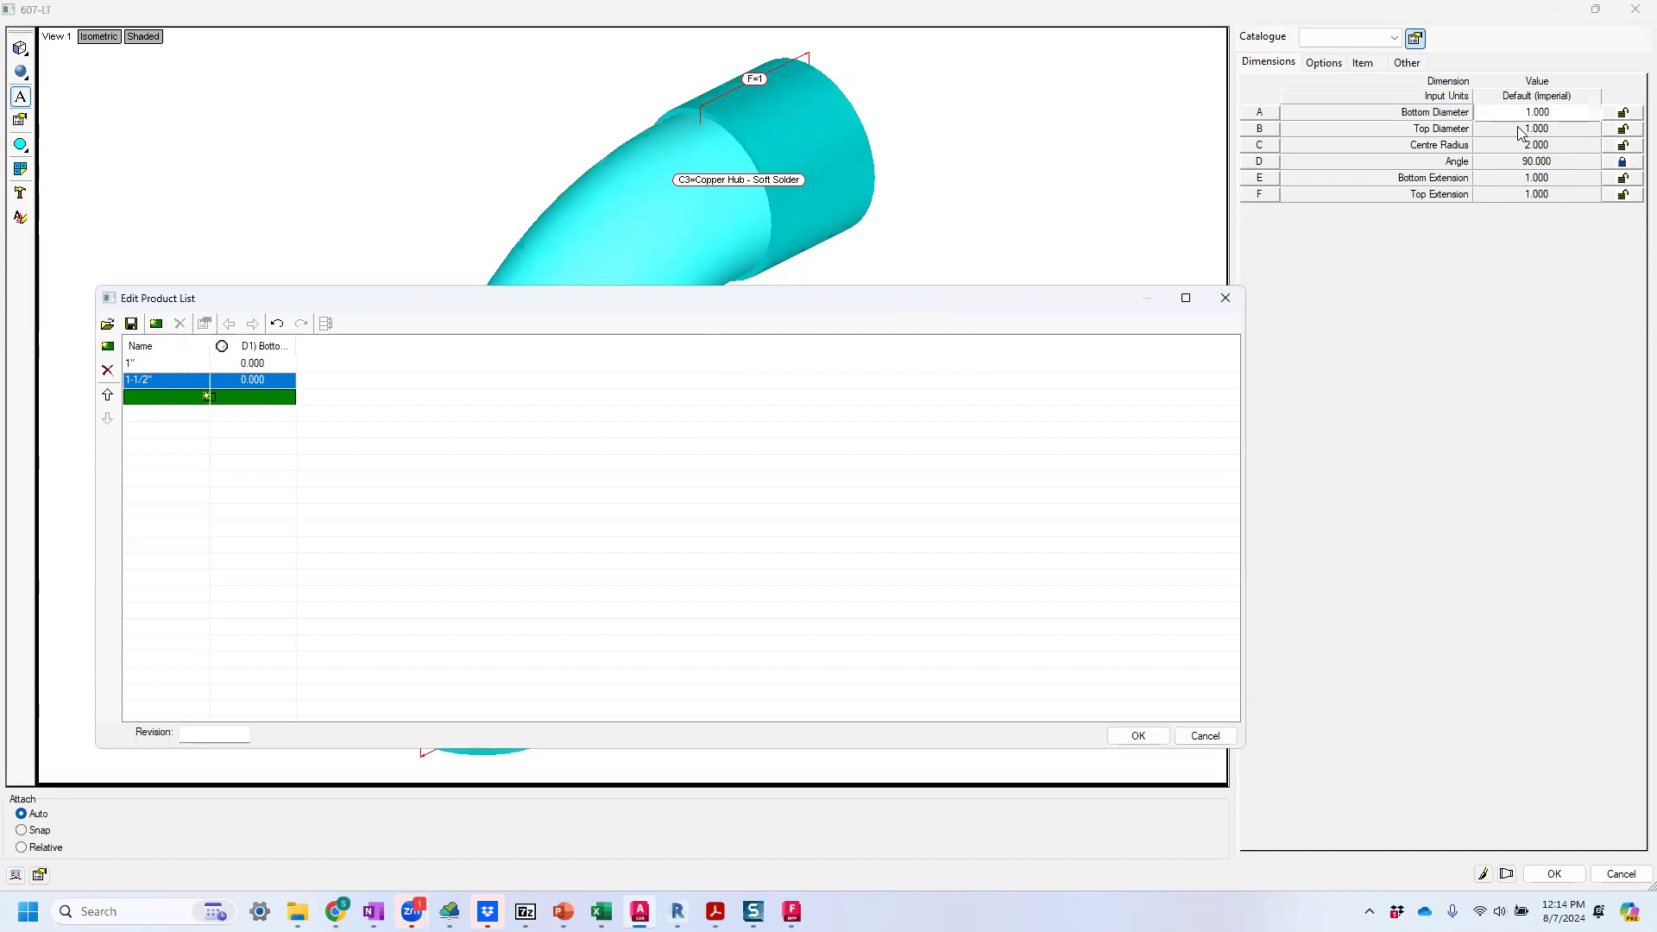
pyautogui.click(158, 325)
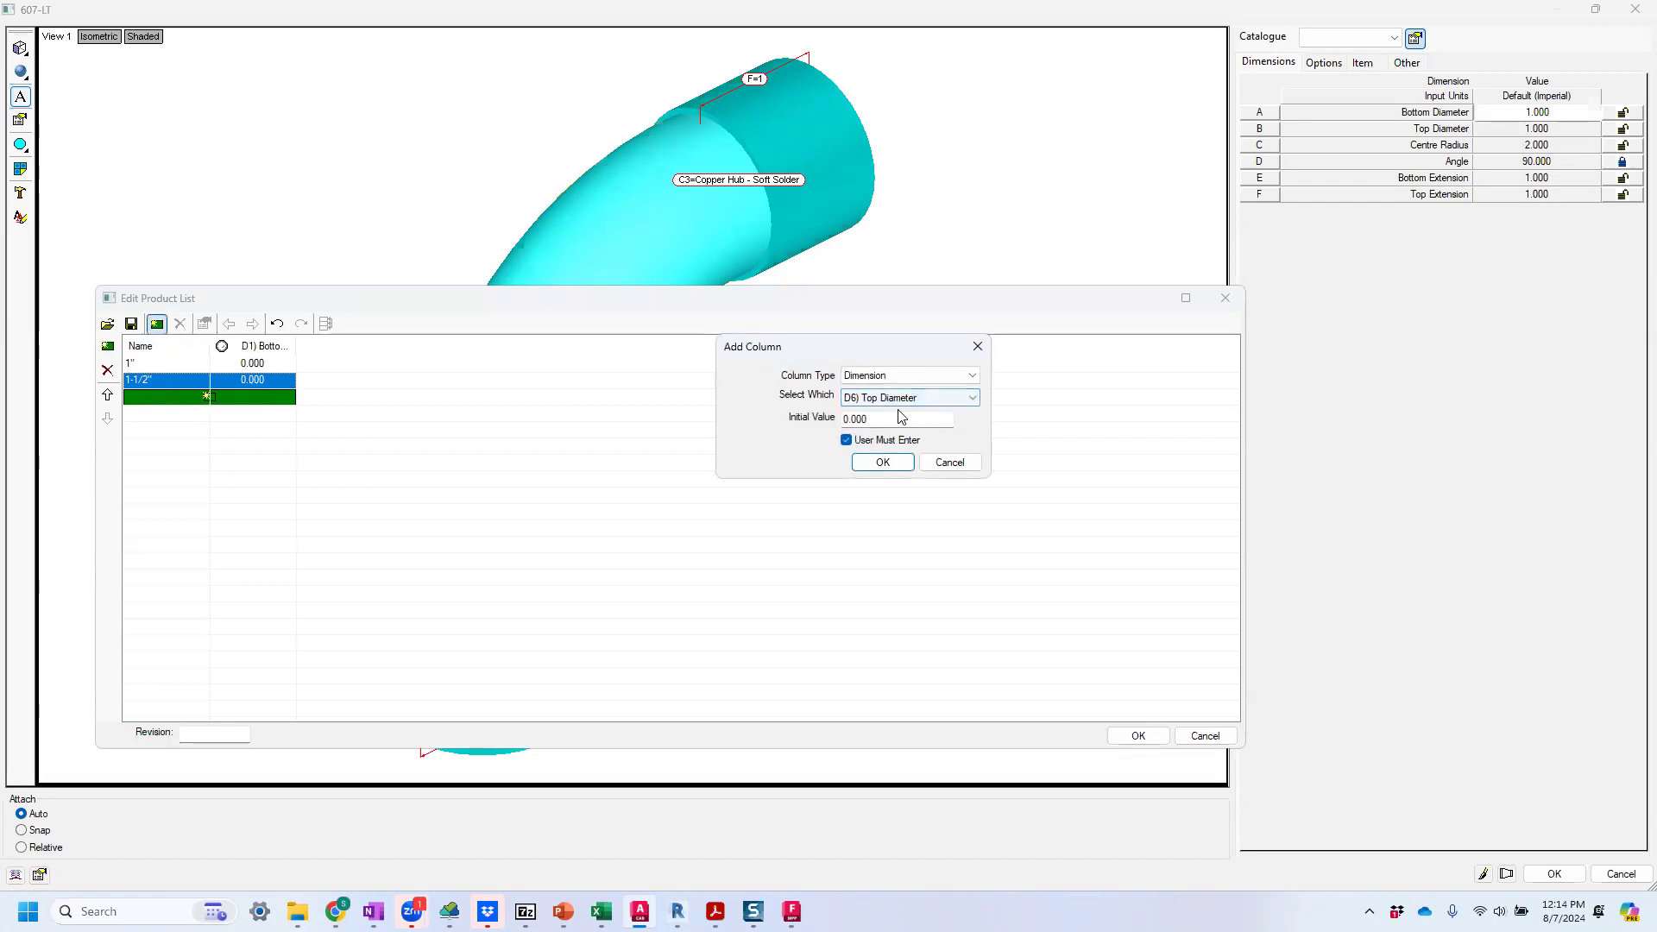
pyautogui.click(880, 468)
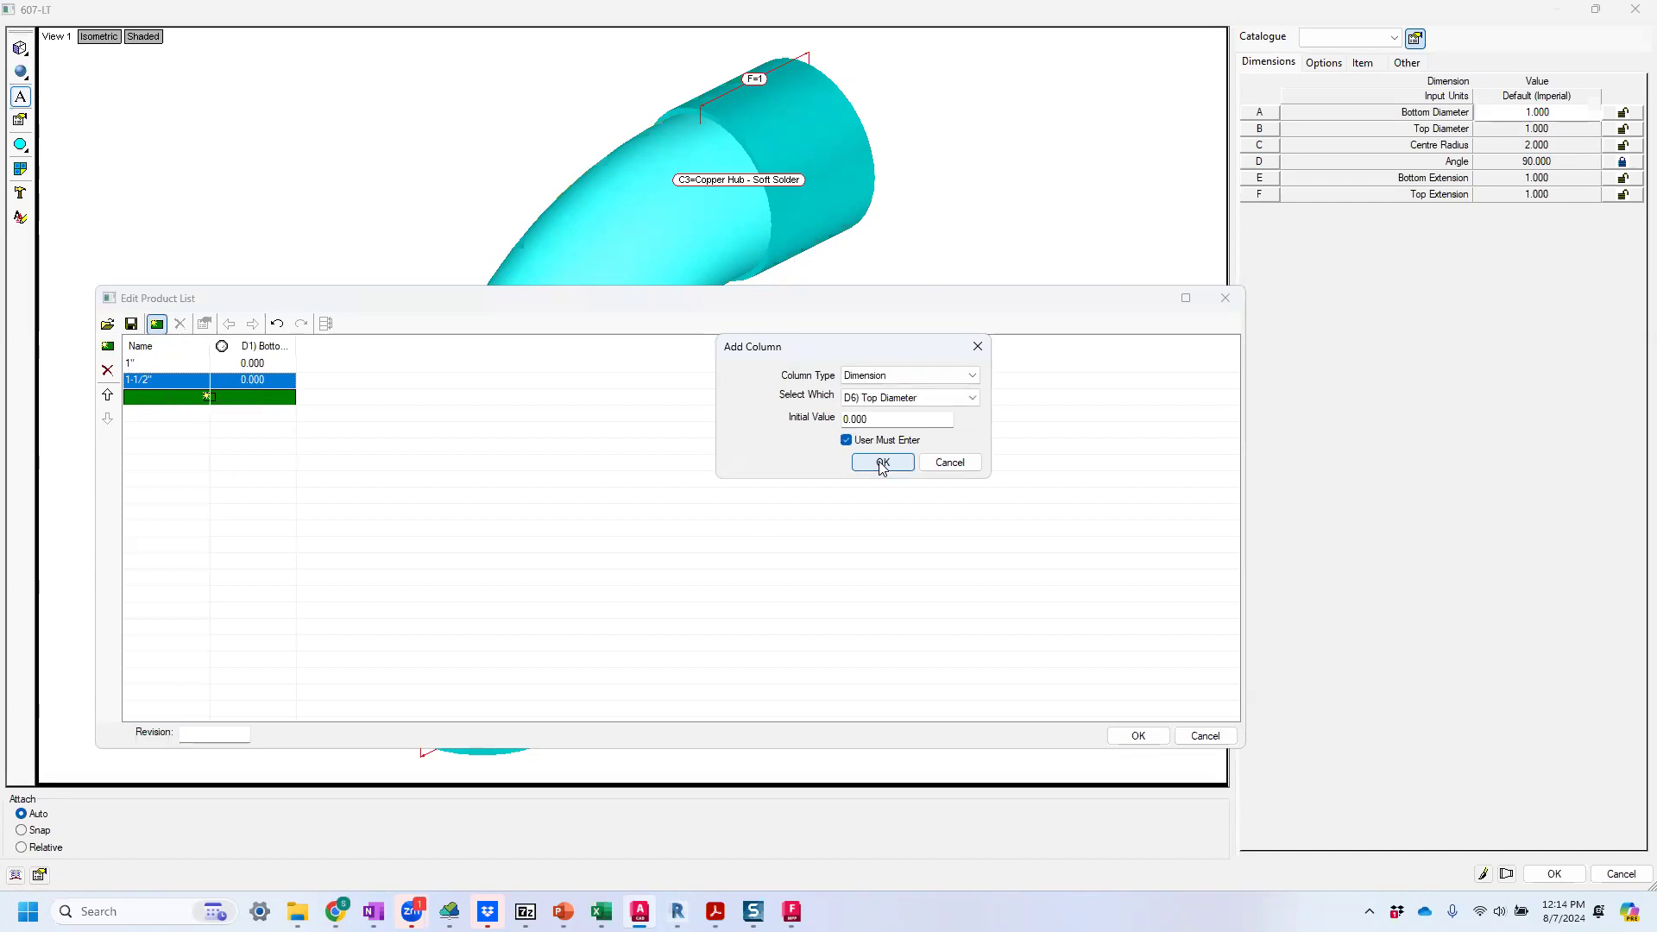
pyautogui.click(881, 464)
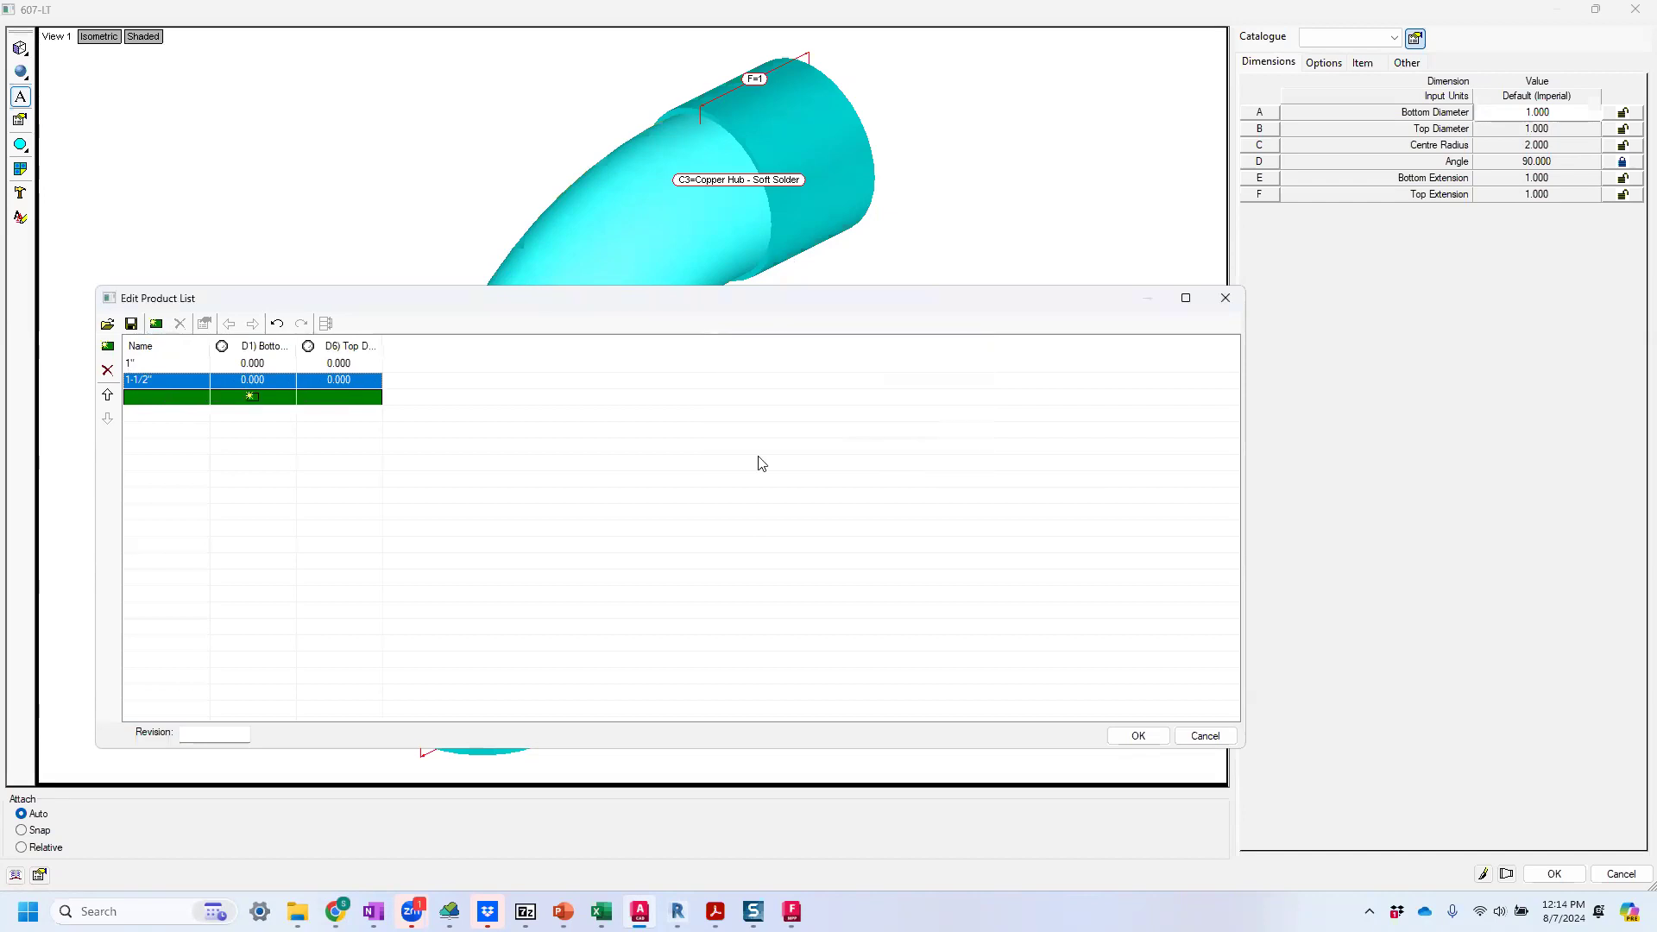
# Add Centre Radius (D2), Bottom Extension (D4) and Top Extension (D5) dimension columns to the product list with initial values of 0.000.
pyautogui.click(158, 325)
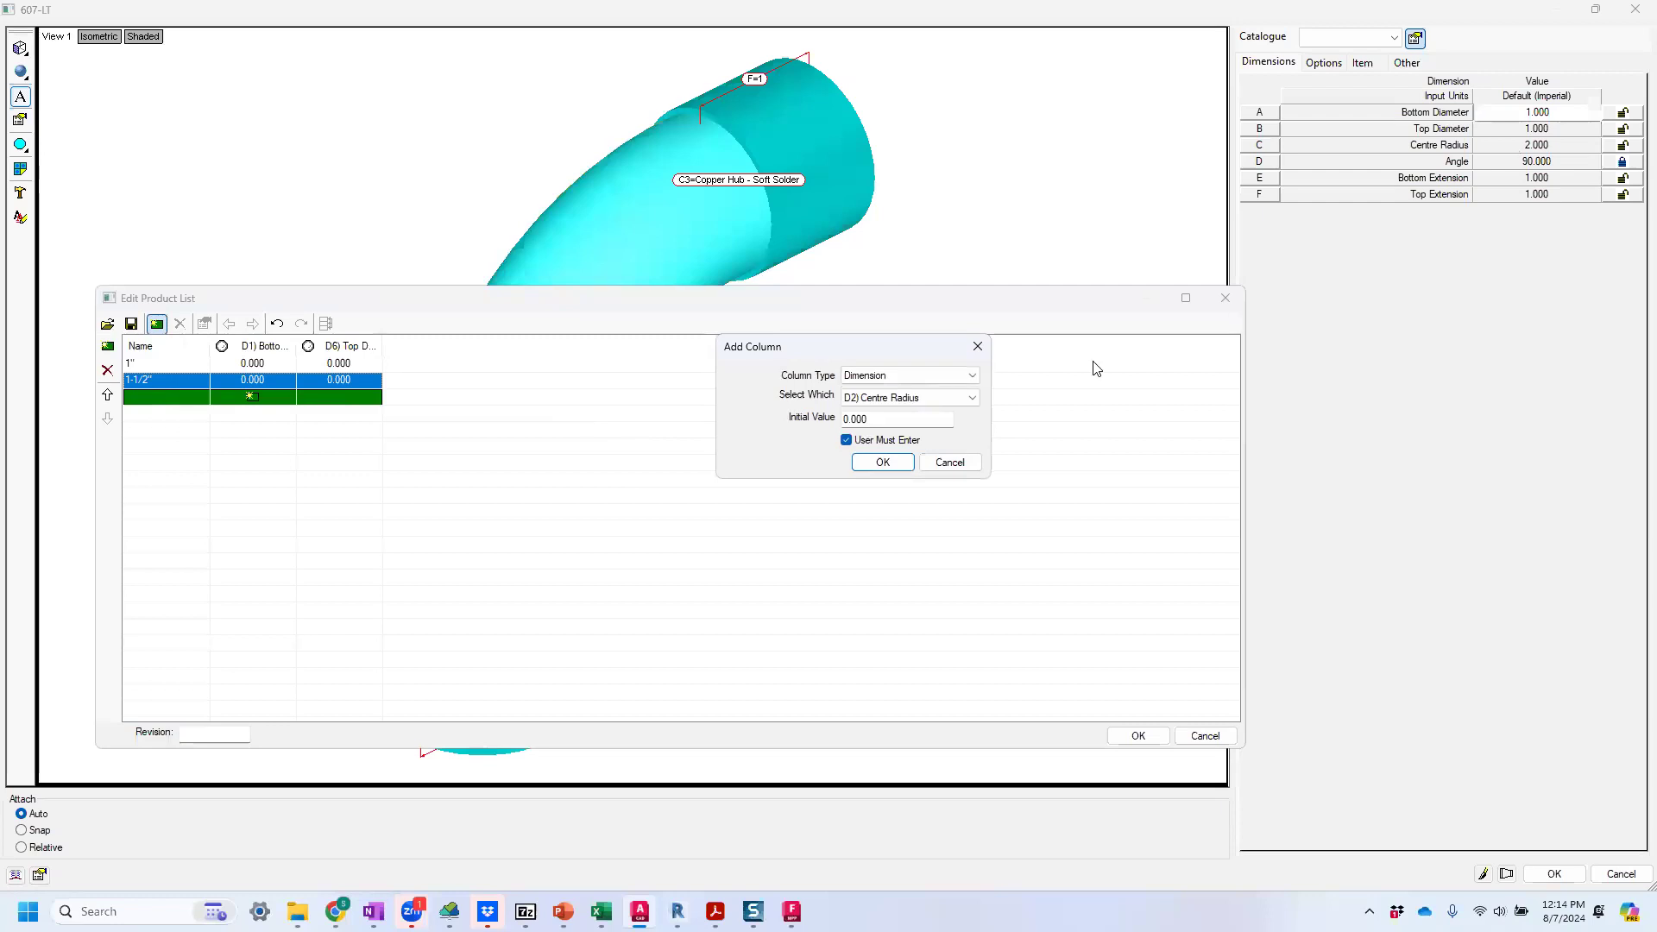
pyautogui.click(882, 463)
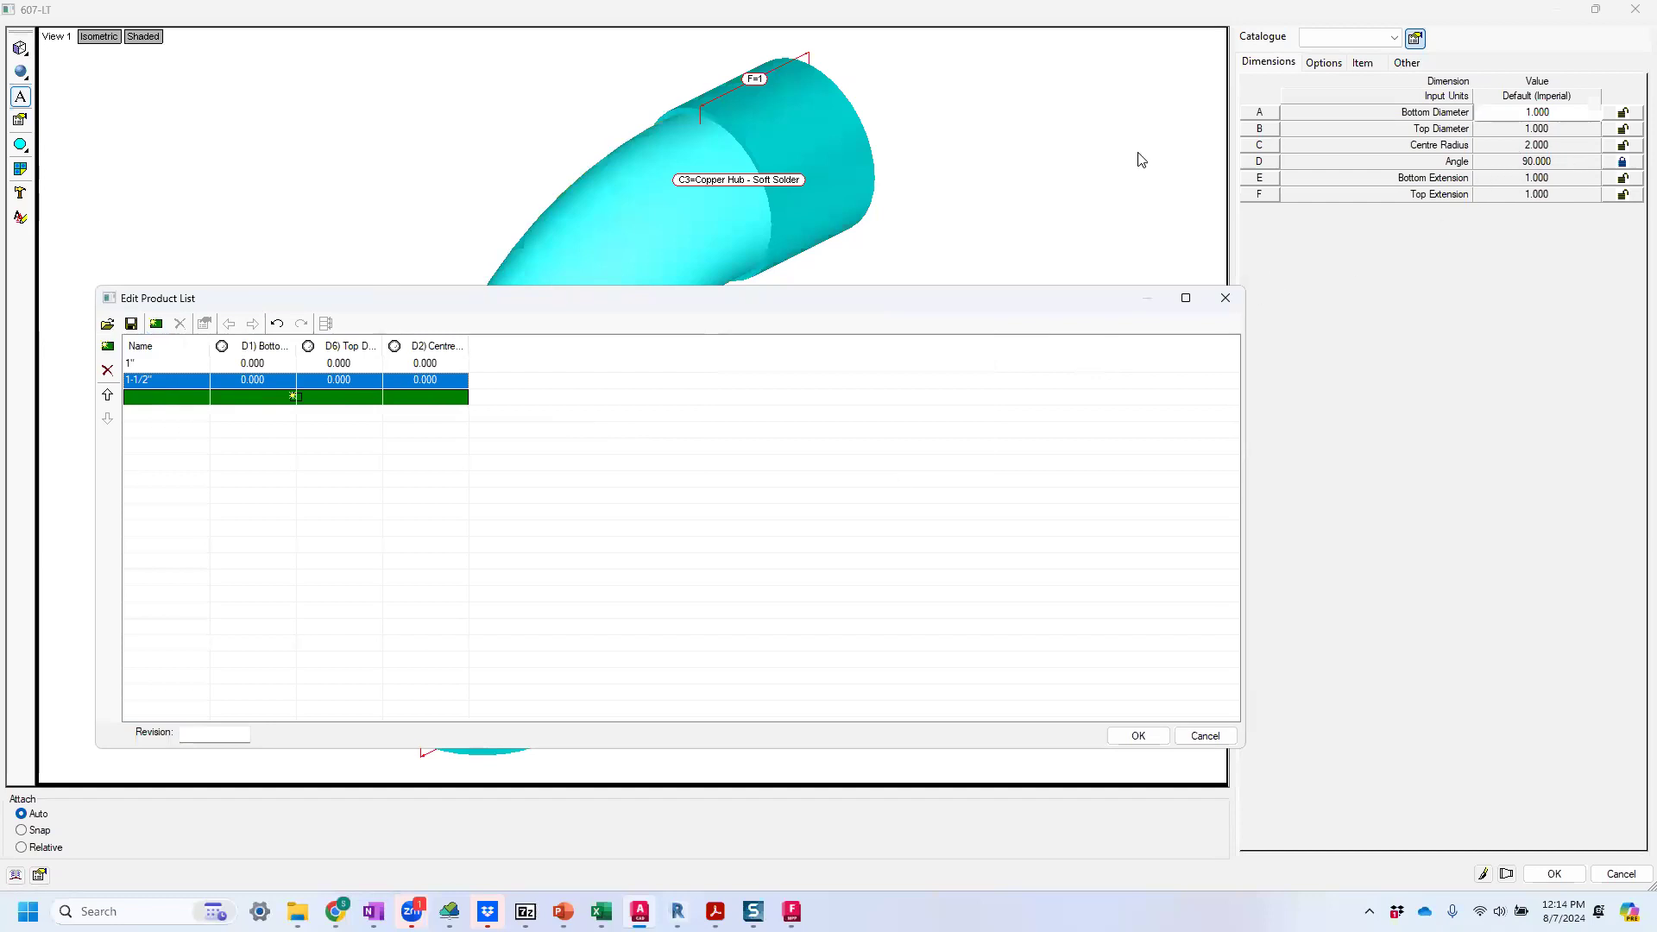
pyautogui.click(161, 328)
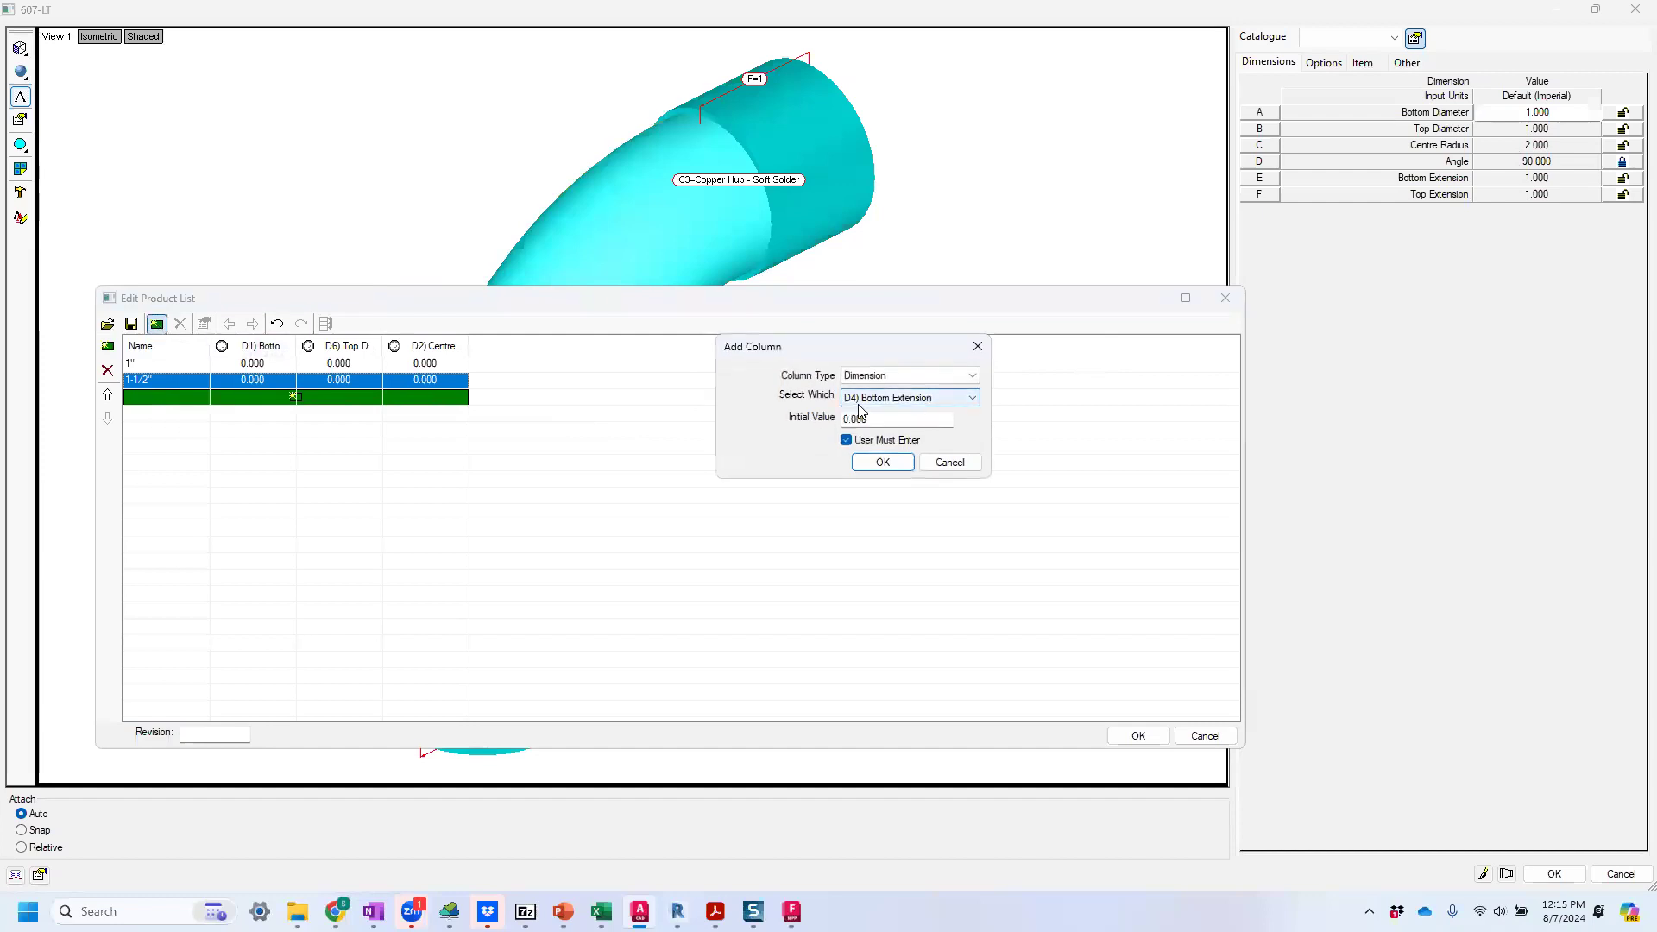
pyautogui.click(883, 462)
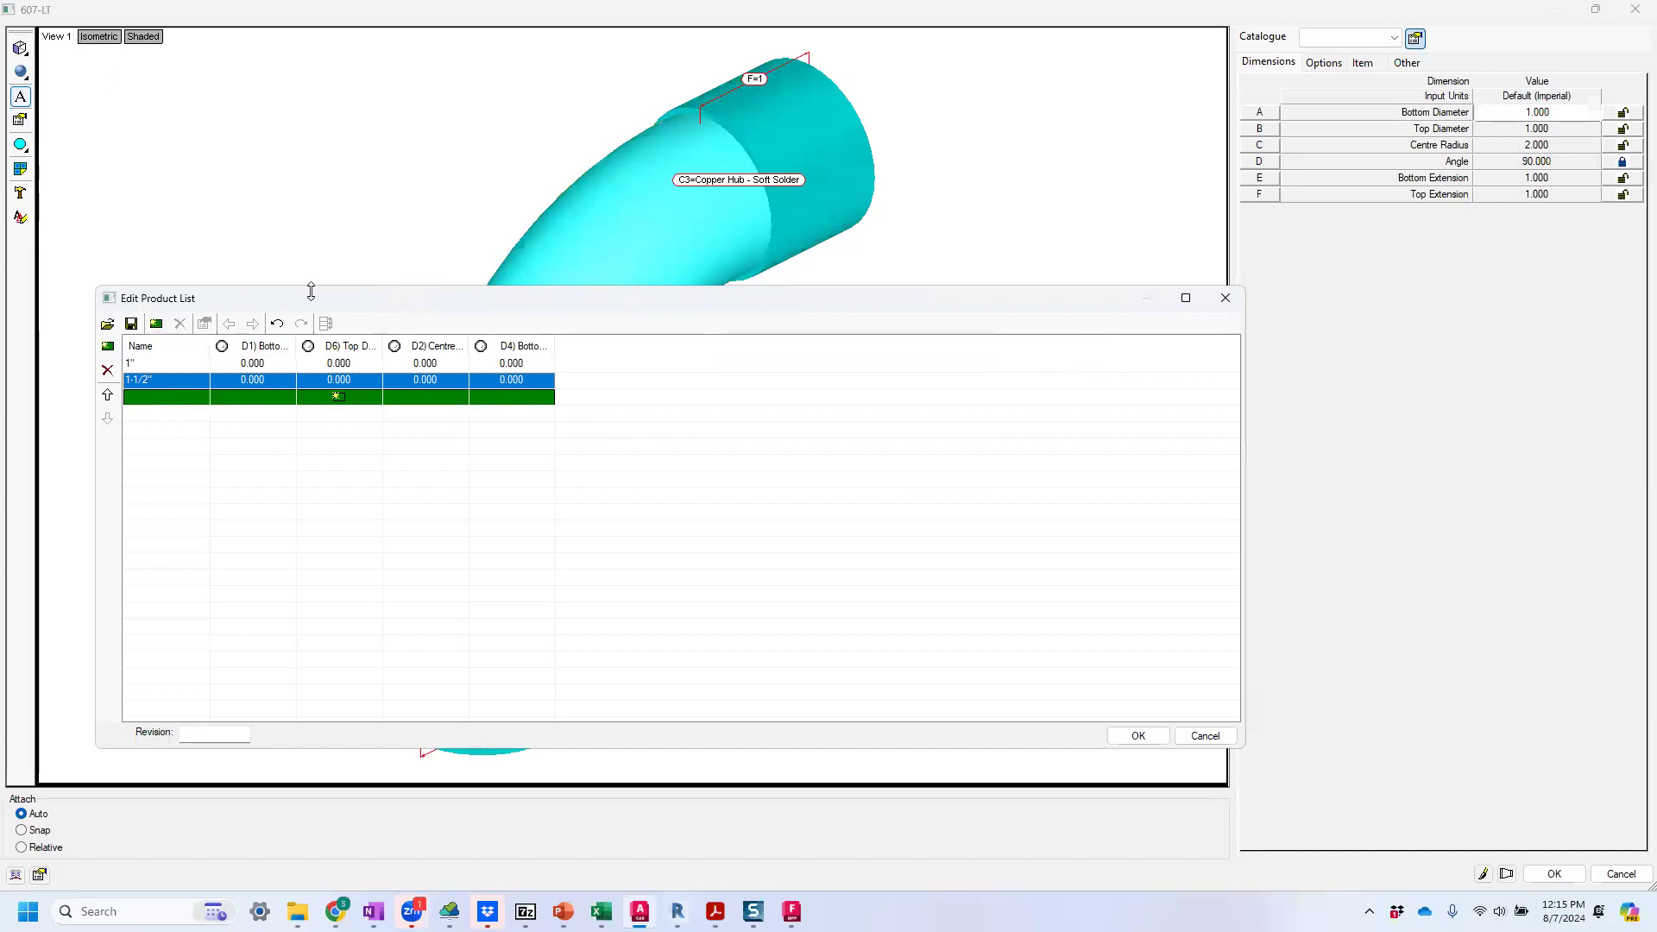
pyautogui.click(157, 325)
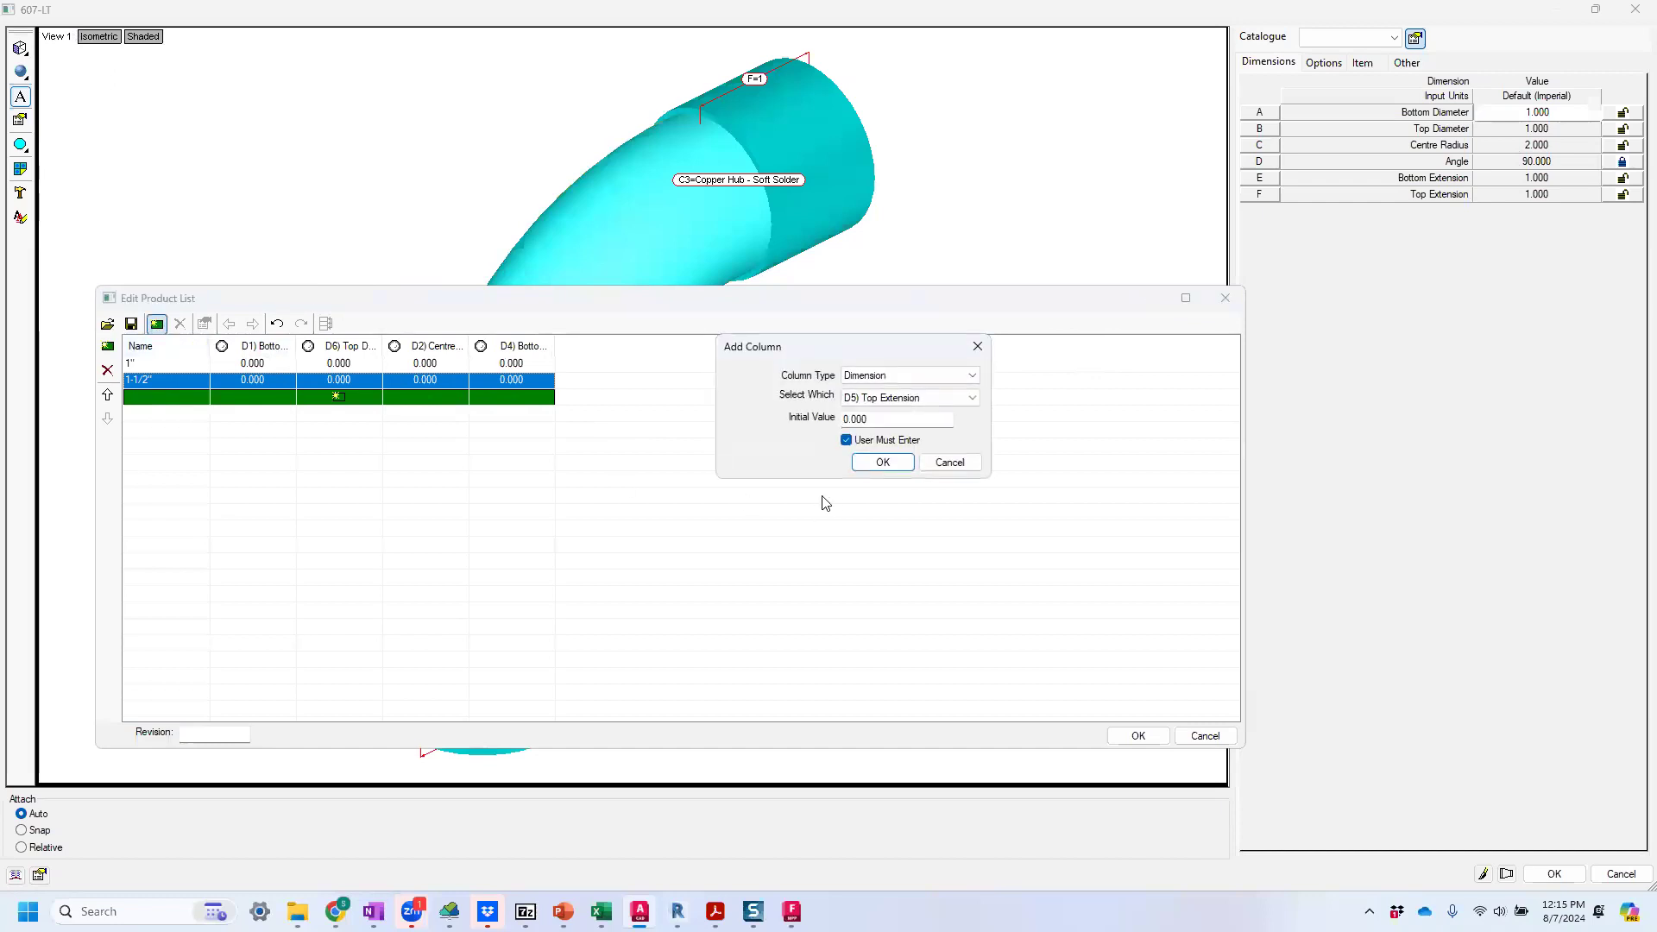
pyautogui.click(876, 464)
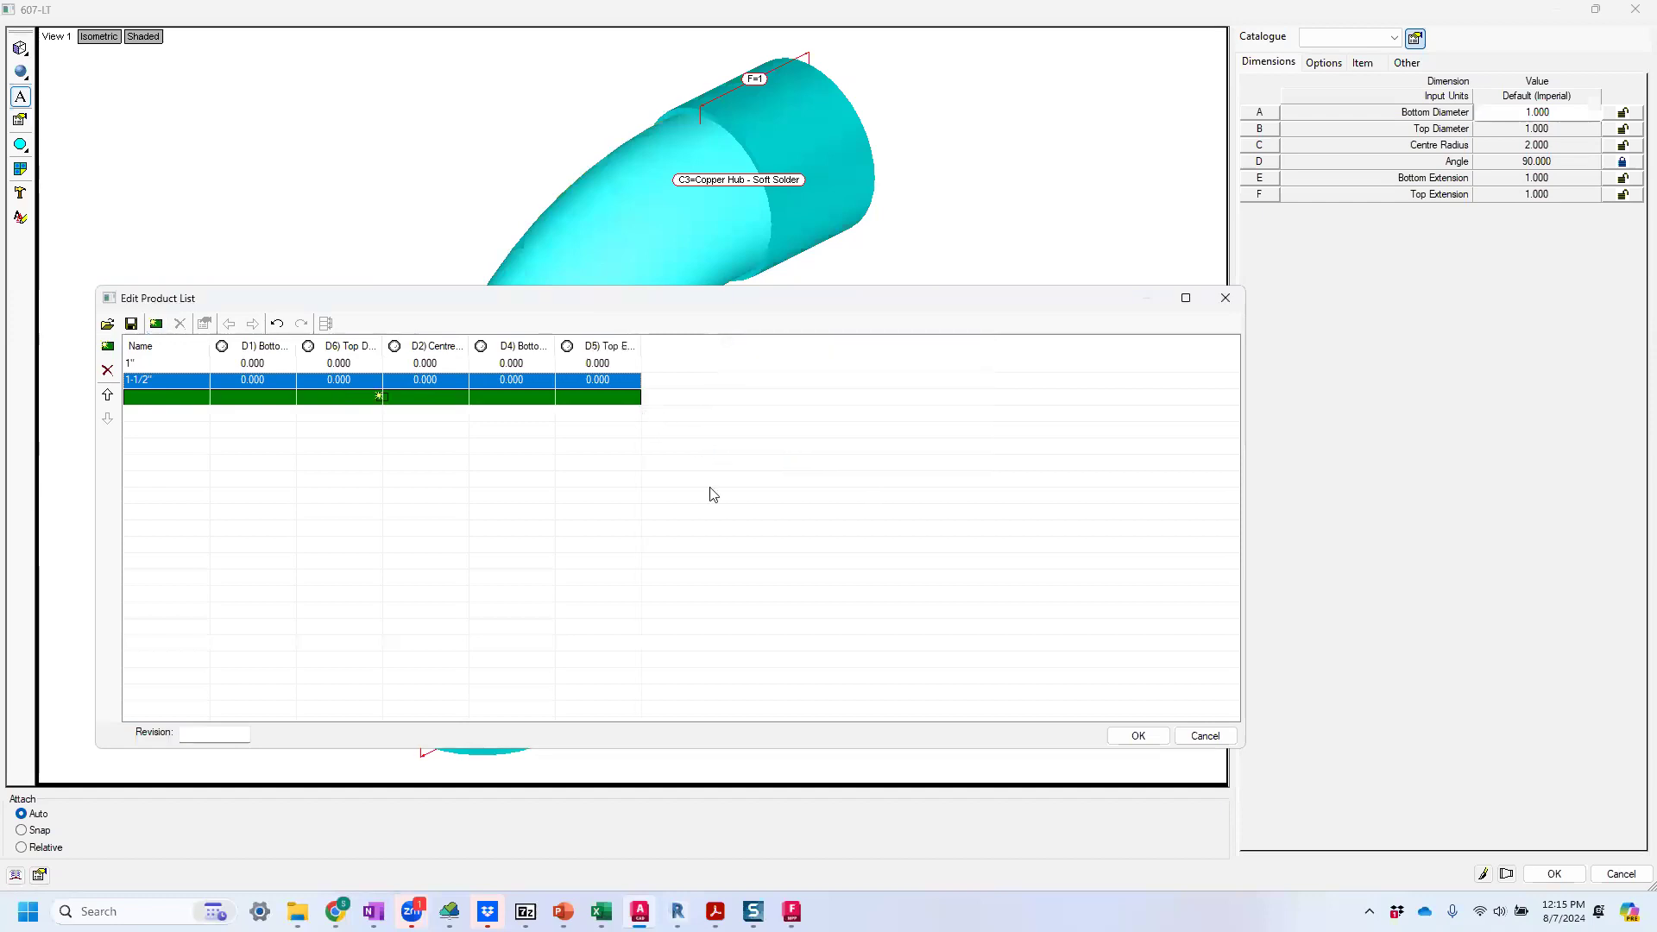
# Set the bottom and top diameters to 1 for the 1" entry and 1.5 for the 1-1/2" entry.
pyautogui.click(274, 366)
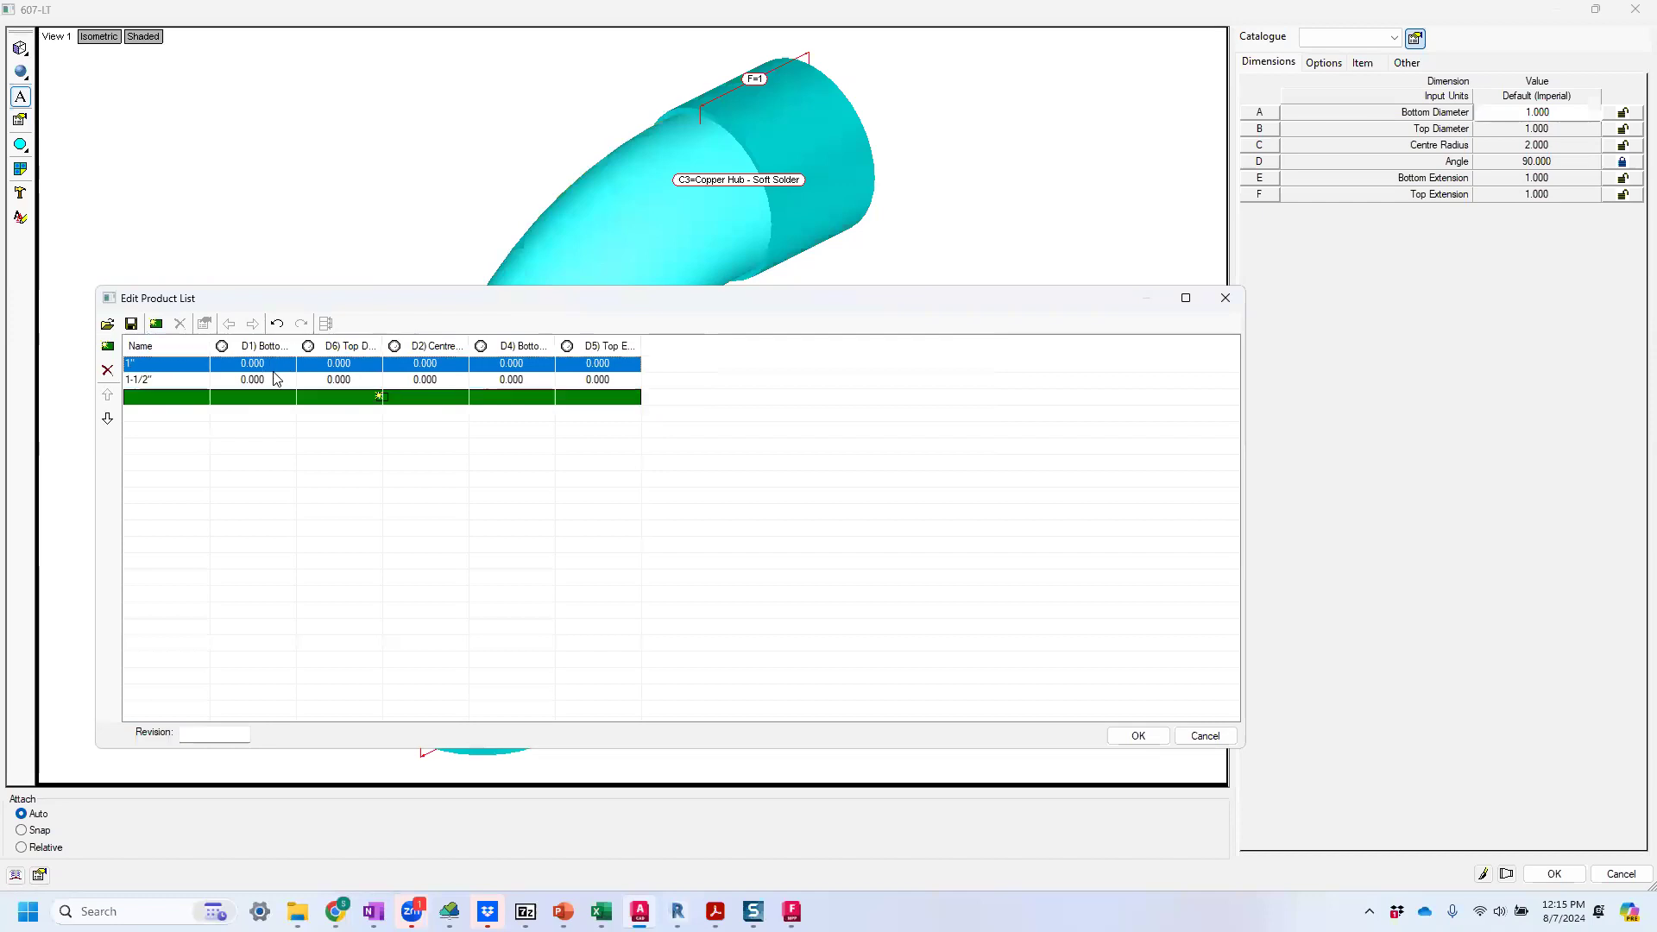
pyautogui.click(274, 367)
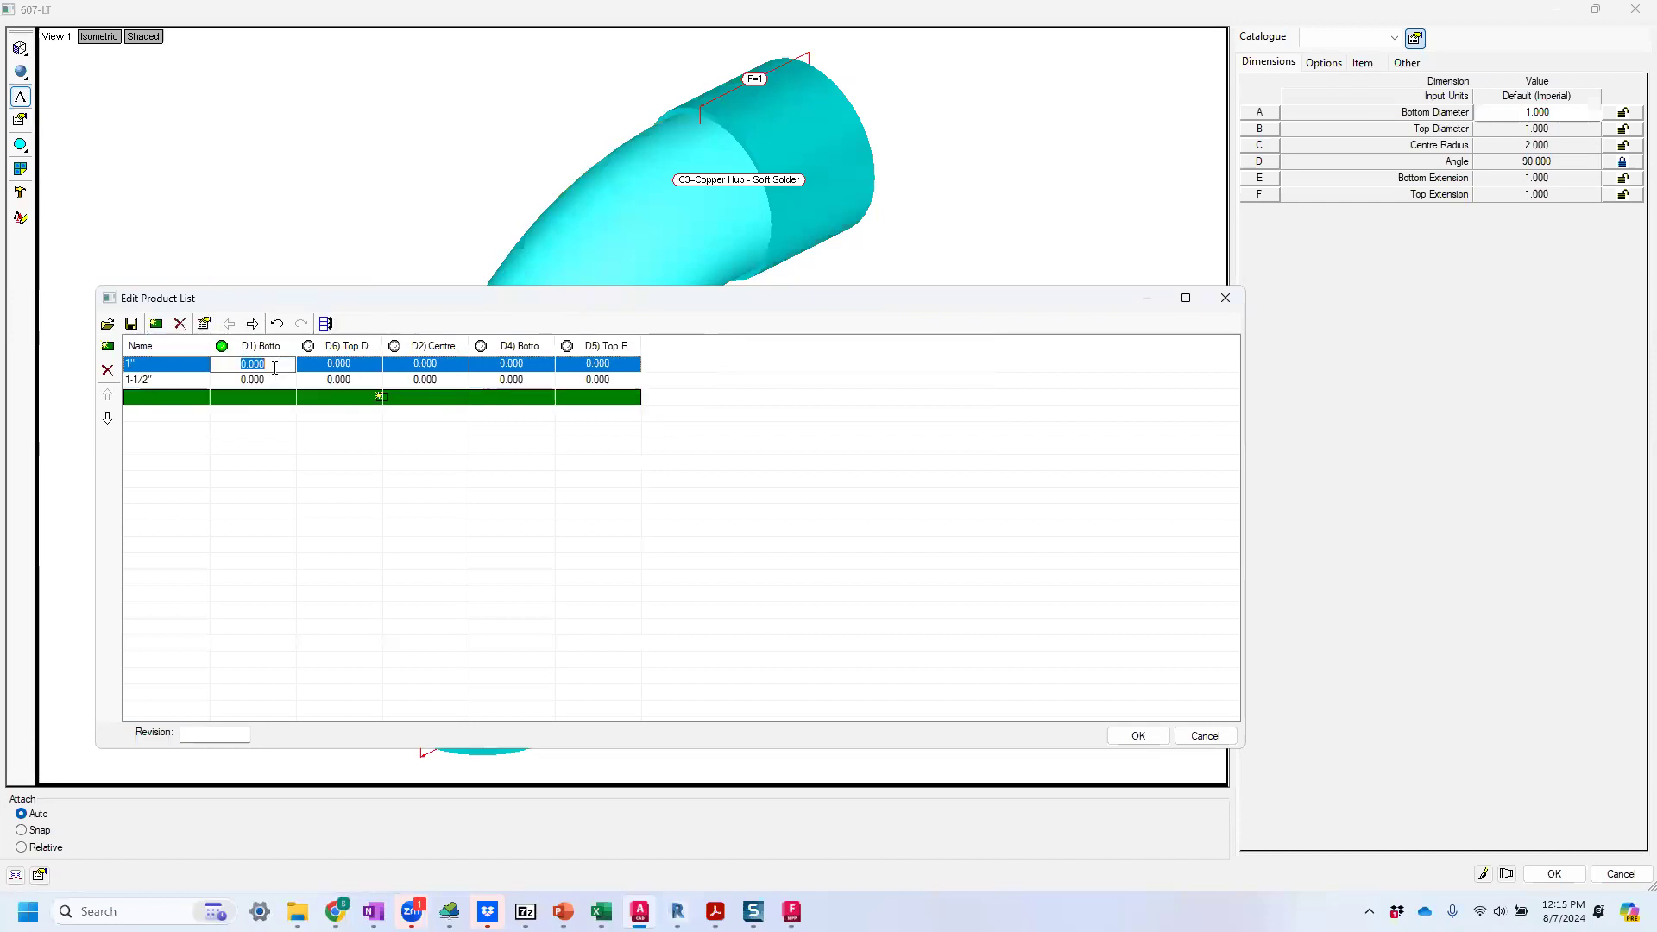
pyautogui.write('1')
pyautogui.click(356, 363)
pyautogui.write('1')
pyautogui.click(272, 381)
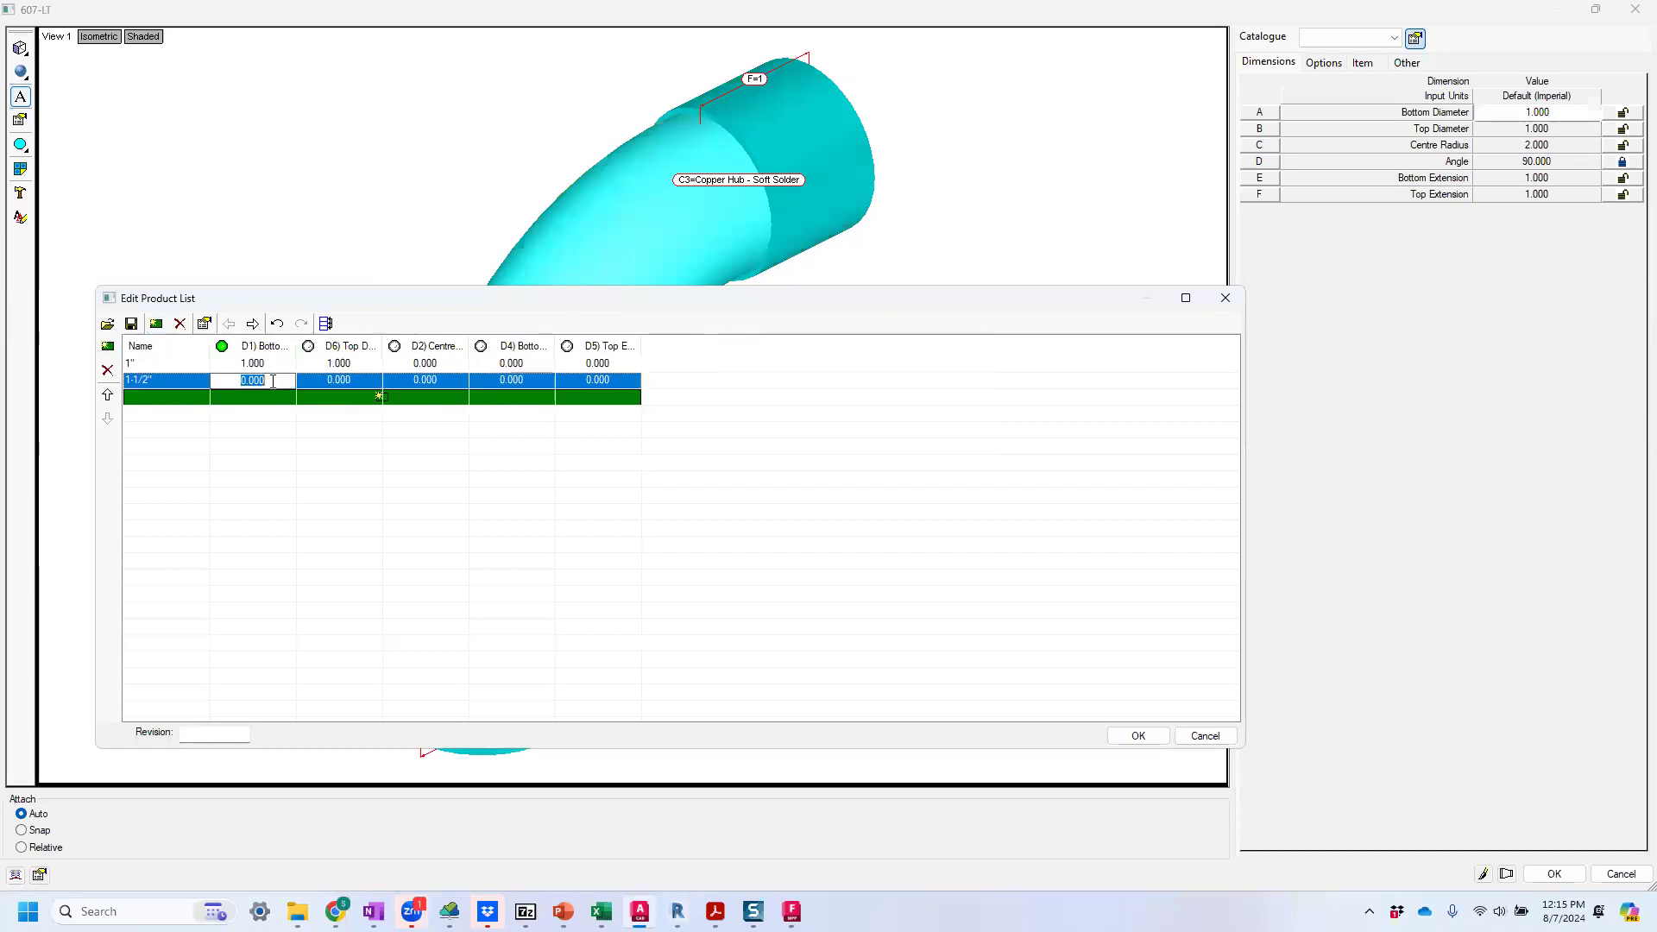
pyautogui.write('1.5')
pyautogui.click(316, 378)
pyautogui.write('1')
# Look up the 607-LT dimensions in the NIBCO PDF in Acrobat and set the 1" entry's Centre Radius to 1.4375 in the product list.
pyautogui.click(436, 363)
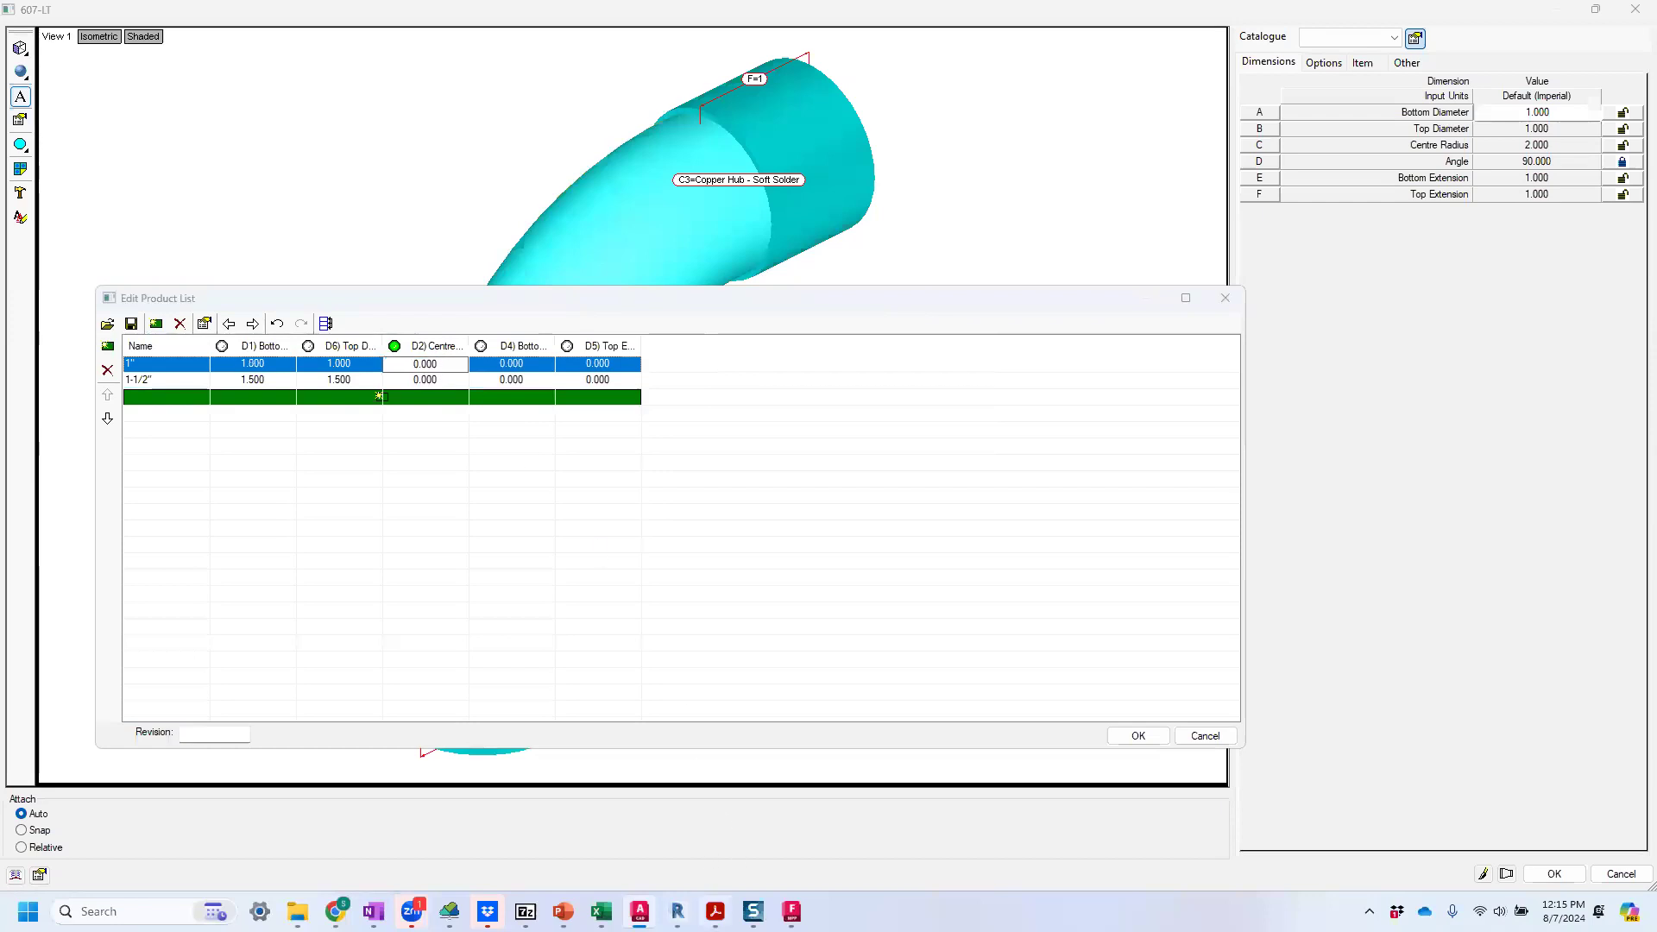
pyautogui.click(715, 911)
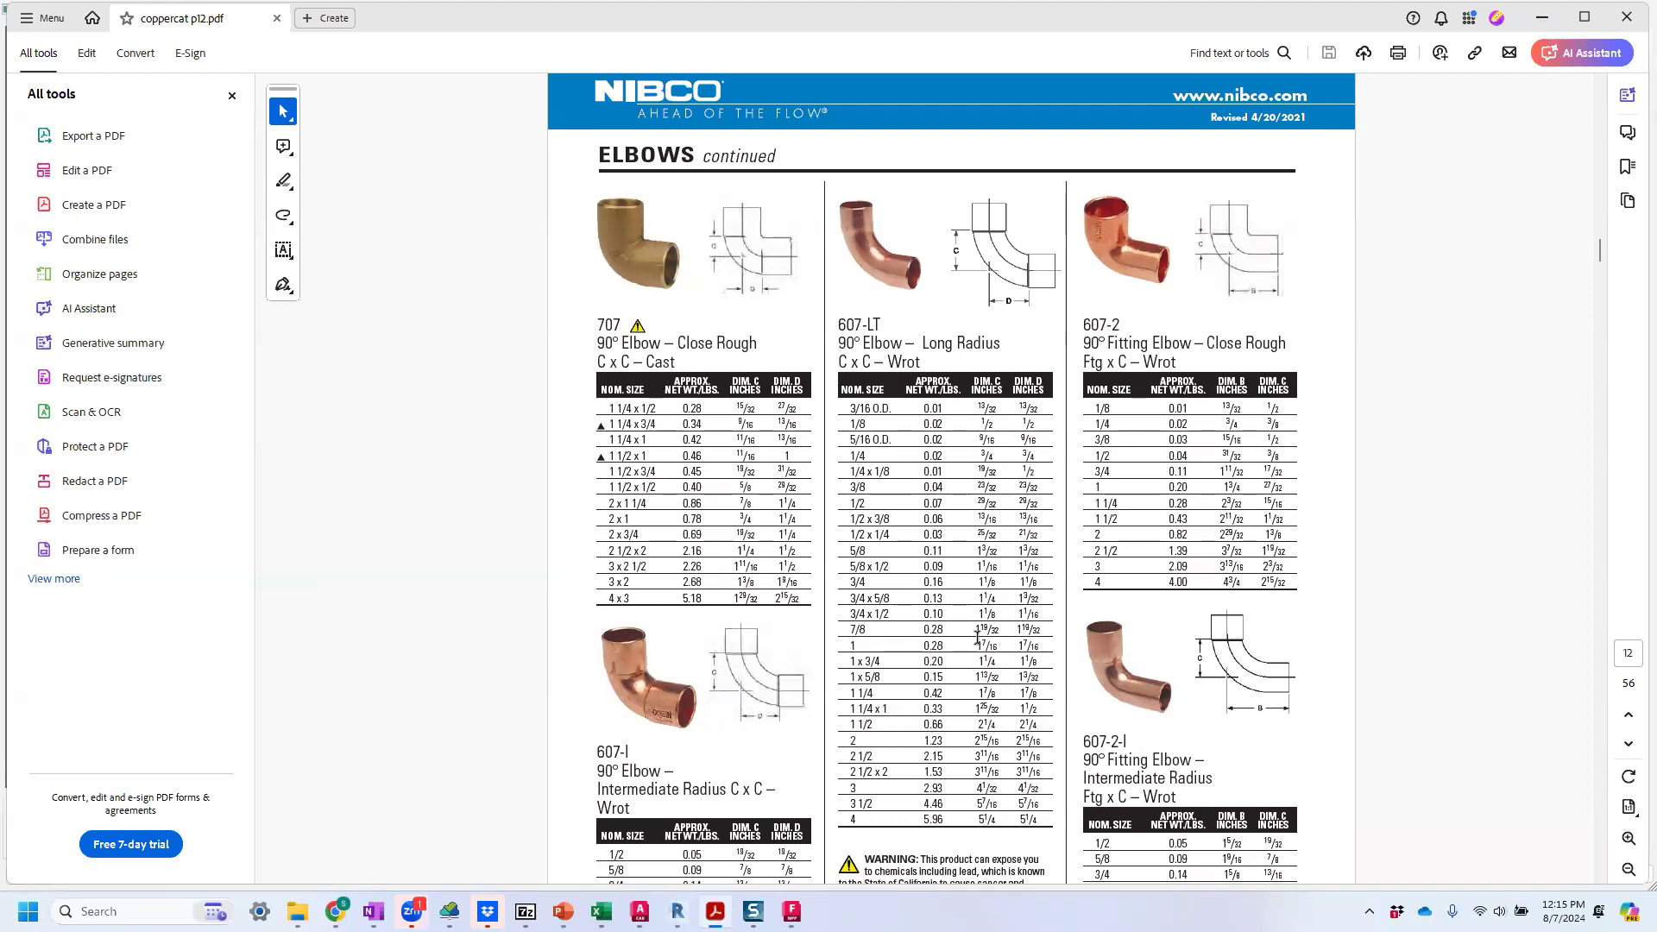
pyautogui.click(1540, 19)
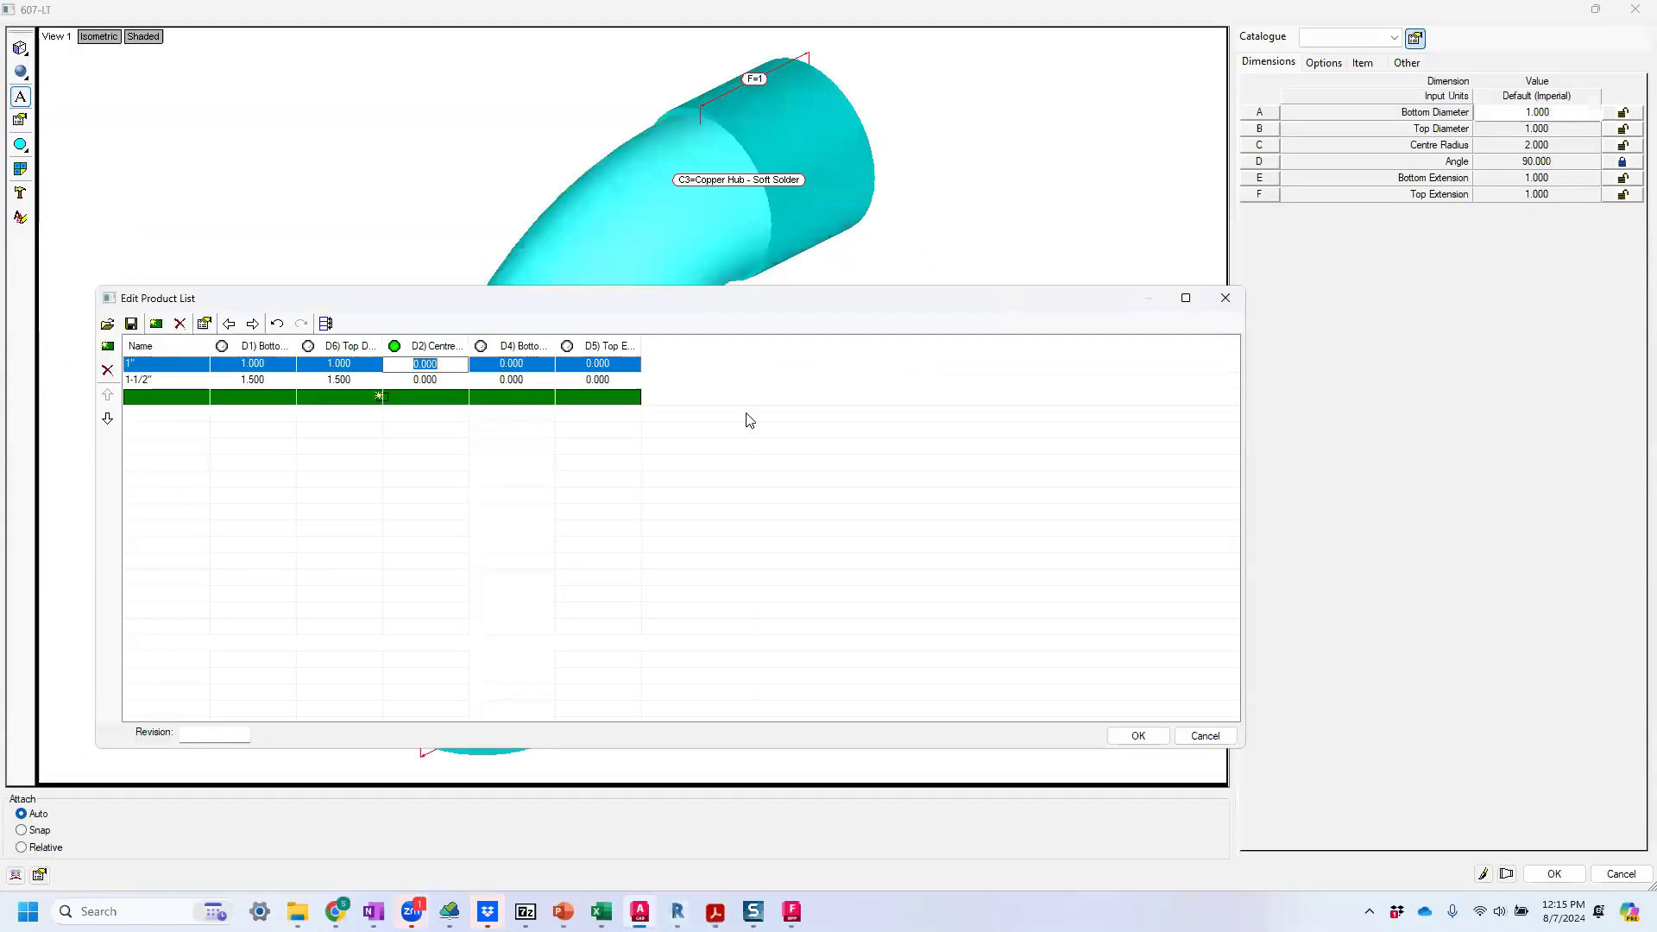
pyautogui.moveTo(416, 361); pyautogui.dragTo(407, 363)
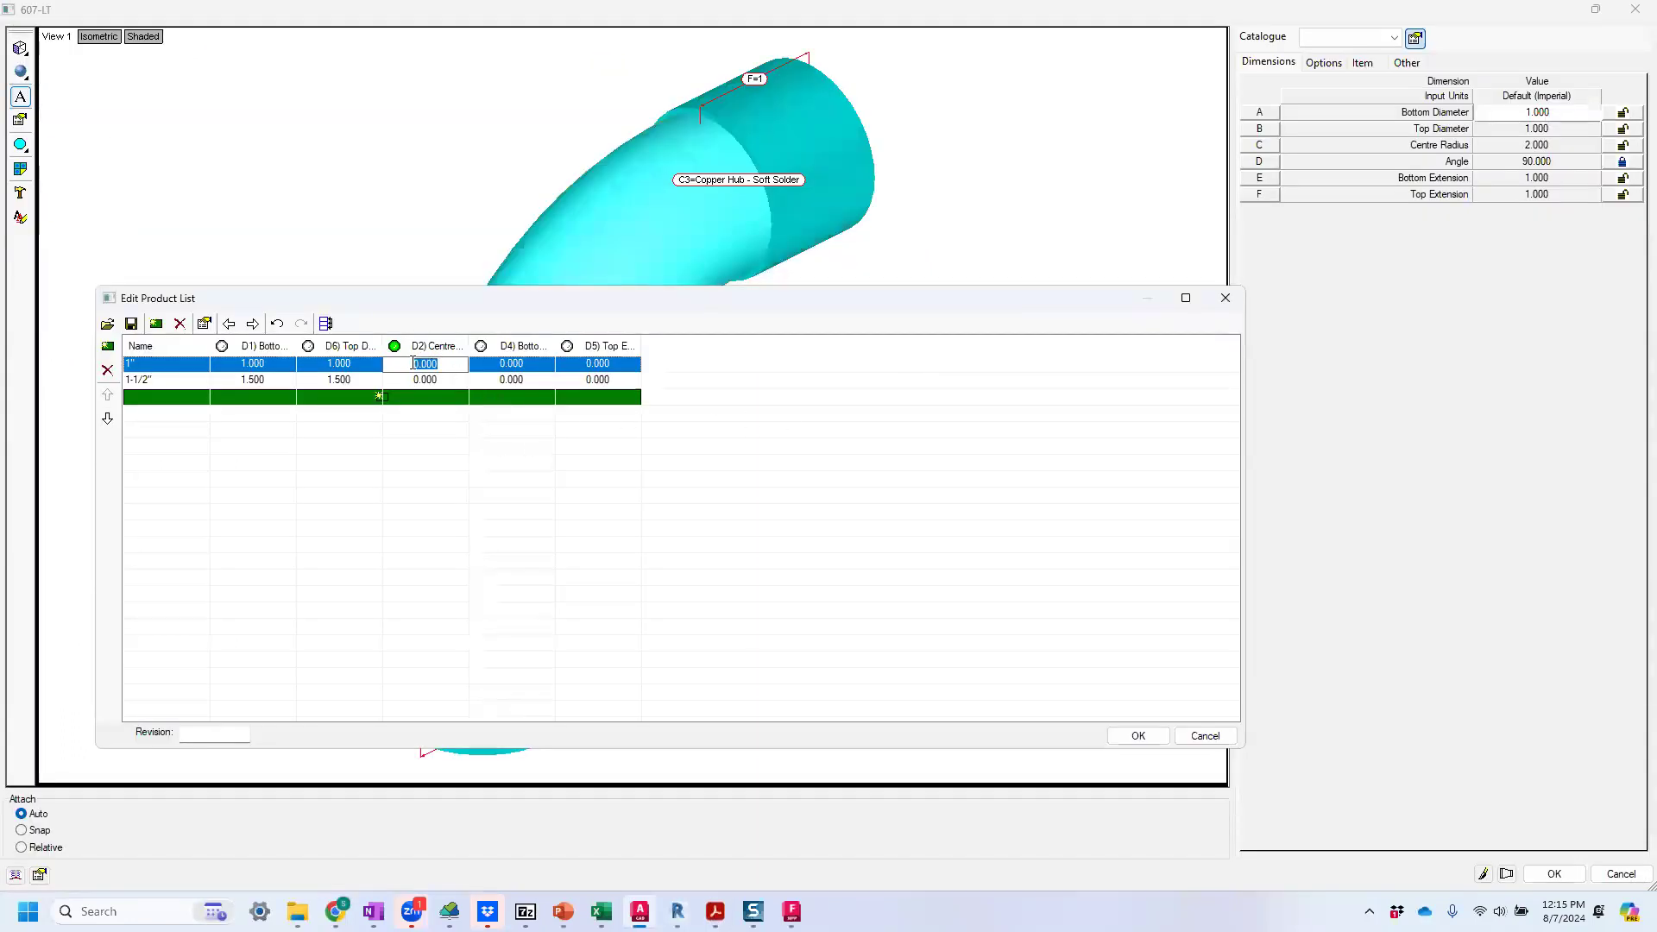
pyautogui.write('1.4375')
pyautogui.press('Tab')
pyautogui.write('1')
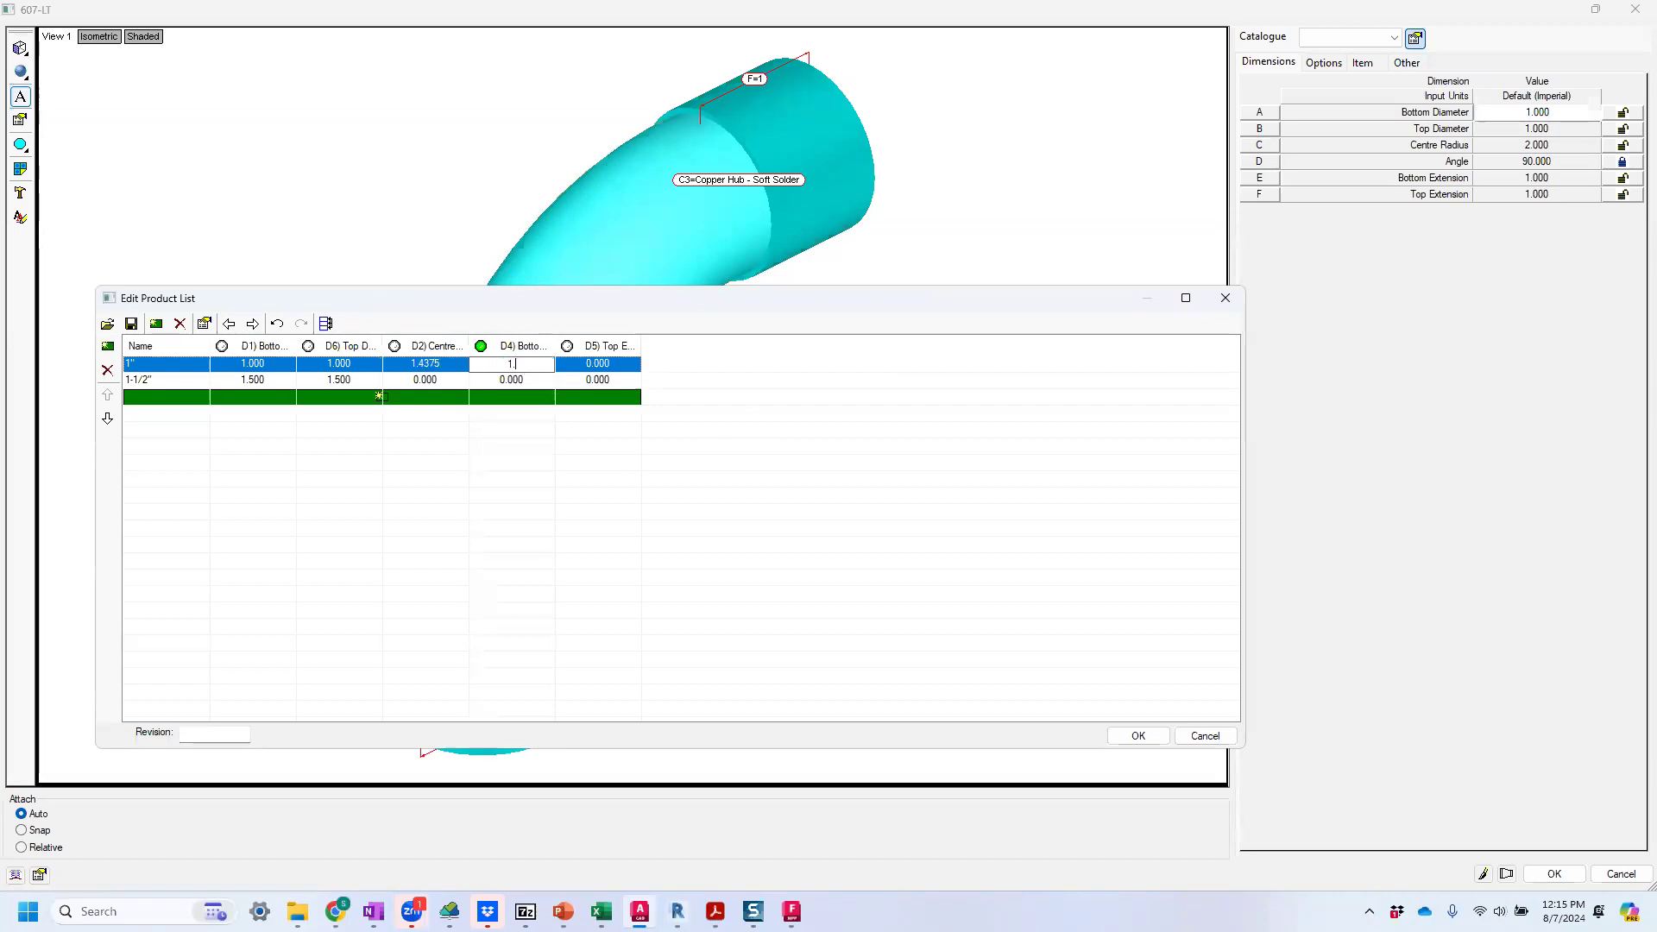
pyautogui.write('.4375')
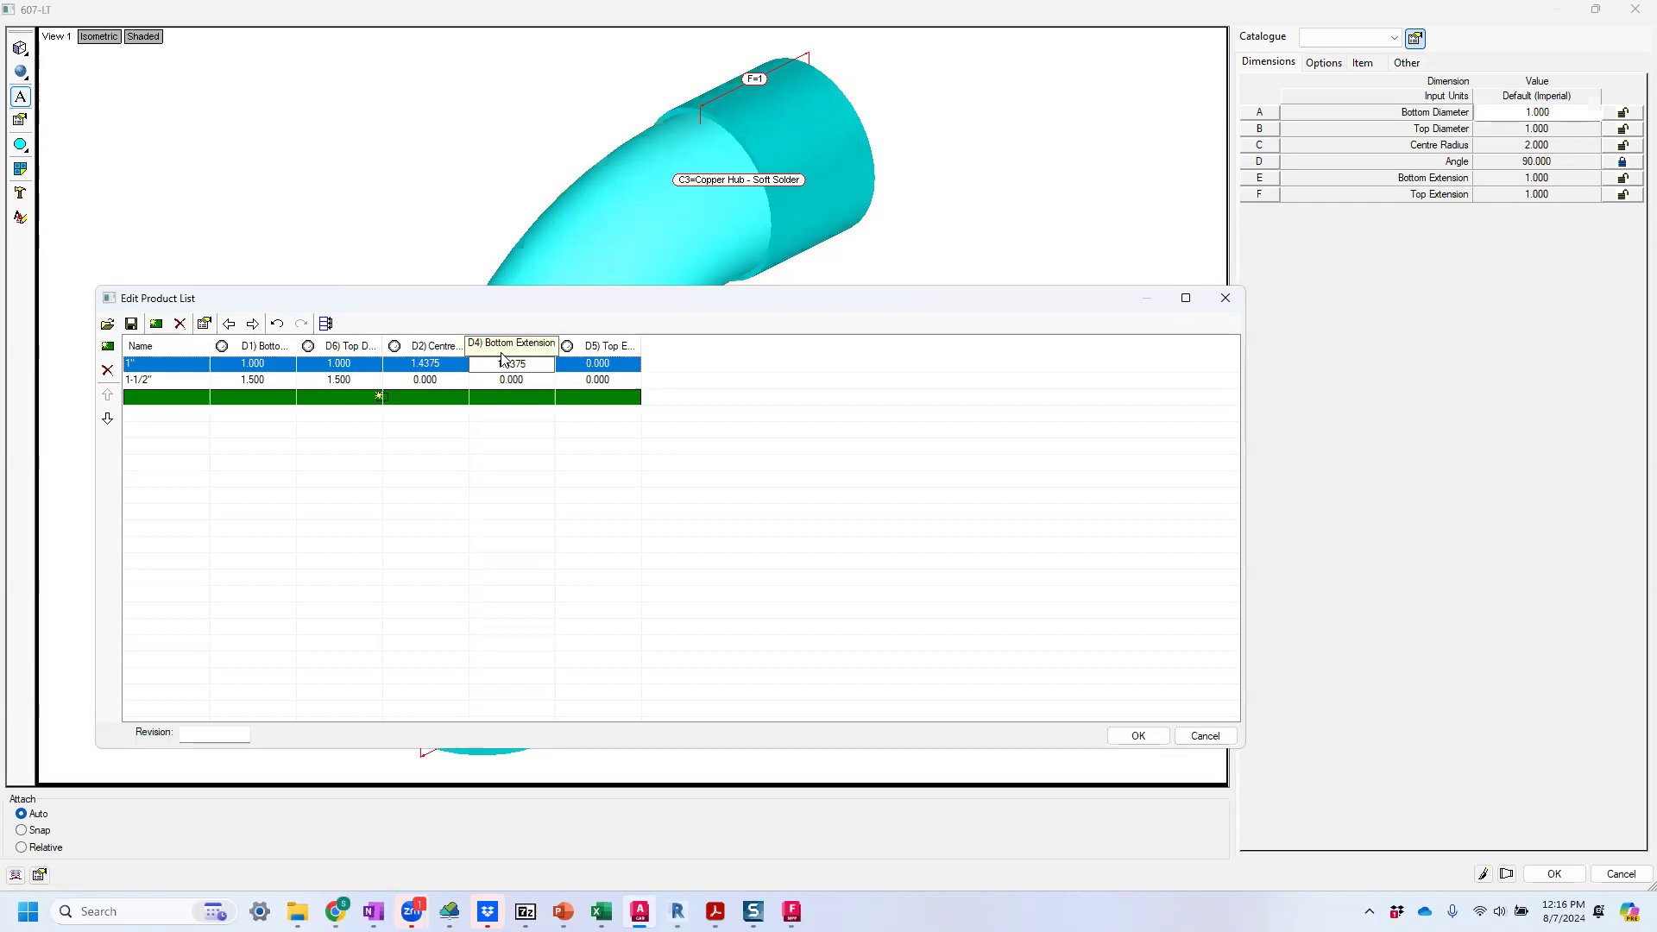
pyautogui.press('Return')
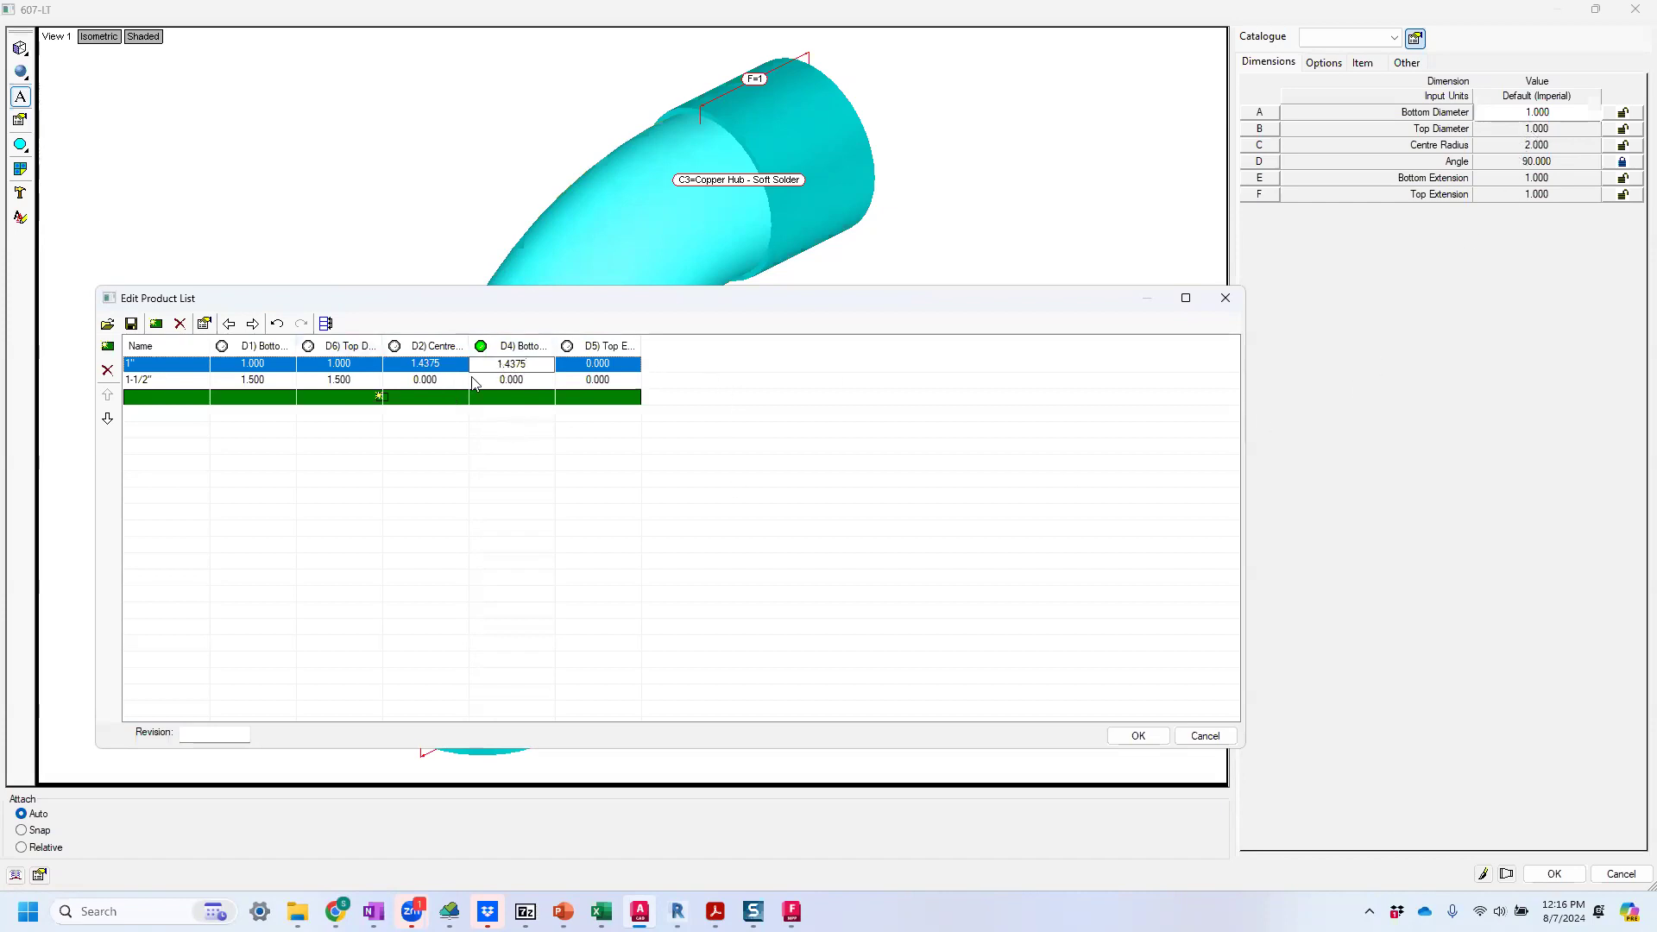
pyautogui.moveTo(542, 368); pyautogui.dragTo(482, 366)
pyautogui.press('Delete')
# Set the 1-1/2" entry's Centre Radius to 2.25 and accept the product list.
pyautogui.click(436, 387)
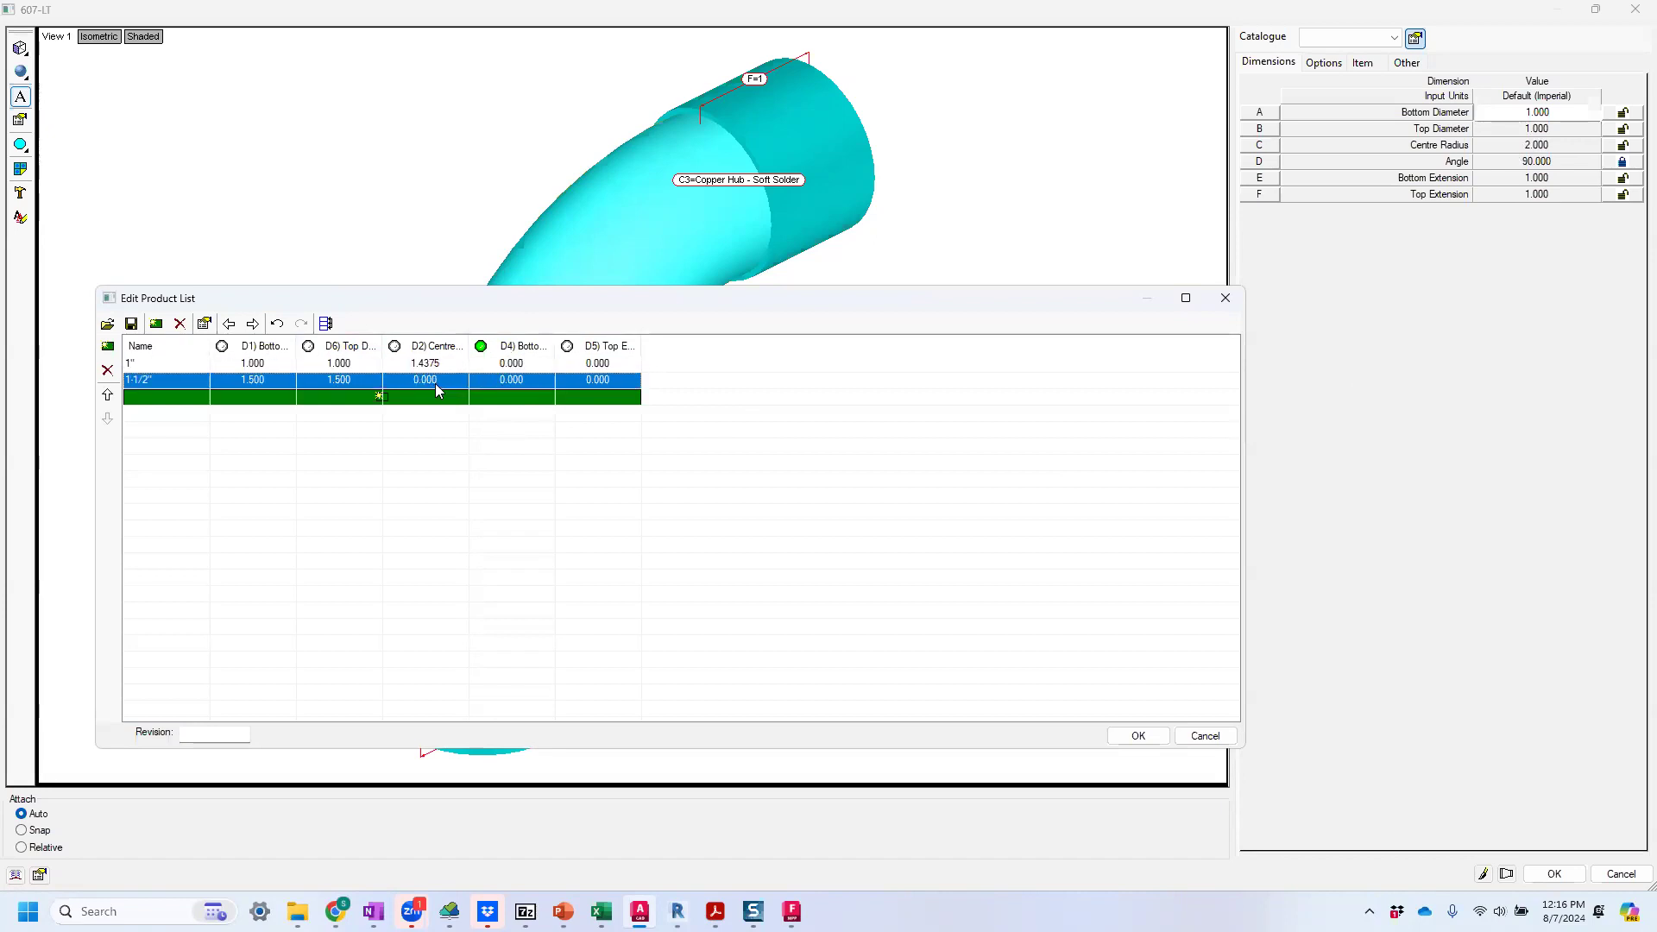
pyautogui.click(430, 382)
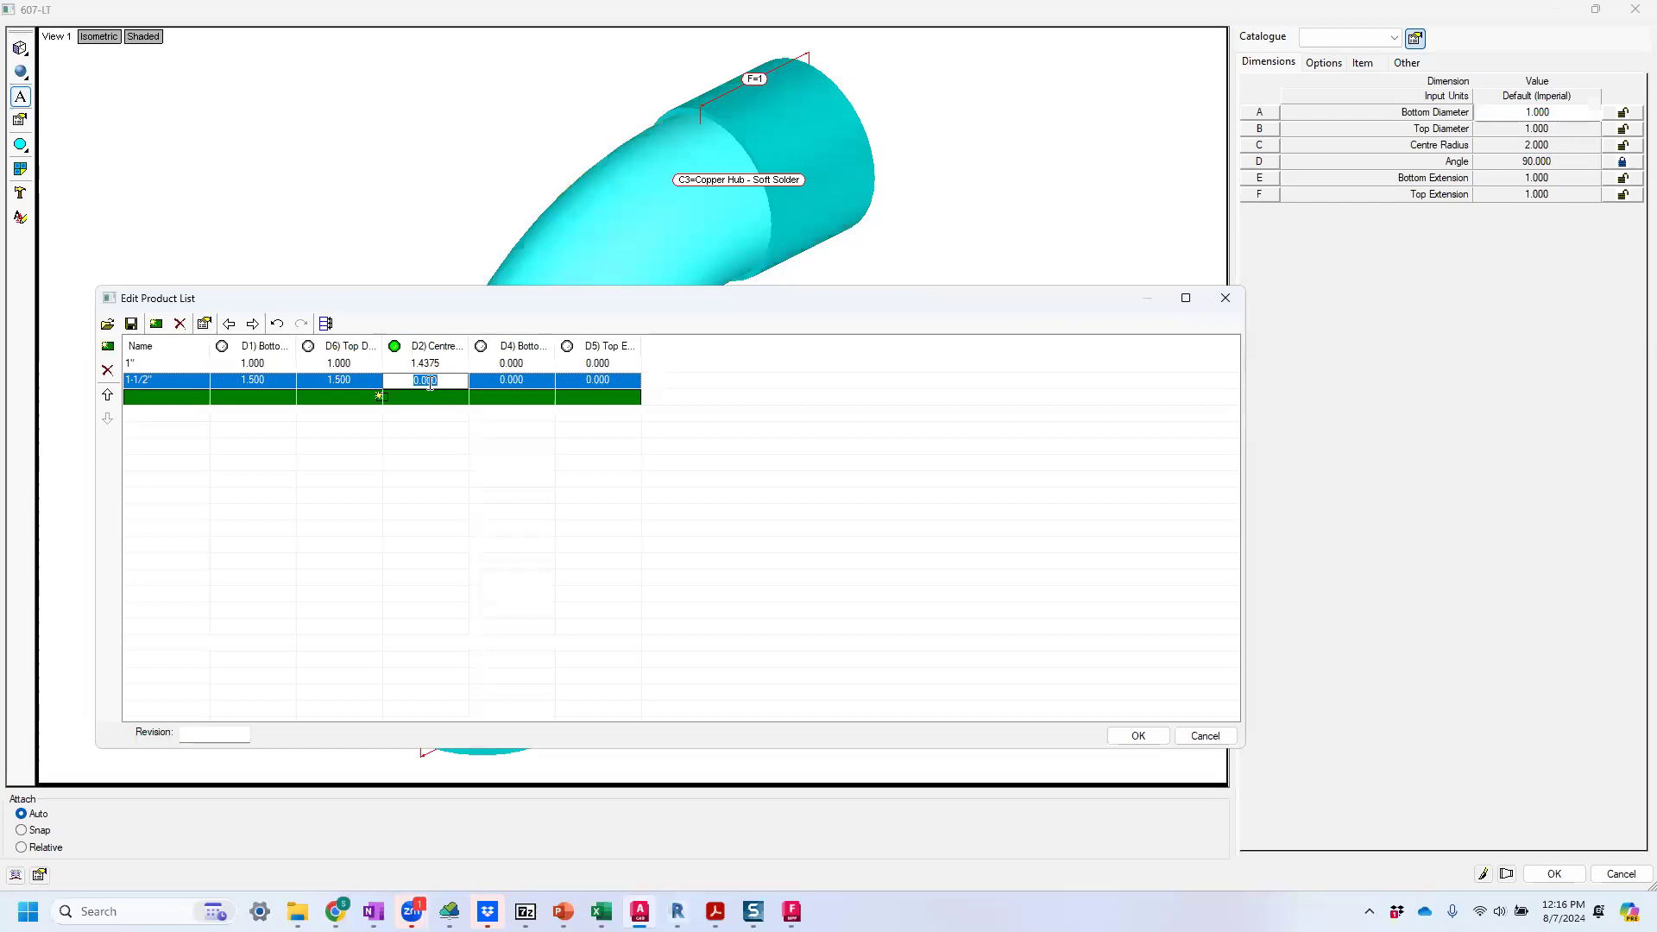
pyautogui.write('2.25')
pyautogui.click(1137, 736)
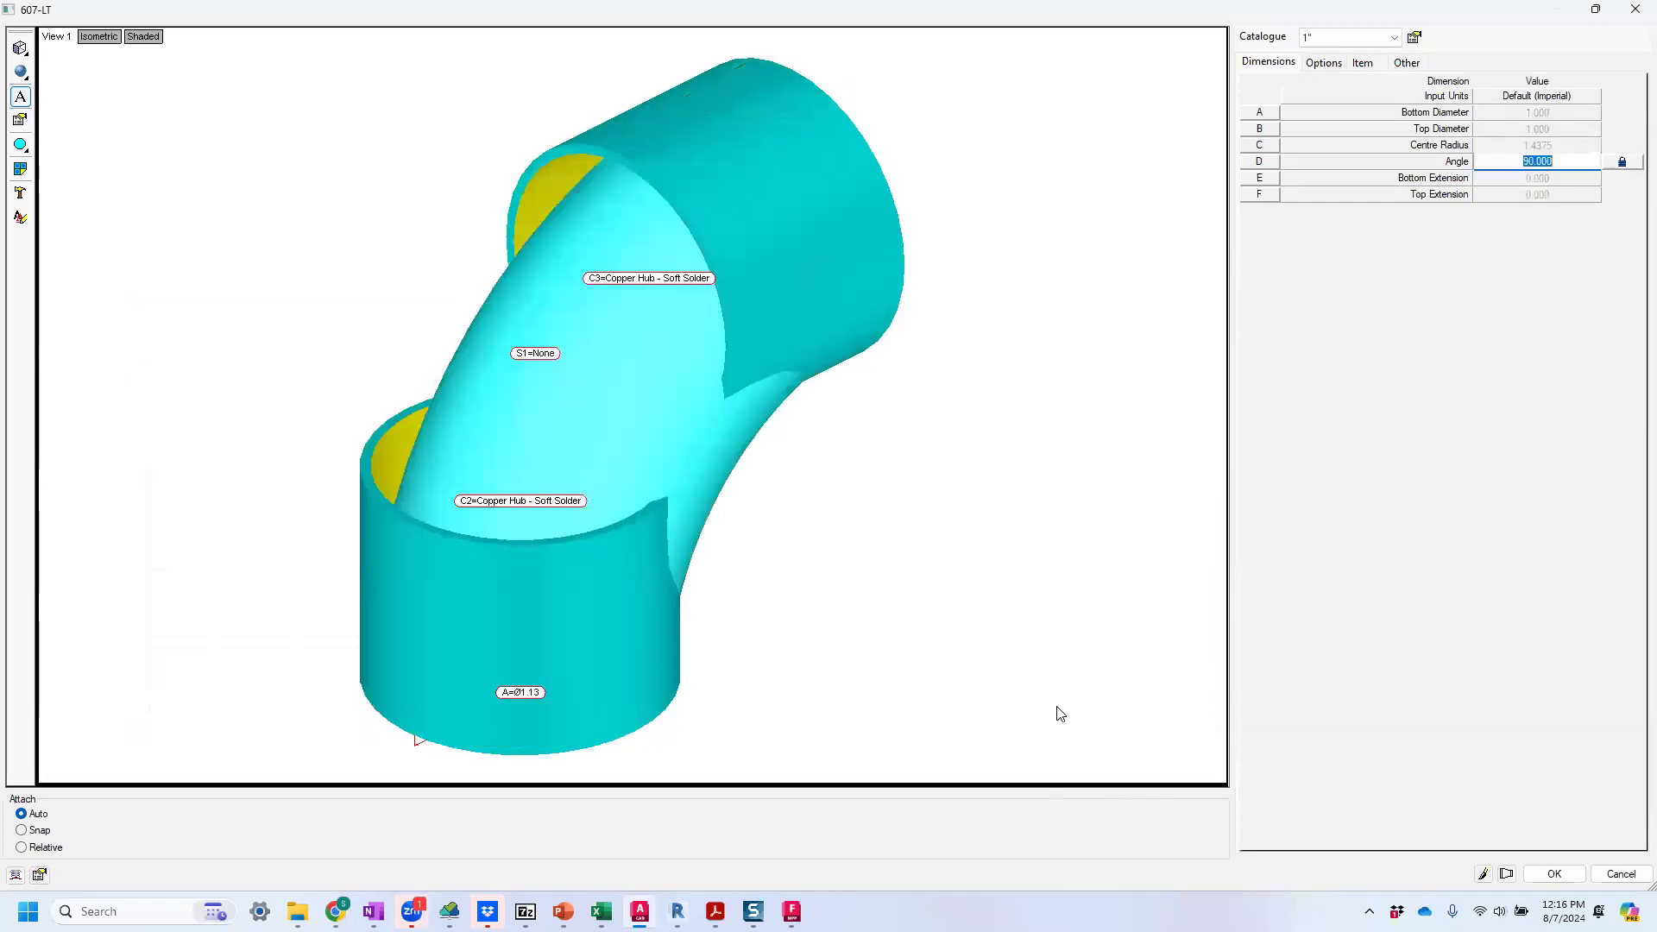
# Examine the Copper Hub - Soft Solder connector's draw parameters for the extensions at the 1.000 and 1.500 diameters, and return to the item.
pyautogui.moveTo(702, 376); pyautogui.dragTo(646, 398)
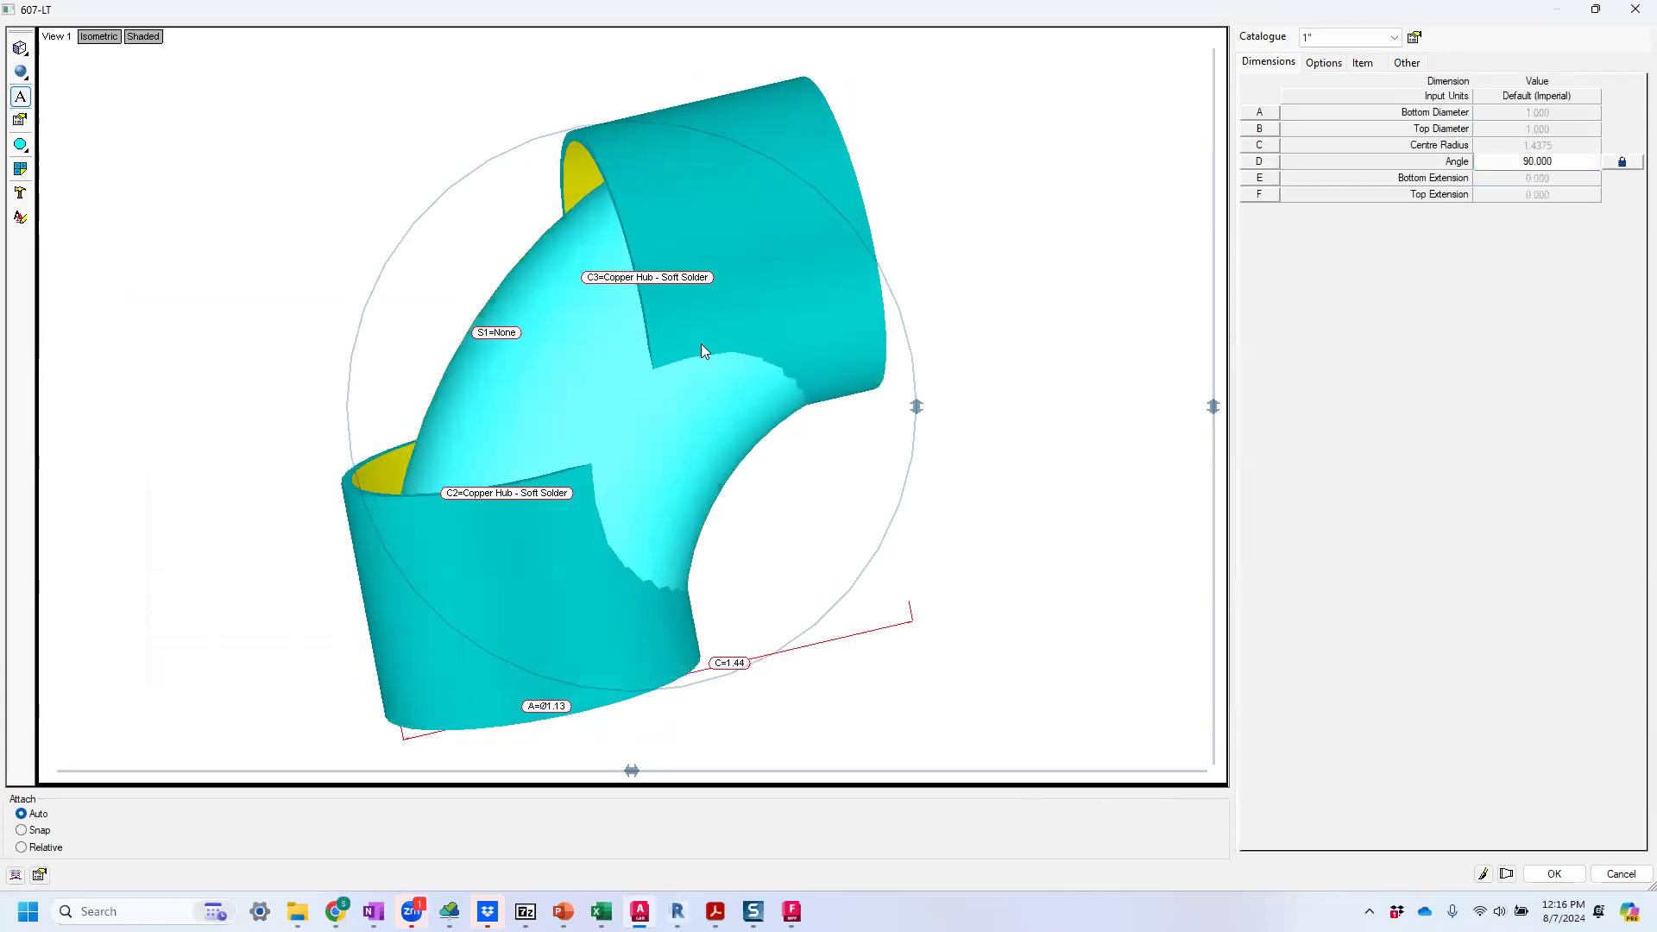
pyautogui.click(1416, 65)
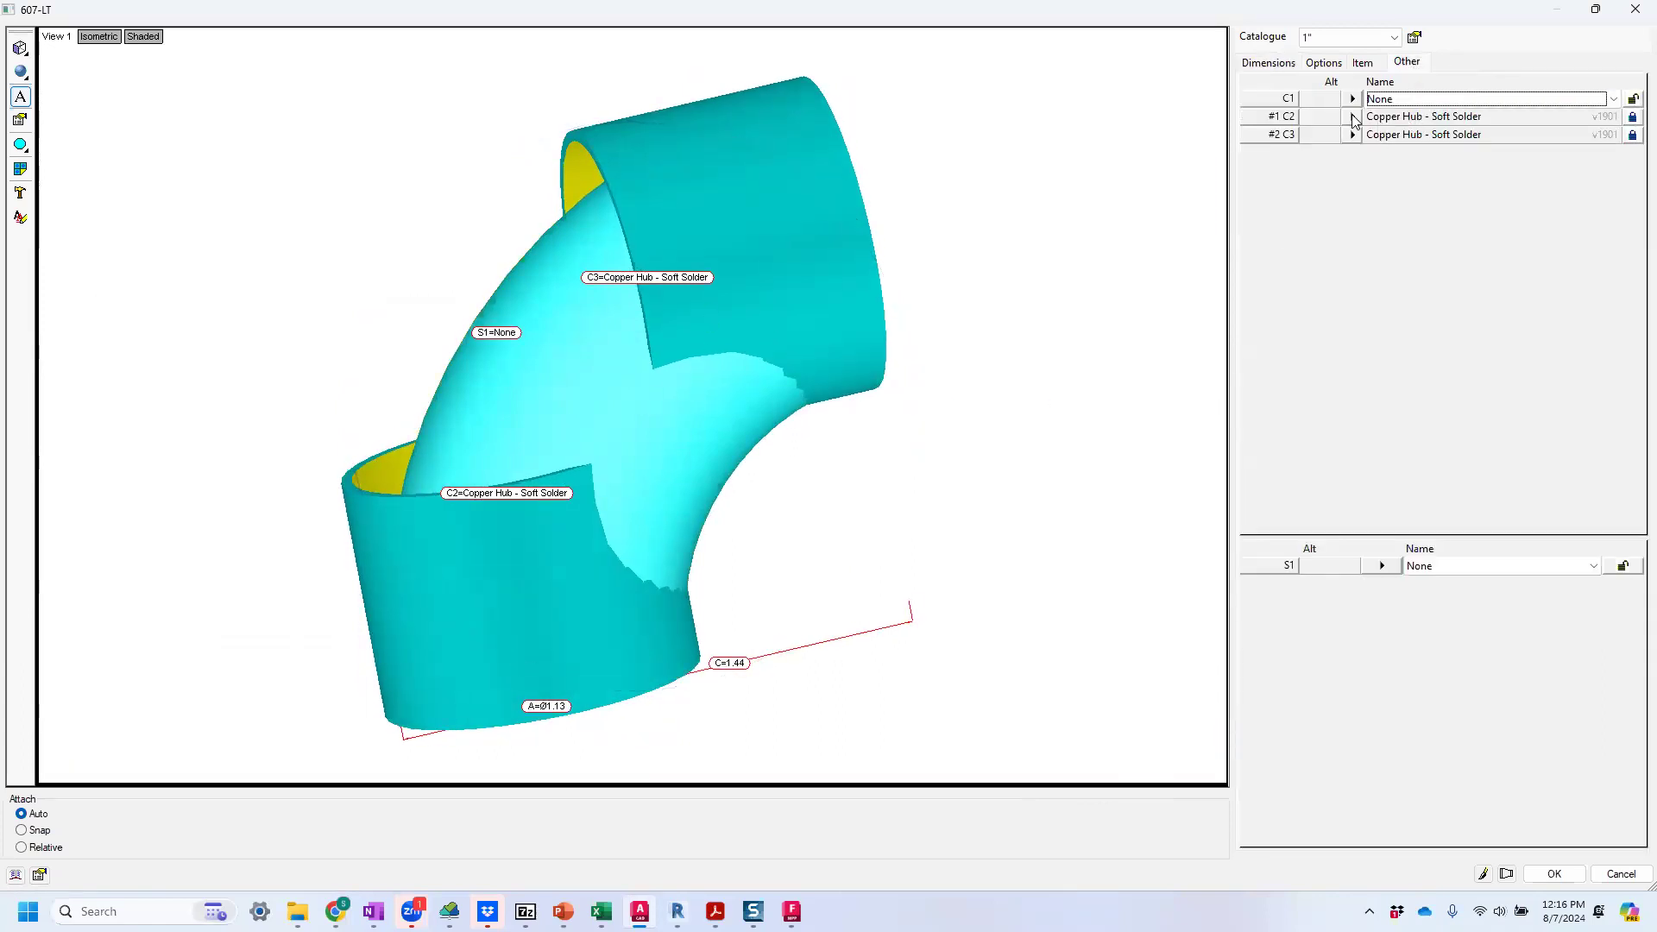
pyautogui.click(1353, 117)
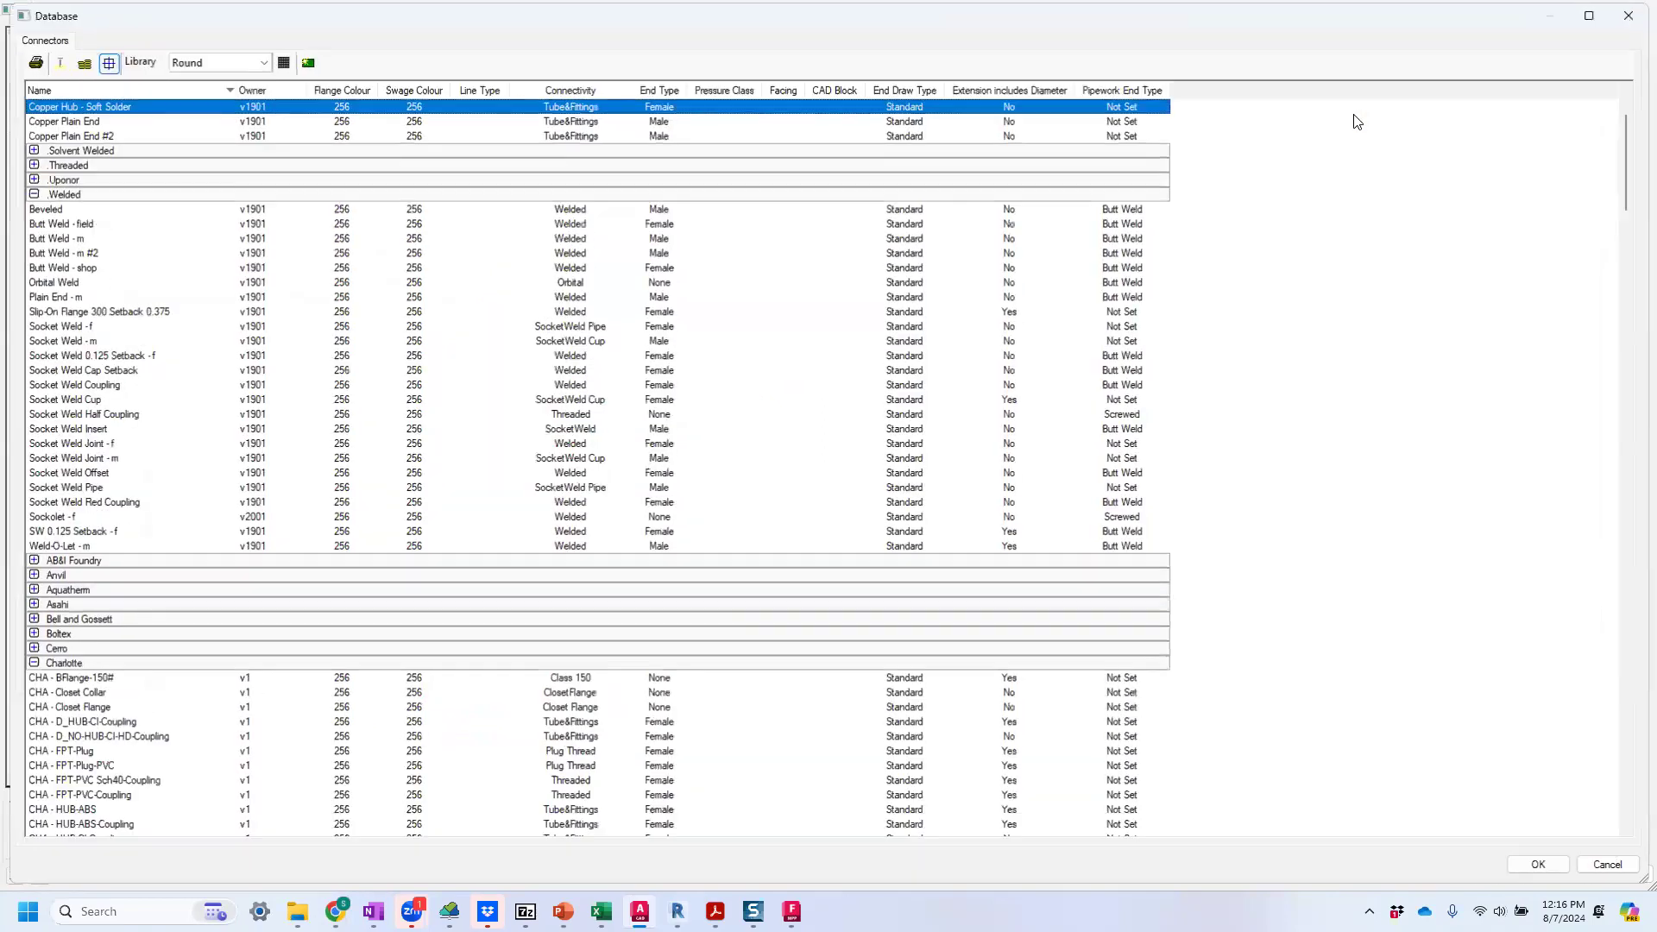
pyautogui.doubleClick(73, 107)
pyautogui.click(483, 483)
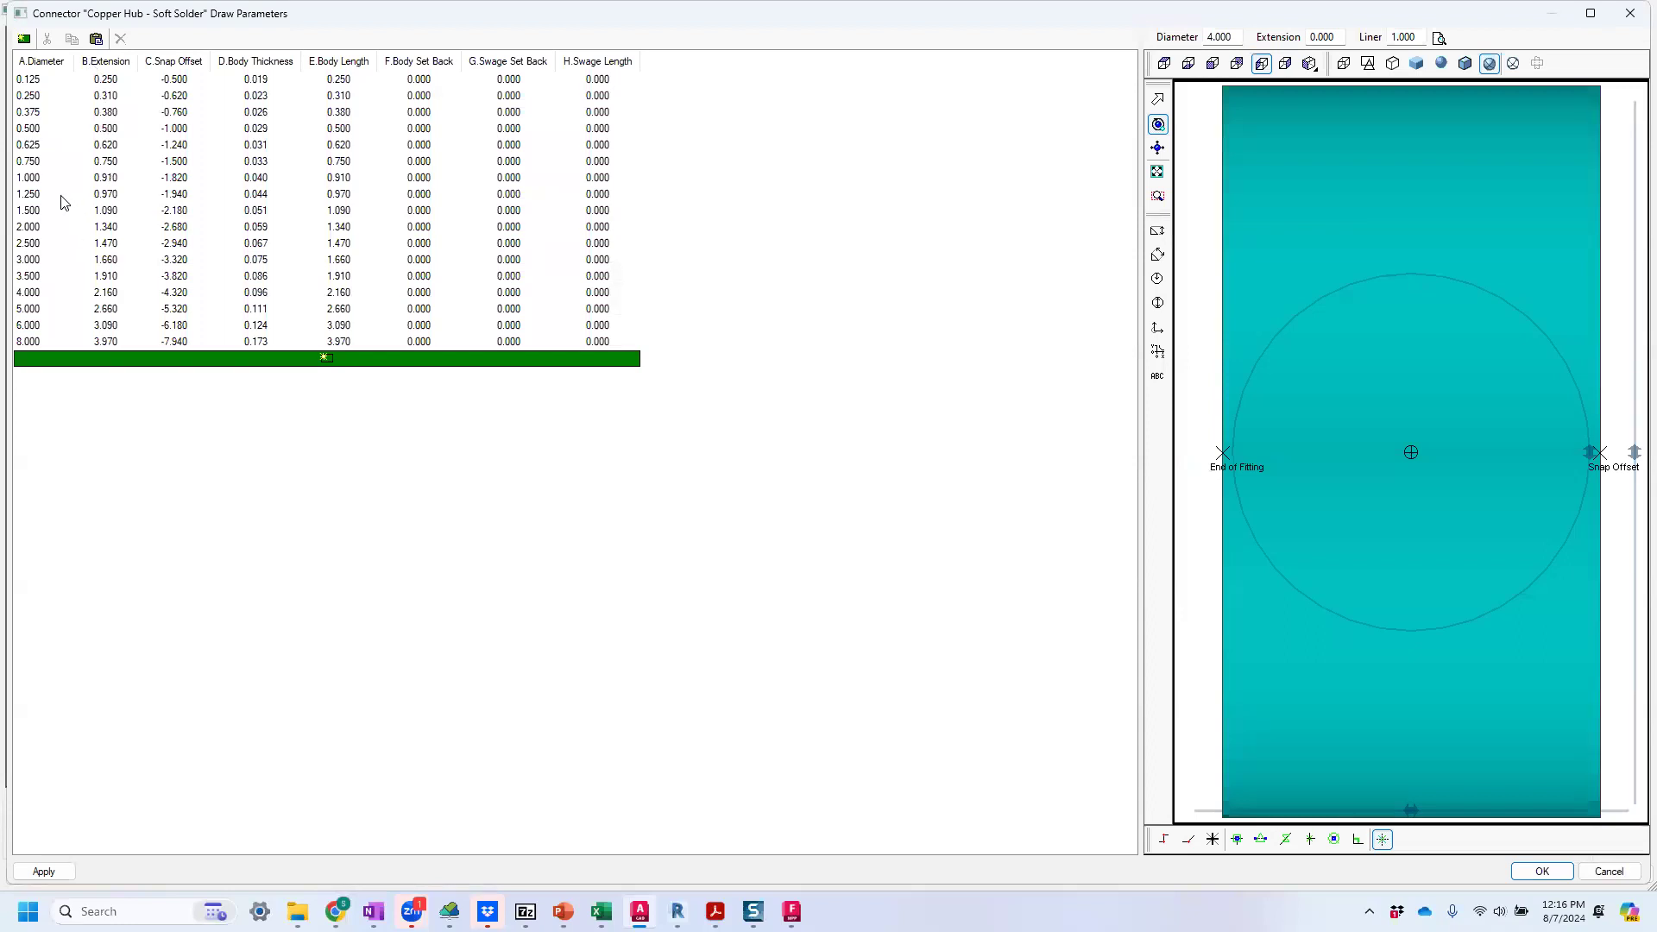
pyautogui.click(102, 181)
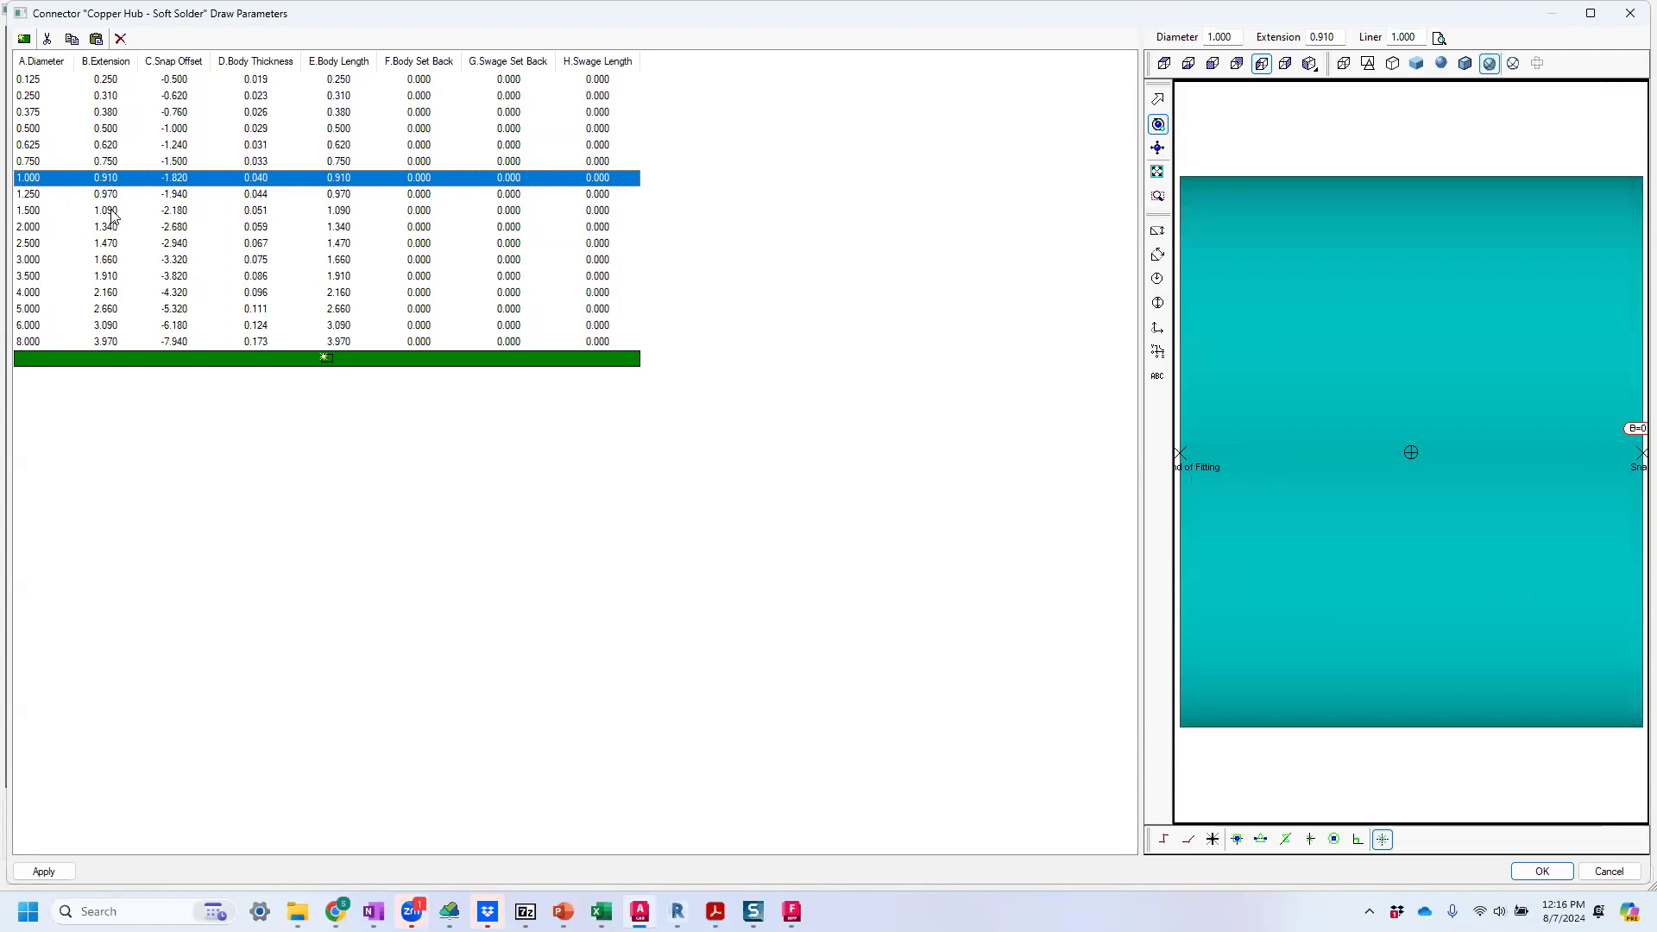
pyautogui.click(112, 212)
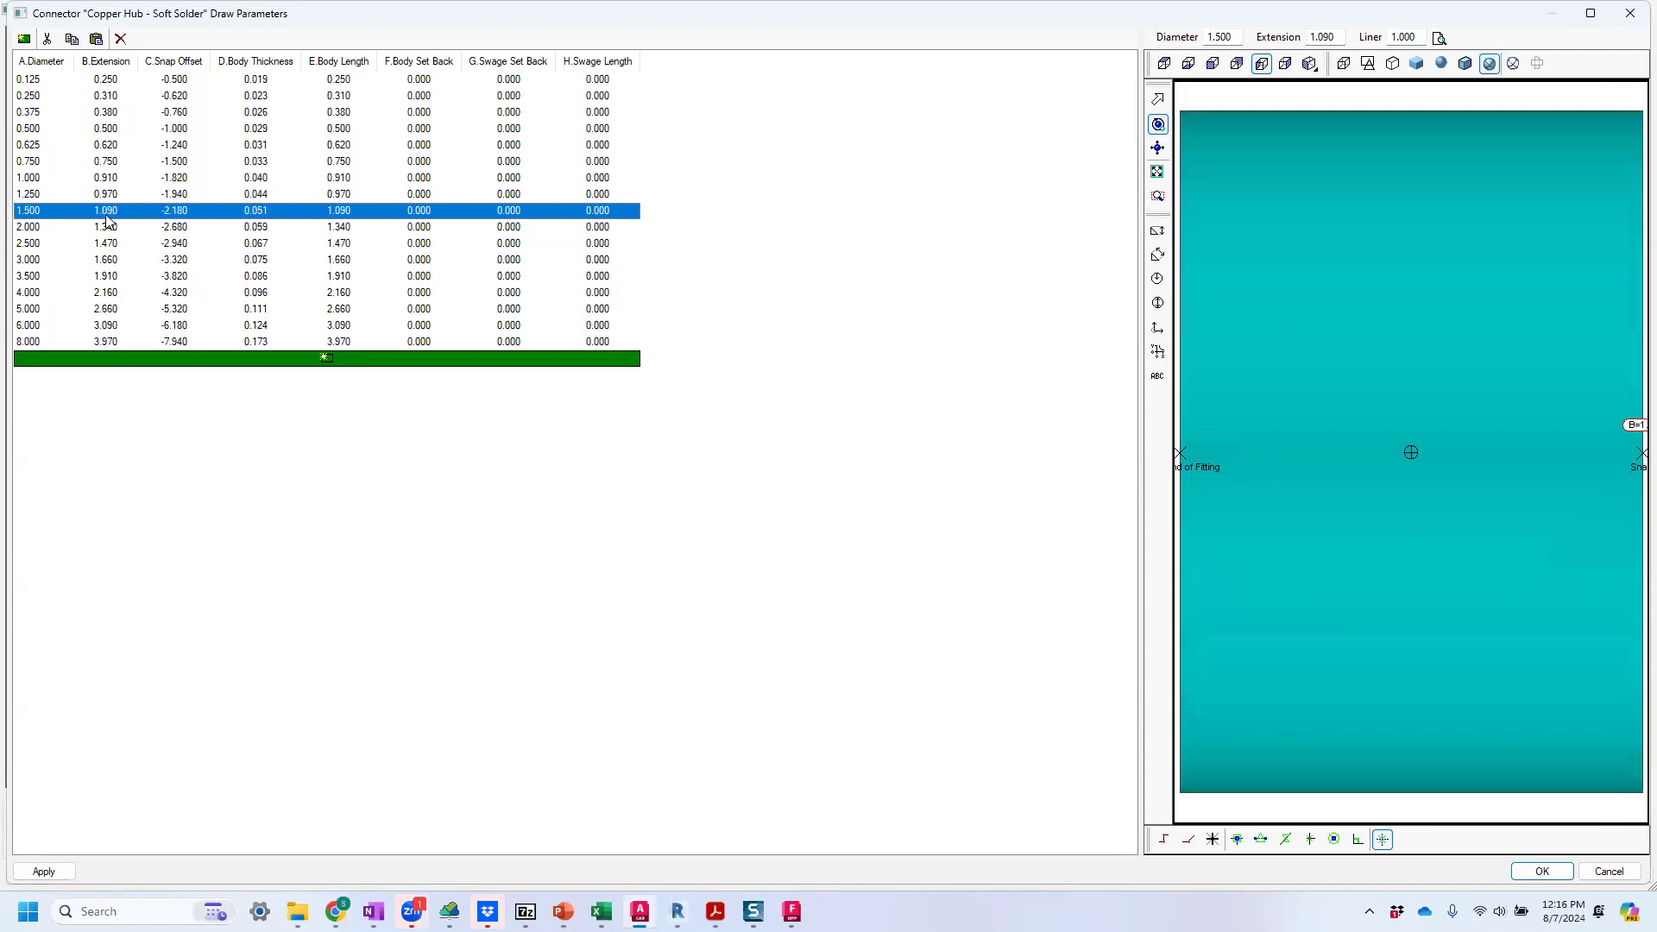
pyautogui.click(754, 911)
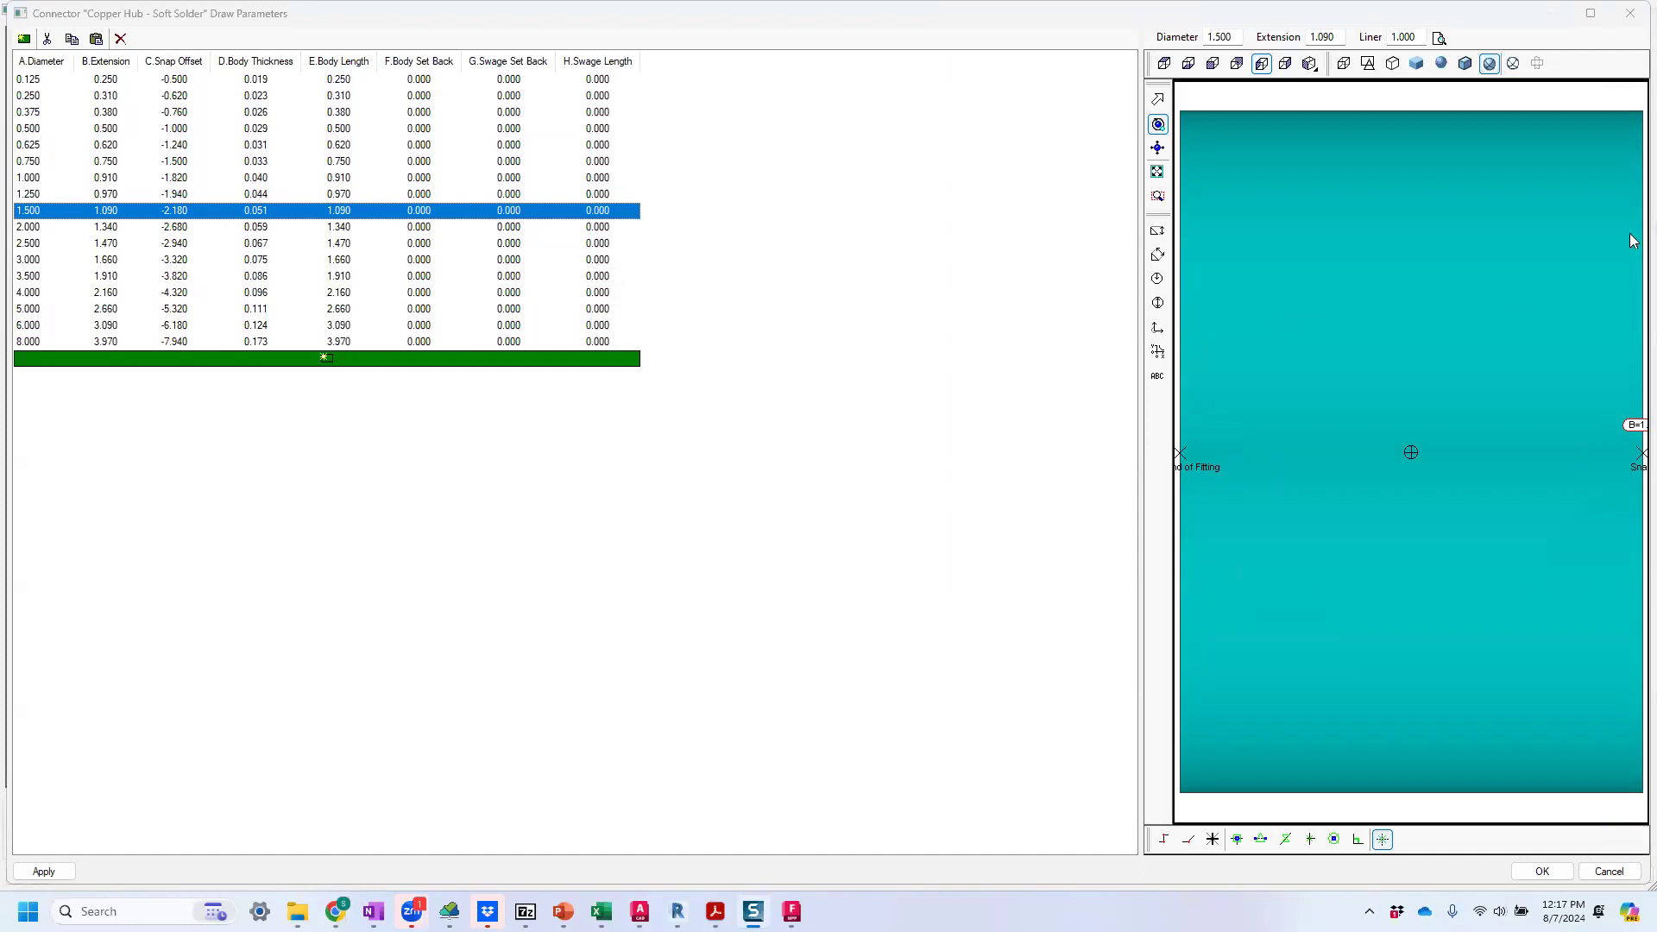
pyautogui.click(1545, 870)
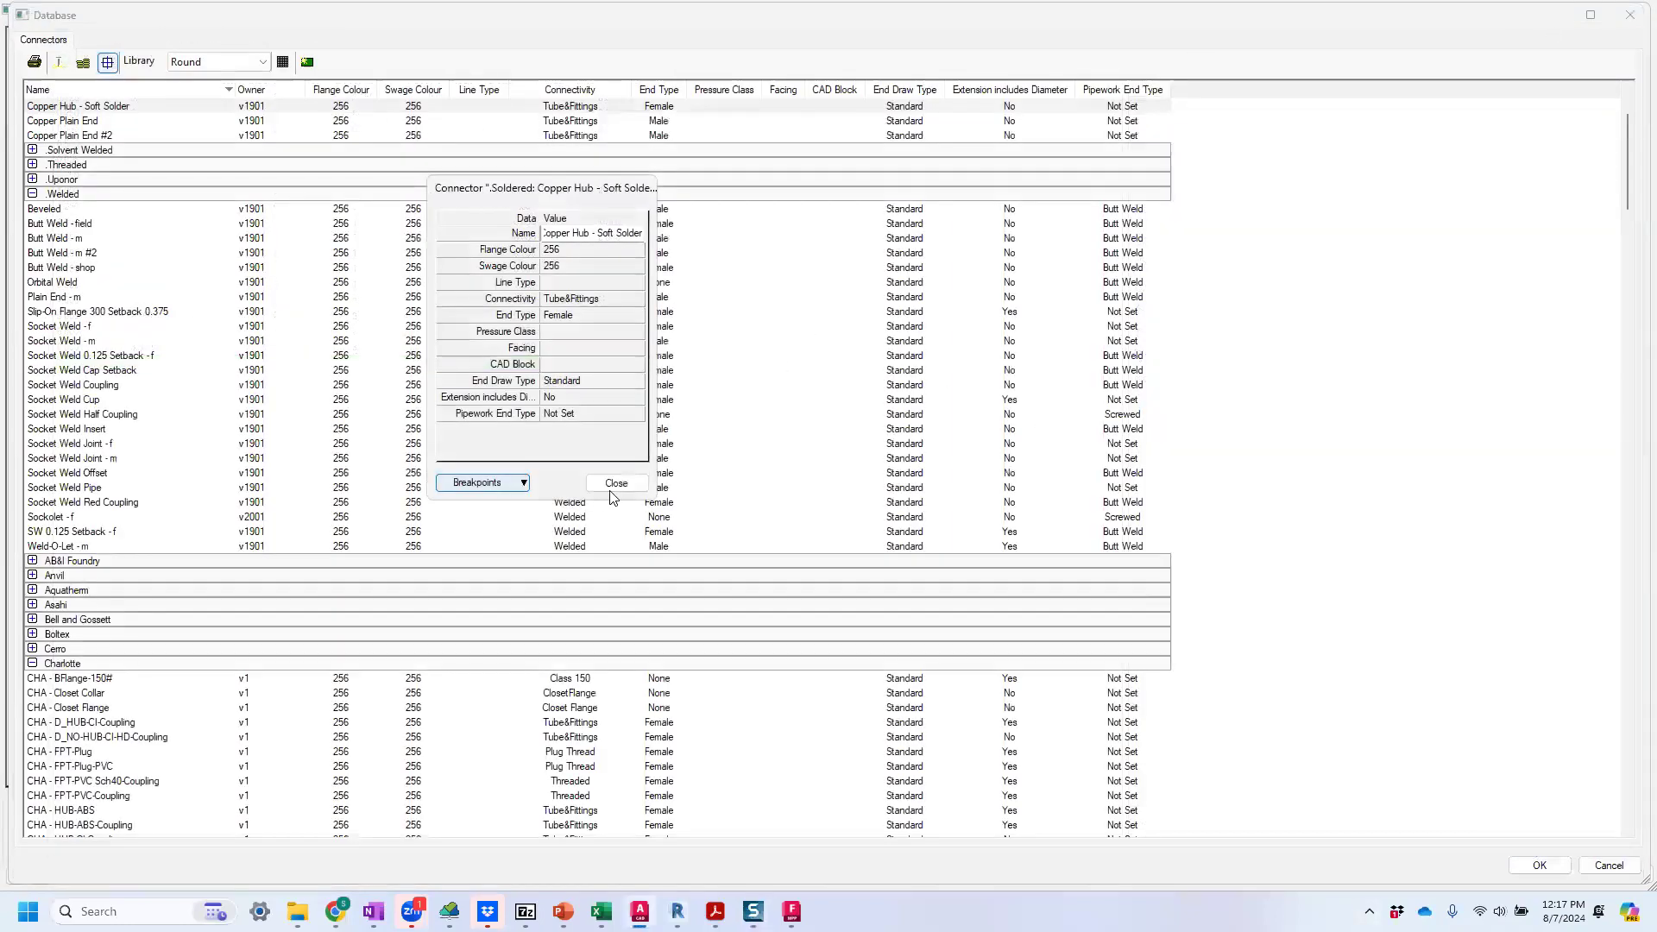
pyautogui.click(616, 483)
pyautogui.click(1559, 870)
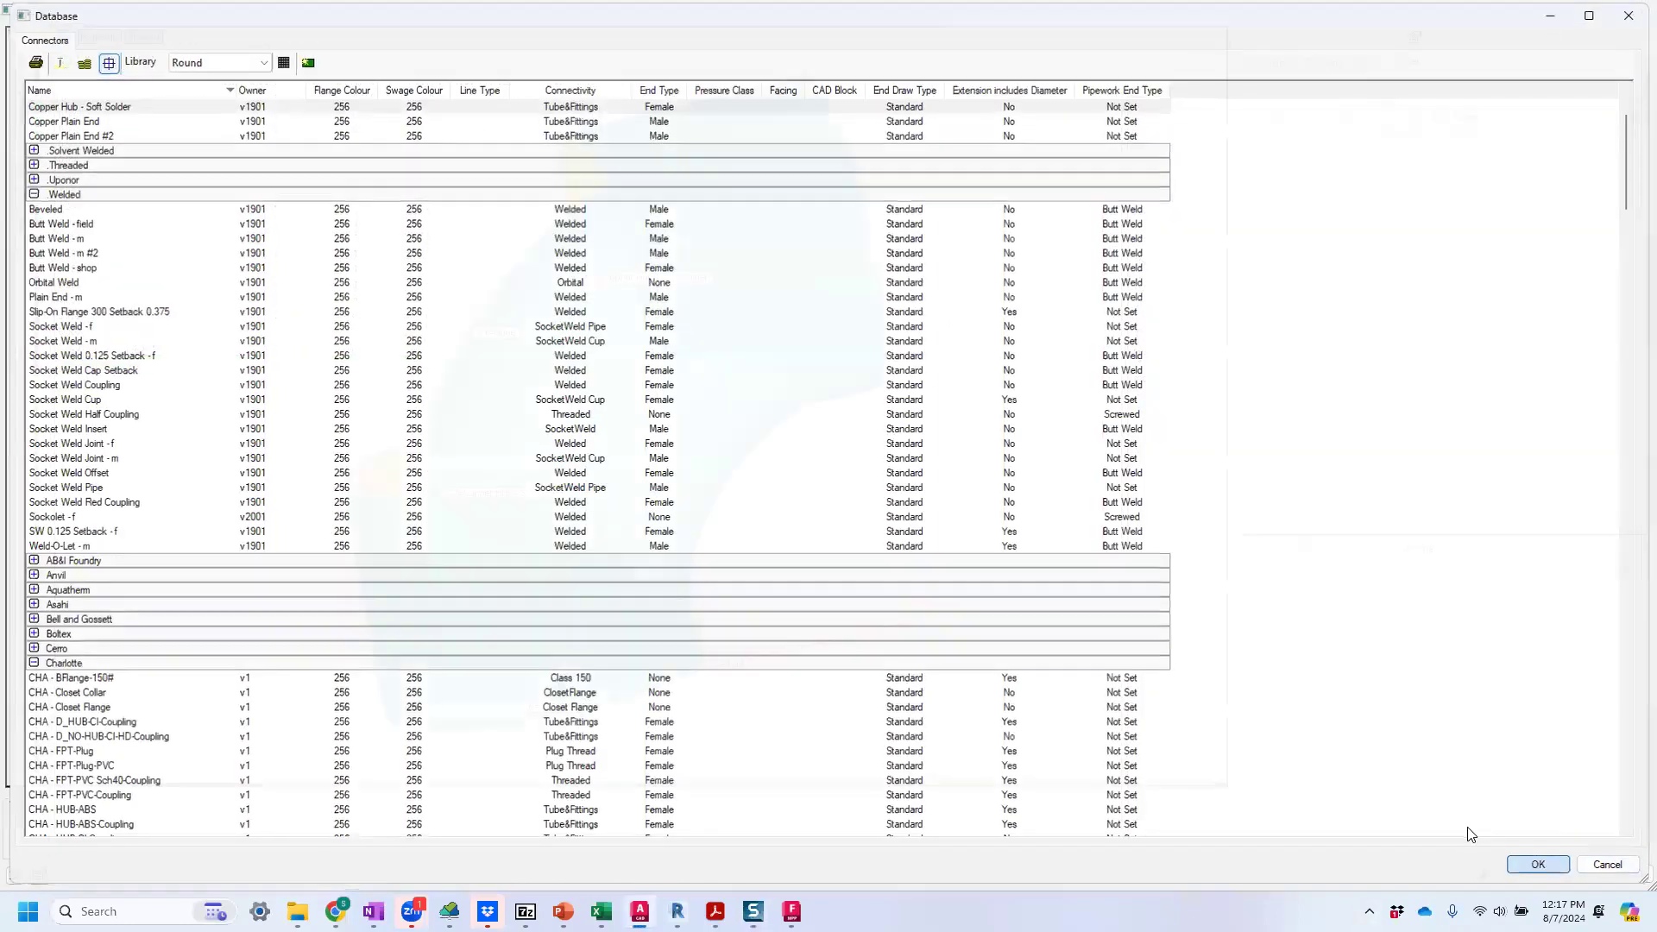
# Reopen the product list and set the Bottom Extension and Top Extension of the 1" entry to 0.91.
pyautogui.click(1415, 38)
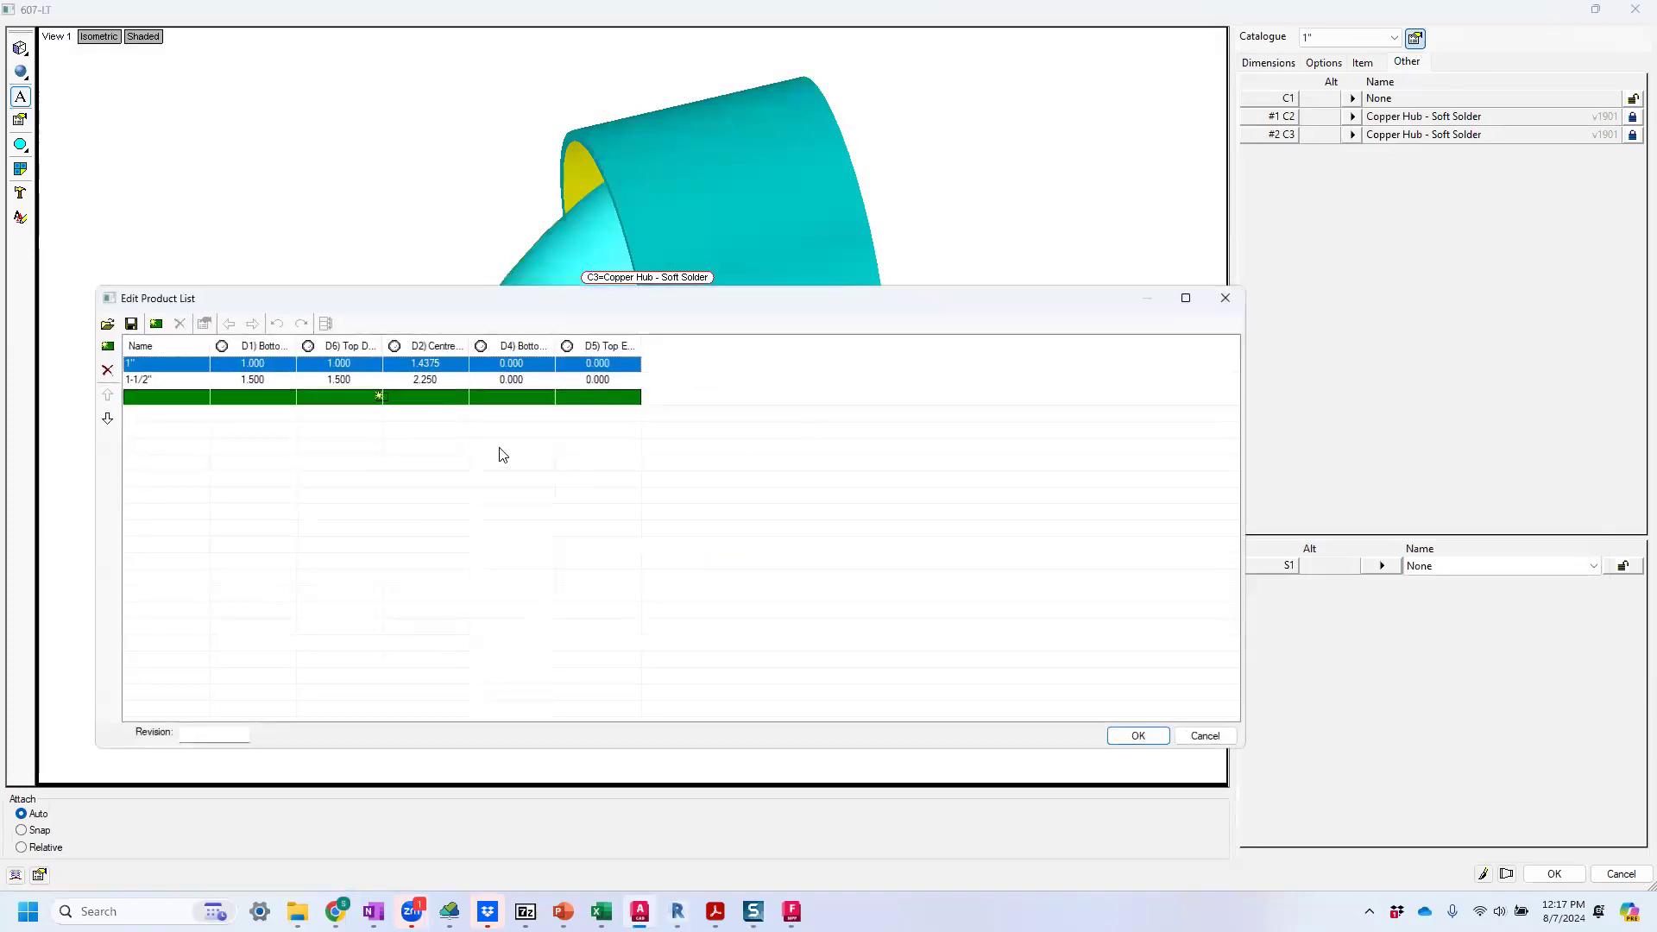
pyautogui.click(524, 364)
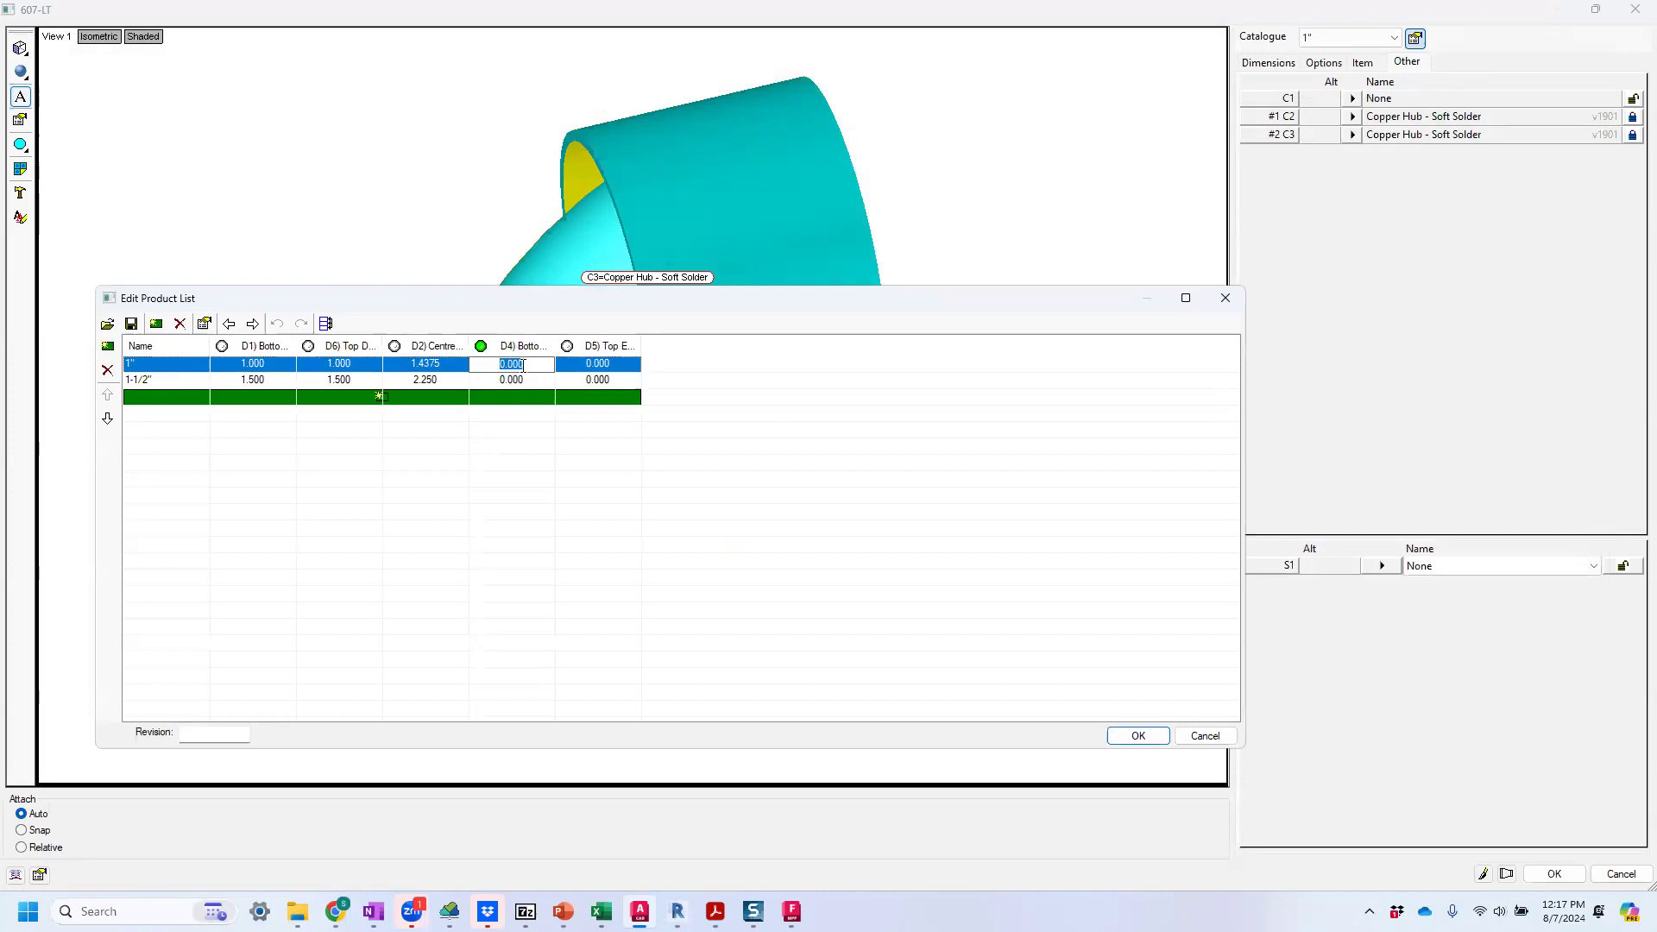
pyautogui.write('91')
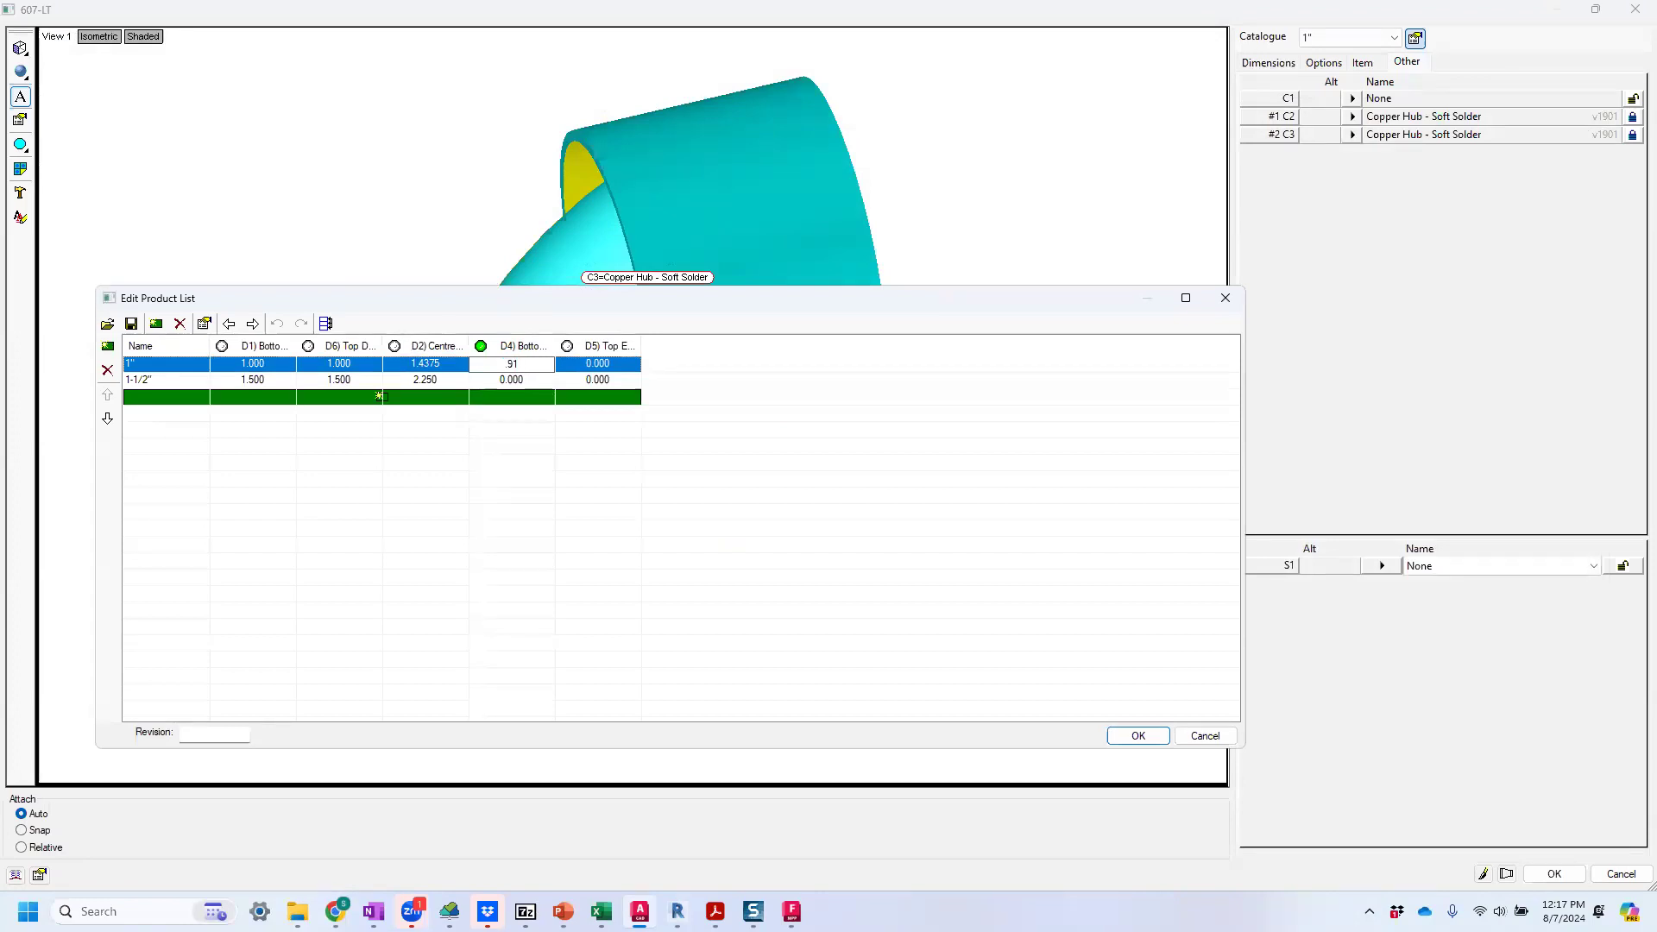
pyautogui.click(581, 365)
pyautogui.write('.91')
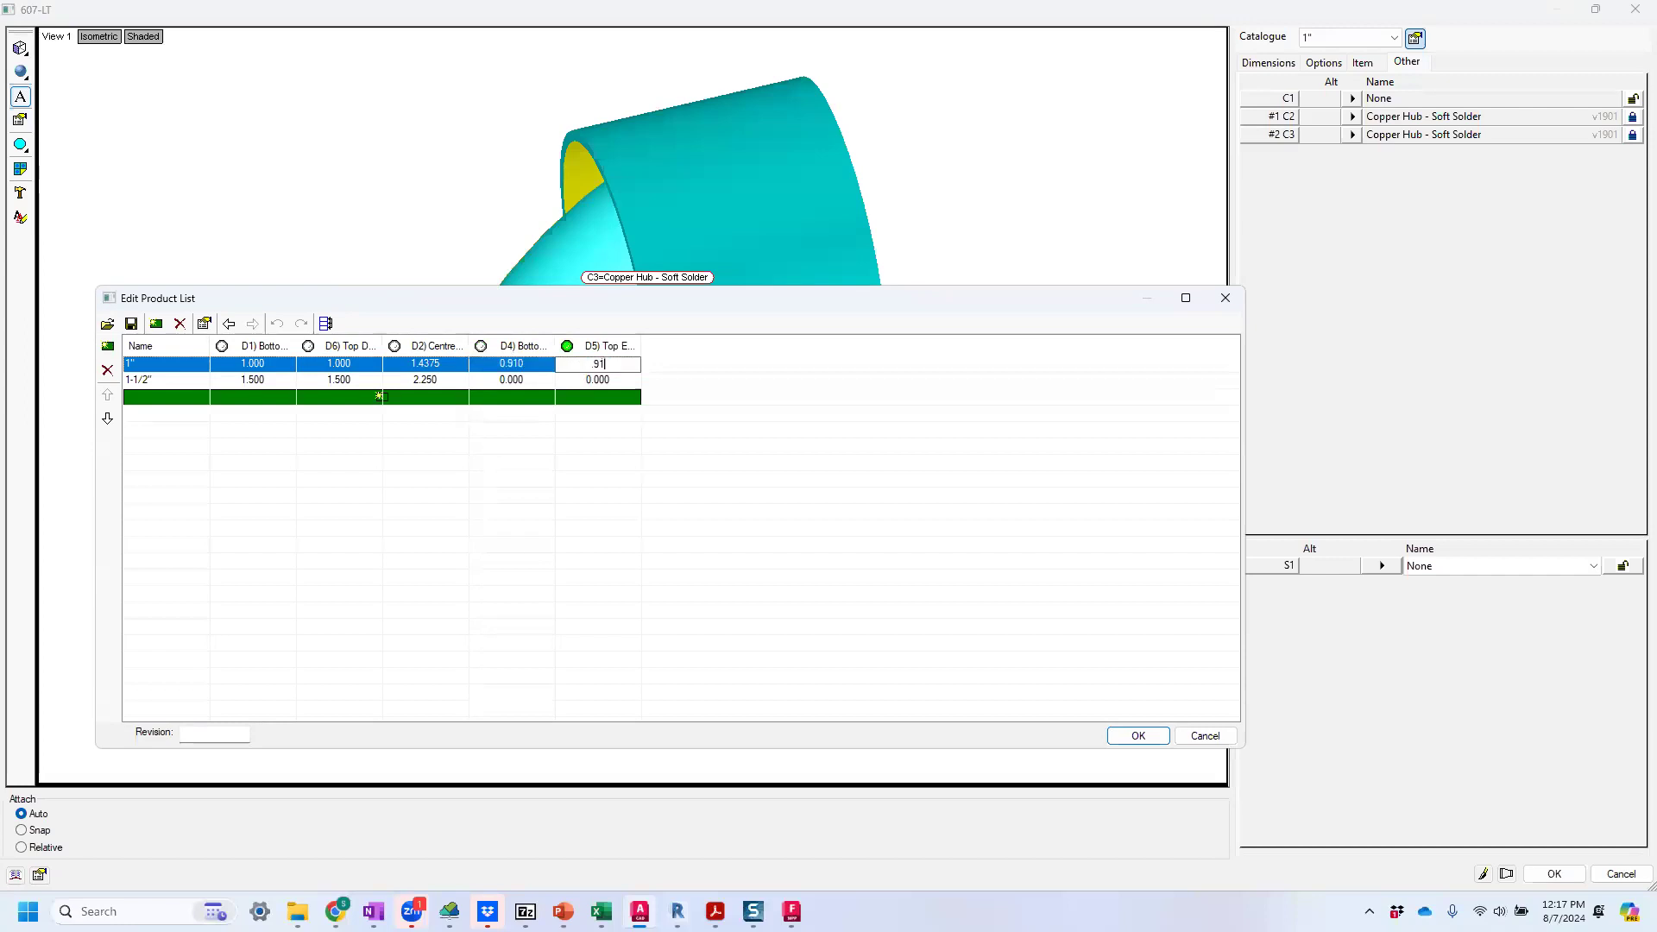
# Set the Bottom Extension and Top Extension of the 1-1/2" entry to 1.09 and accept the product list.
pyautogui.click(497, 380)
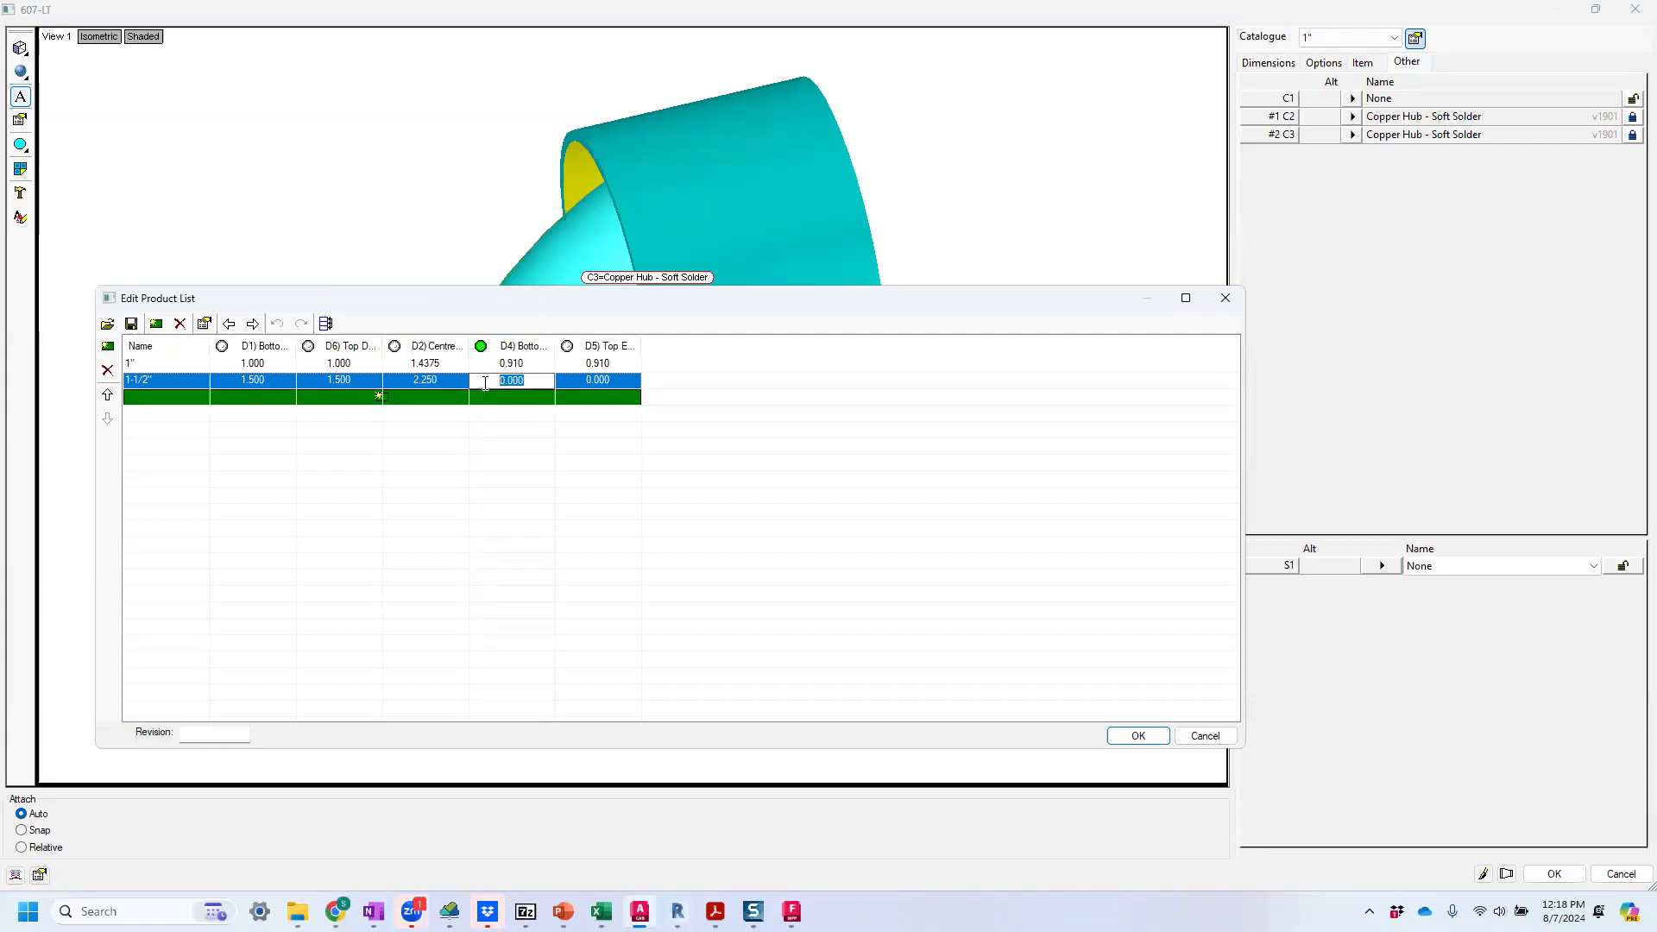
pyautogui.write('1.09')
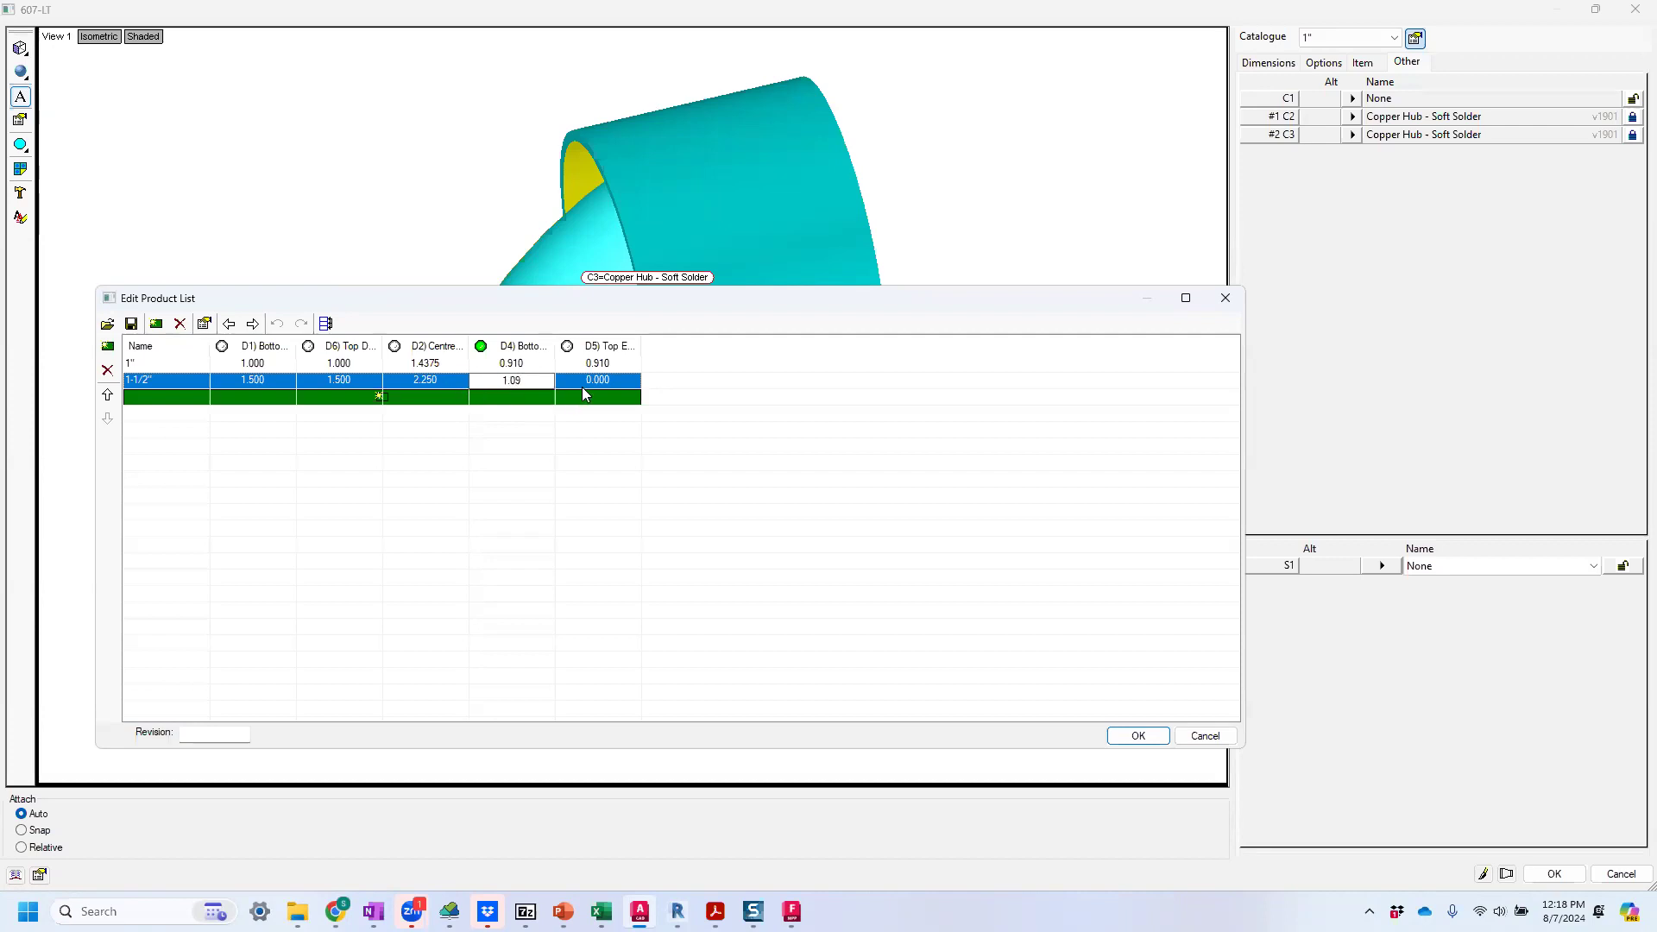
pyautogui.press('Tab')
pyautogui.write('1.09')
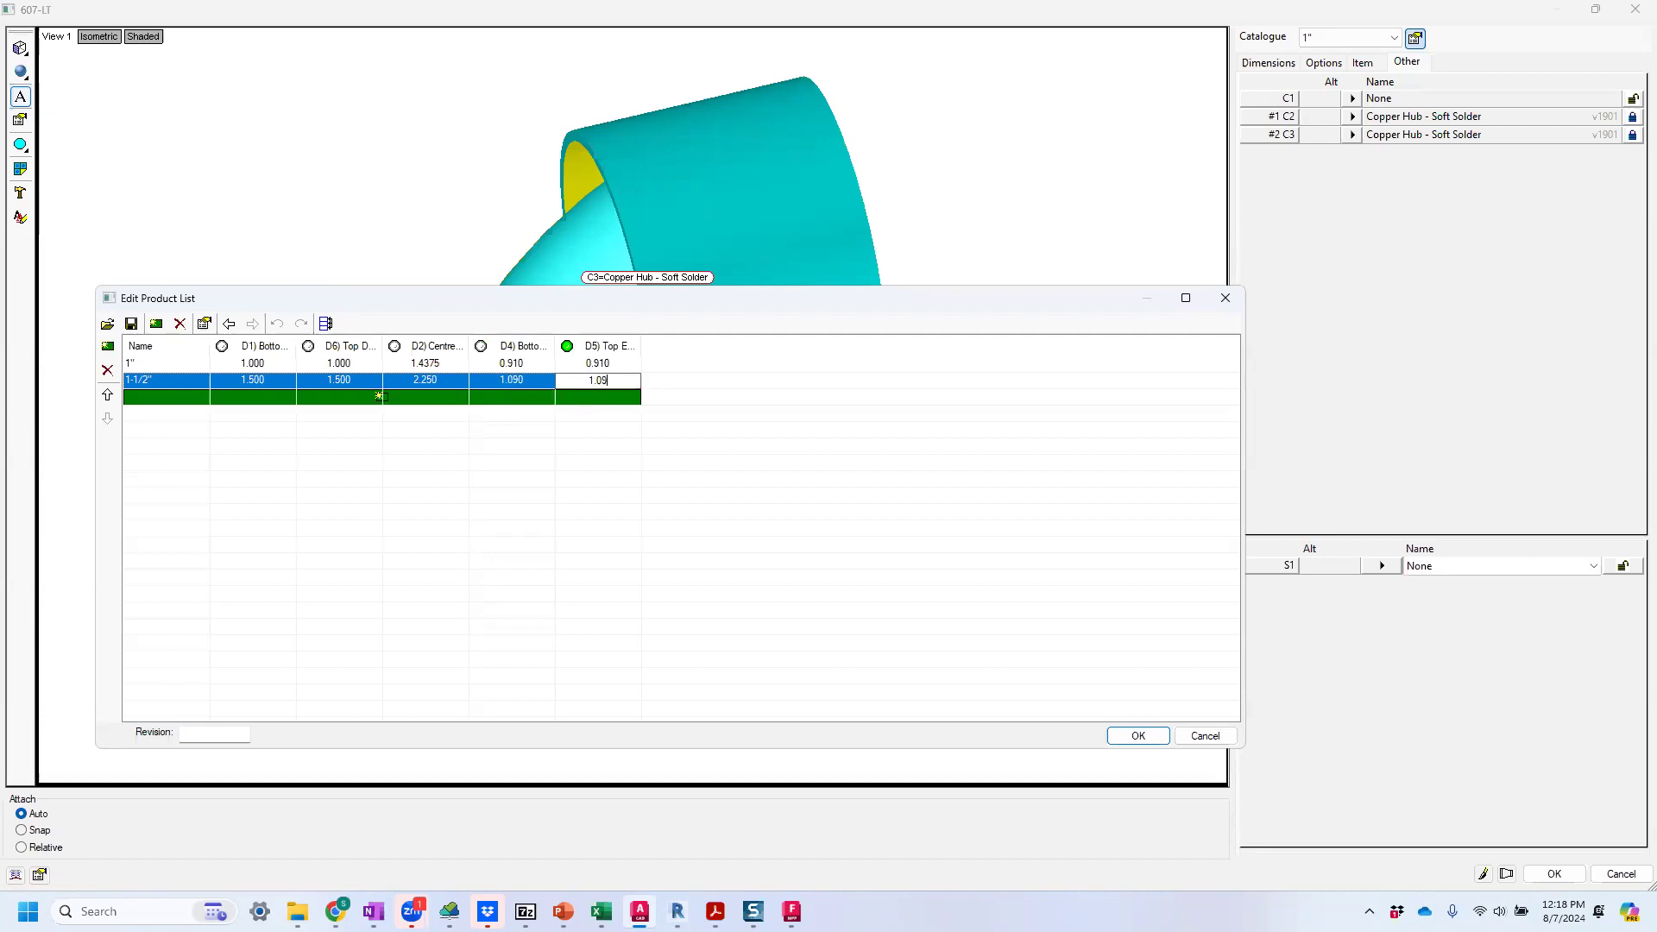
pyautogui.click(680, 444)
pyautogui.click(1120, 738)
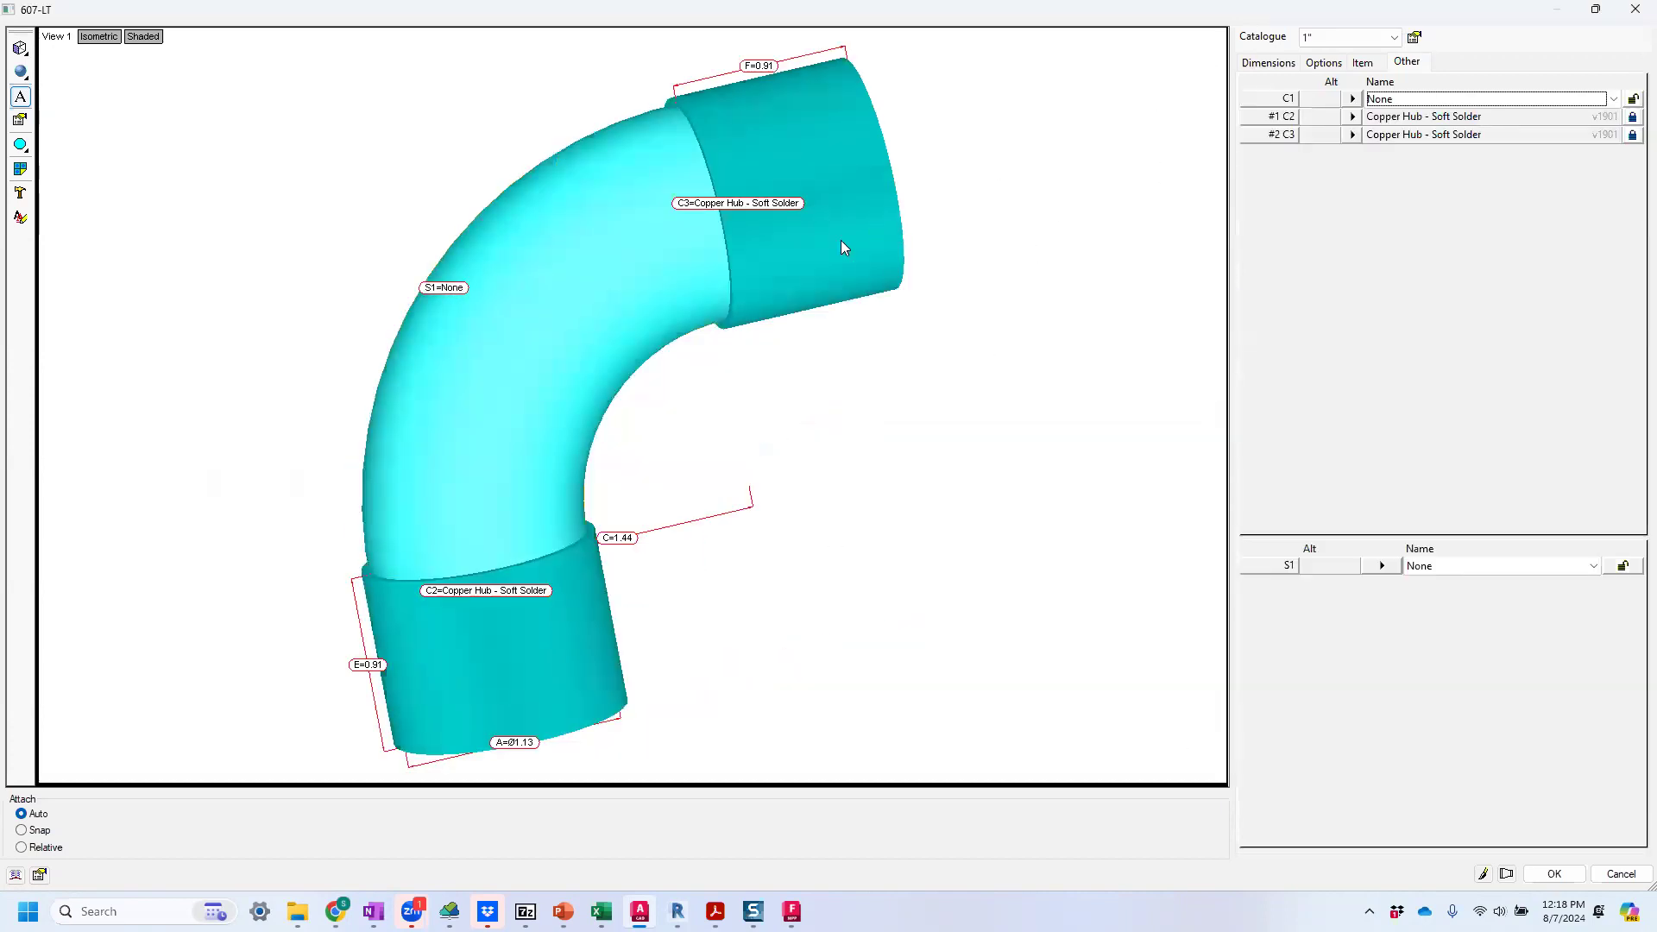
# Switch the elbow to the 1-1/2" catalogue size to check its geometry, and accept the item.
pyautogui.click(1392, 37)
pyautogui.click(1358, 77)
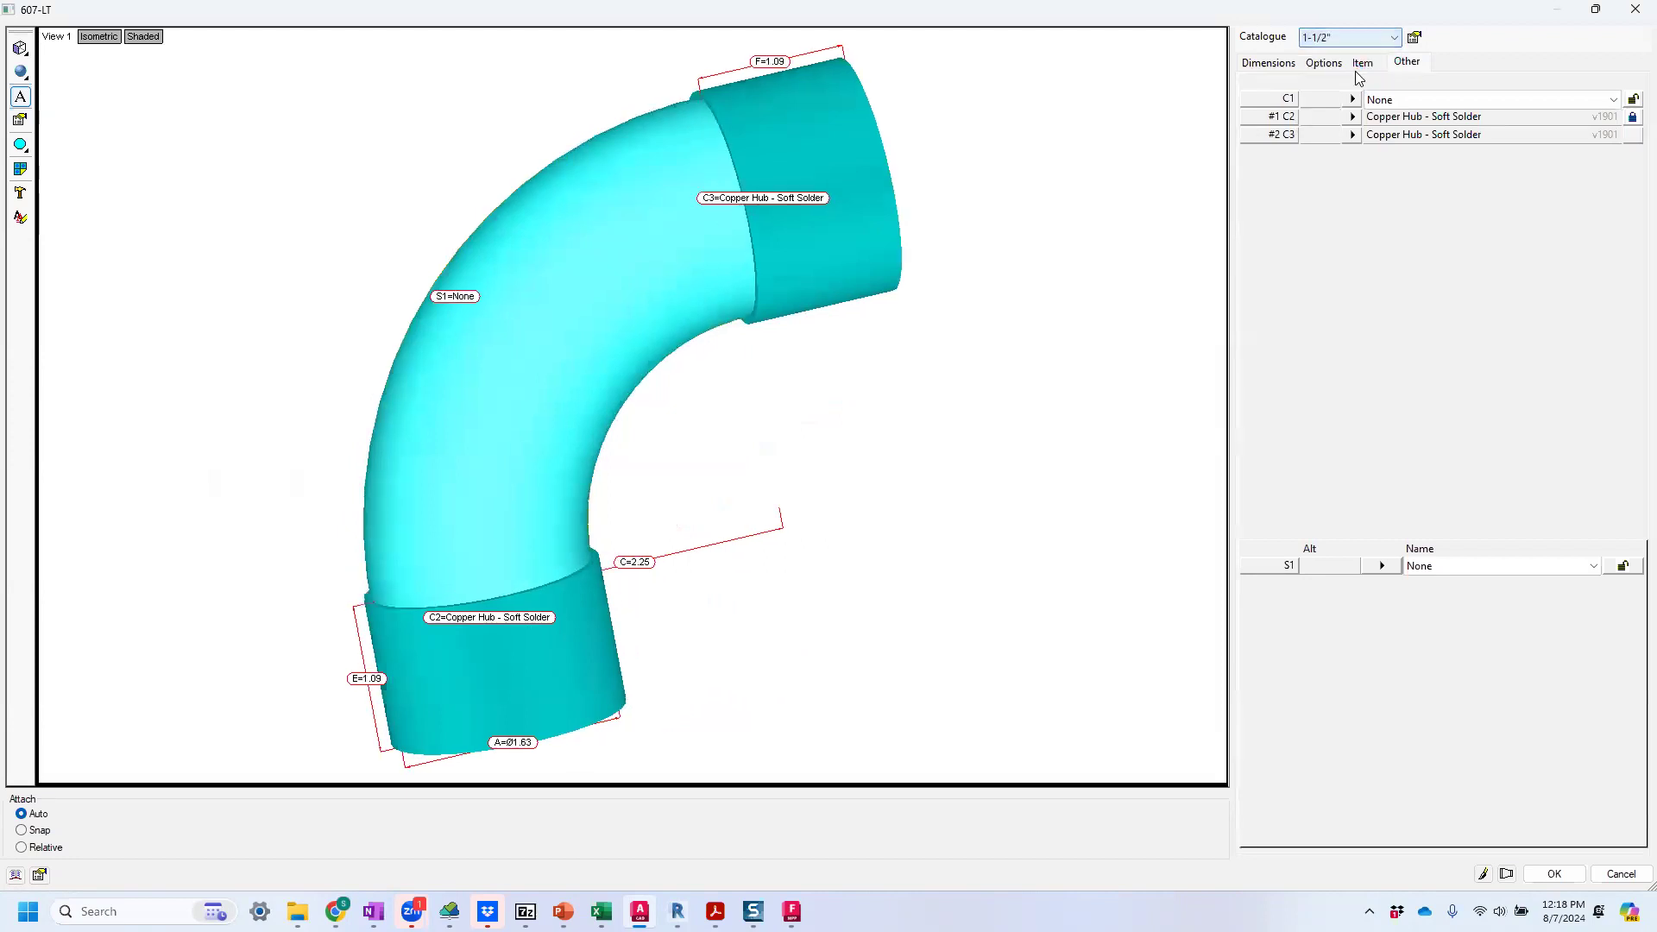
pyautogui.moveTo(722, 84); pyautogui.dragTo(700, 94)
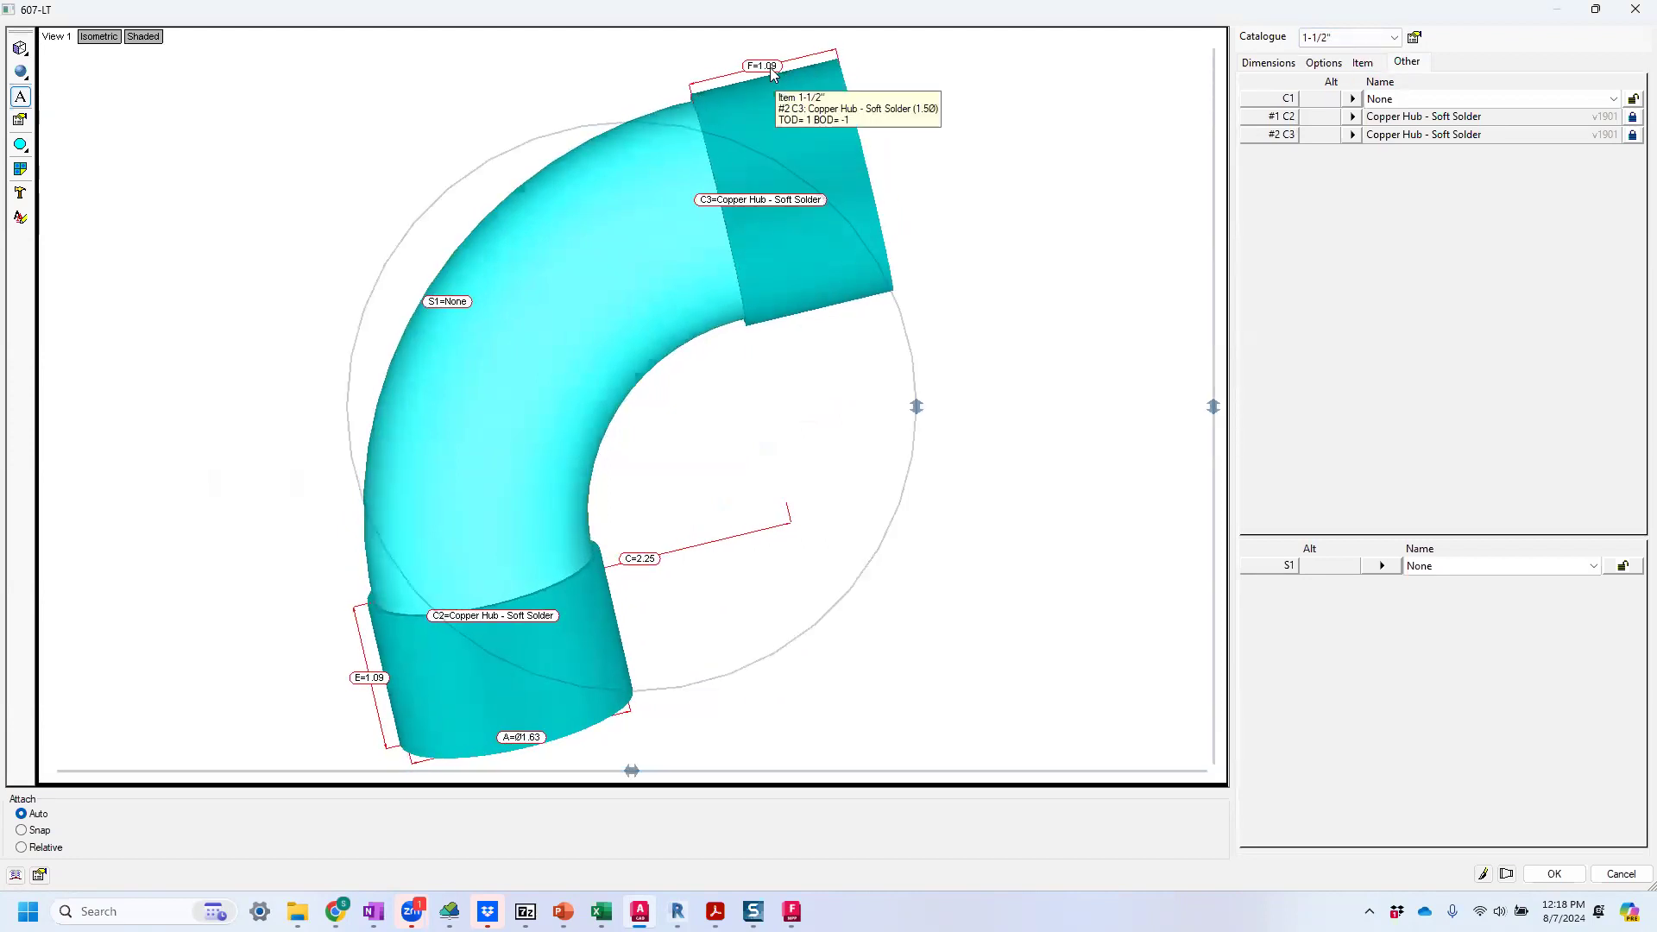
pyautogui.click(1555, 875)
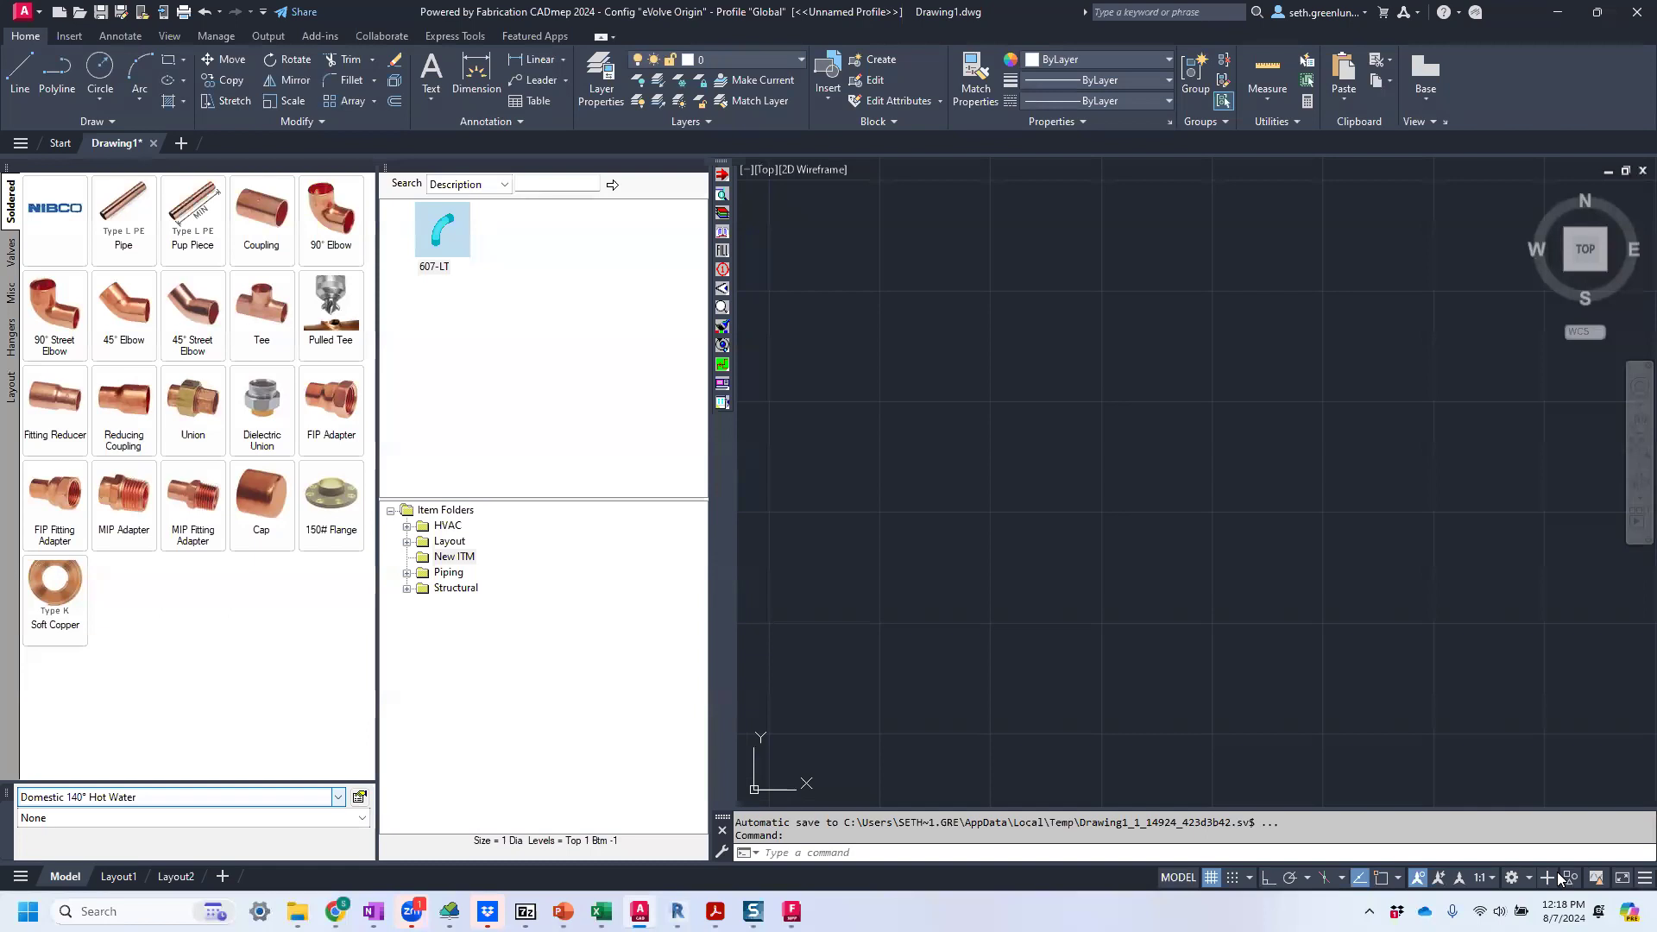
# Add the 607-LT item from the New ITM folder to the Soldered palette of the Domestic 140° Hot Water service's template.
pyautogui.click(364, 800)
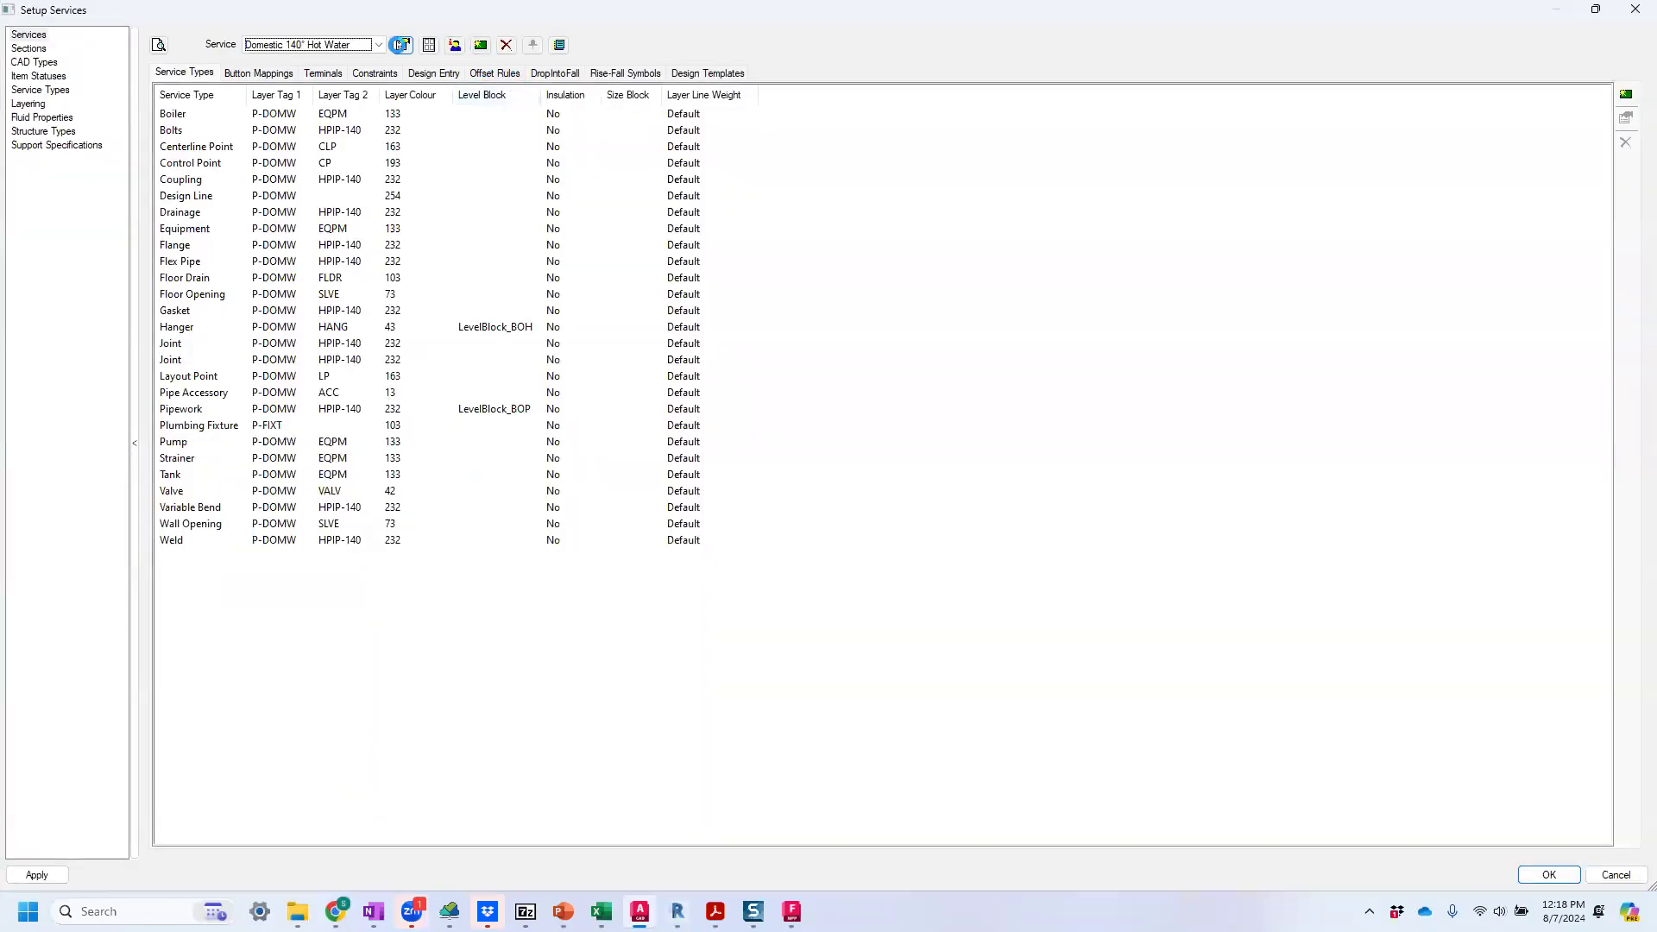
pyautogui.click(429, 44)
pyautogui.doubleClick(76, 121)
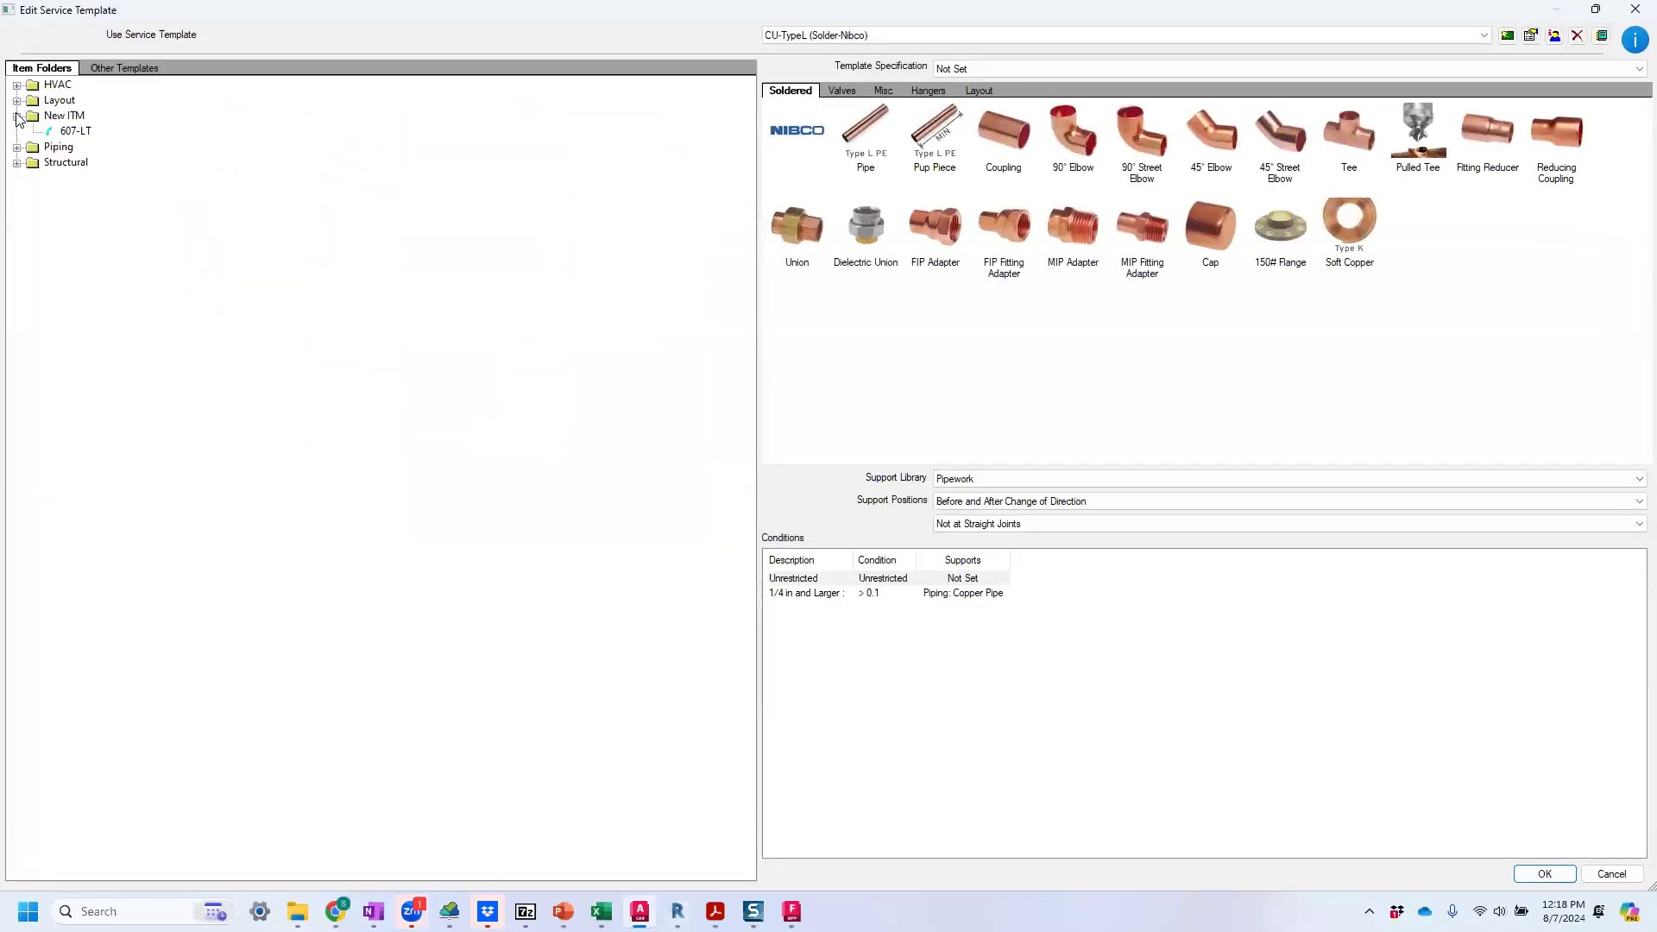
pyautogui.moveTo(76, 131); pyautogui.dragTo(907, 363)
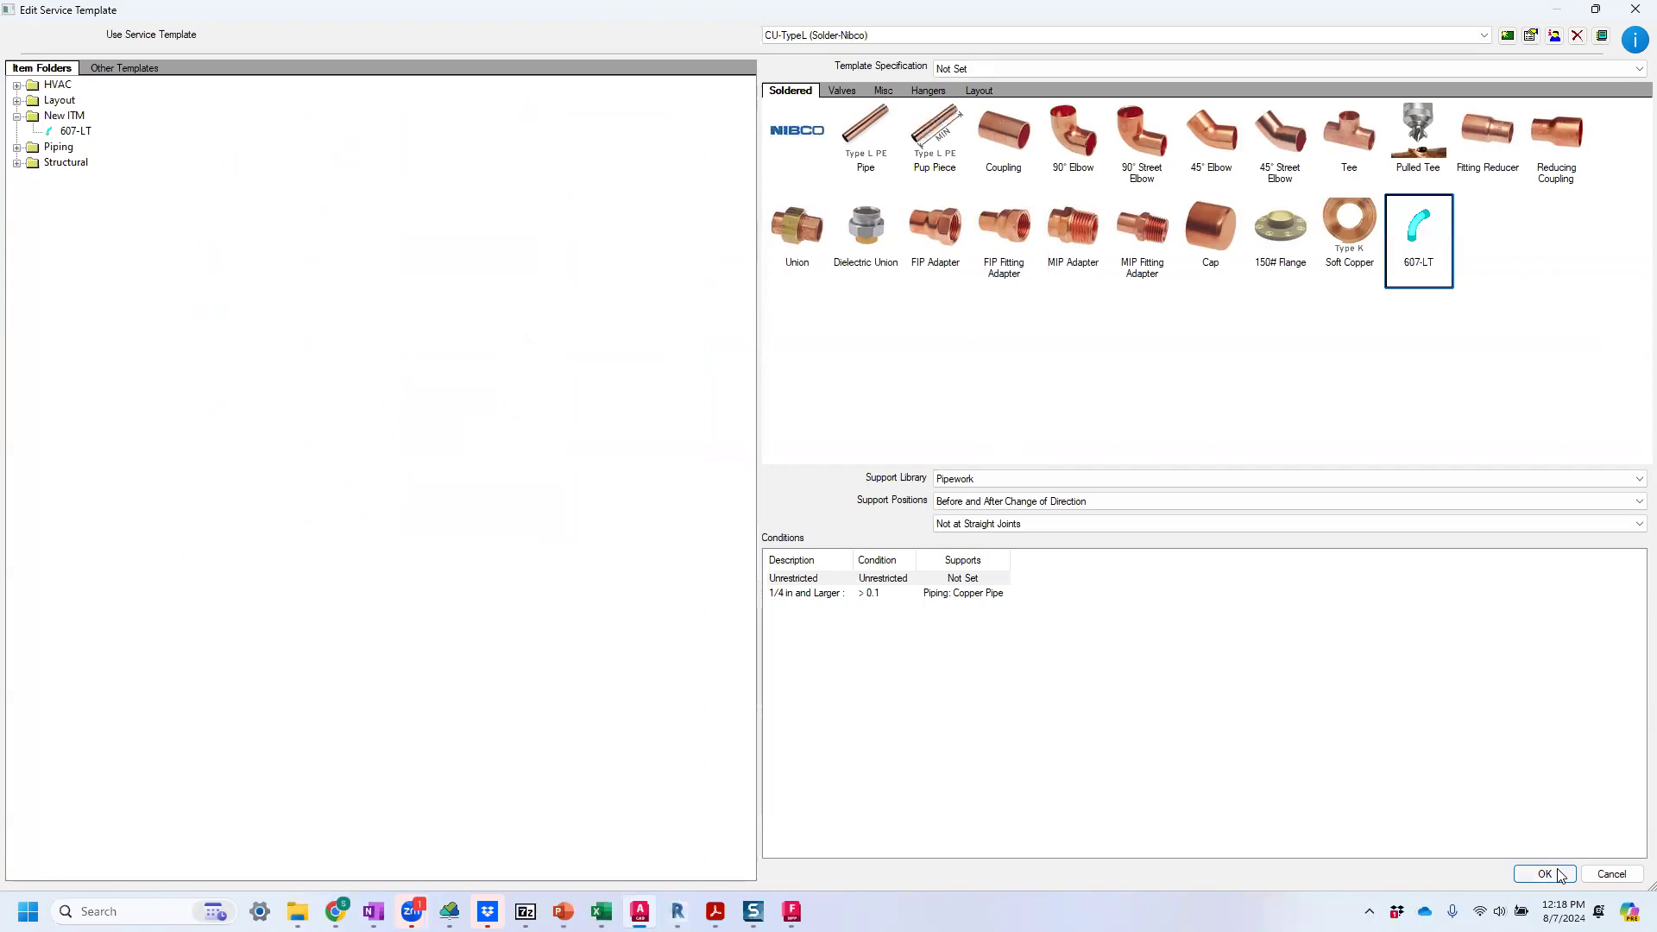
pyautogui.click(1545, 873)
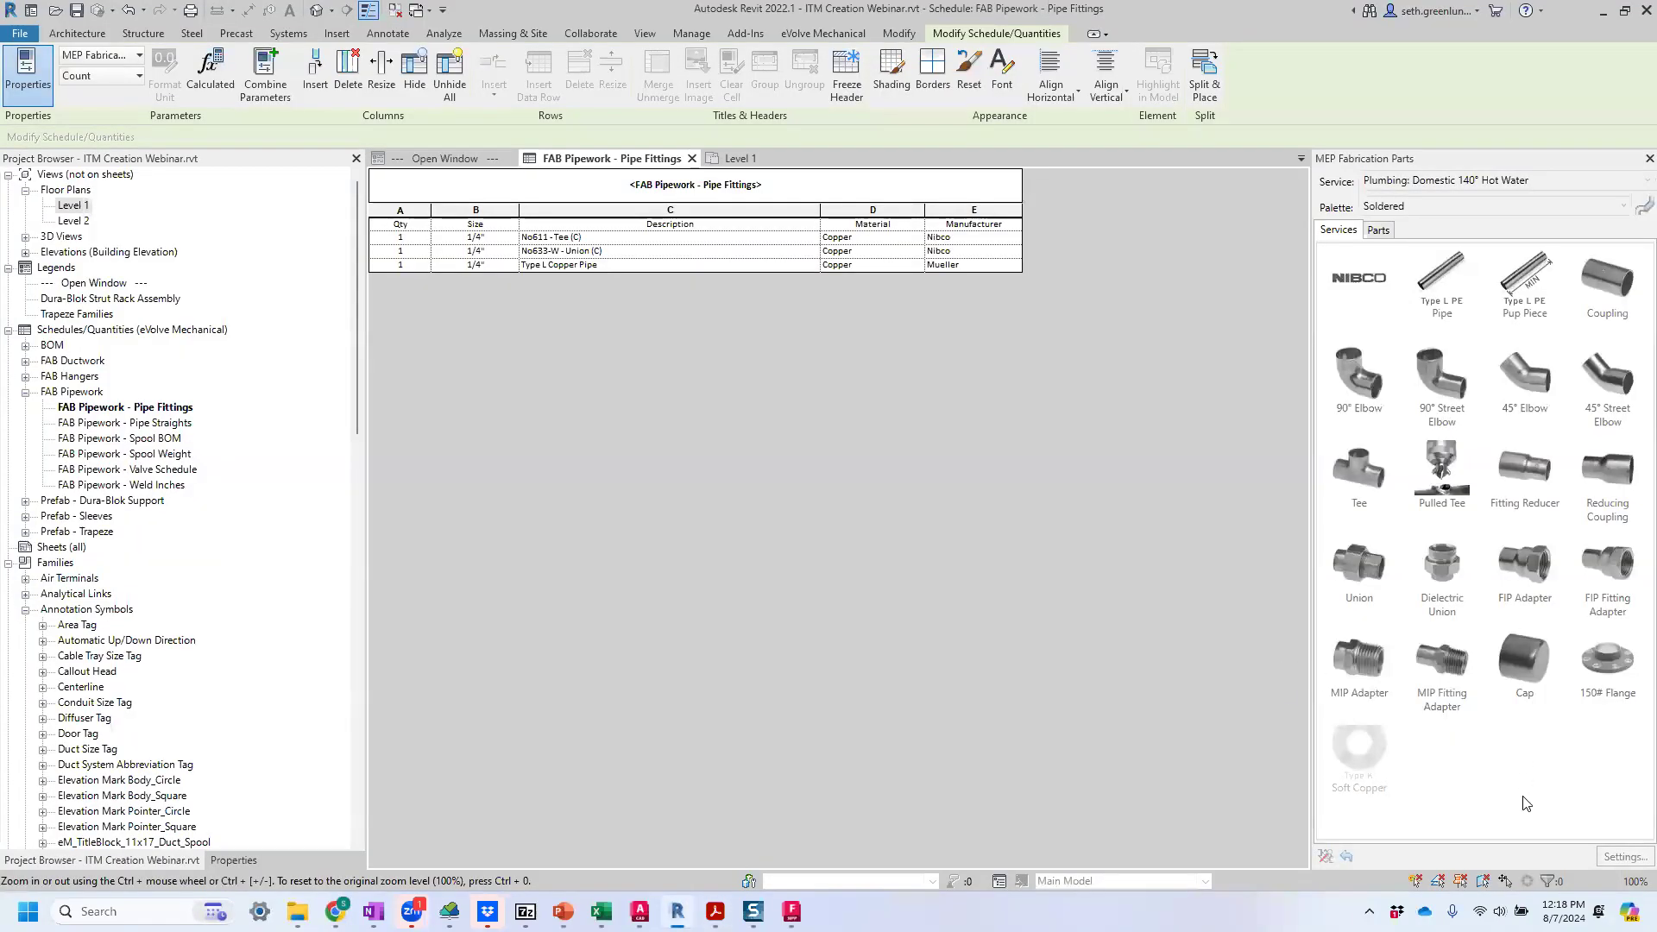
# Reload the eVolve Origin fabrication configuration from the Level 1 plan and accept the fabrication settings.
pyautogui.click(1622, 854)
pyautogui.click(733, 158)
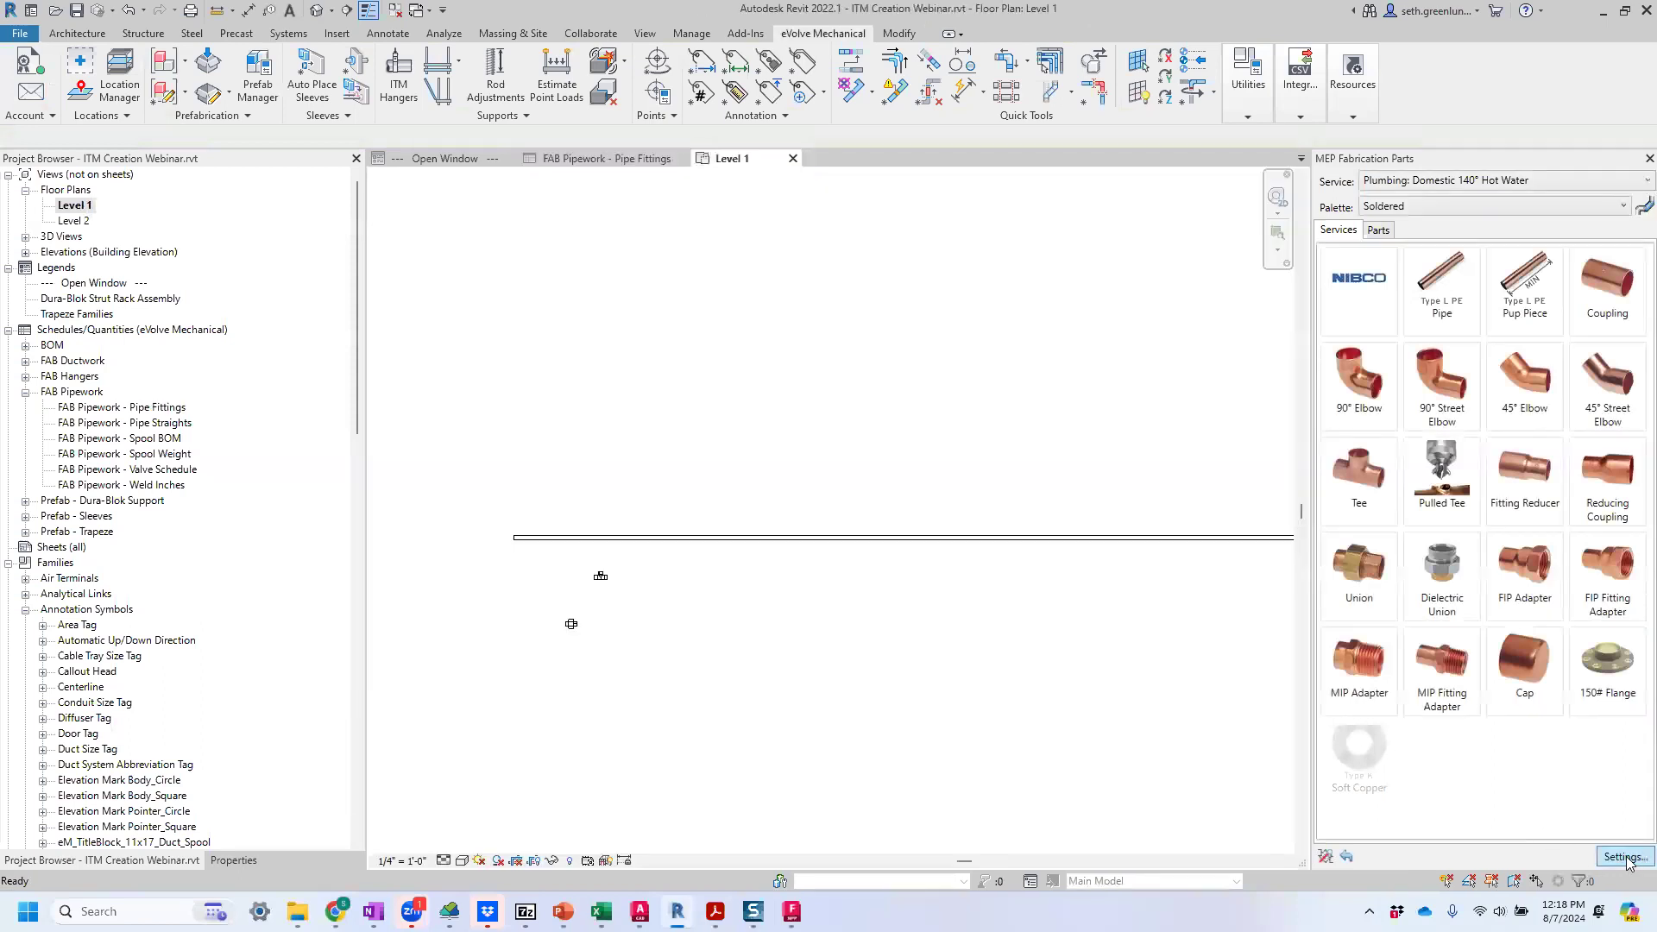
pyautogui.click(1626, 858)
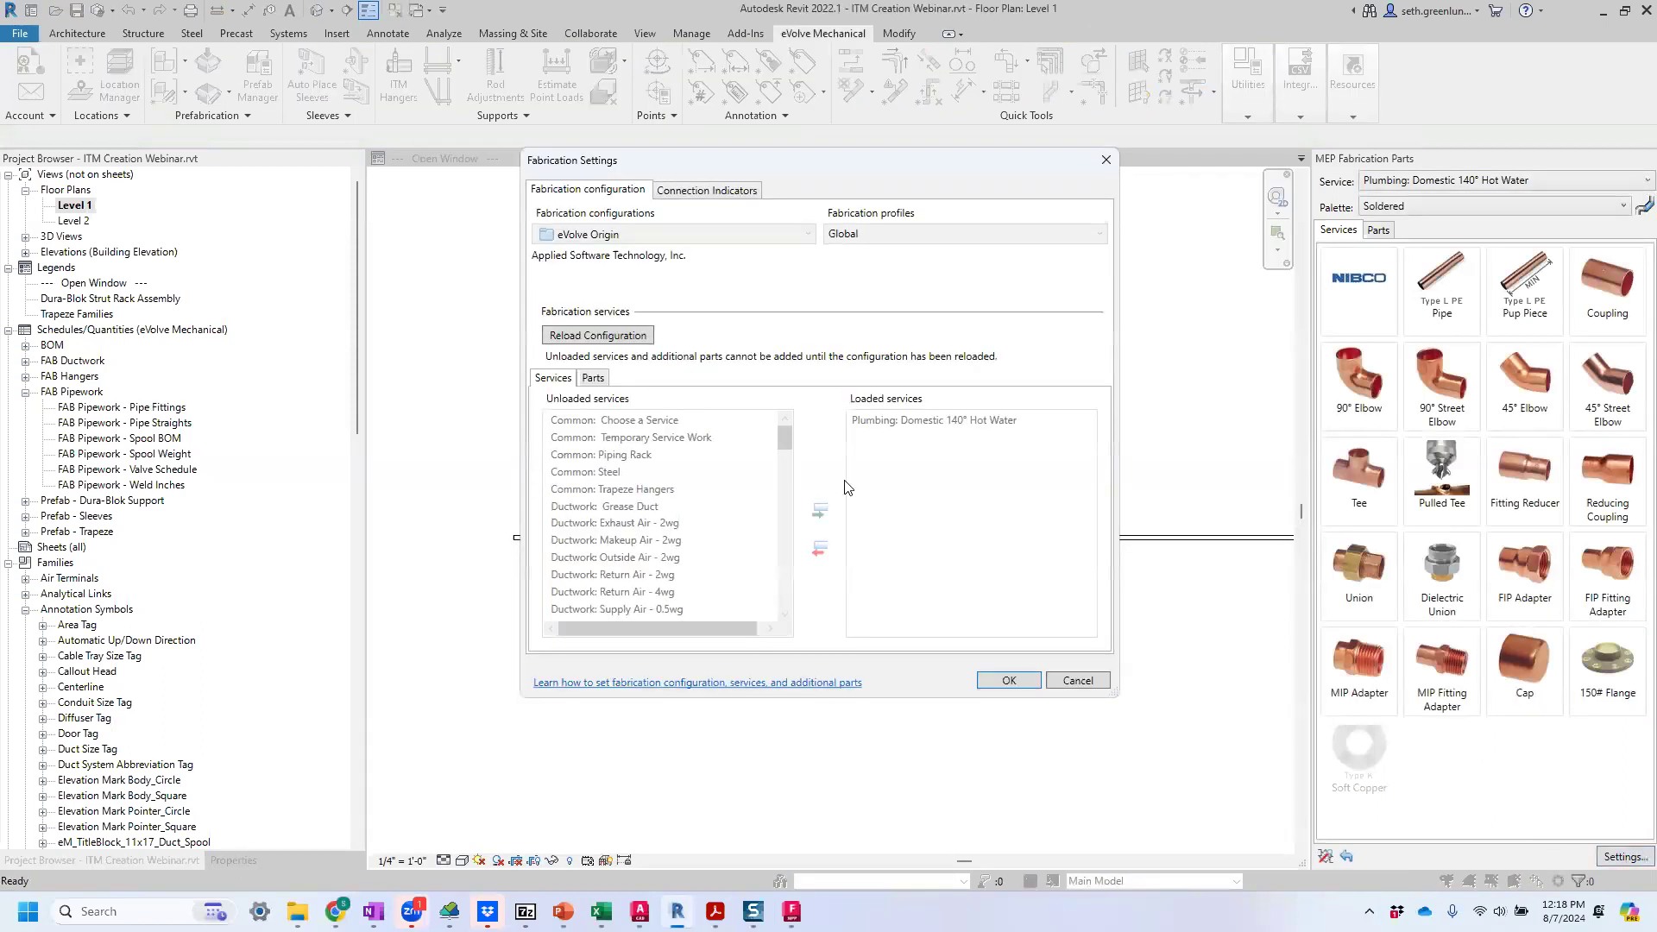
pyautogui.click(637, 341)
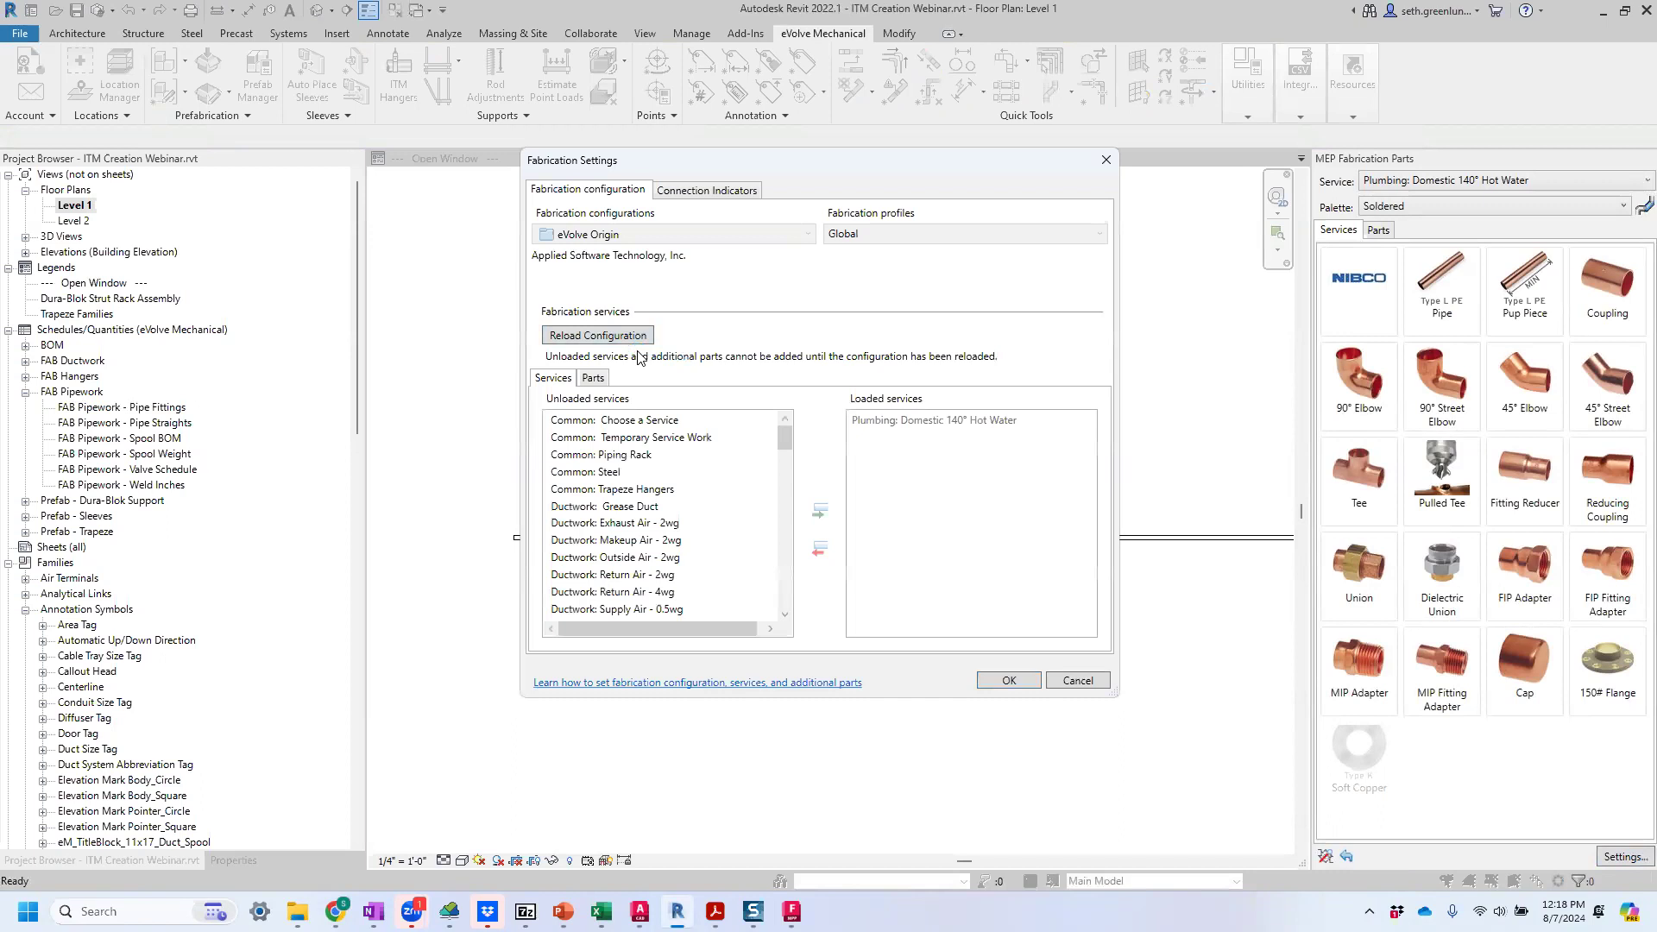
pyautogui.click(1009, 681)
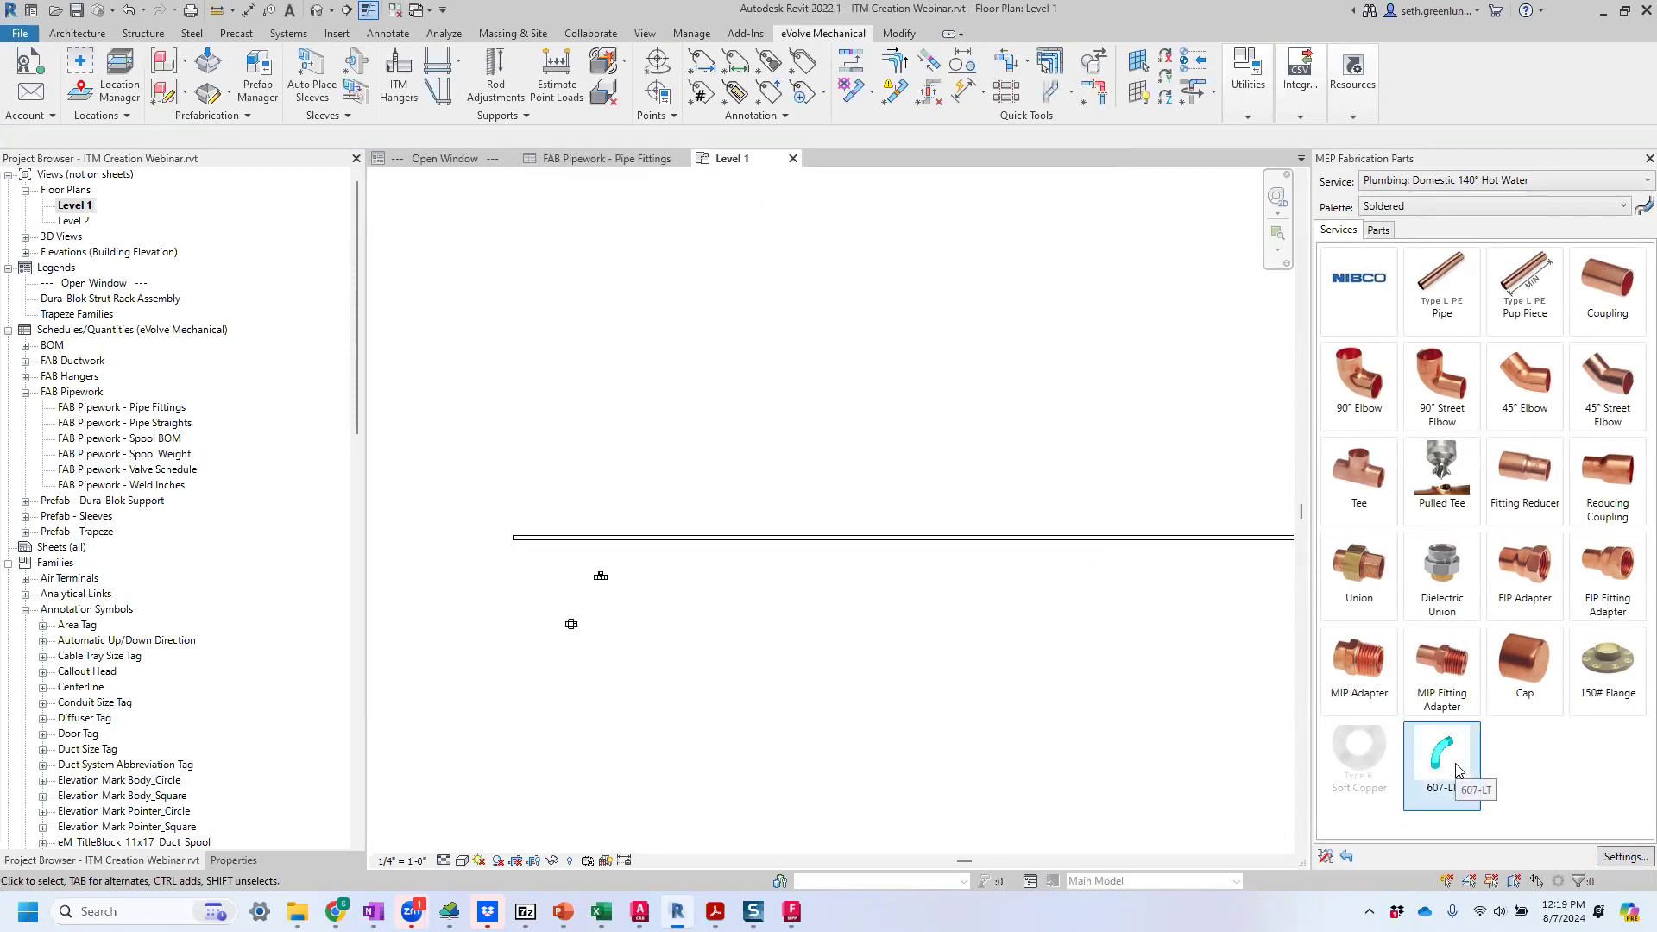
# Place one 607-LT elbow in the Level 1 plan below the long pipe, beside the existing tee.
pyautogui.click(1456, 769)
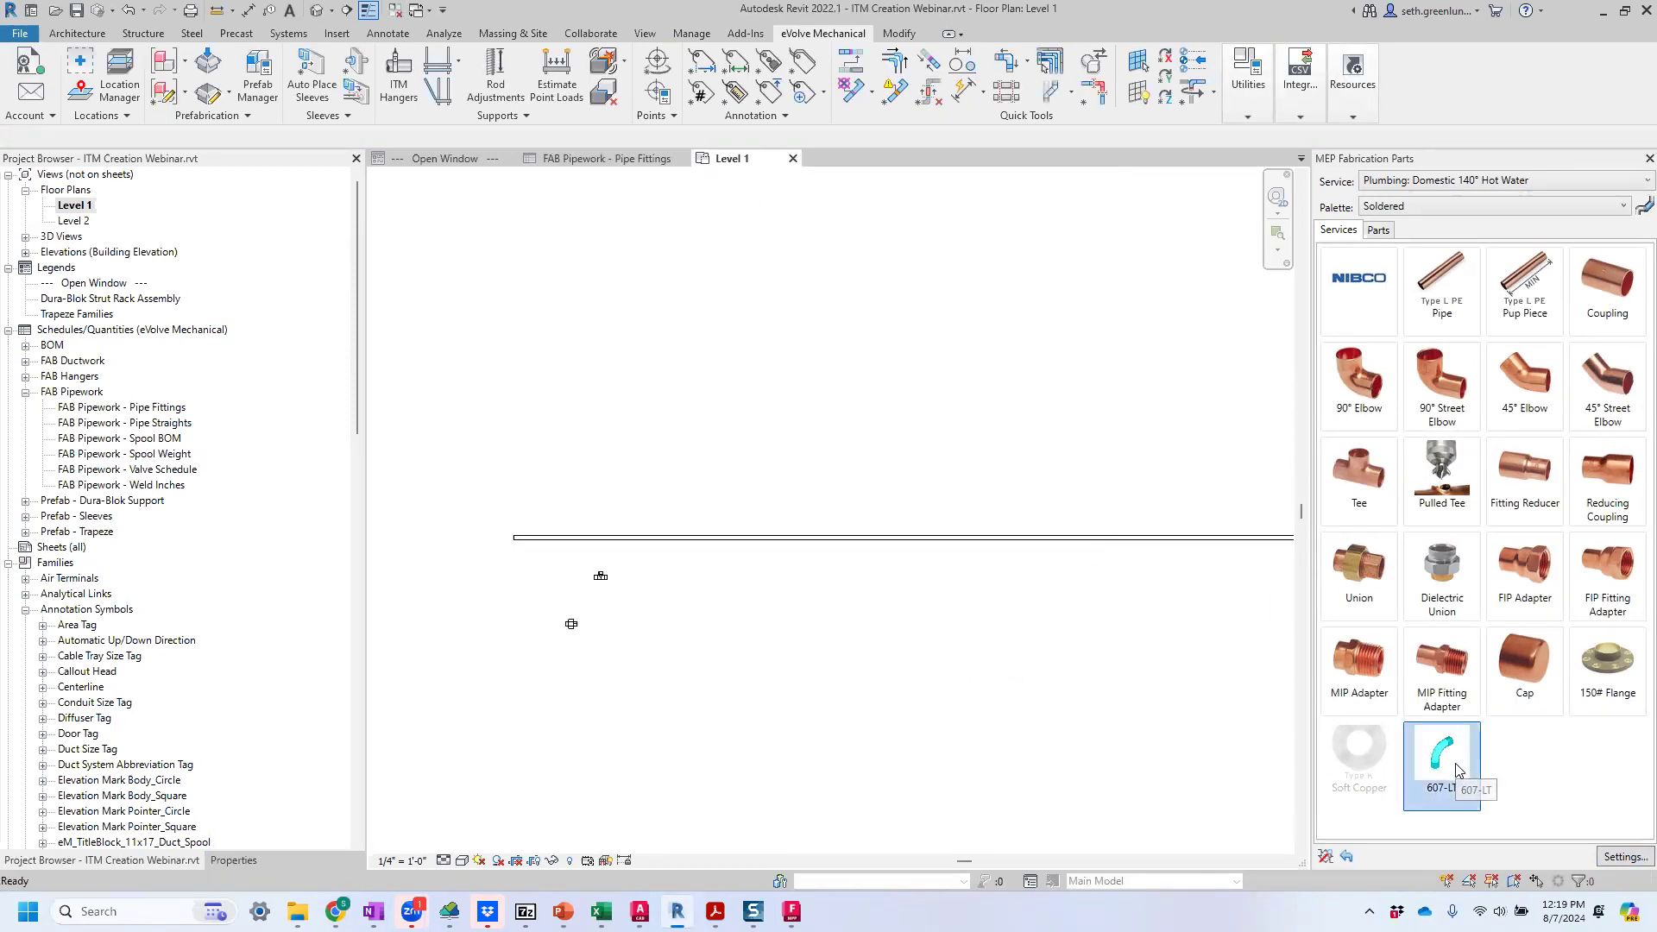
pyautogui.click(695, 605)
pyautogui.scroll(3, 695, 601)
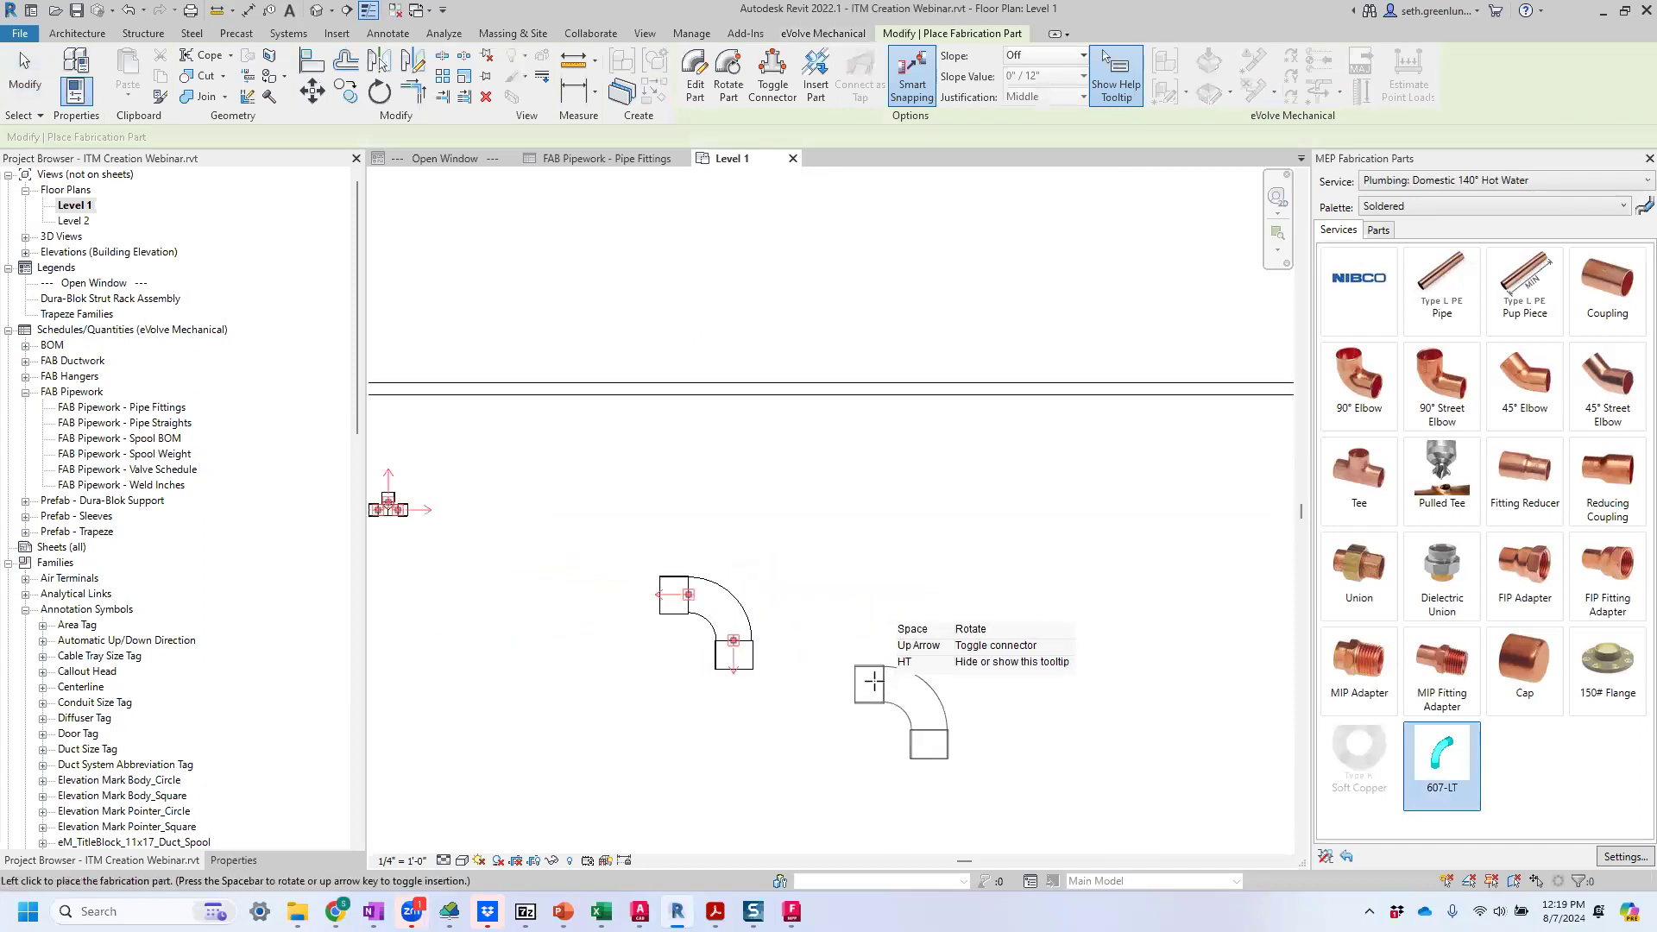
pyautogui.press('Escape')
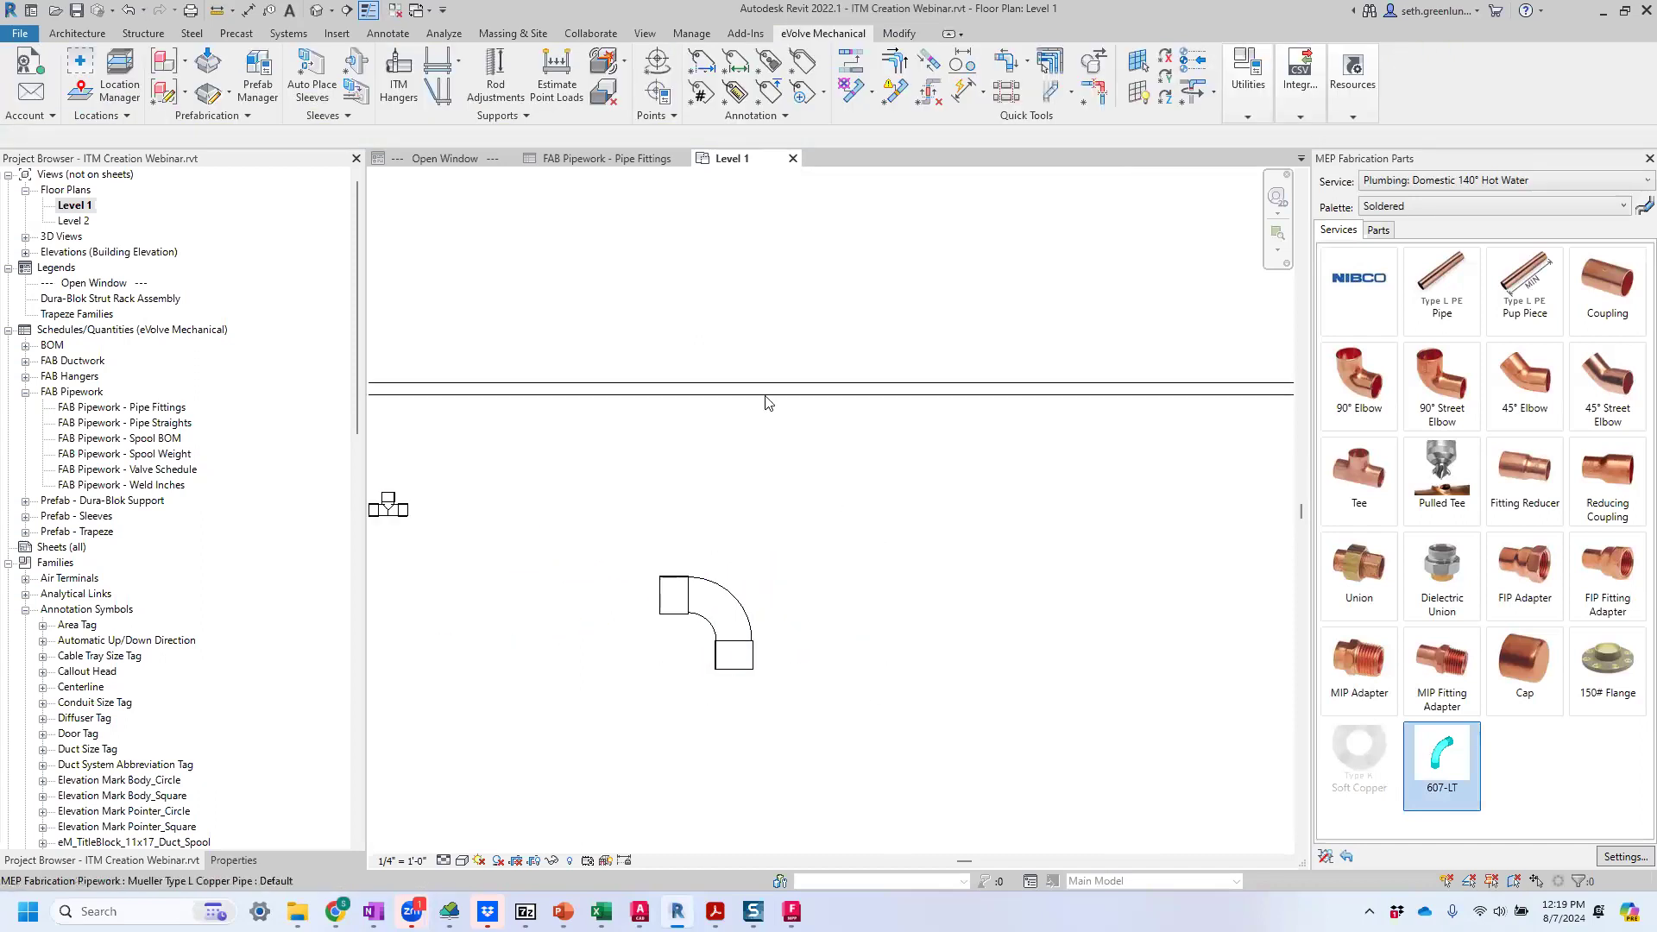
# Check the placed elbow's row in the FAB Pipework - Pipe Fittings schedule against the Level 1 plan.
pyautogui.click(594, 160)
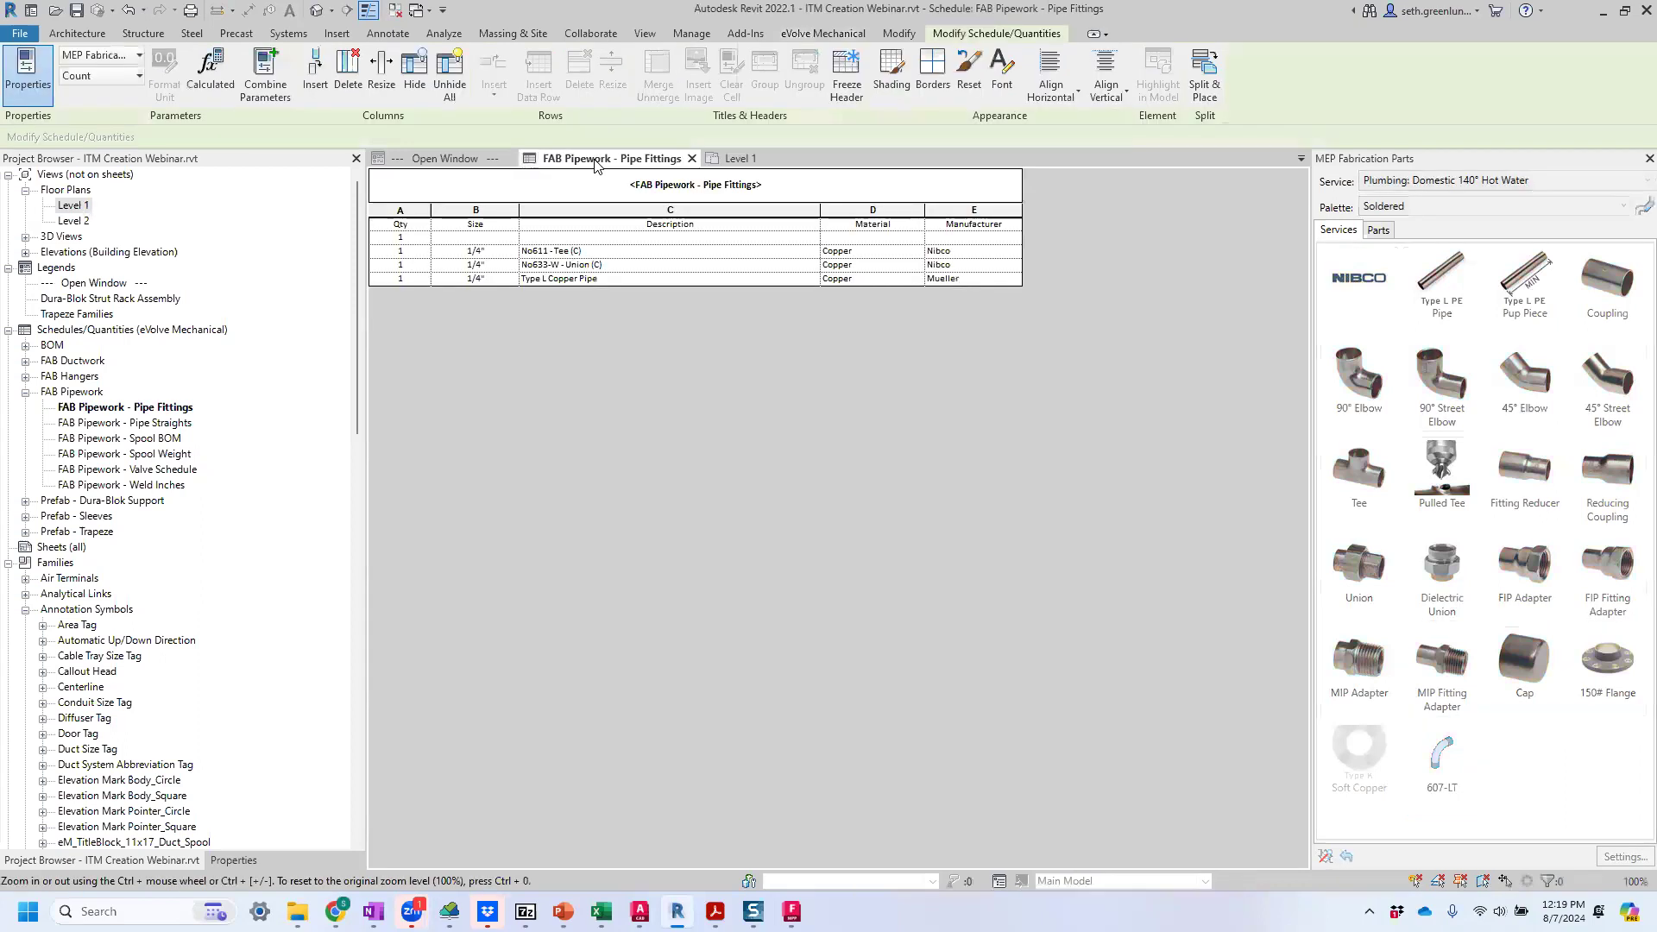
pyautogui.click(735, 160)
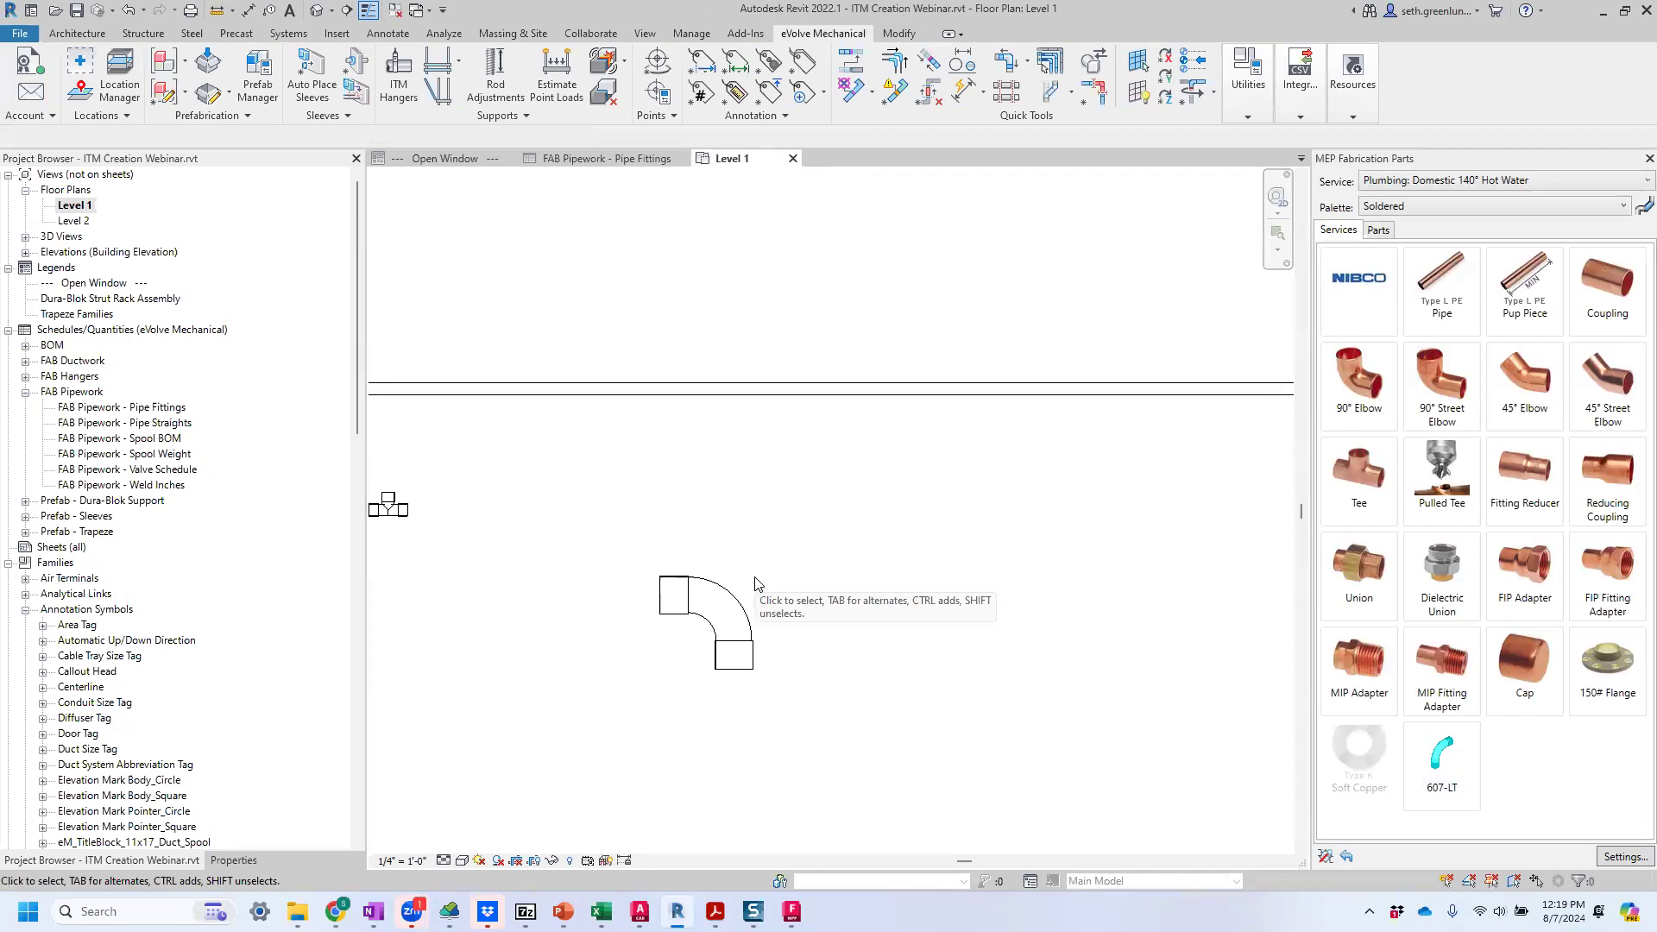
pyautogui.click(635, 160)
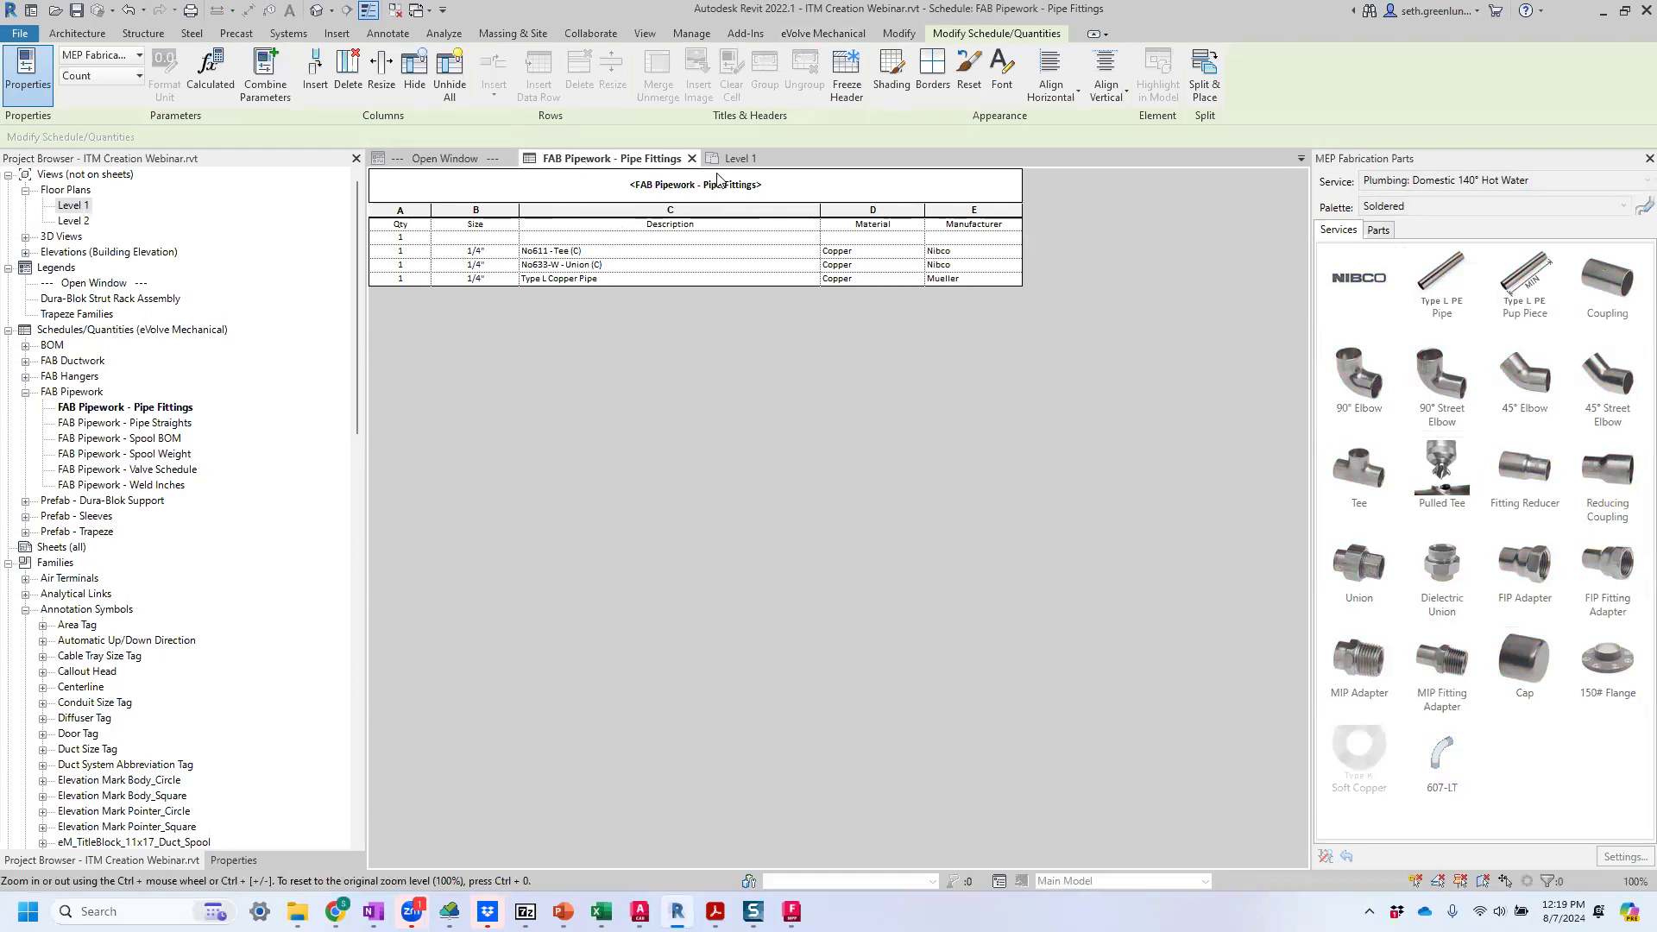
pyautogui.click(740, 160)
pyautogui.scroll(-1, 704, 559)
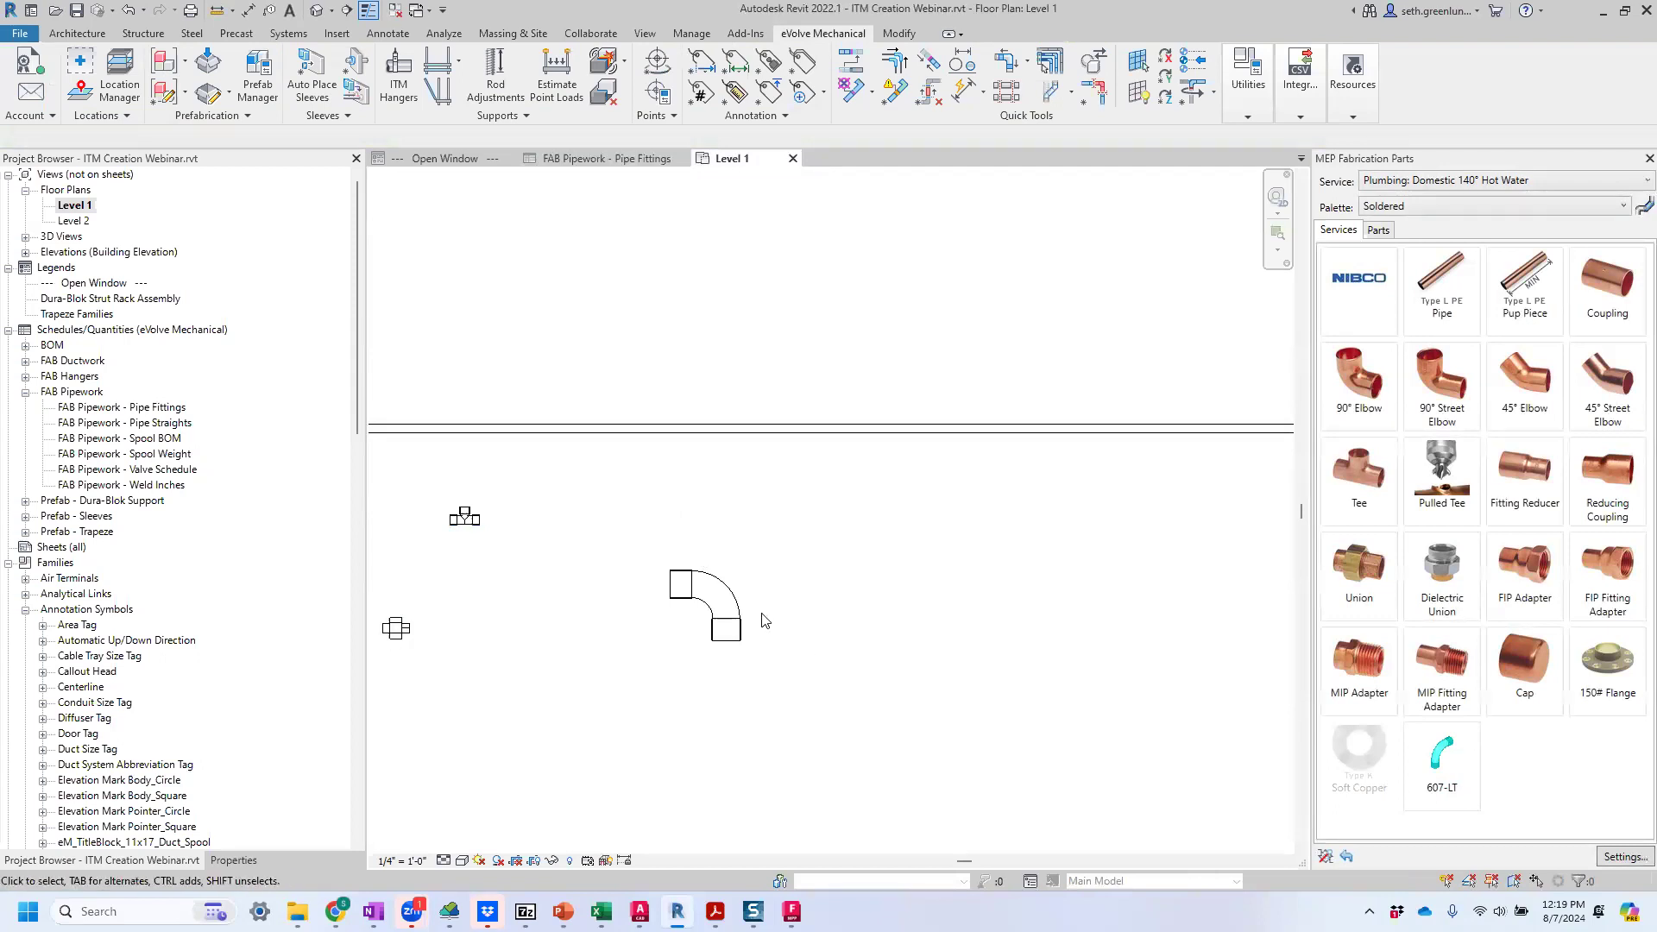
pyautogui.click(569, 162)
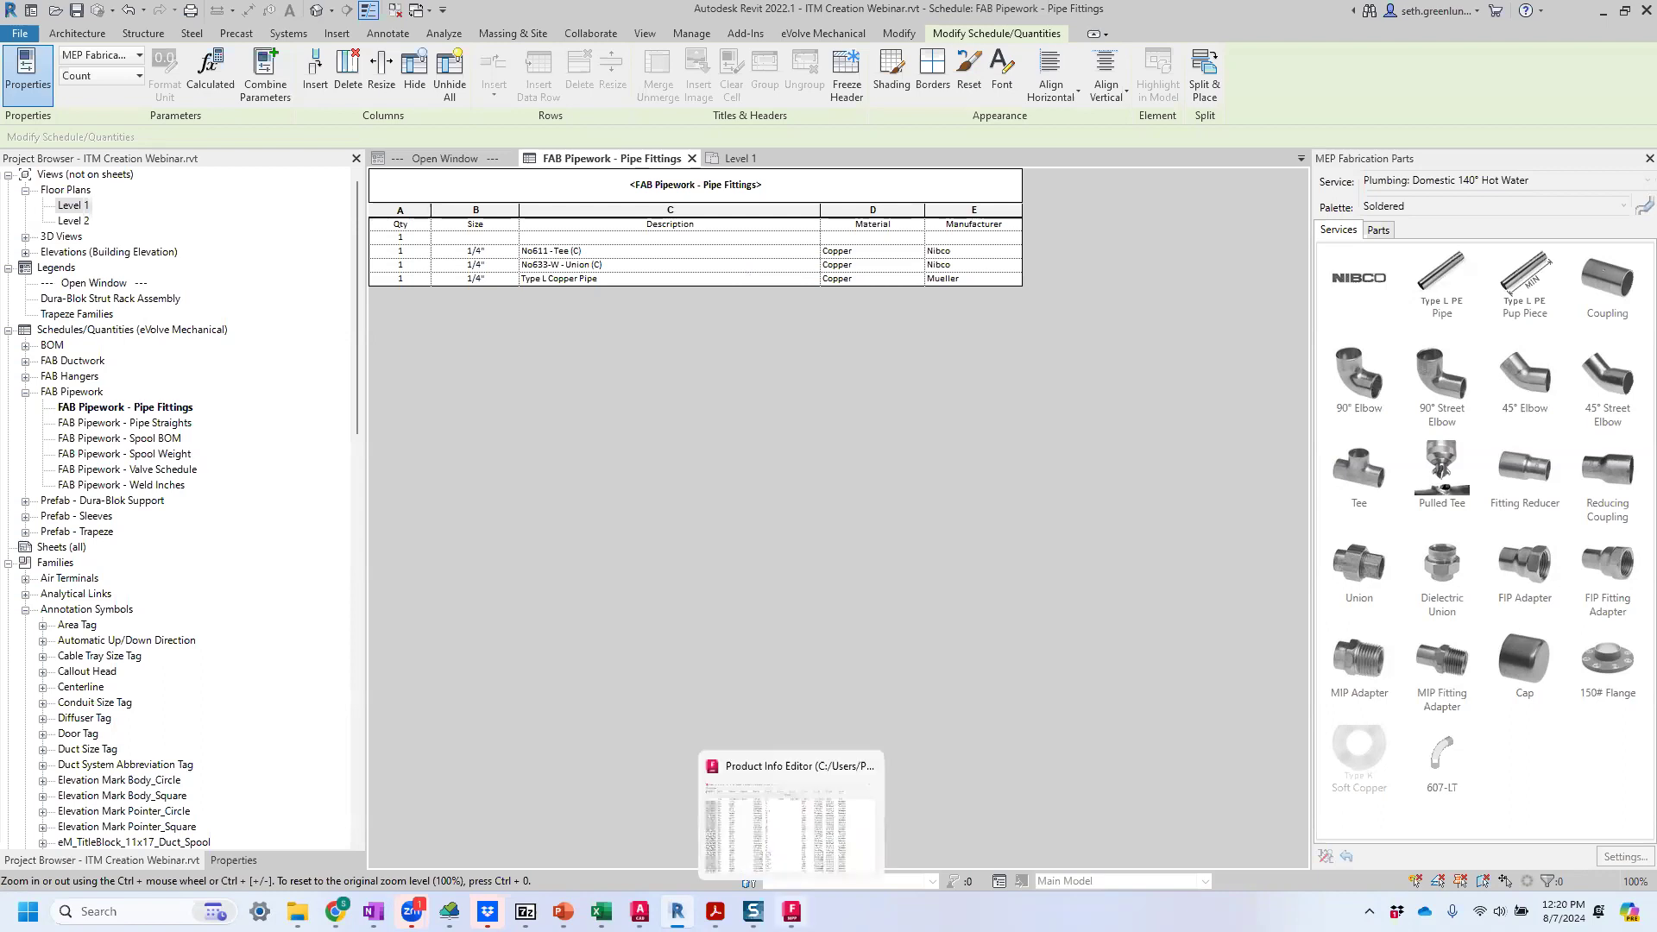
# Switch to the Product Info Editor and look through its product entries to the end of the list.
pyautogui.click(791, 912)
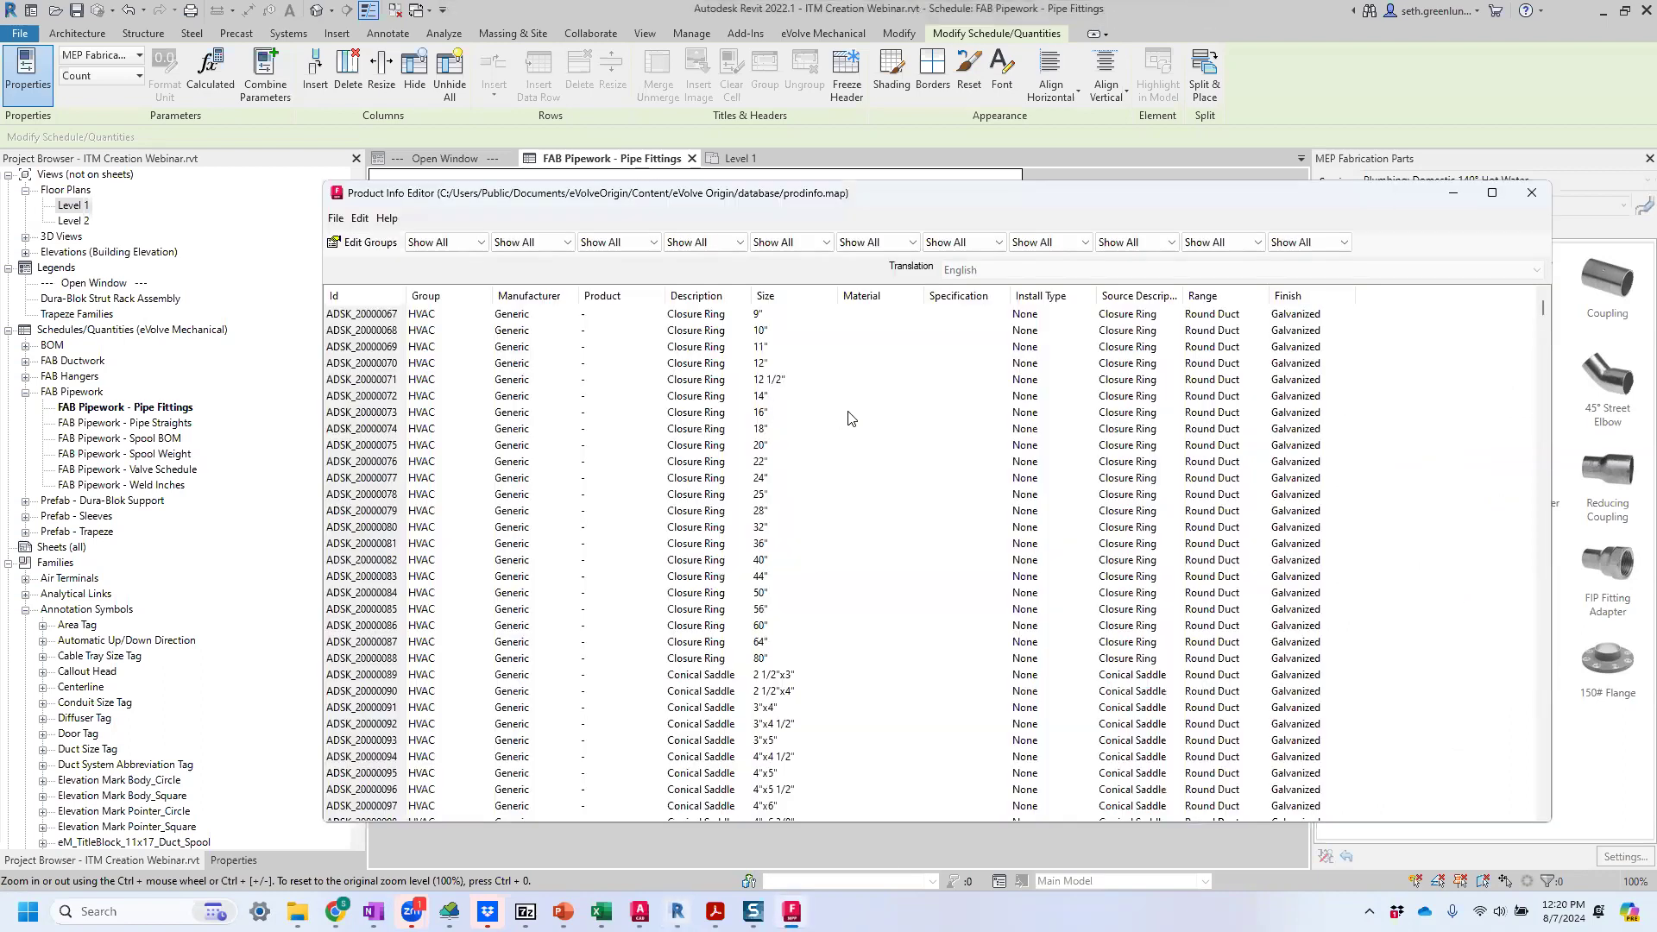
pyautogui.press('super')
pyautogui.write('pro')
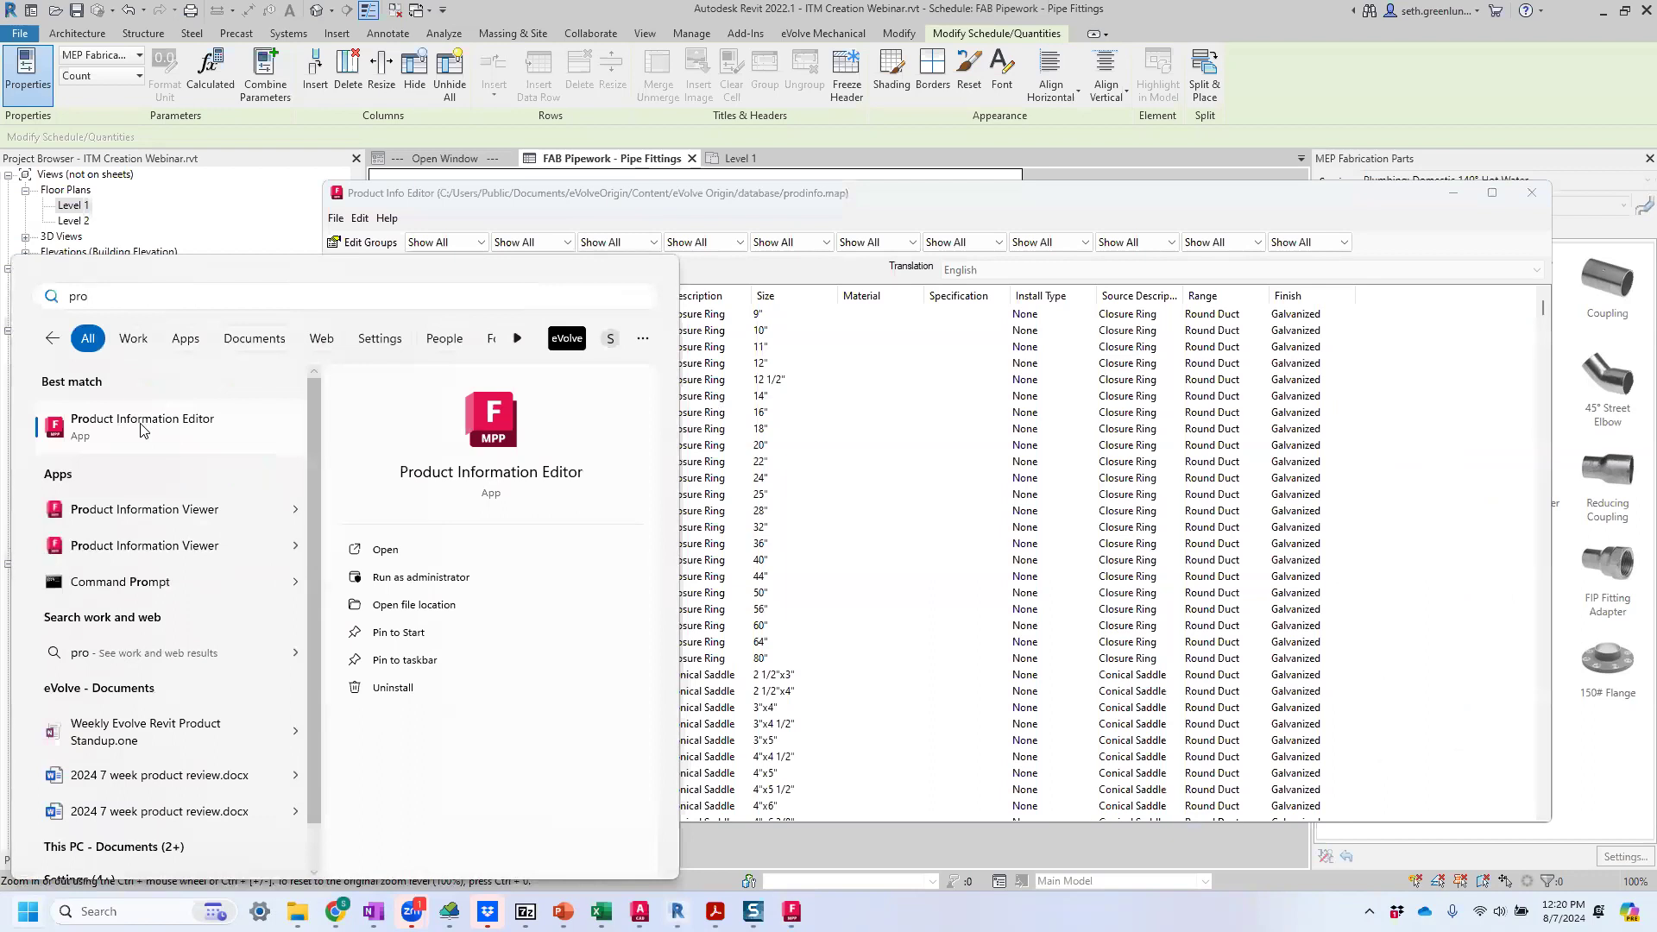
pyautogui.click(792, 911)
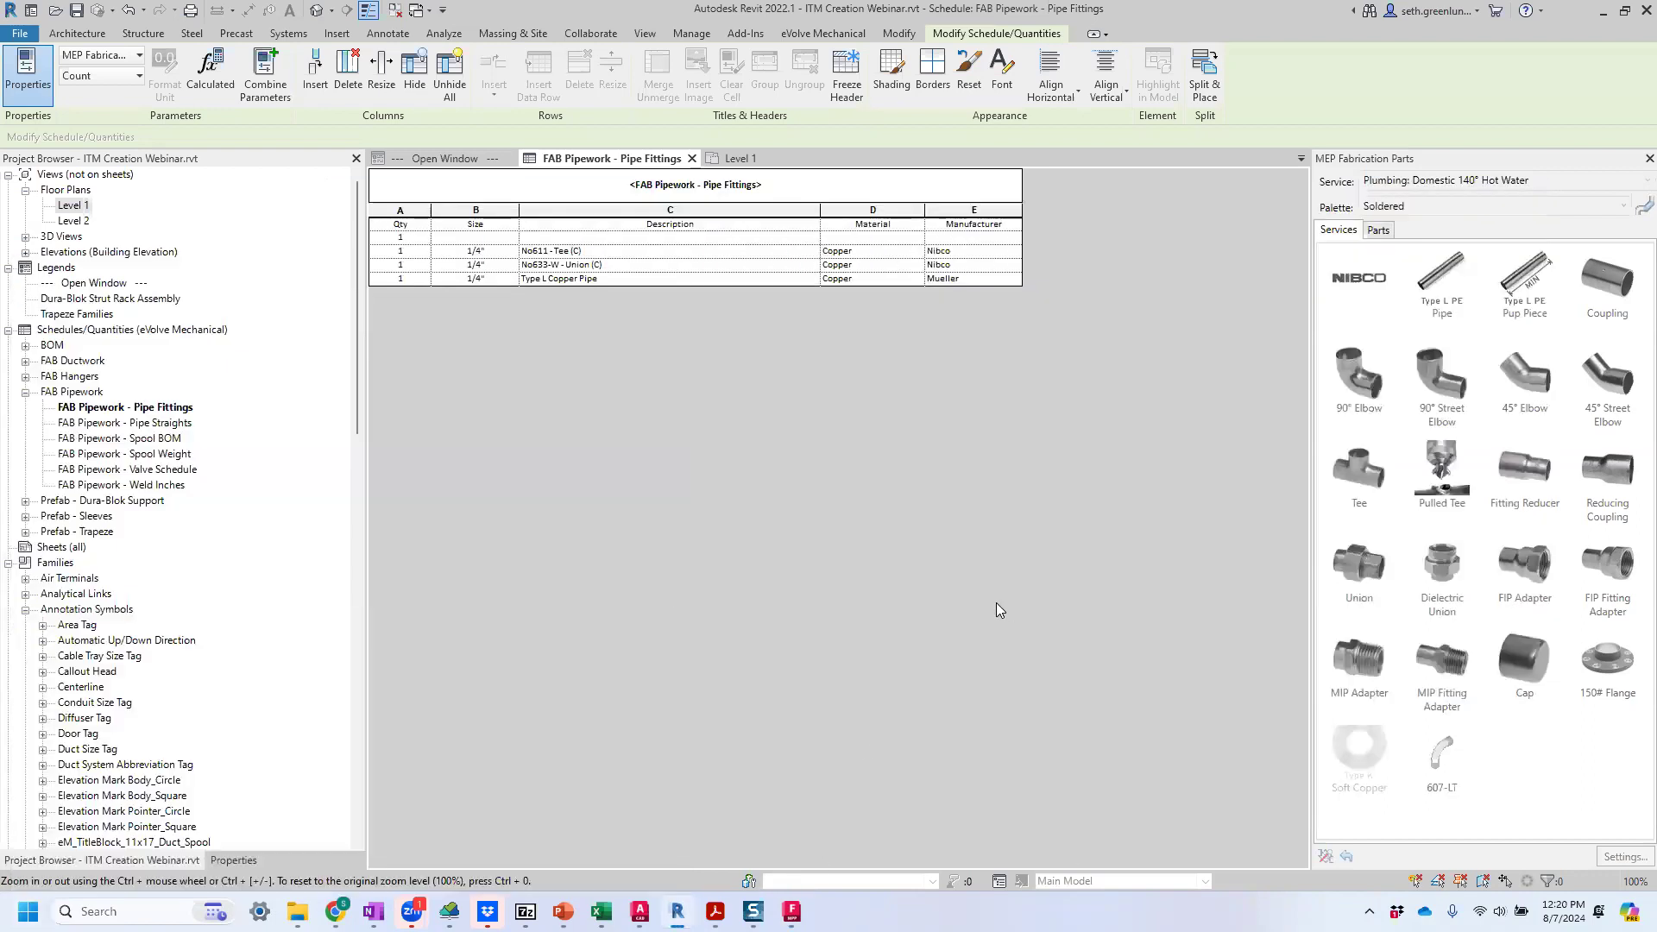
pyautogui.click(792, 911)
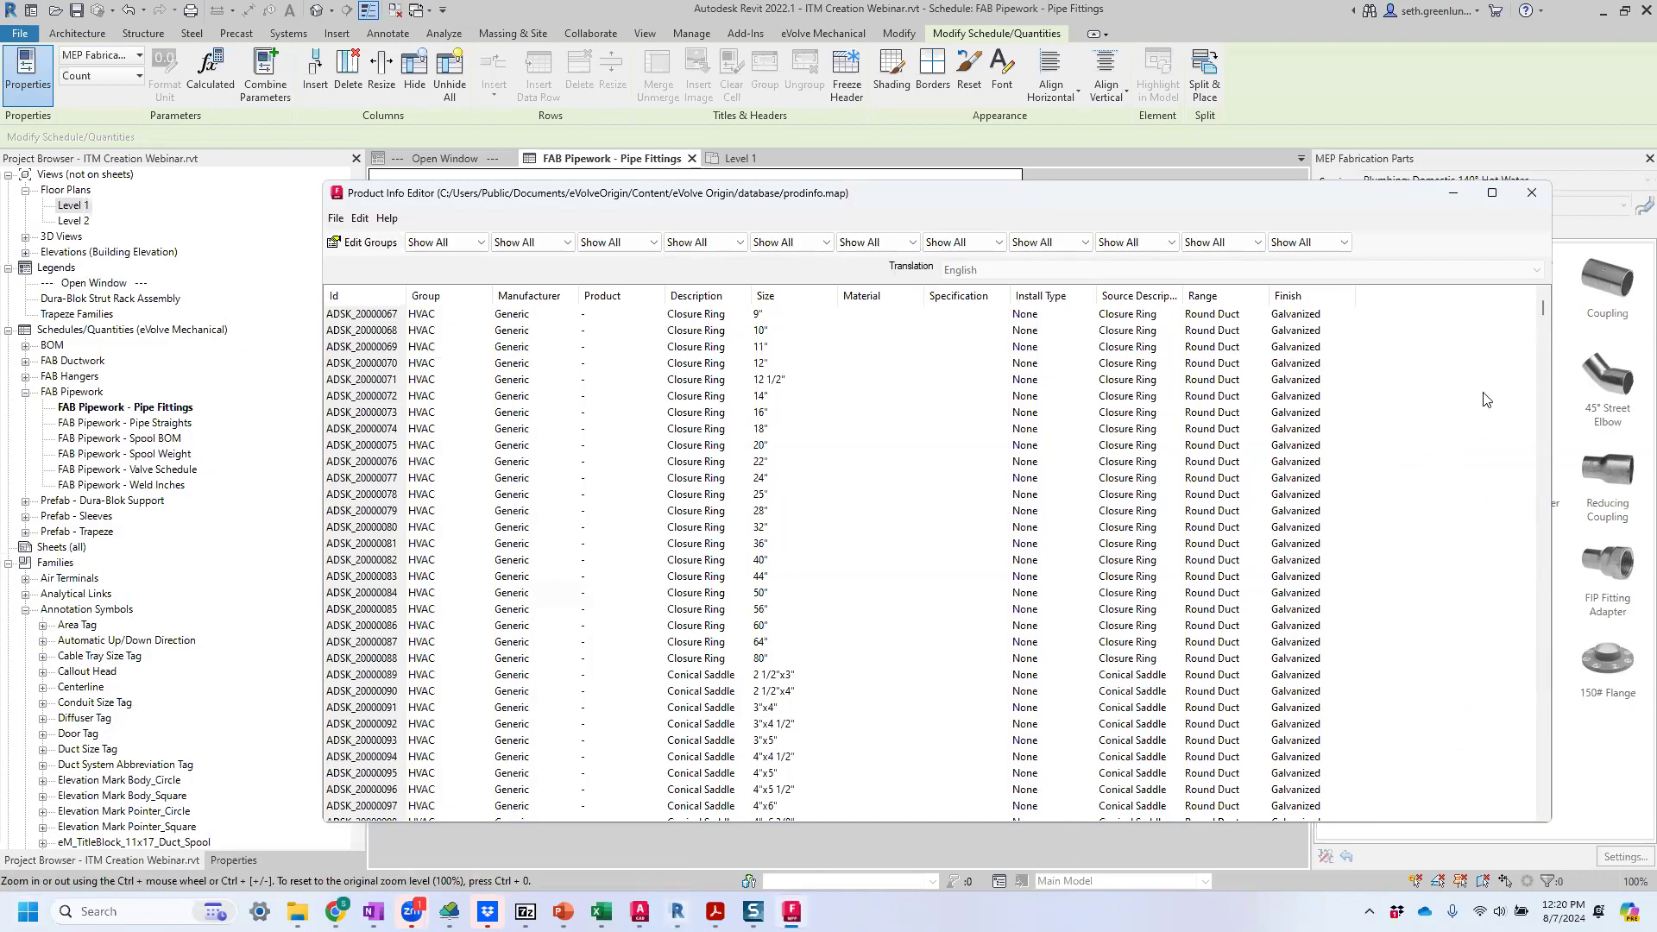
pyautogui.moveTo(1541, 309); pyautogui.dragTo(1542, 805)
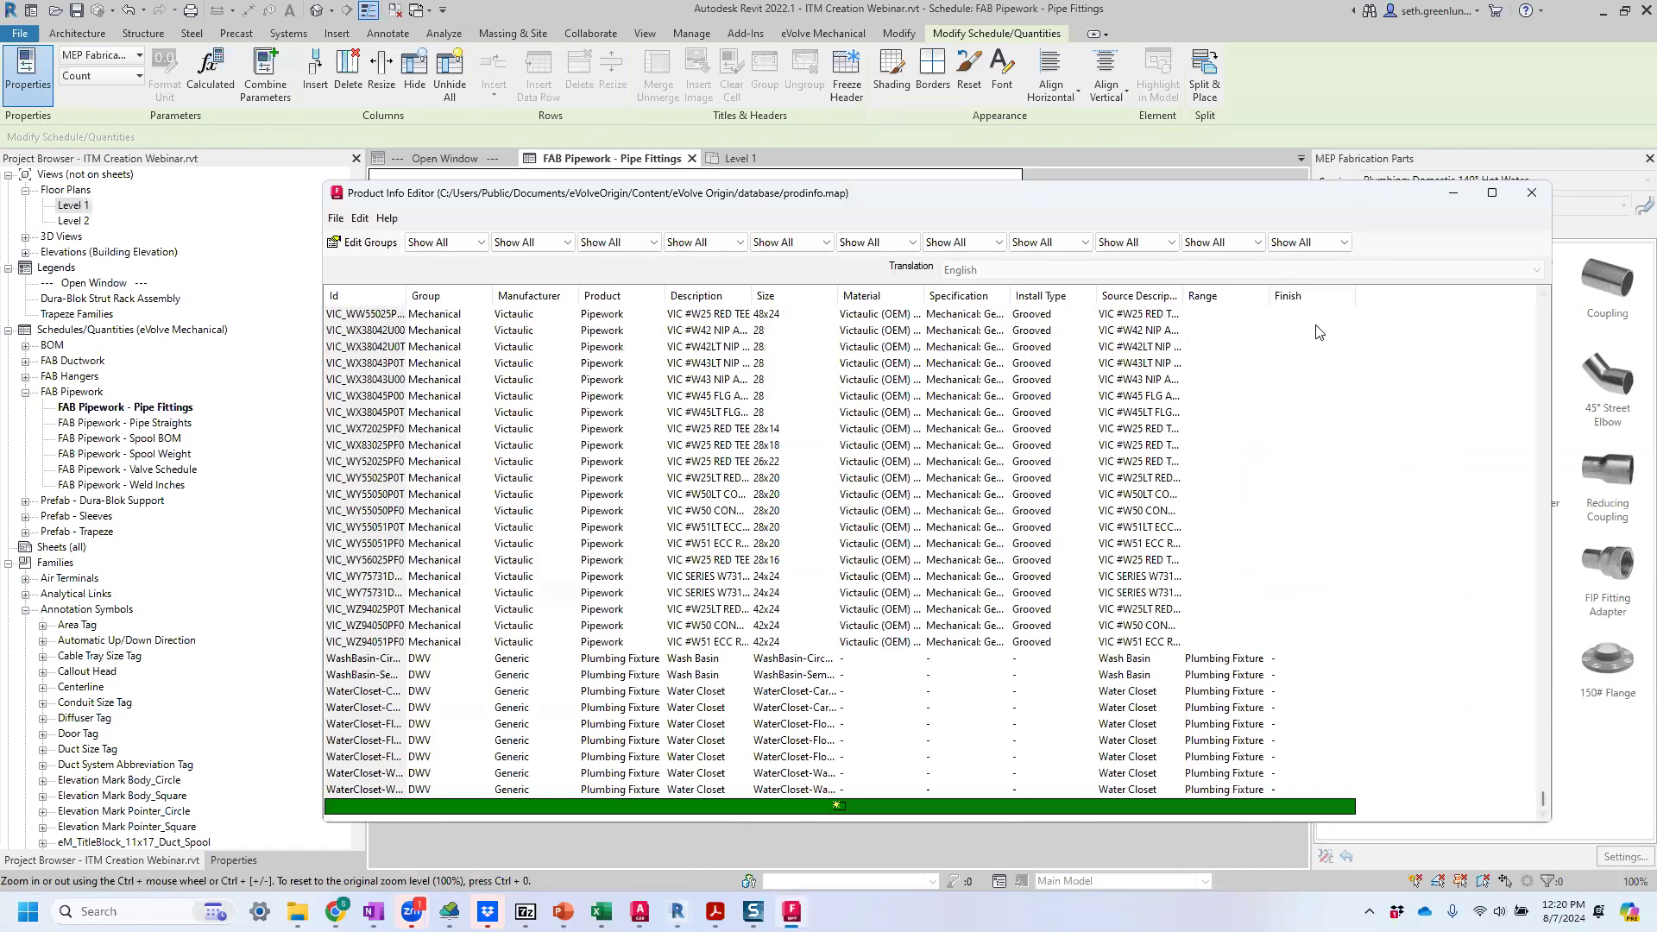
pyautogui.click(1272, 62)
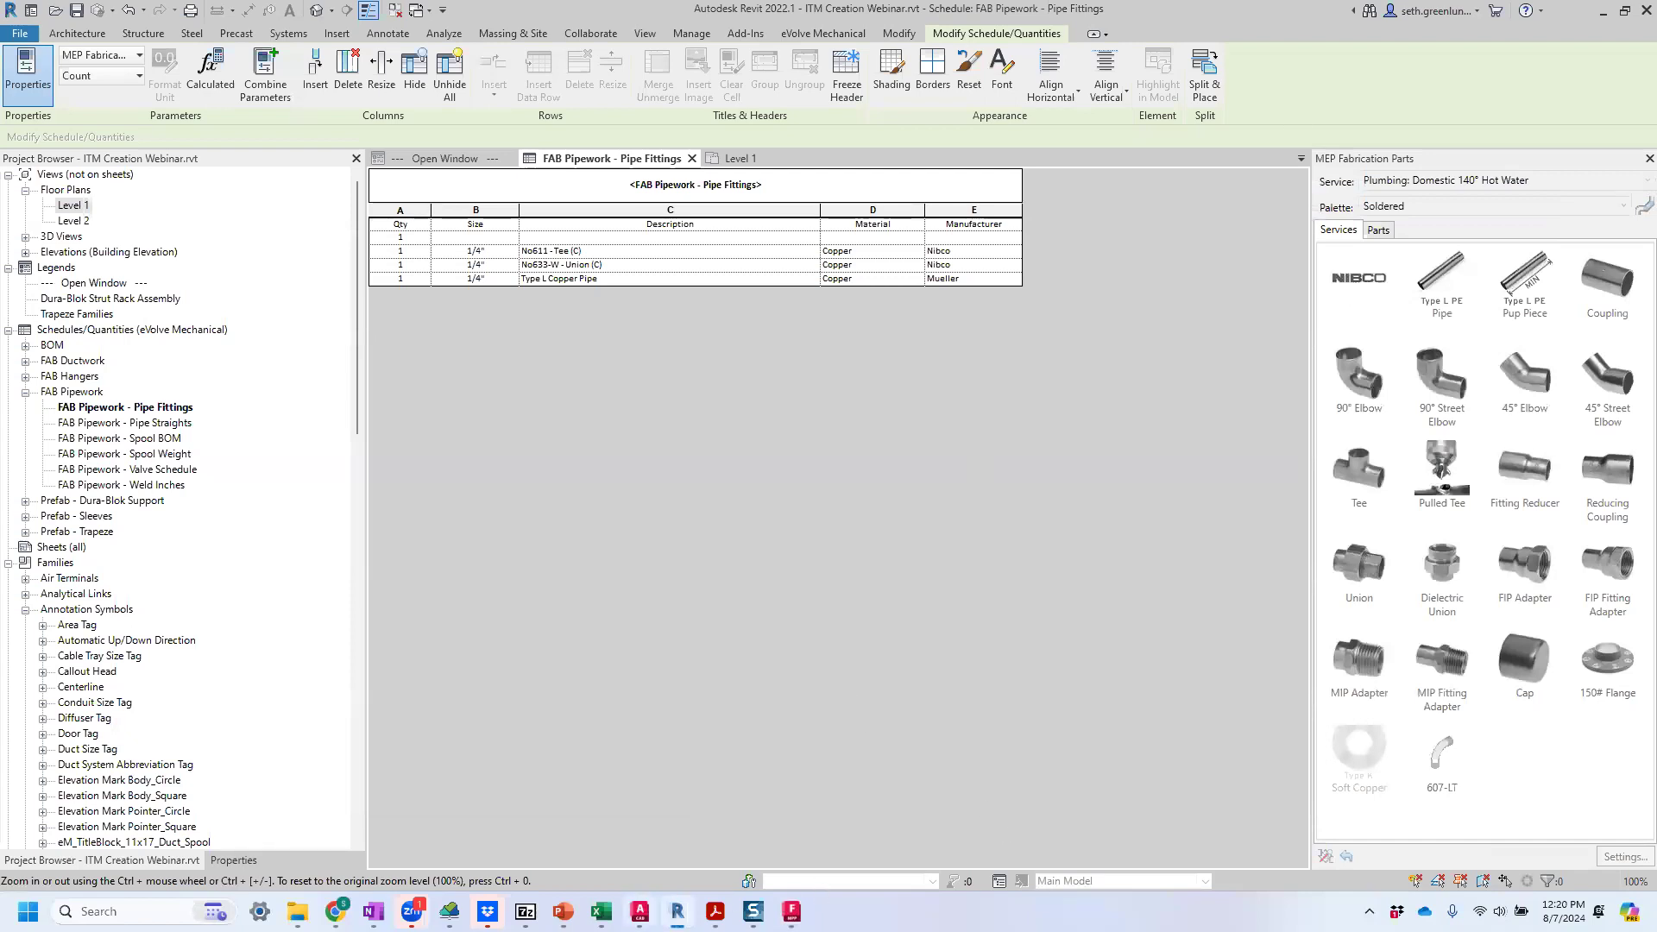
# Switch to Fabrication CADmep and add an Id column without an initial value to the 607-LT item's product list.
pyautogui.click(639, 912)
pyautogui.rightClick(422, 216)
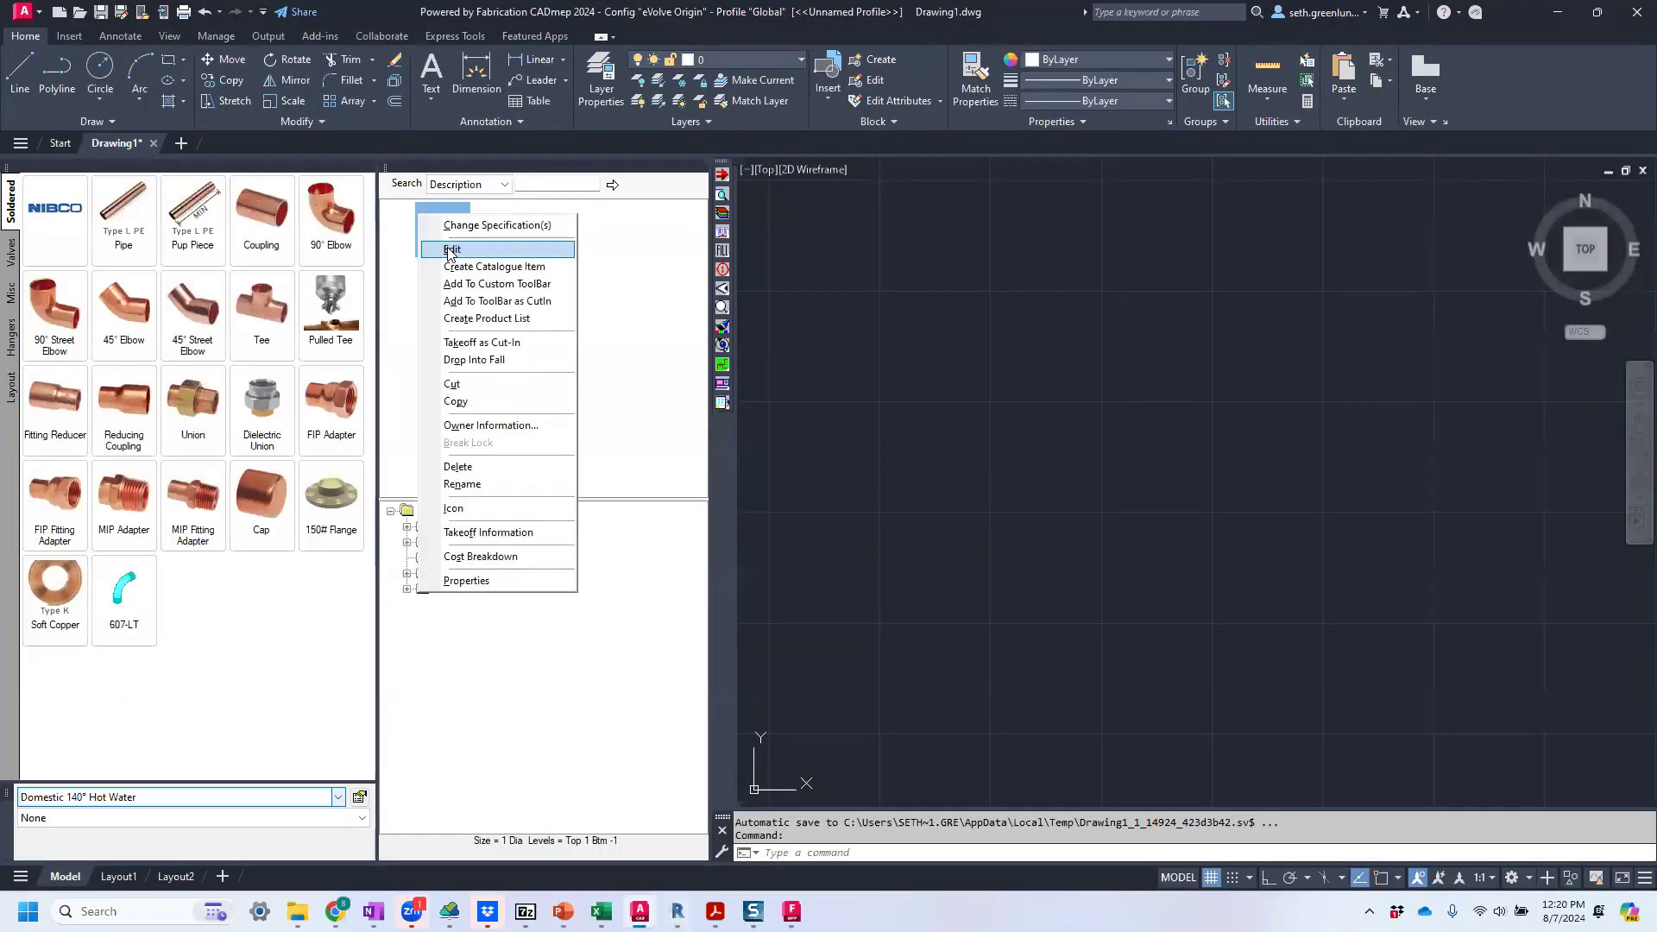
pyautogui.click(453, 252)
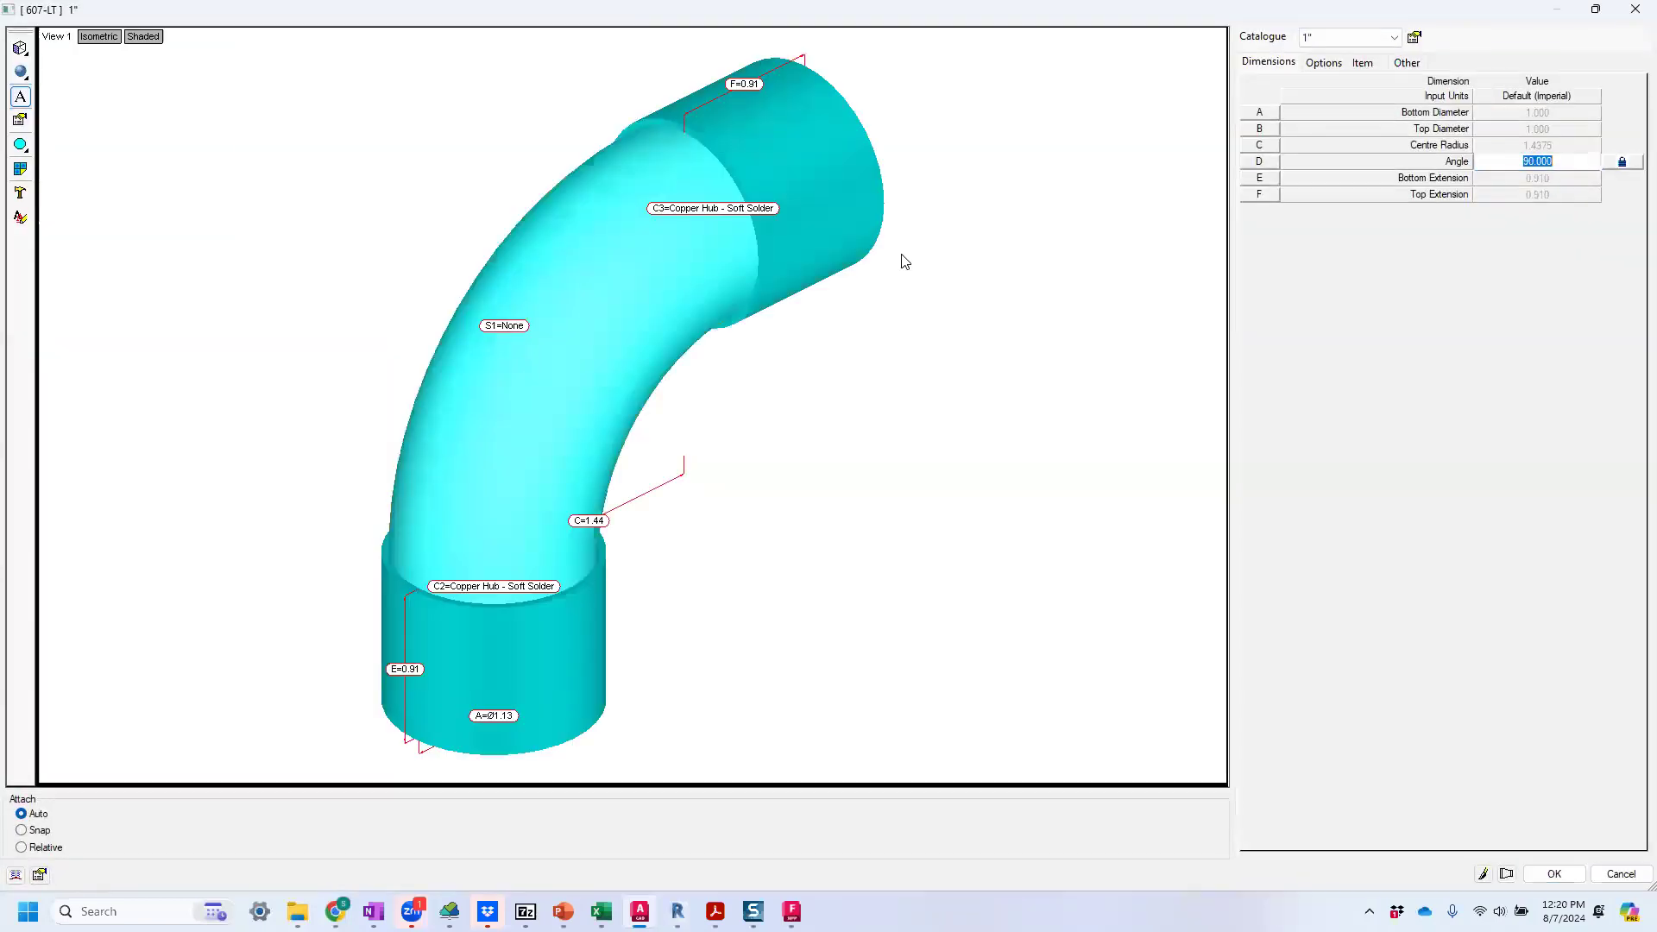
pyautogui.click(1416, 38)
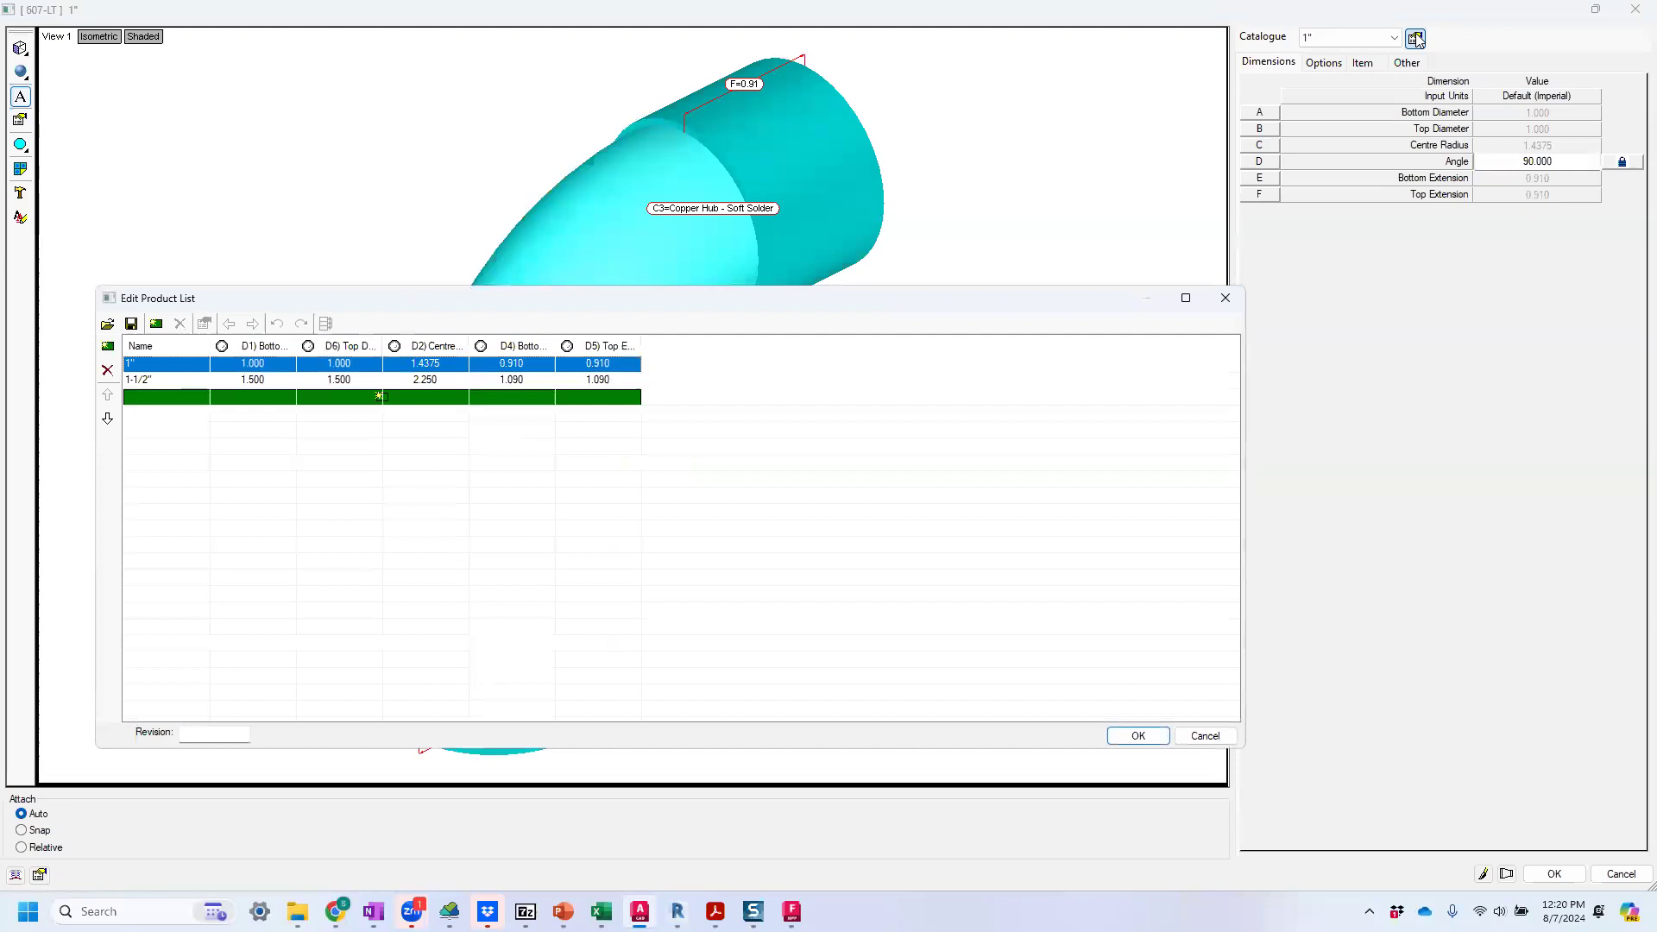
pyautogui.click(156, 324)
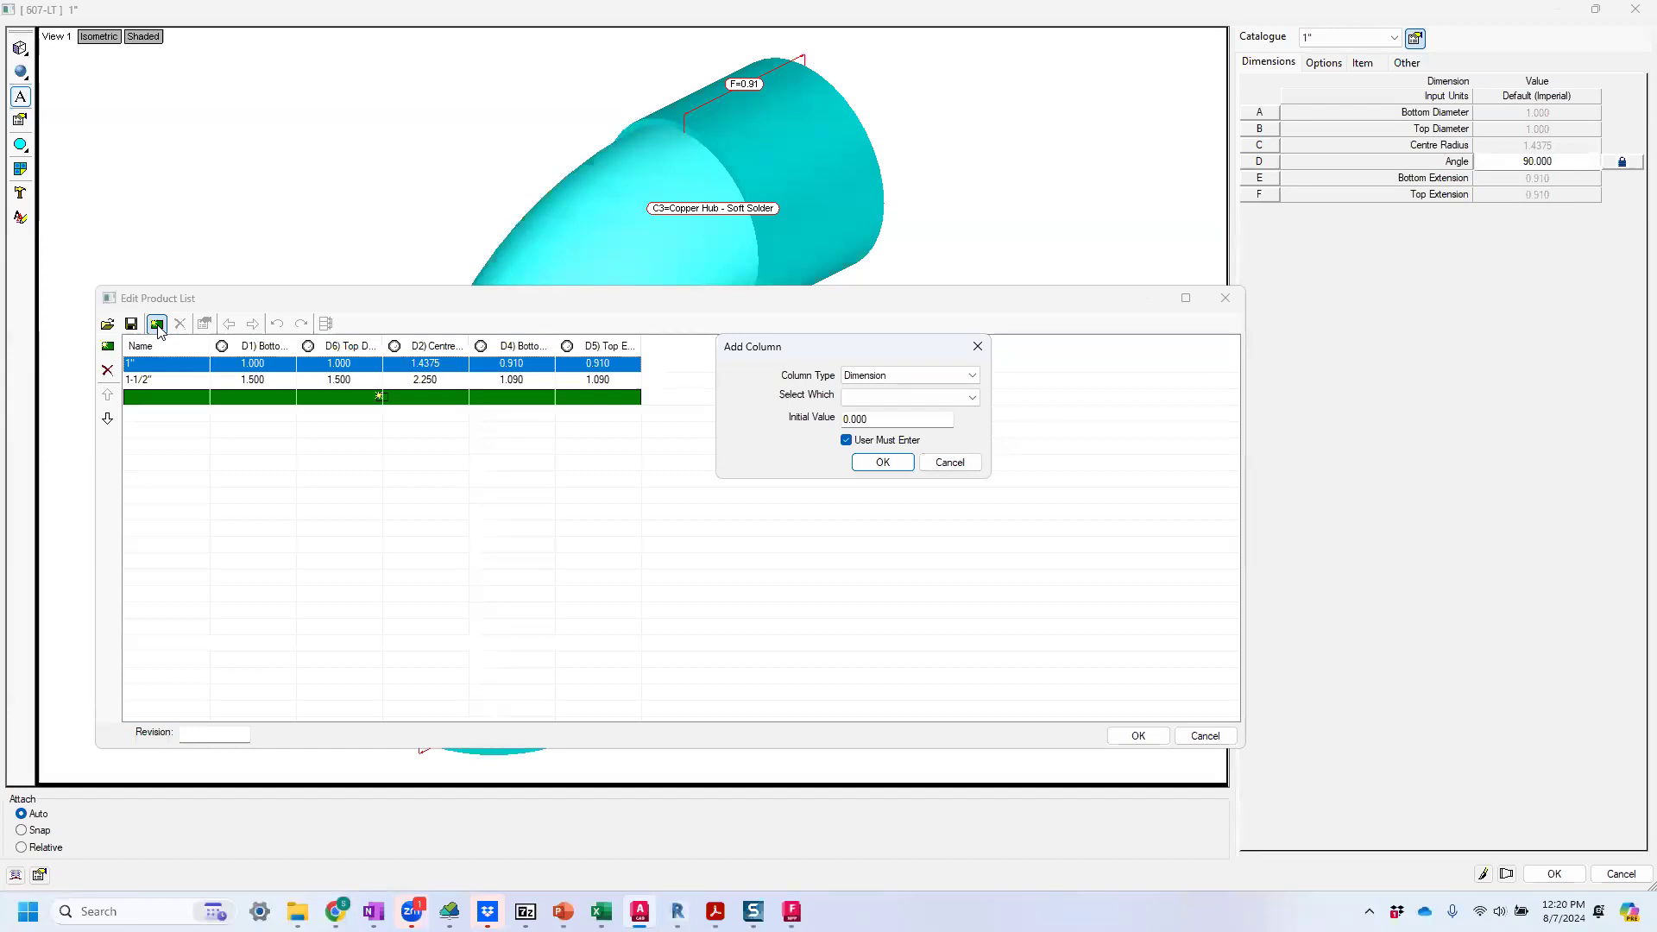
pyautogui.click(877, 385)
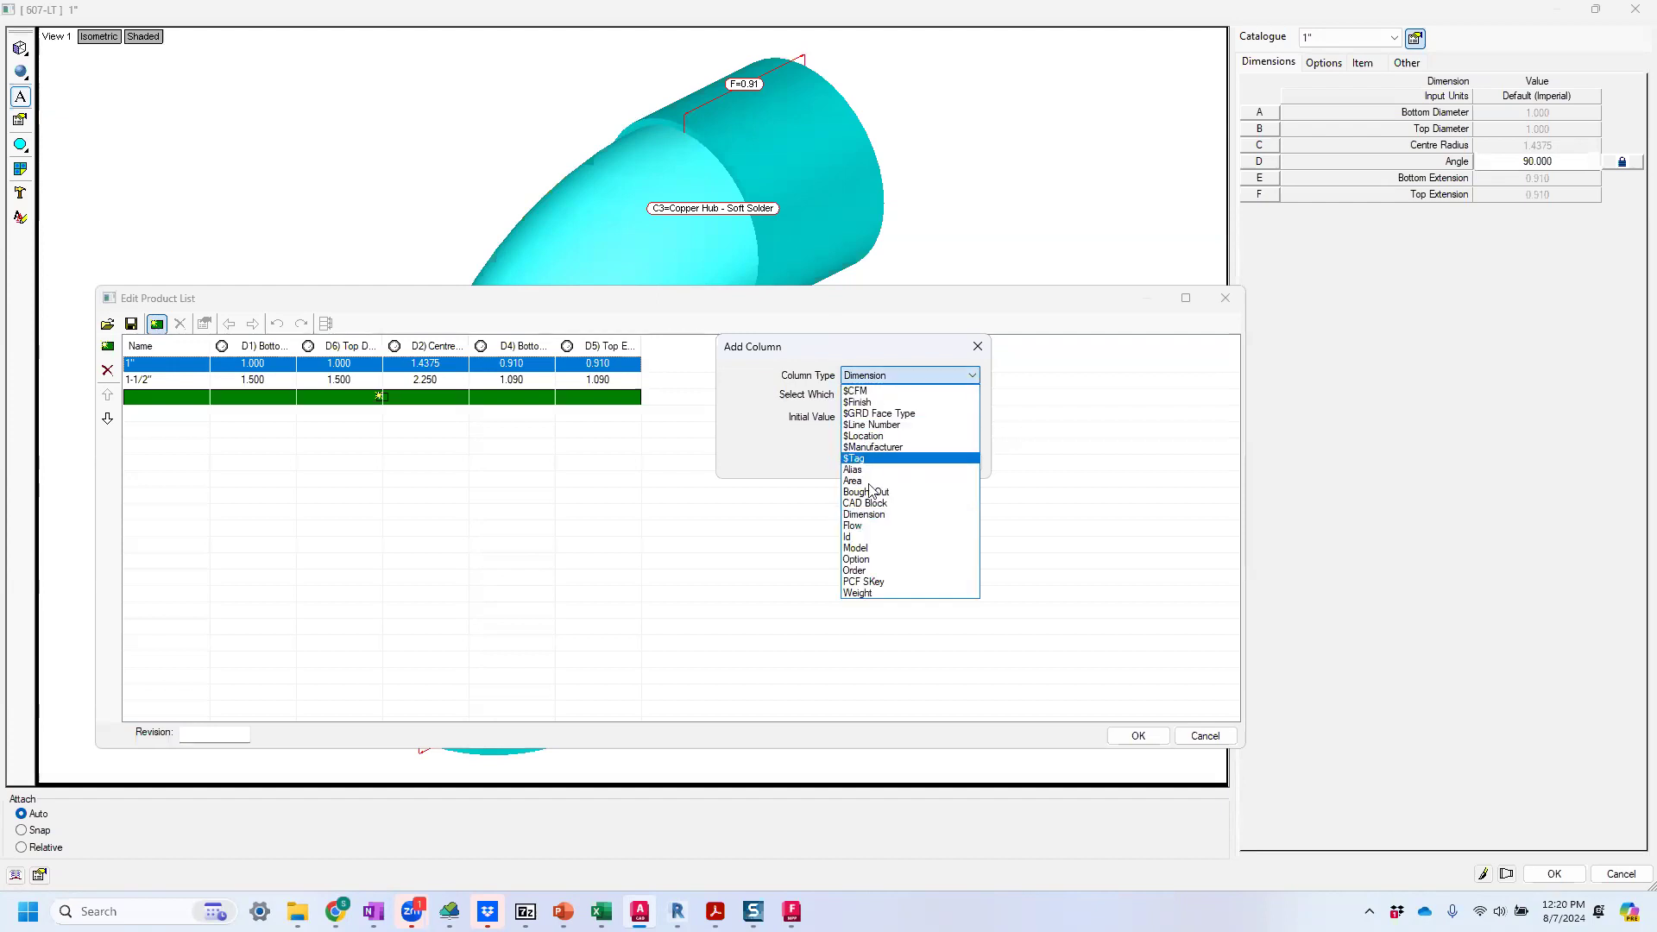
pyautogui.click(861, 539)
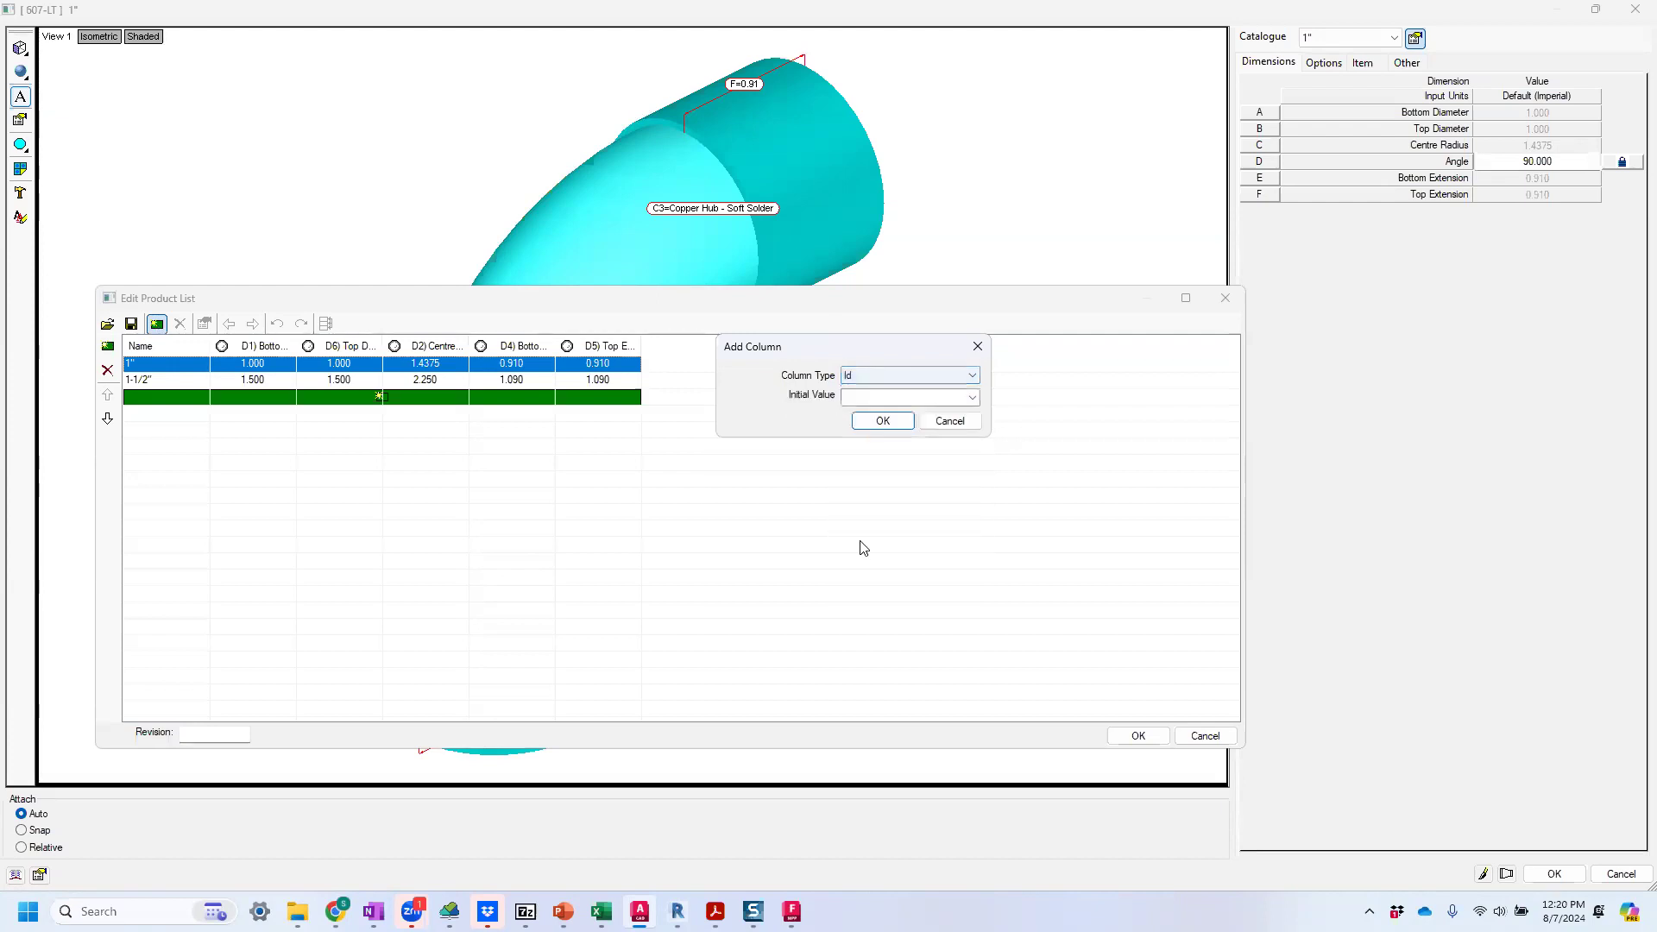
pyautogui.click(883, 421)
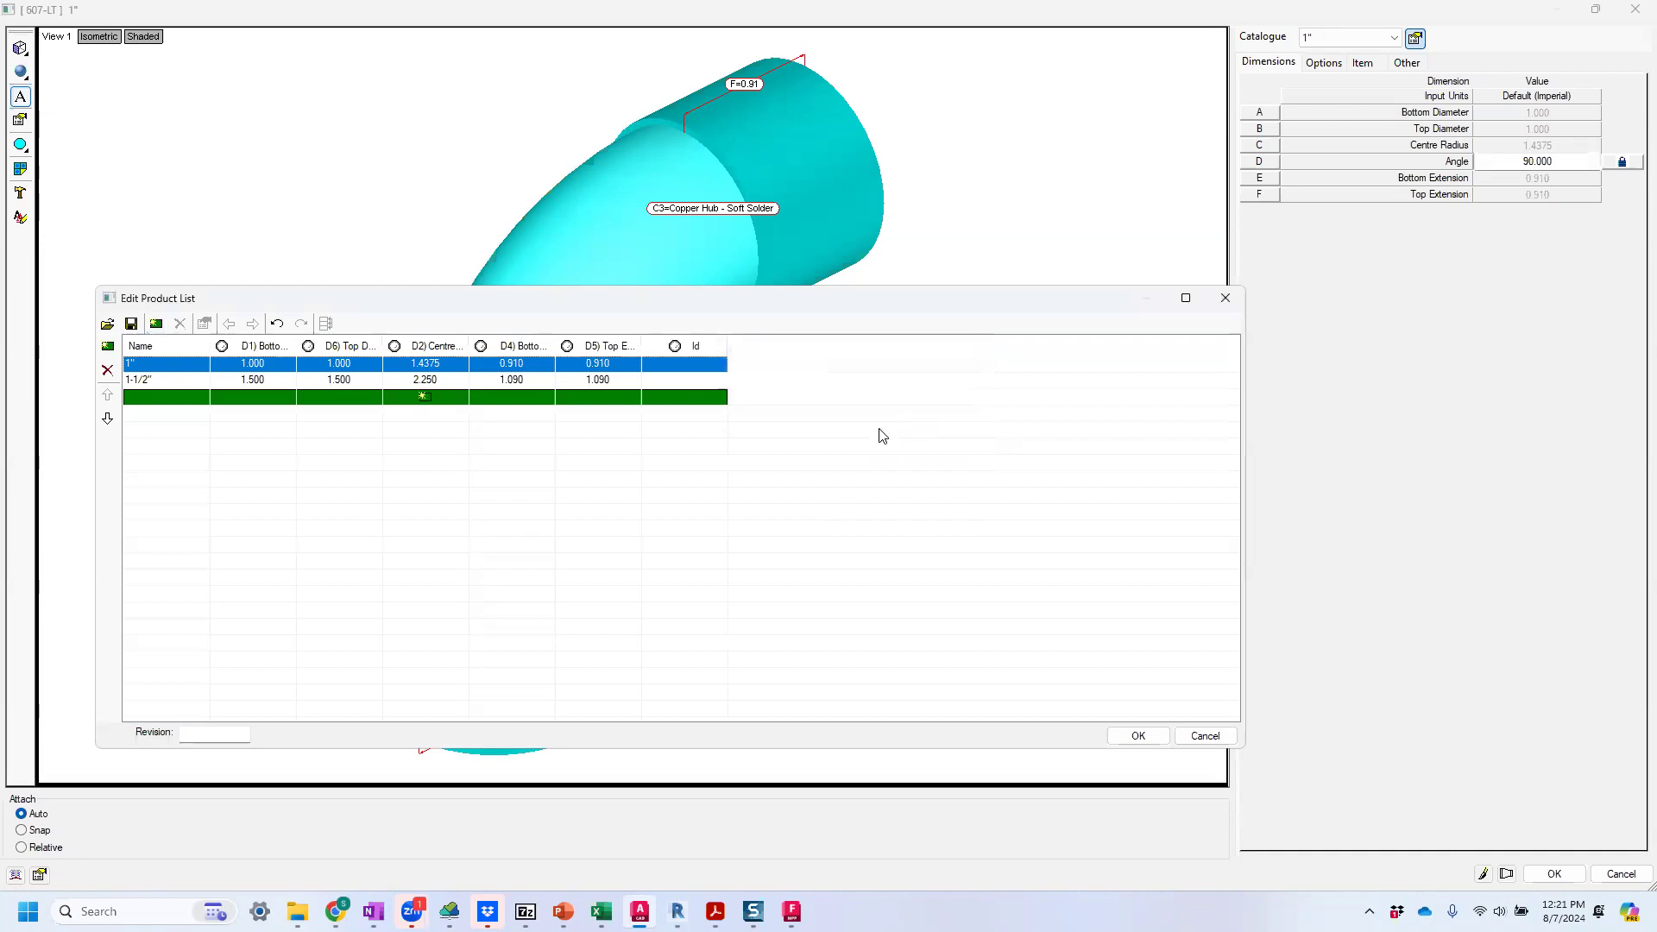
# Set the Id of the 1" entry to 123 and of the 1-1/2" entry to 456, and accept the product list and item.
pyautogui.click(696, 362)
pyautogui.click(683, 381)
pyautogui.click(683, 381)
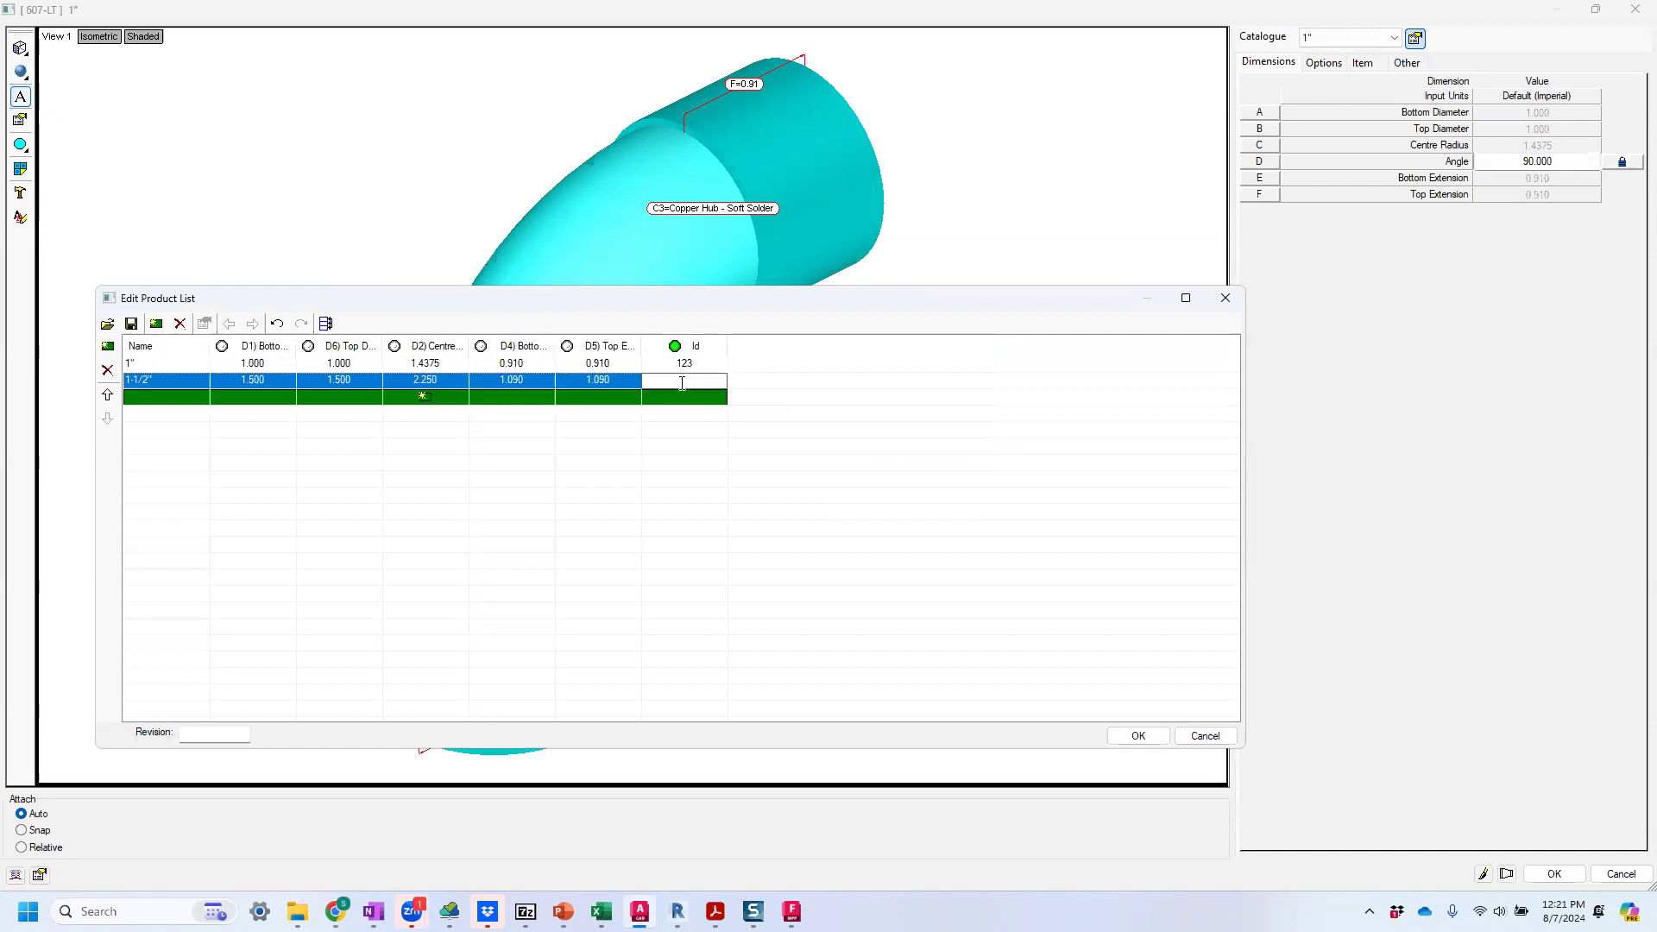
pyautogui.write('456')
pyautogui.click(705, 479)
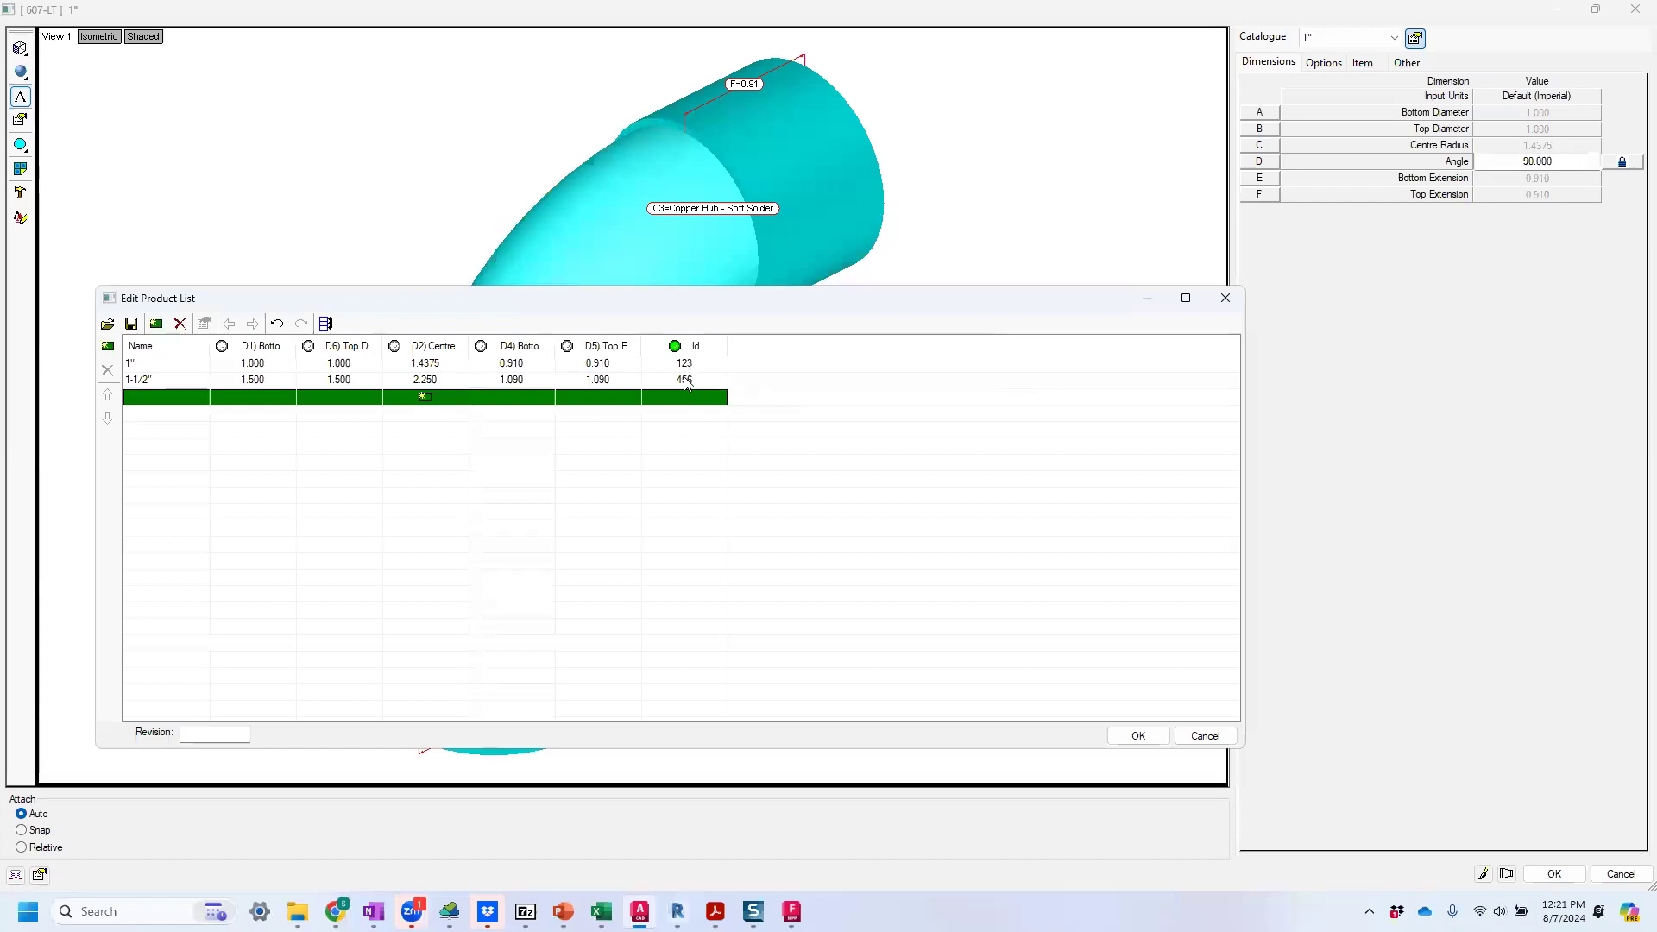
pyautogui.click(1138, 736)
pyautogui.click(1541, 874)
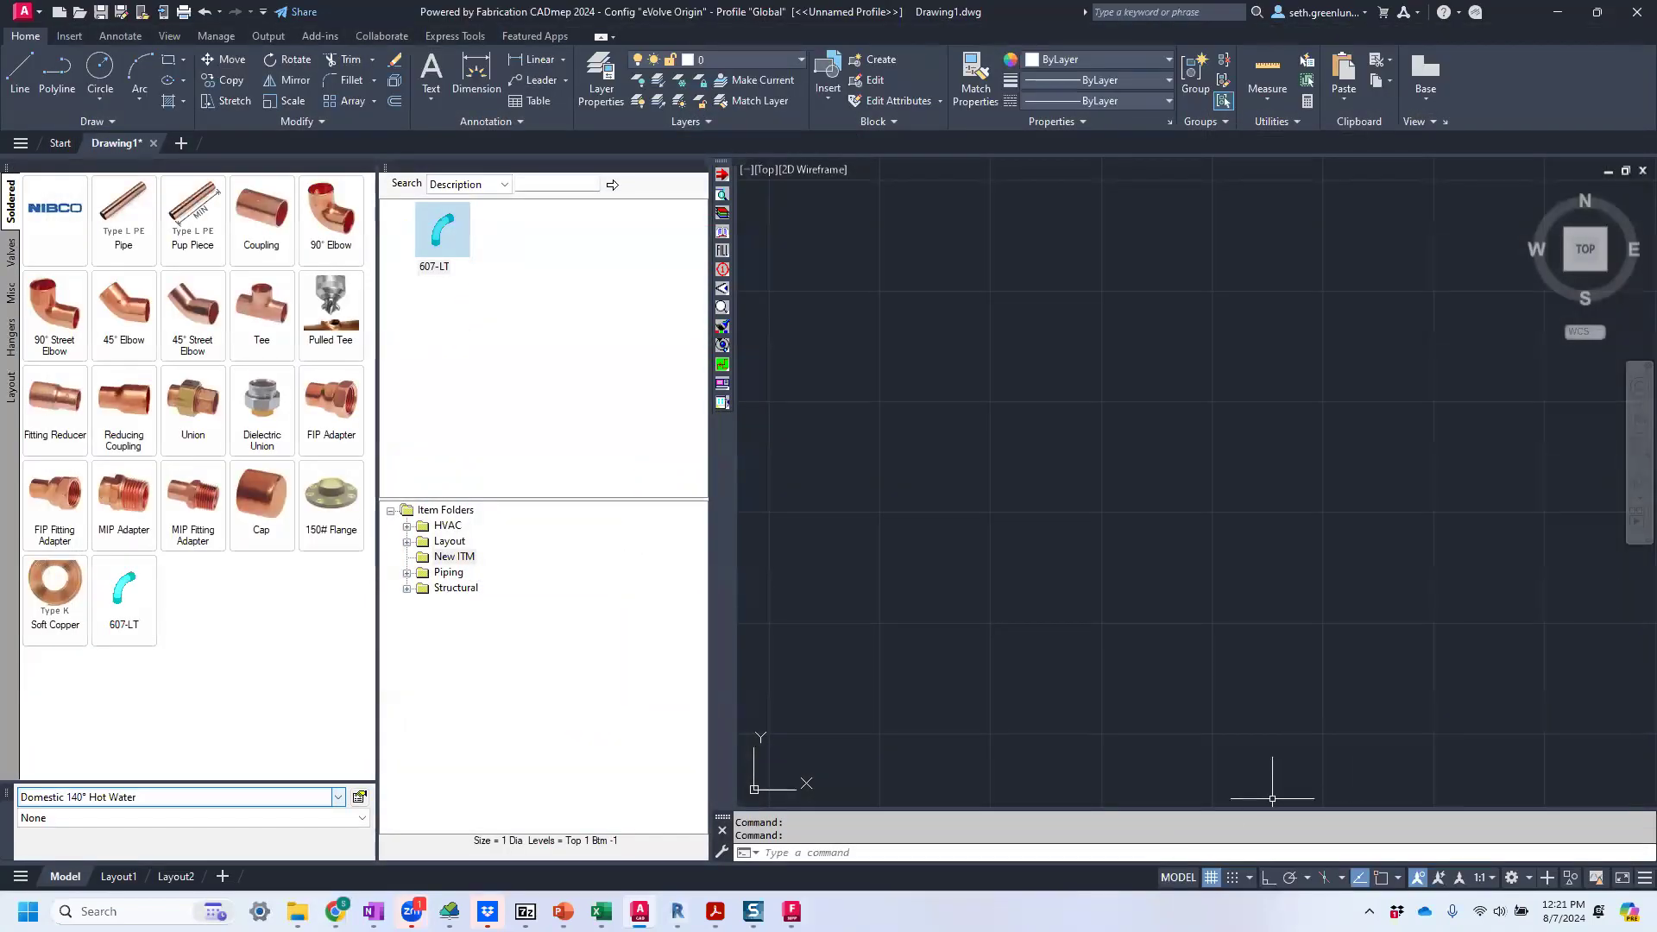
# Add a product entry with Id 123 and group Plumbing at the end of the Product Info Editor's list.
pyautogui.click(791, 912)
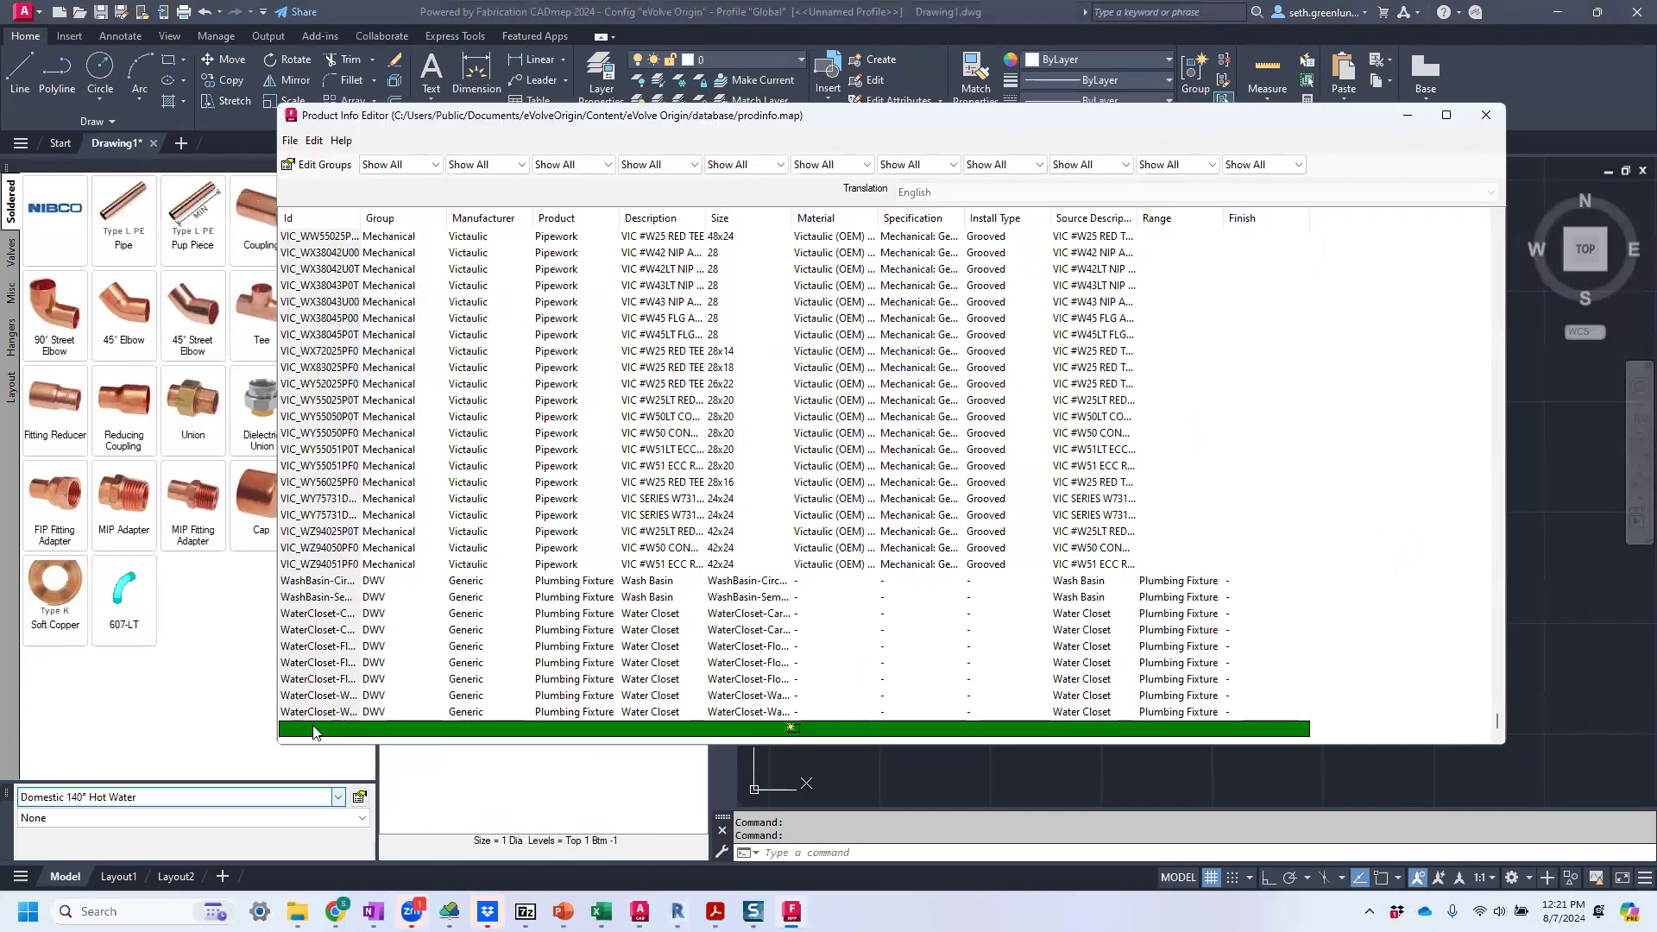
pyautogui.click(313, 728)
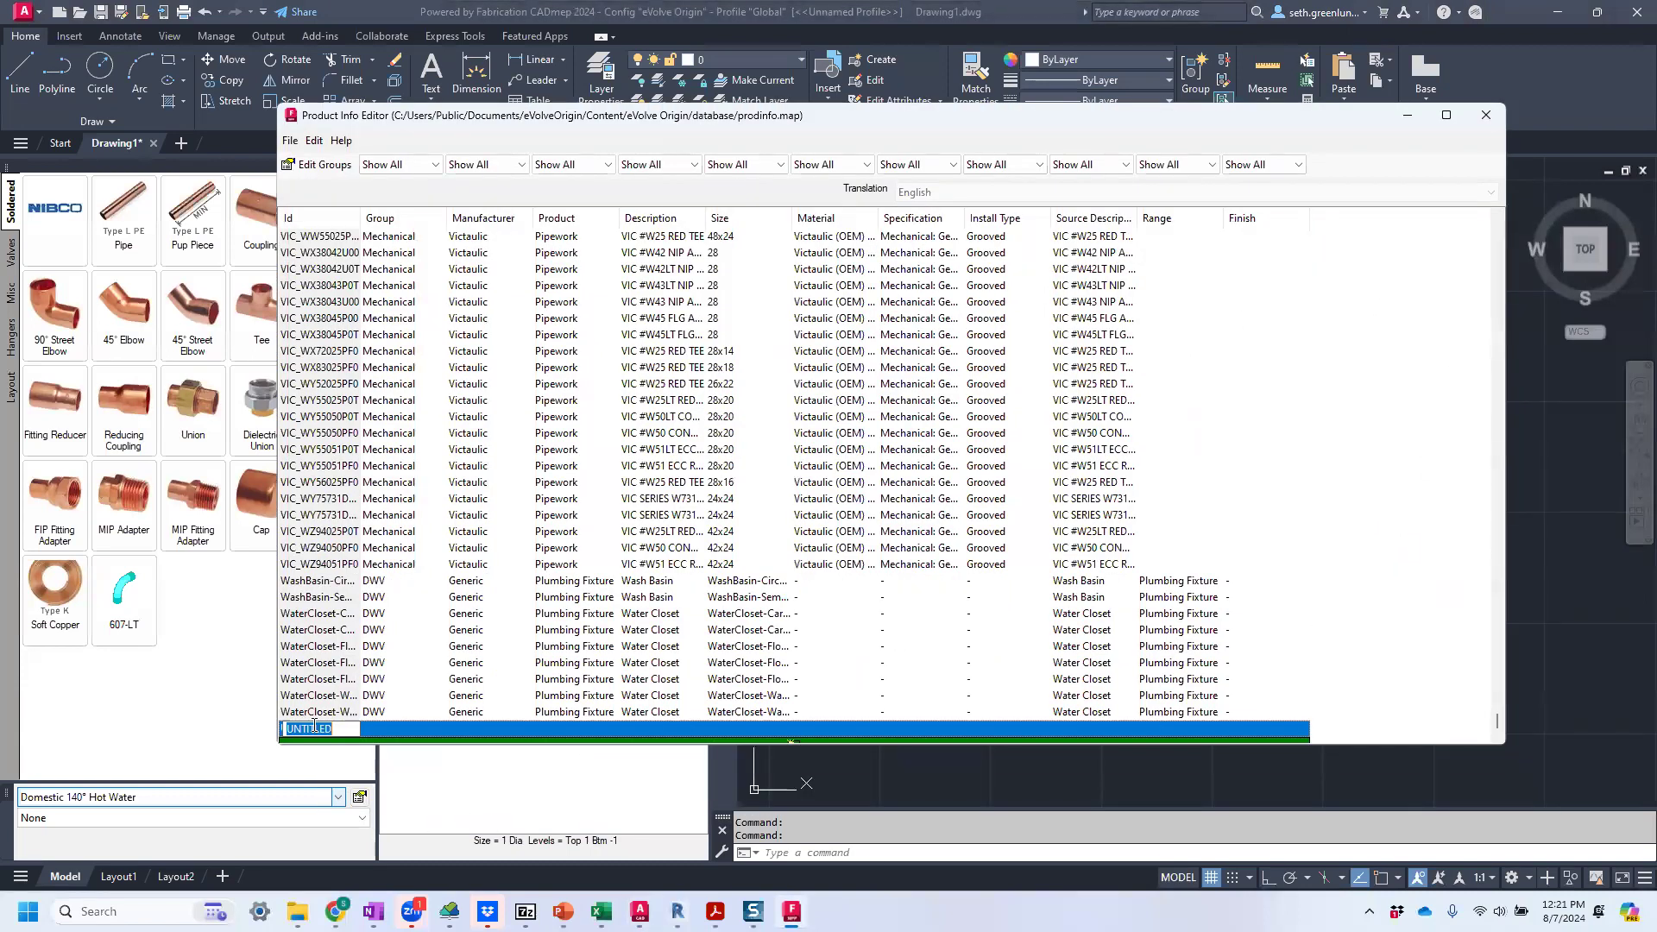
pyautogui.write('123')
pyautogui.click(378, 734)
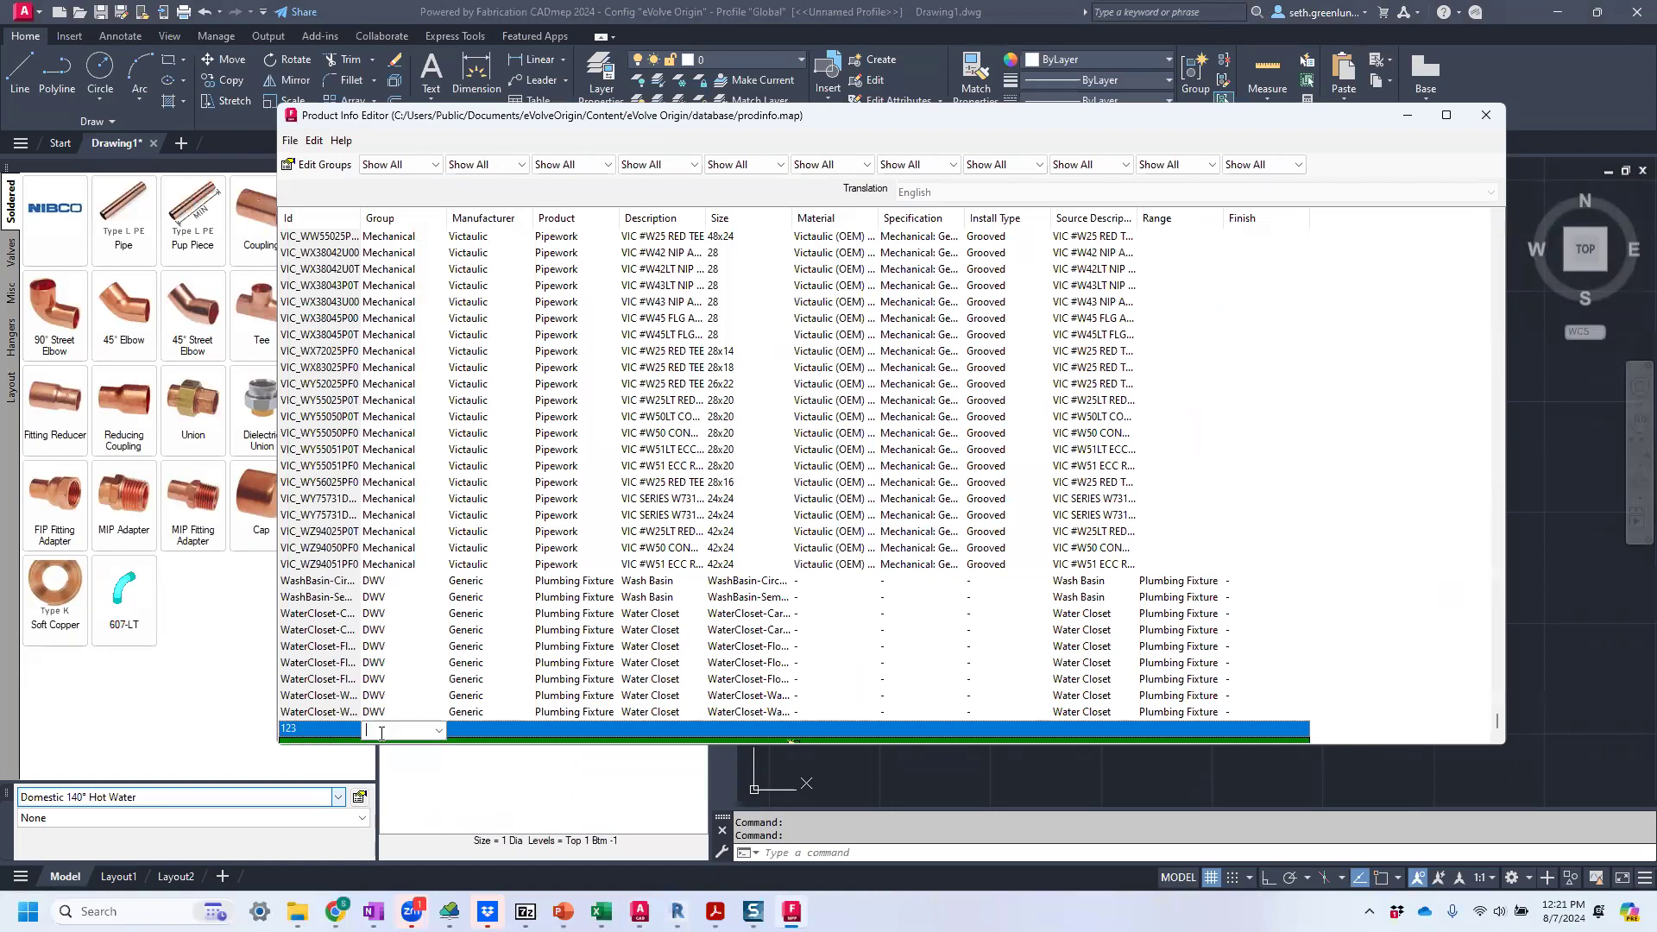
pyautogui.click(439, 731)
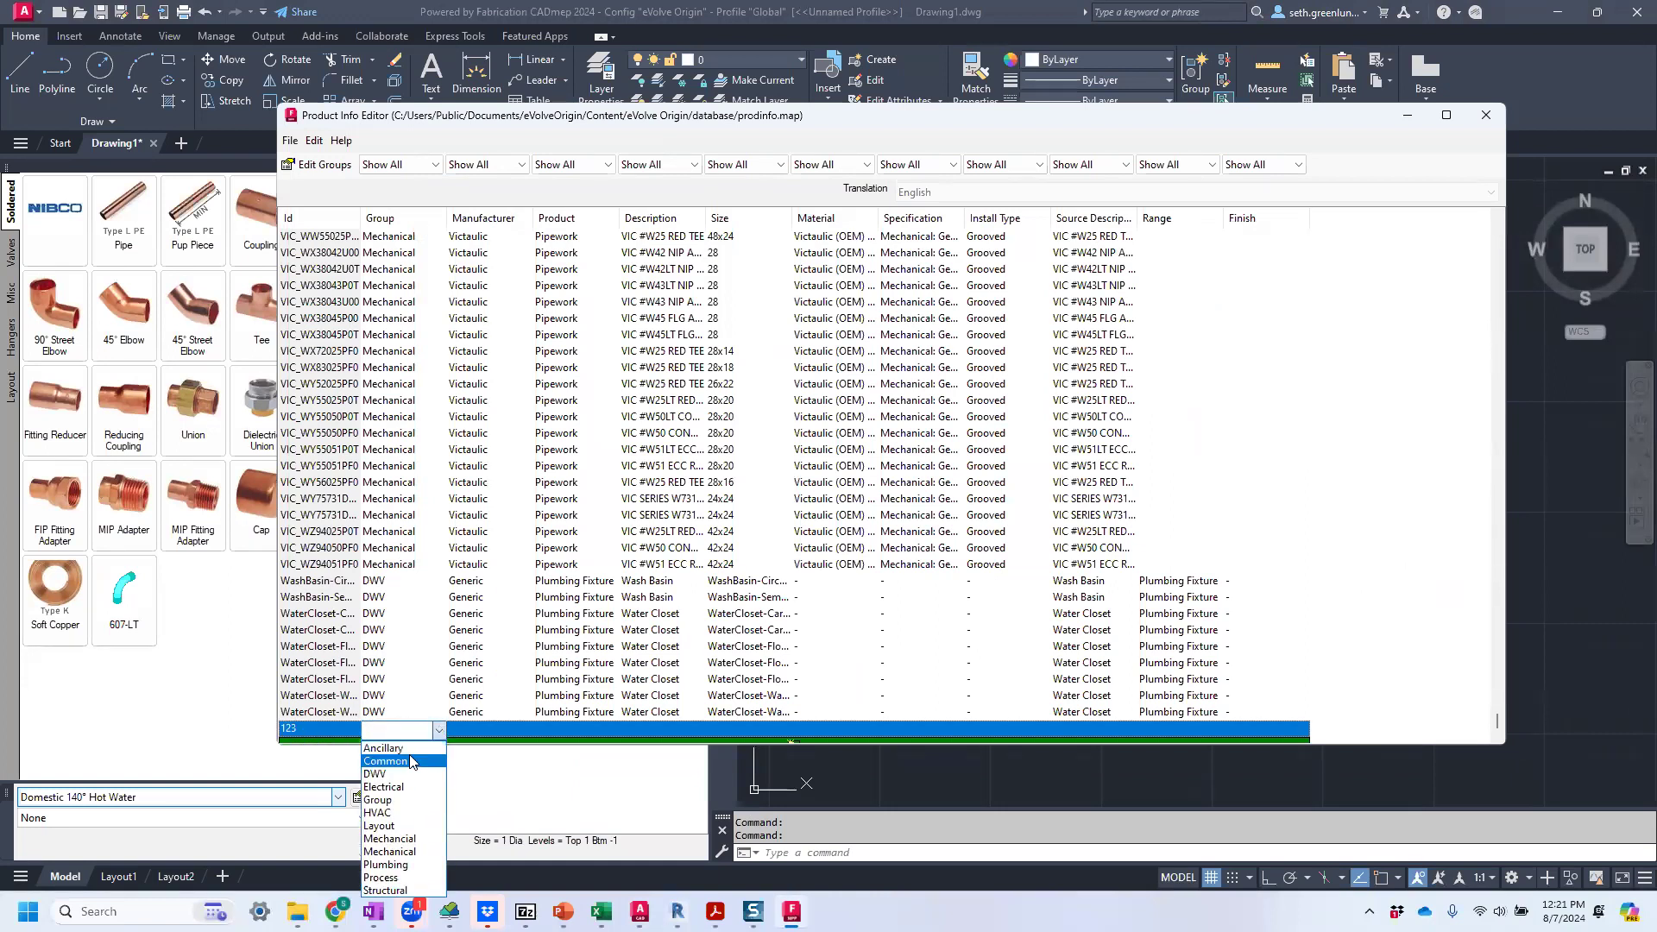
pyautogui.click(413, 864)
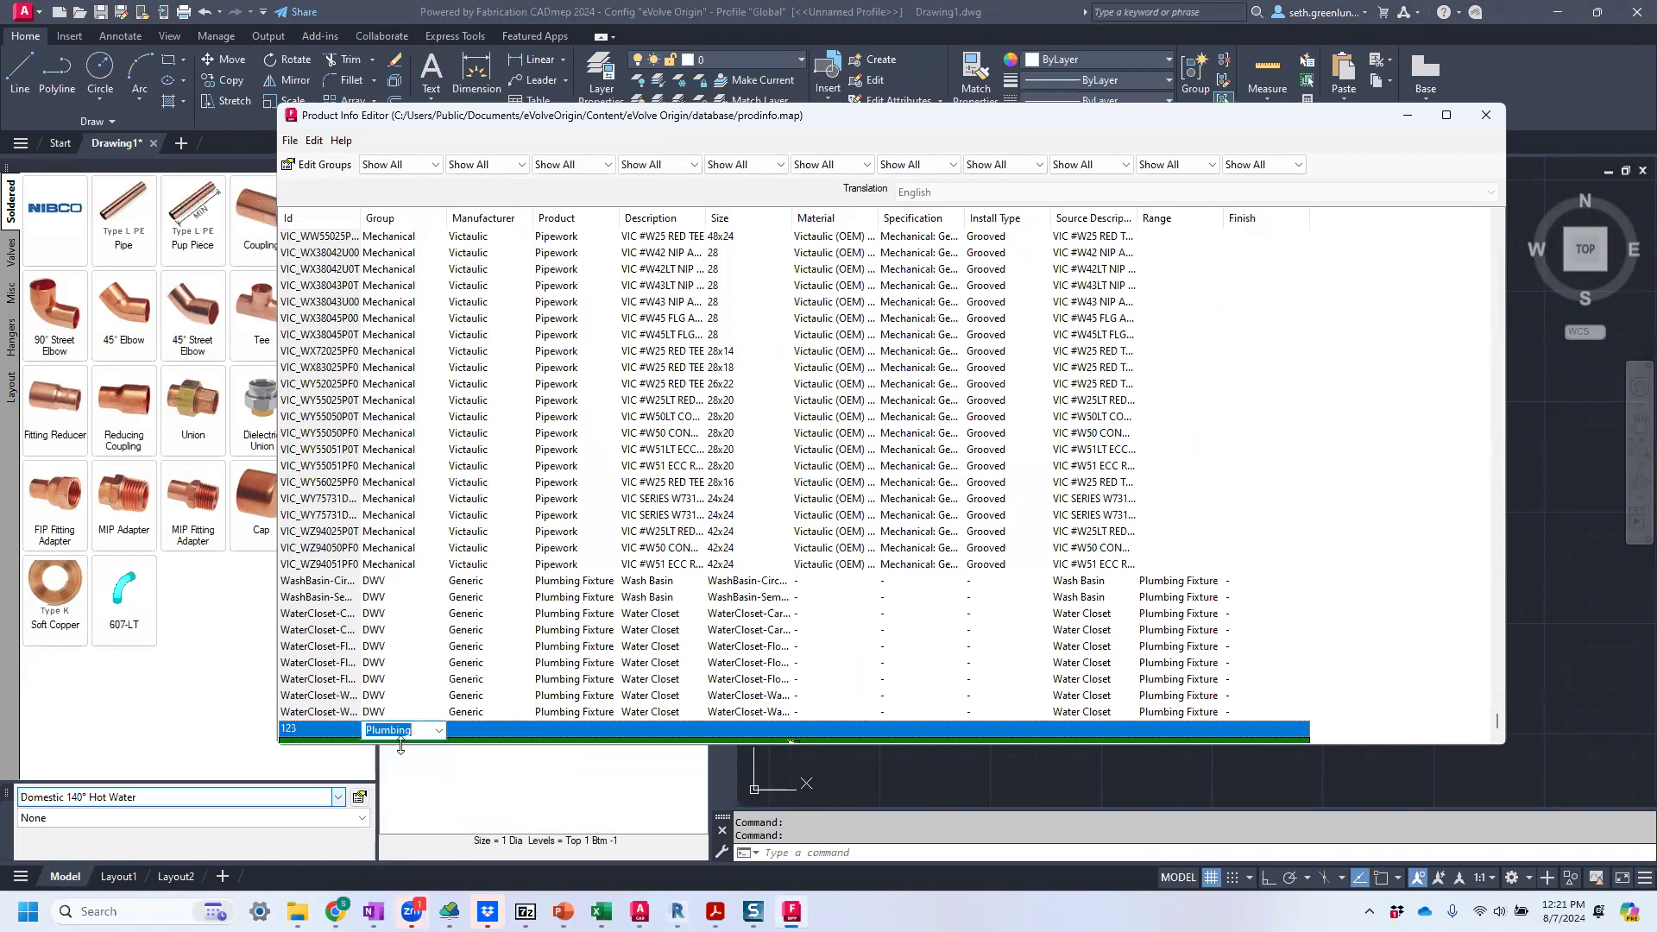
# Set the manufacturer of the 123 entry to Nibco and its product to Pipework.
pyautogui.click(467, 729)
pyautogui.click(523, 731)
pyautogui.click(467, 758)
pyautogui.click(604, 731)
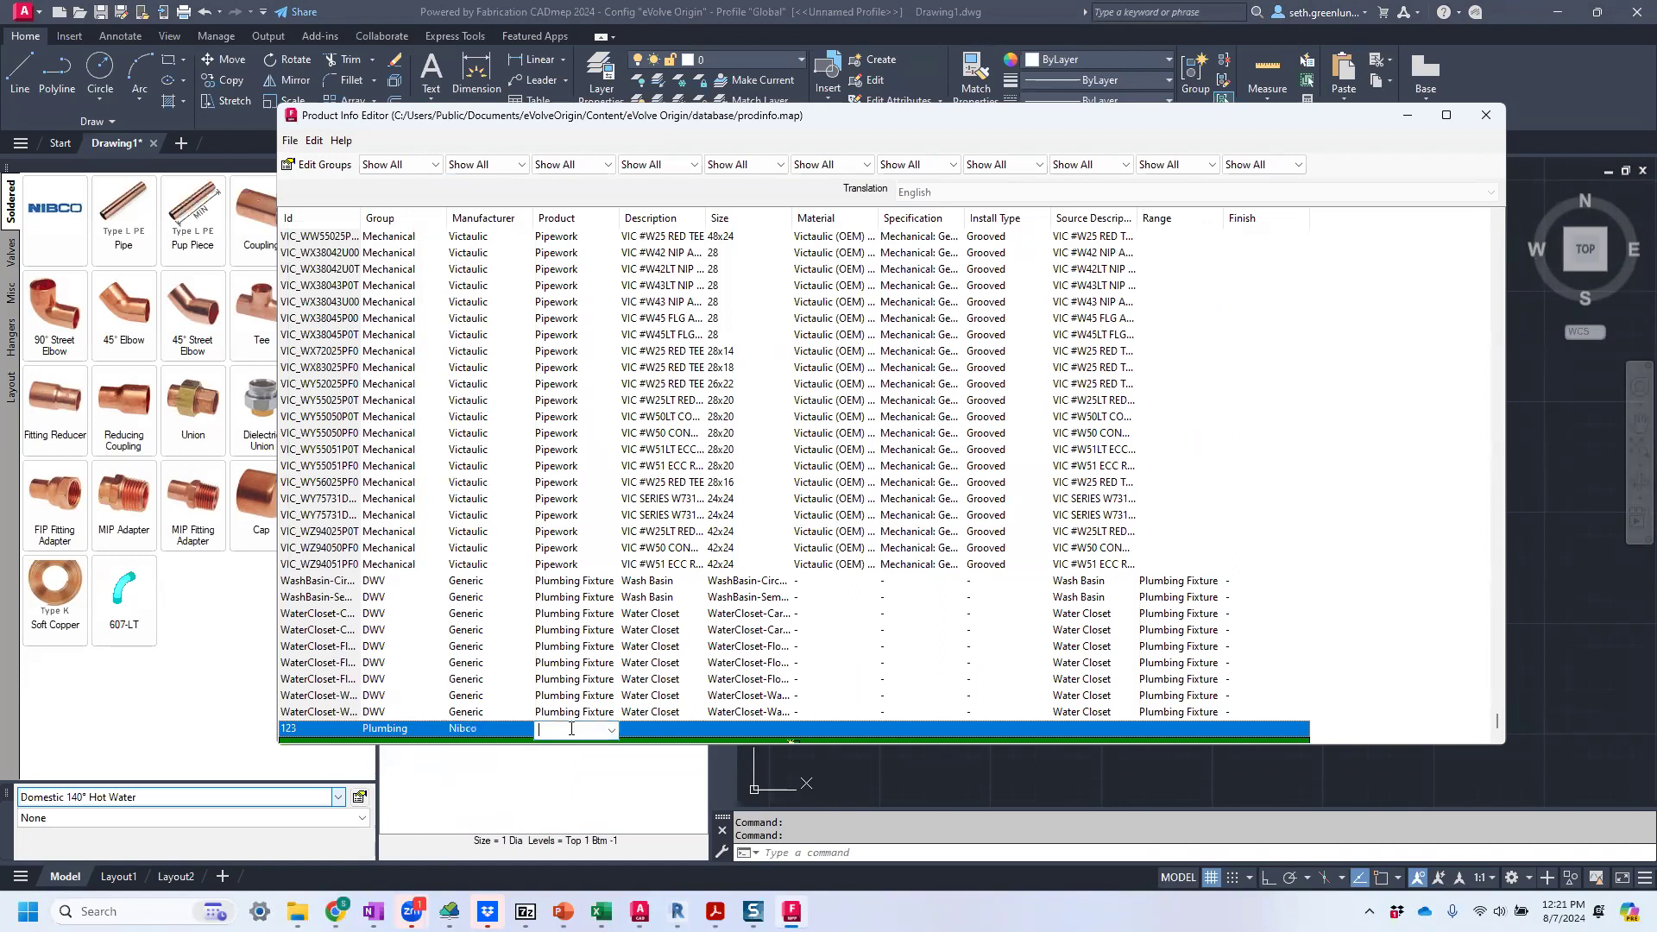
pyautogui.click(607, 731)
pyautogui.click(559, 748)
# Set the description of the 123 entry to 607-LT CxC and its size to 1".
pyautogui.click(696, 731)
pyautogui.click(697, 731)
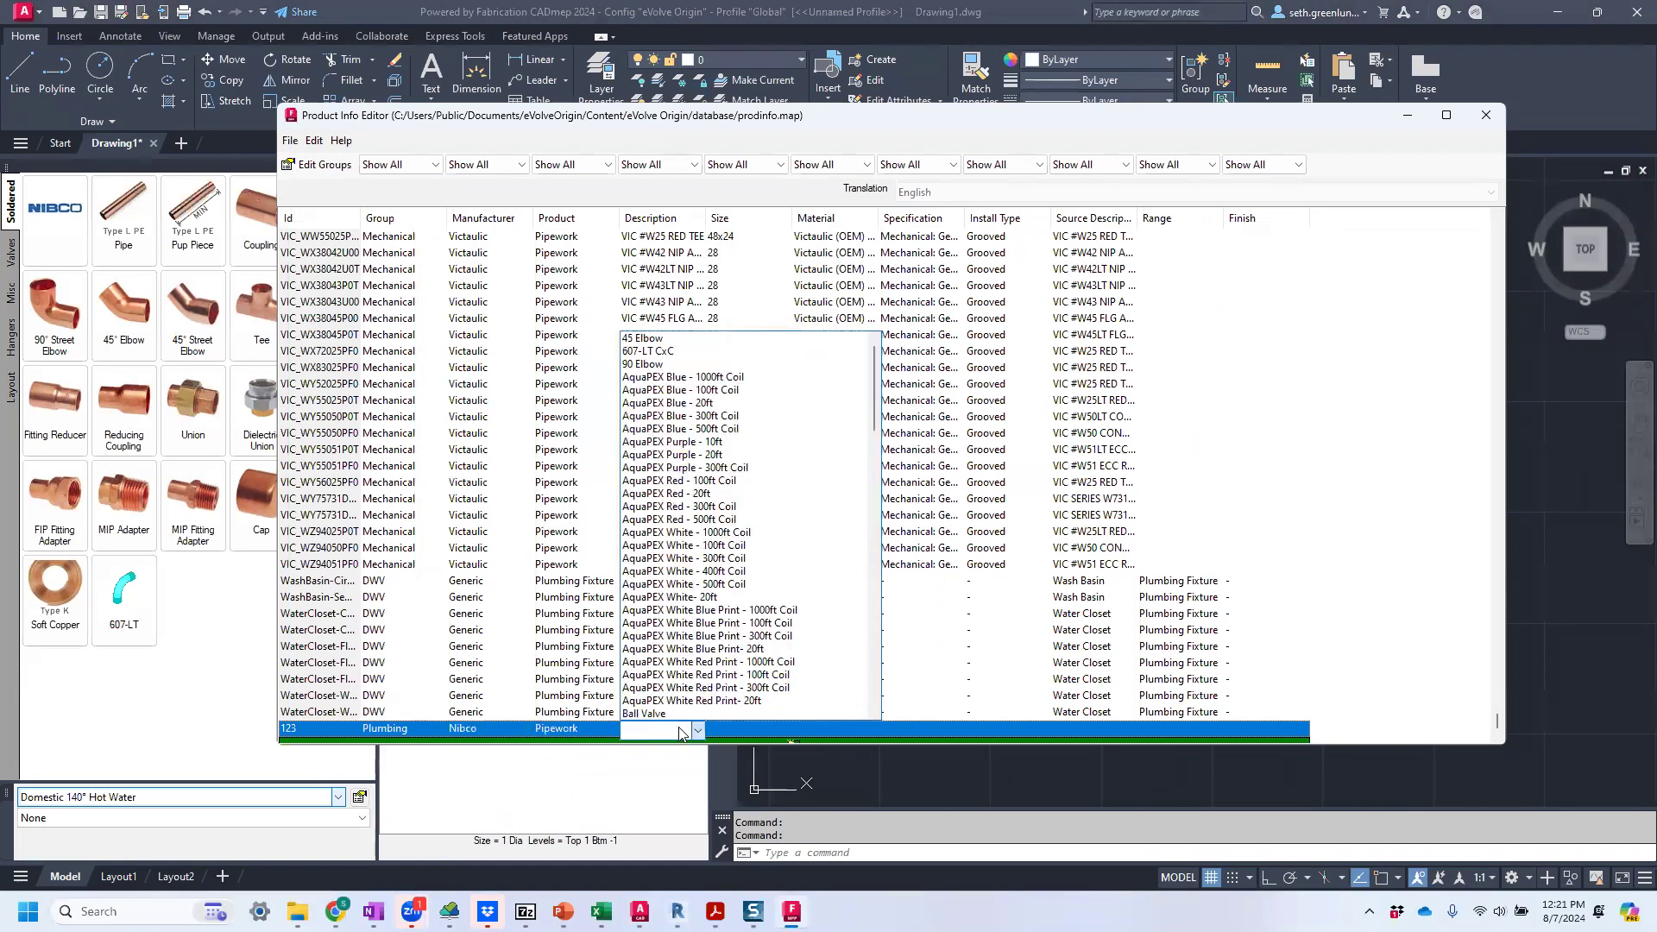
pyautogui.click(675, 728)
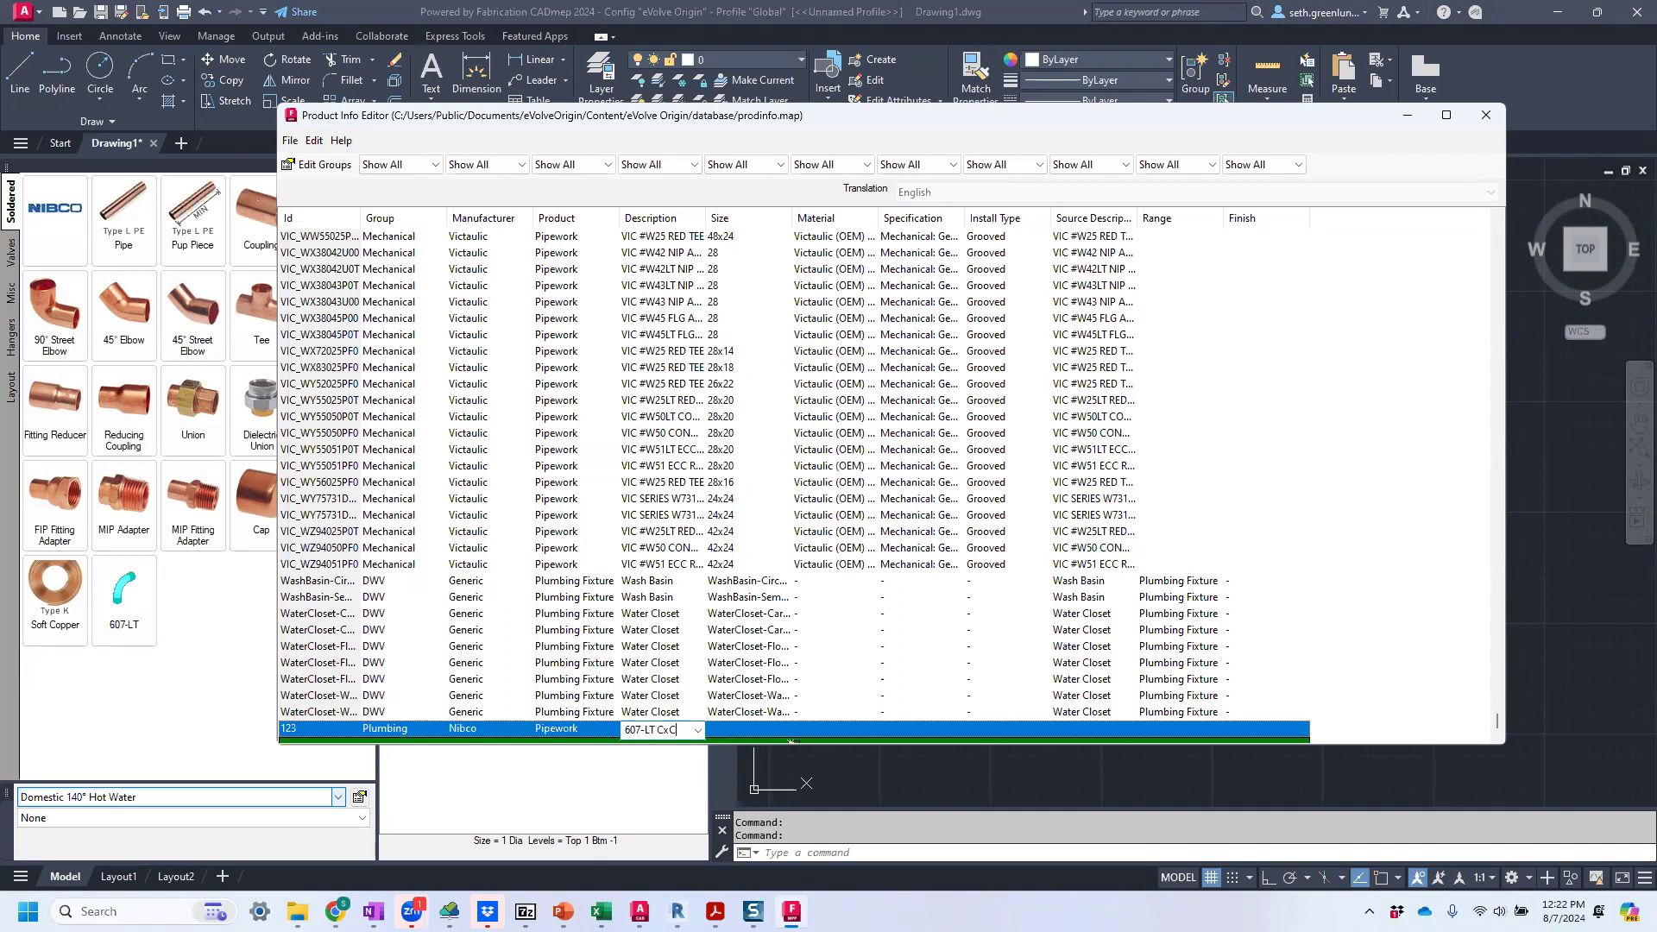
pyautogui.click(733, 732)
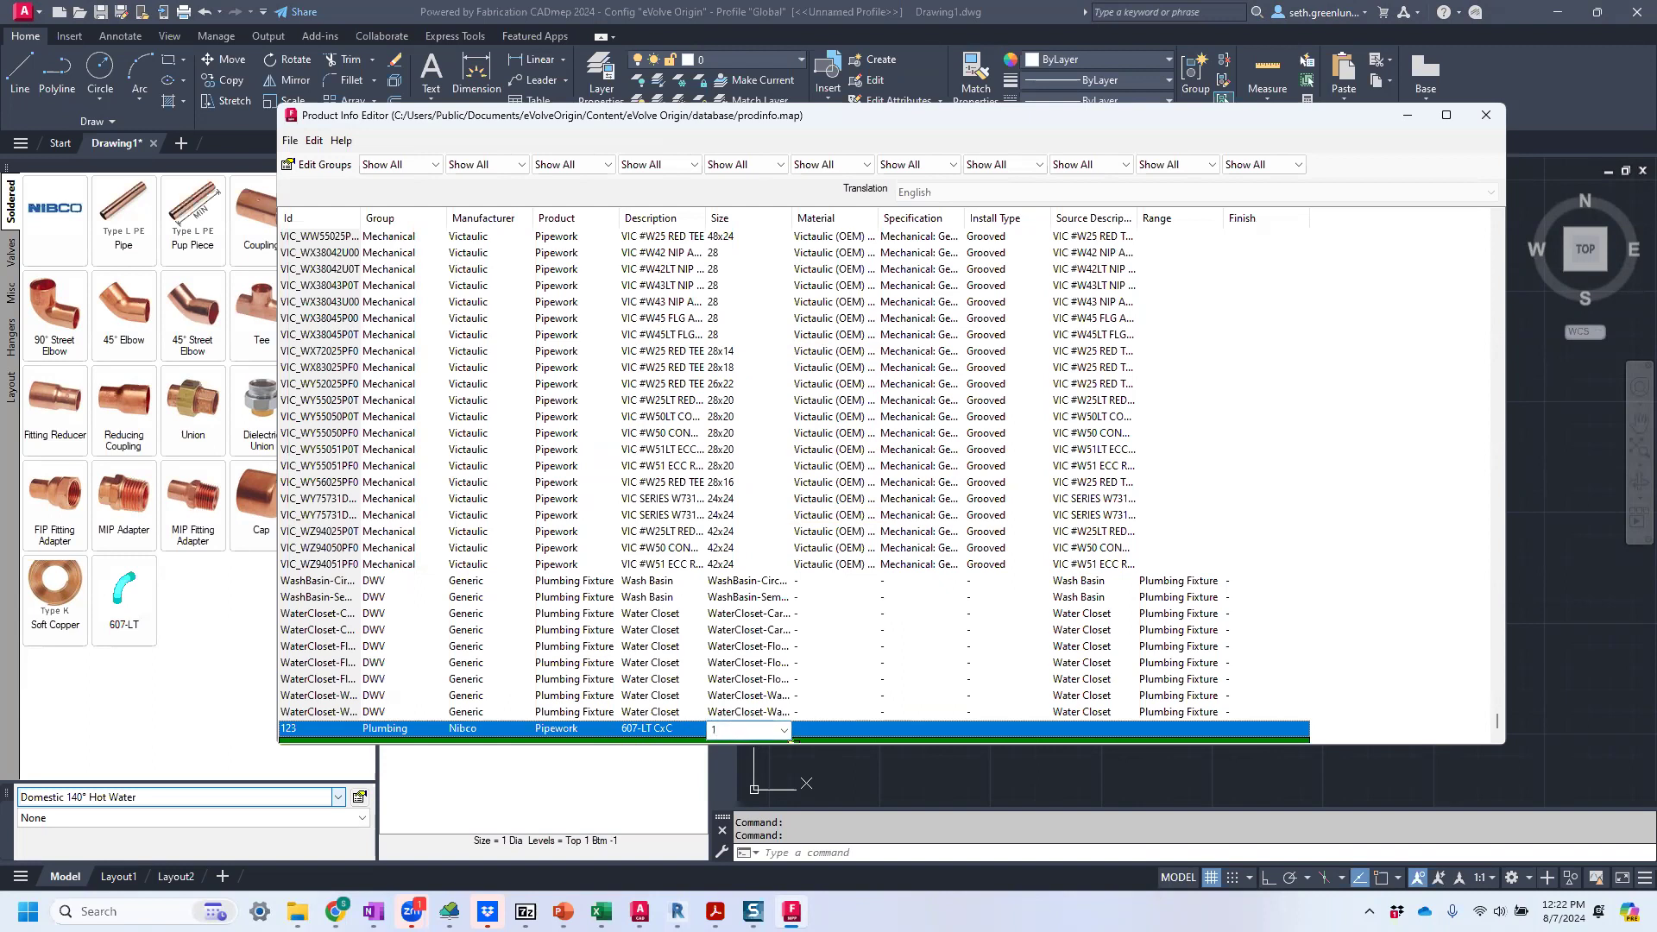
pyautogui.scroll(-1, 736, 711)
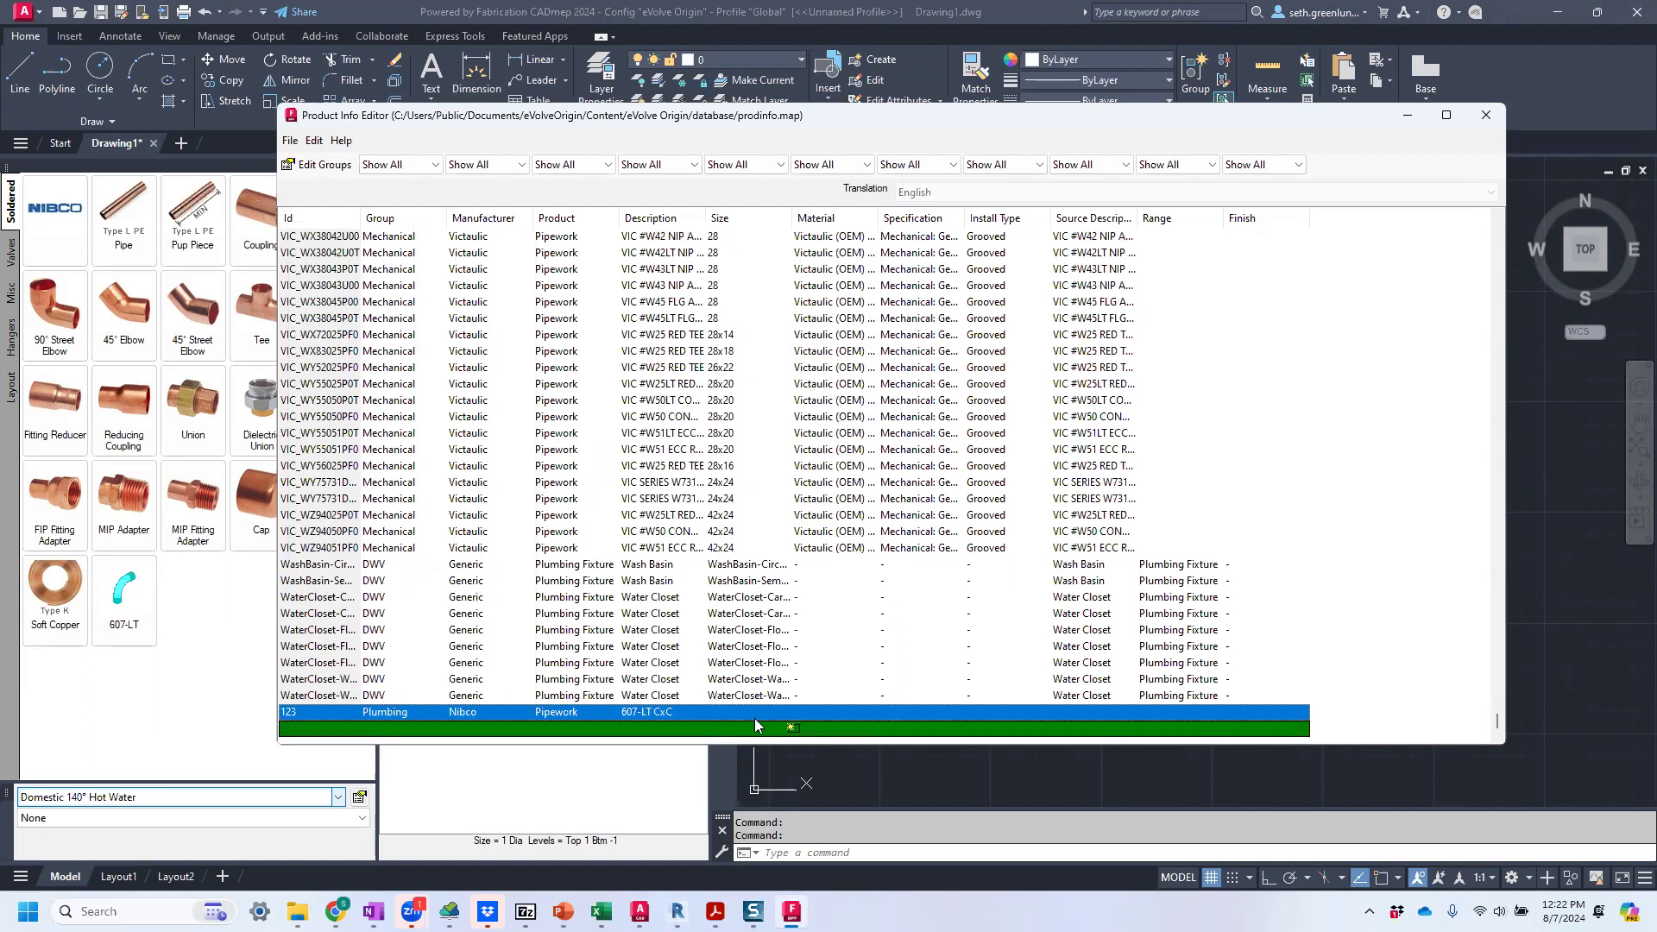
pyautogui.click(733, 716)
pyautogui.press('Up')
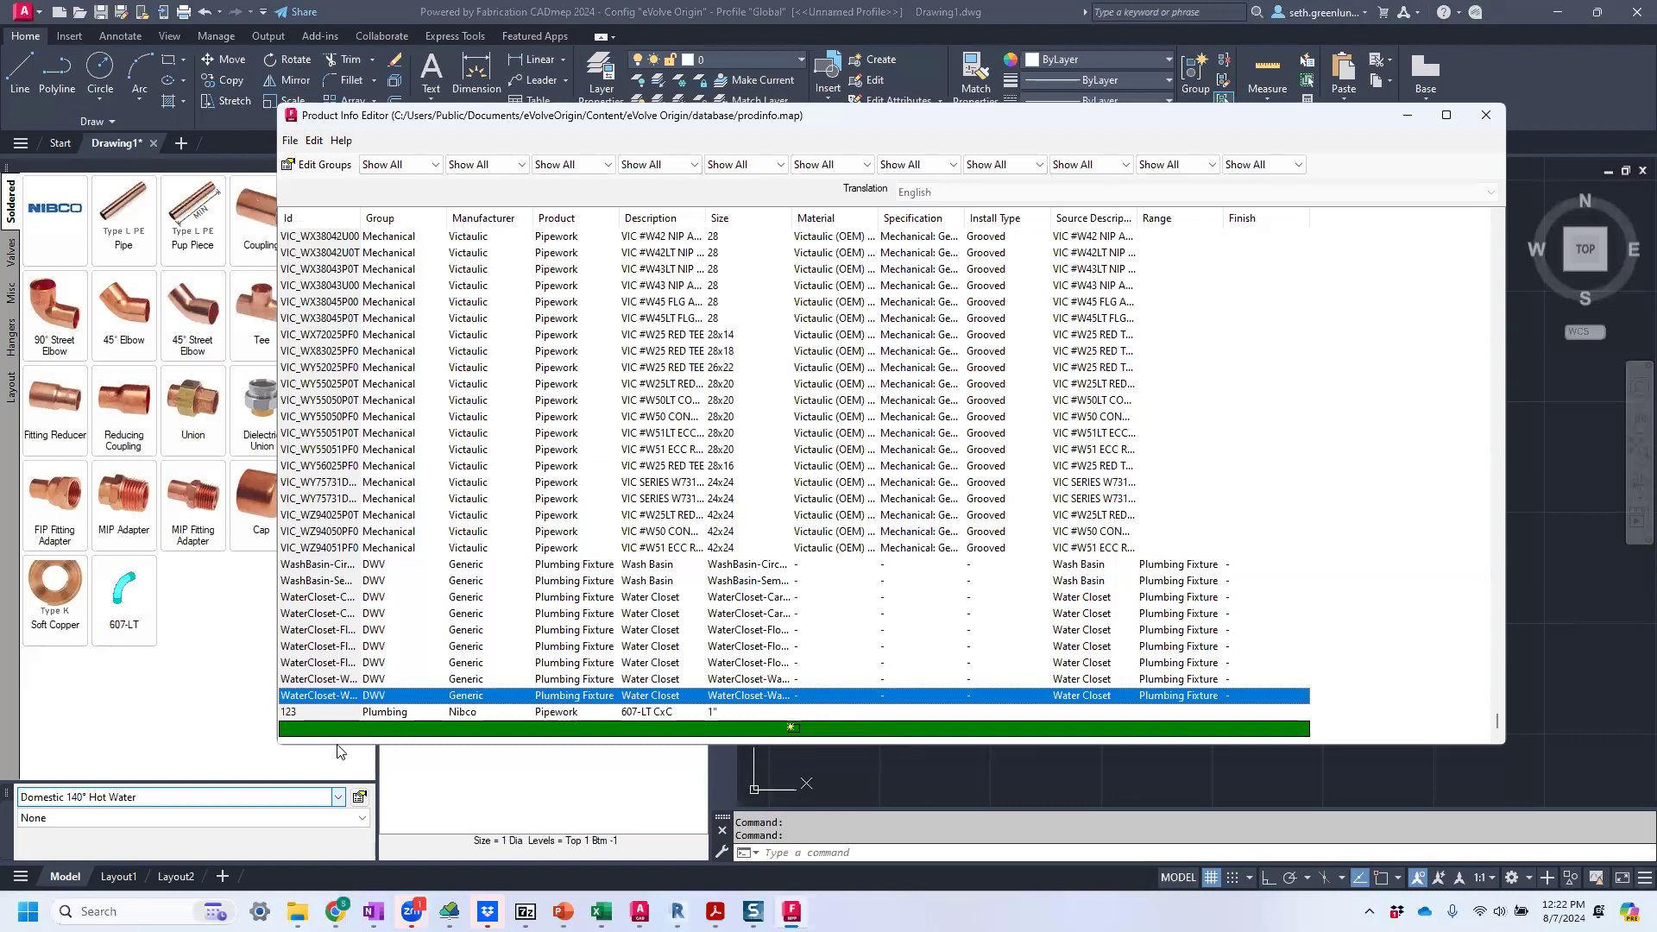
# Add a product entry with Id 456 and group Plumbing at the end of the product list.
pyautogui.click(316, 729)
pyautogui.write('456')
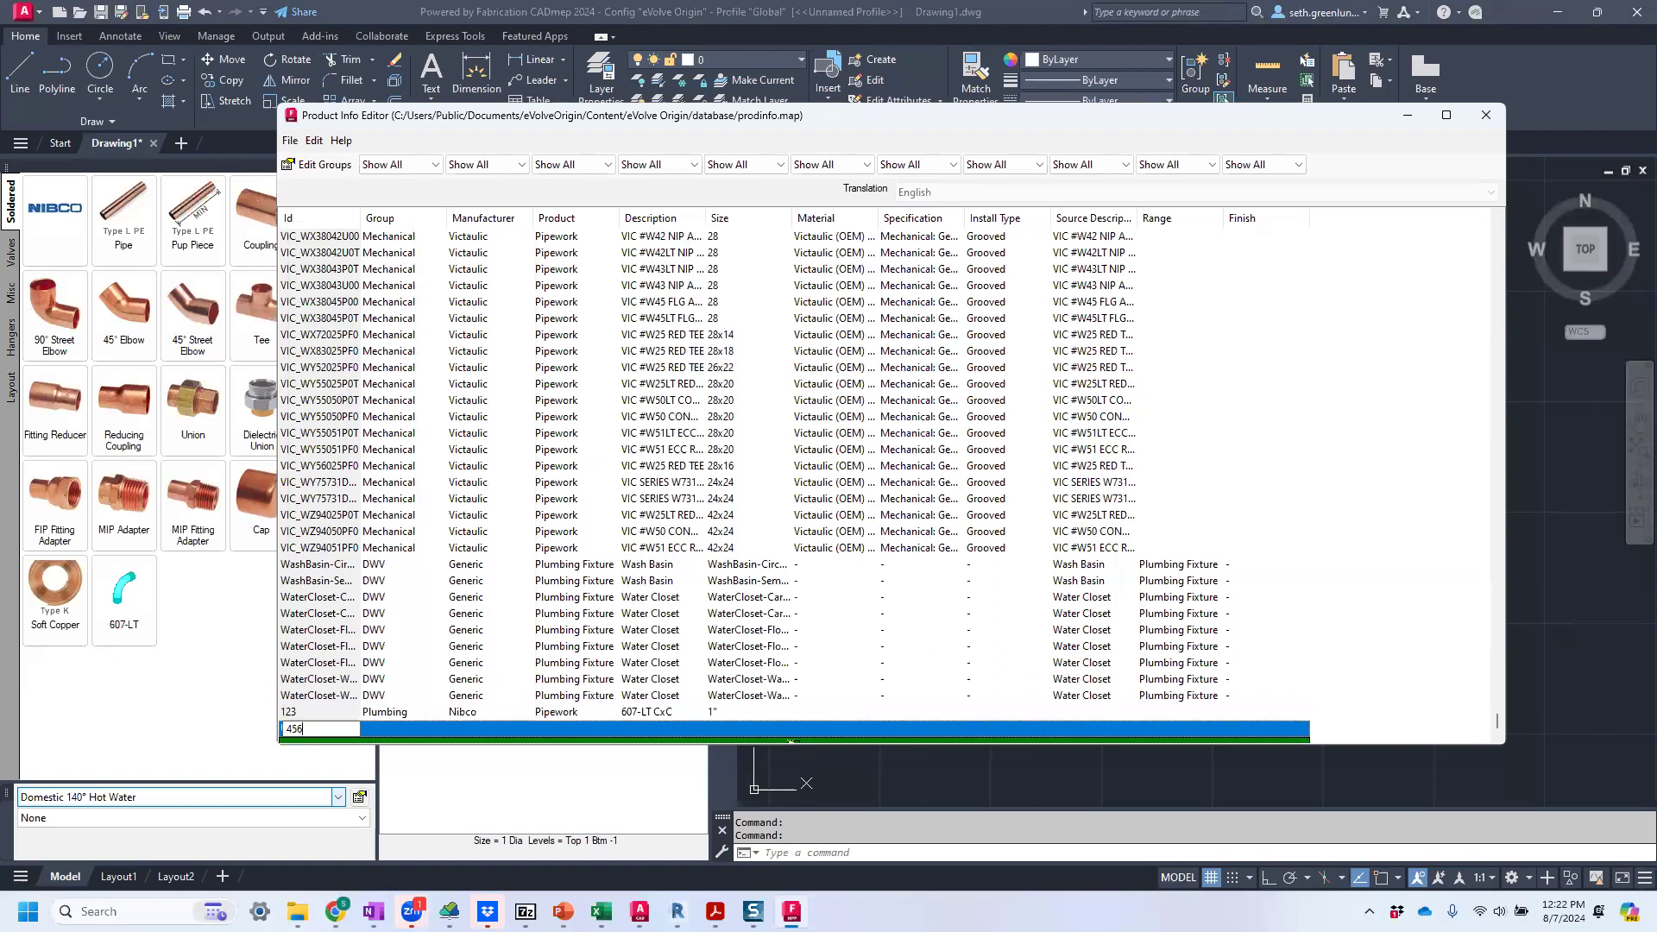
pyautogui.click(380, 730)
pyautogui.click(437, 731)
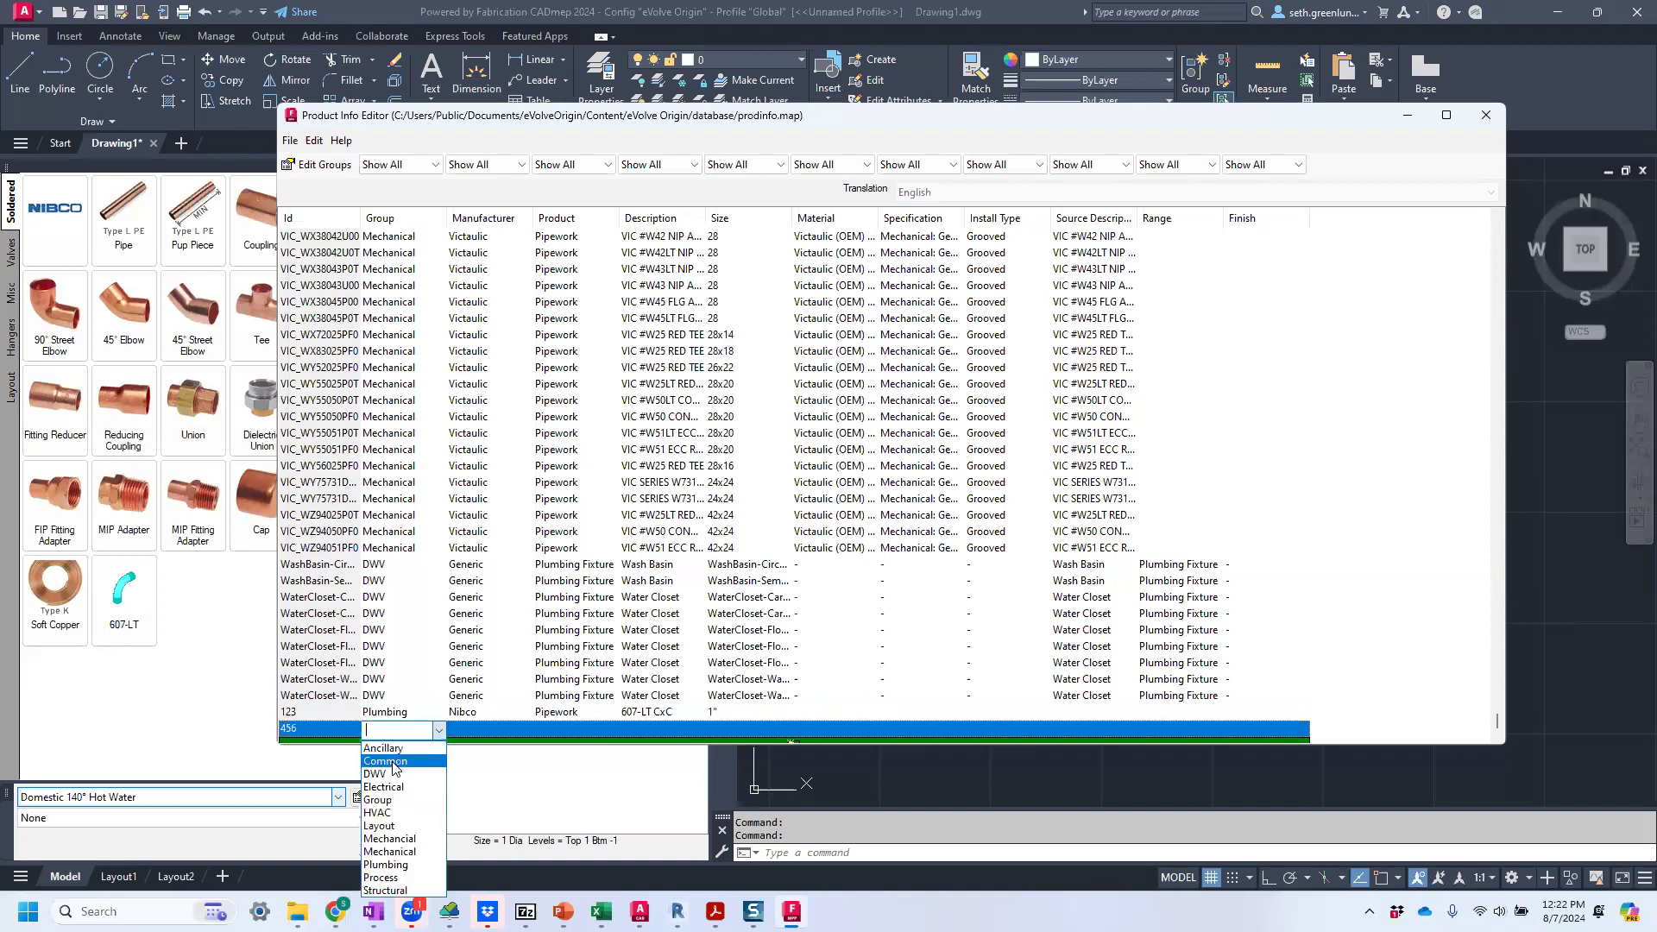
pyautogui.click(385, 864)
# Set the manufacturer of the 456 entry to Nibco and its product to Pipework.
pyautogui.click(492, 726)
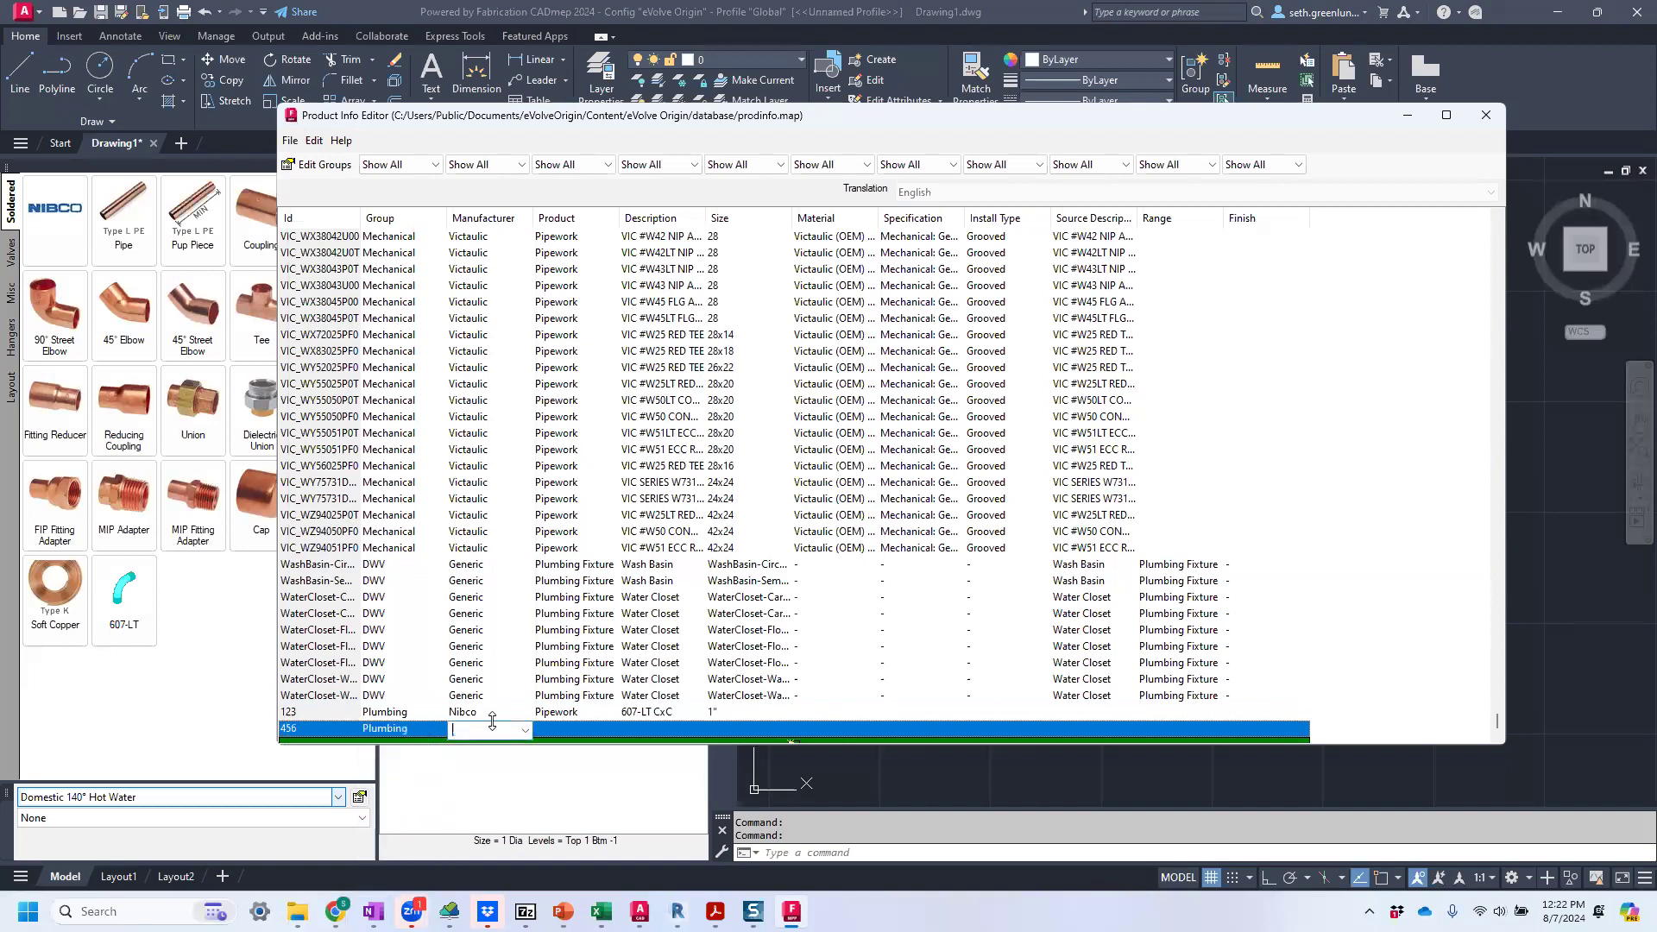
pyautogui.click(525, 731)
pyautogui.click(470, 747)
pyautogui.click(577, 729)
pyautogui.click(611, 731)
pyautogui.click(557, 748)
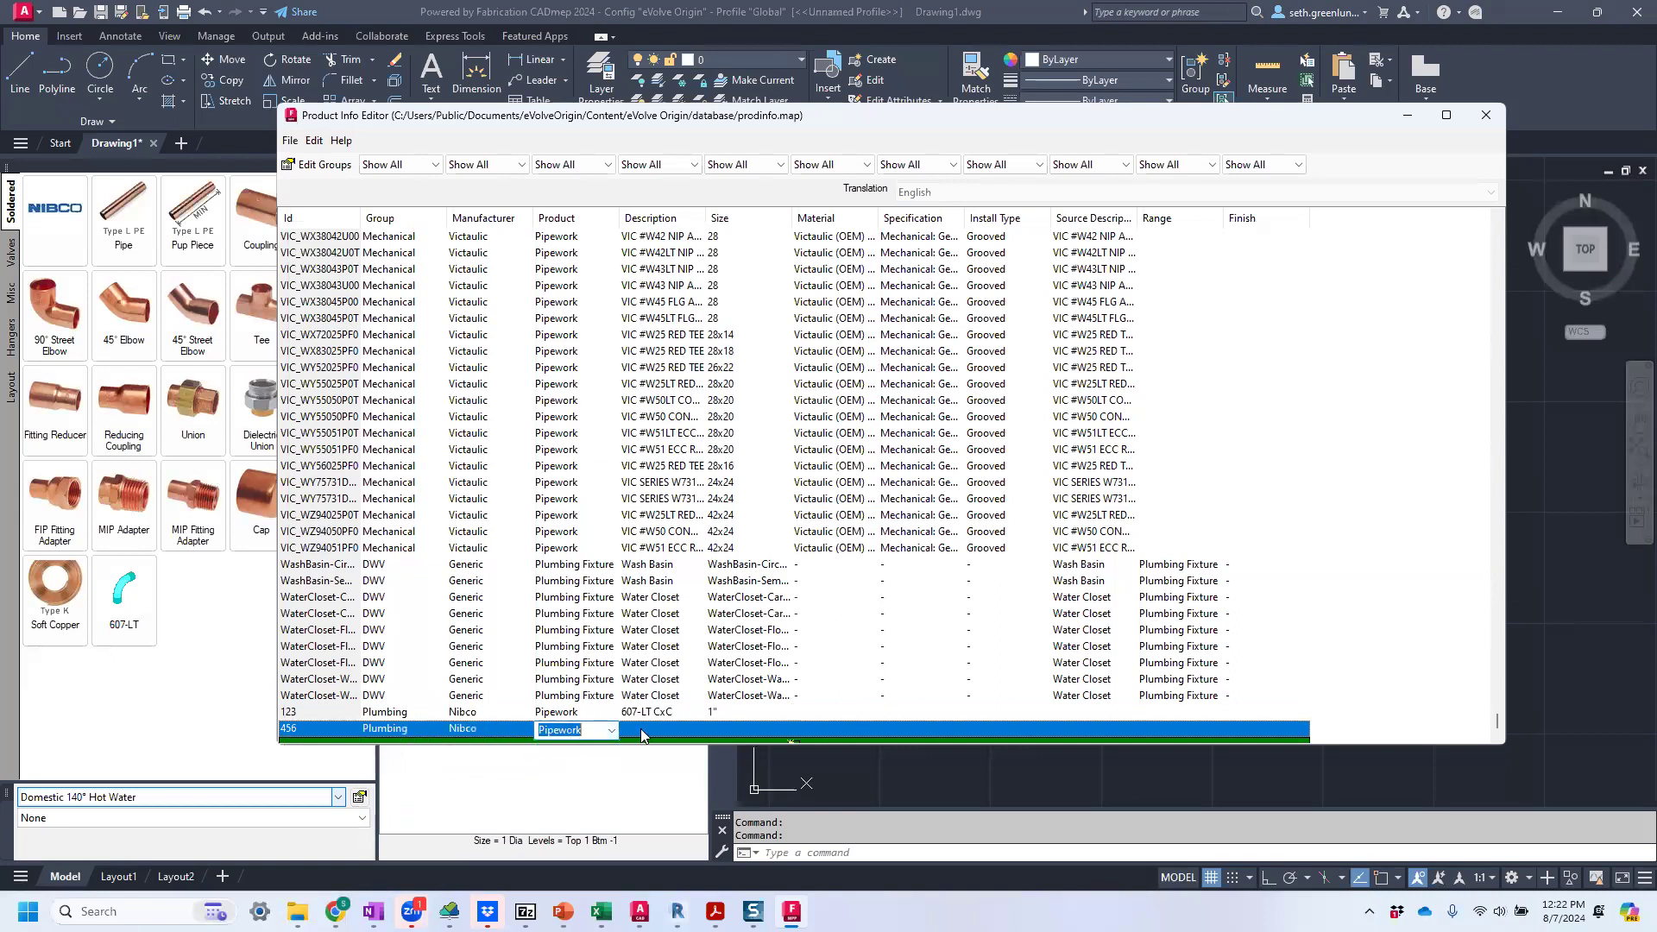
# Set the description of the 456 entry to 607-LT CxC and its size to 1-1/2".
pyautogui.click(644, 729)
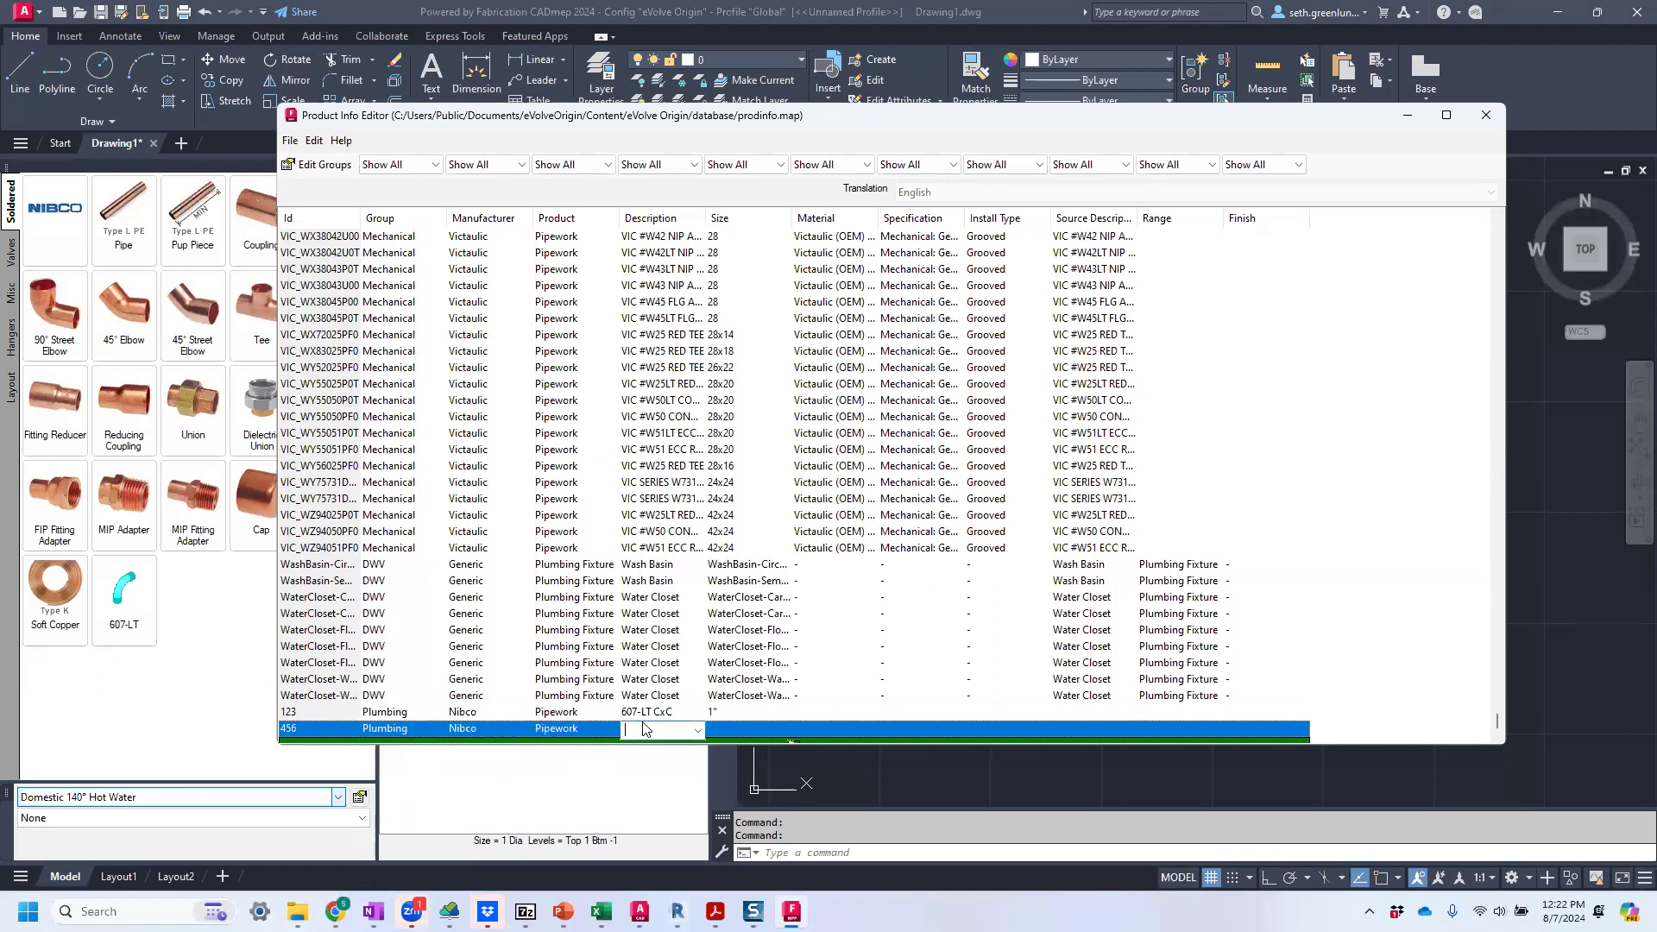
pyautogui.click(697, 731)
pyautogui.click(647, 351)
pyautogui.click(731, 729)
pyautogui.write('1-1/2"')
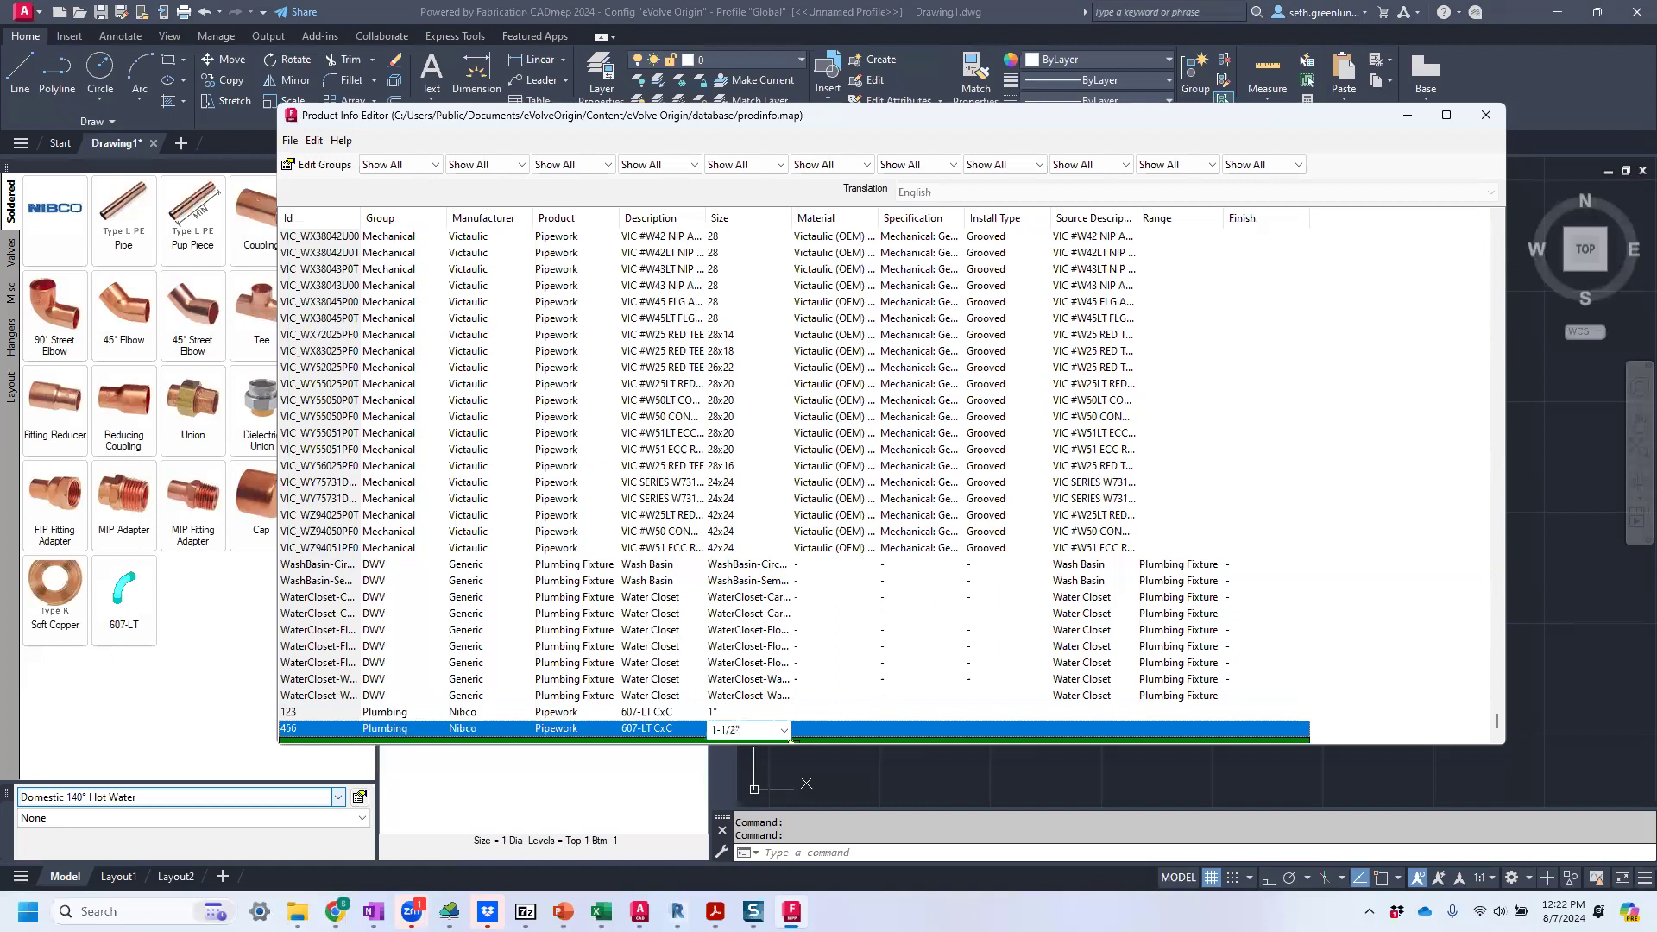
pyautogui.click(633, 647)
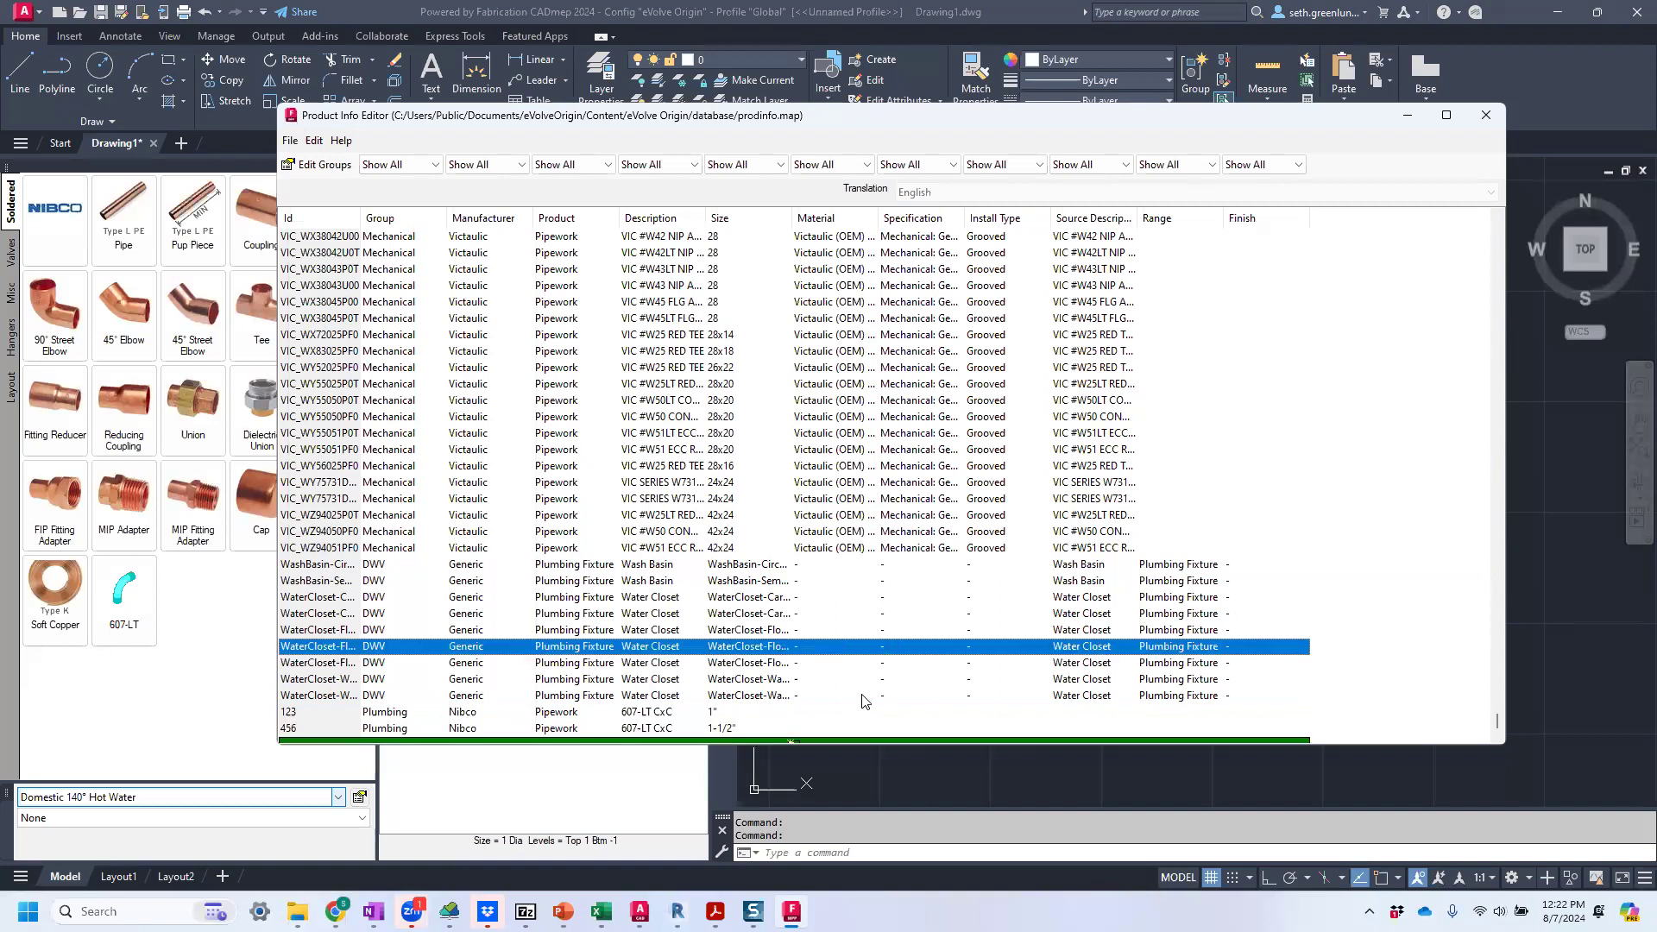
# Save the product information and close the Product Info Editor.
pyautogui.click(290, 141)
pyautogui.click(312, 186)
pyautogui.click(1481, 116)
pyautogui.click(832, 467)
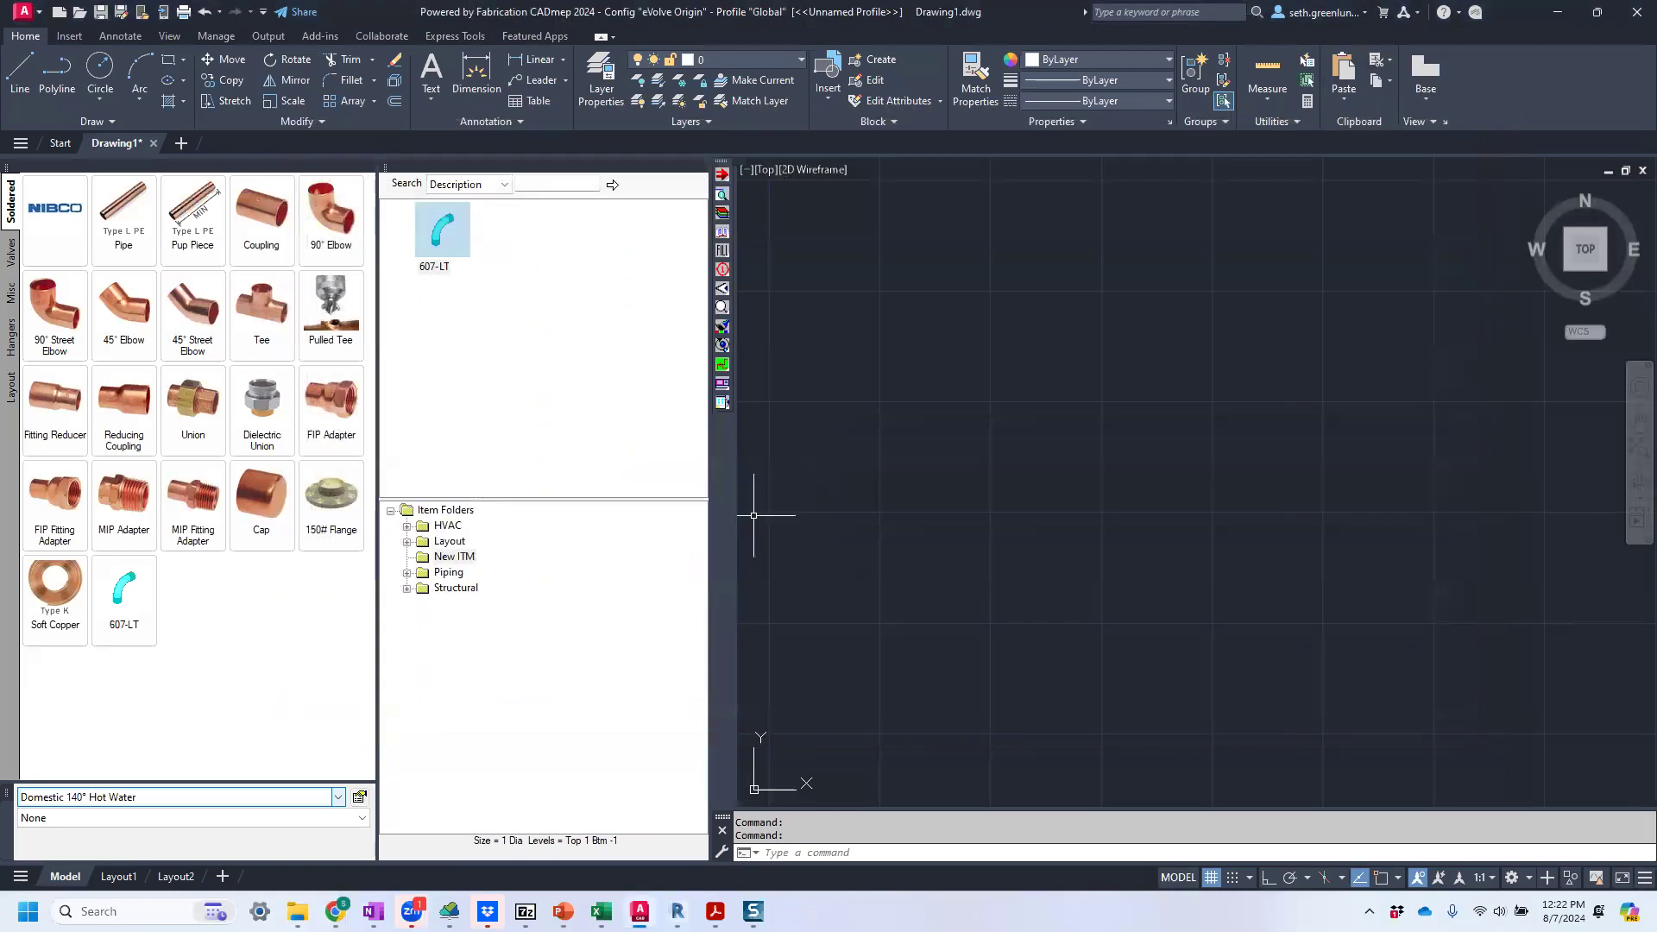
# Switch to Revit and reload the eVolve Origin fabrication configuration from the Level 1 plan.
pyautogui.hotkey('alt', 'Tab')
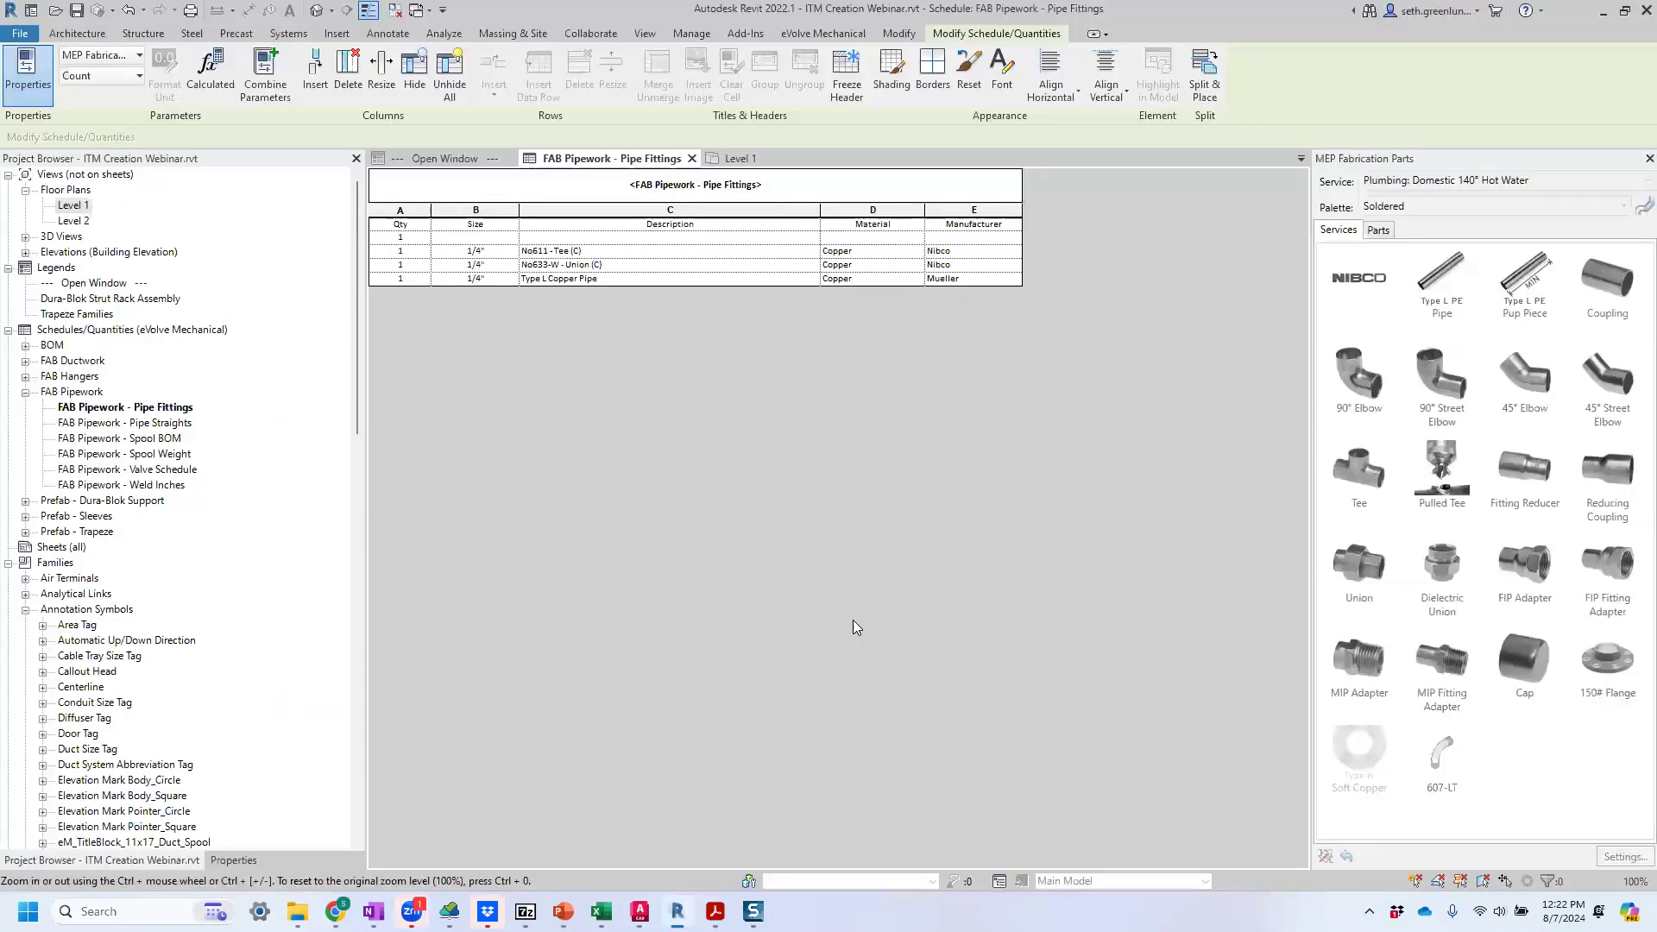
pyautogui.click(723, 163)
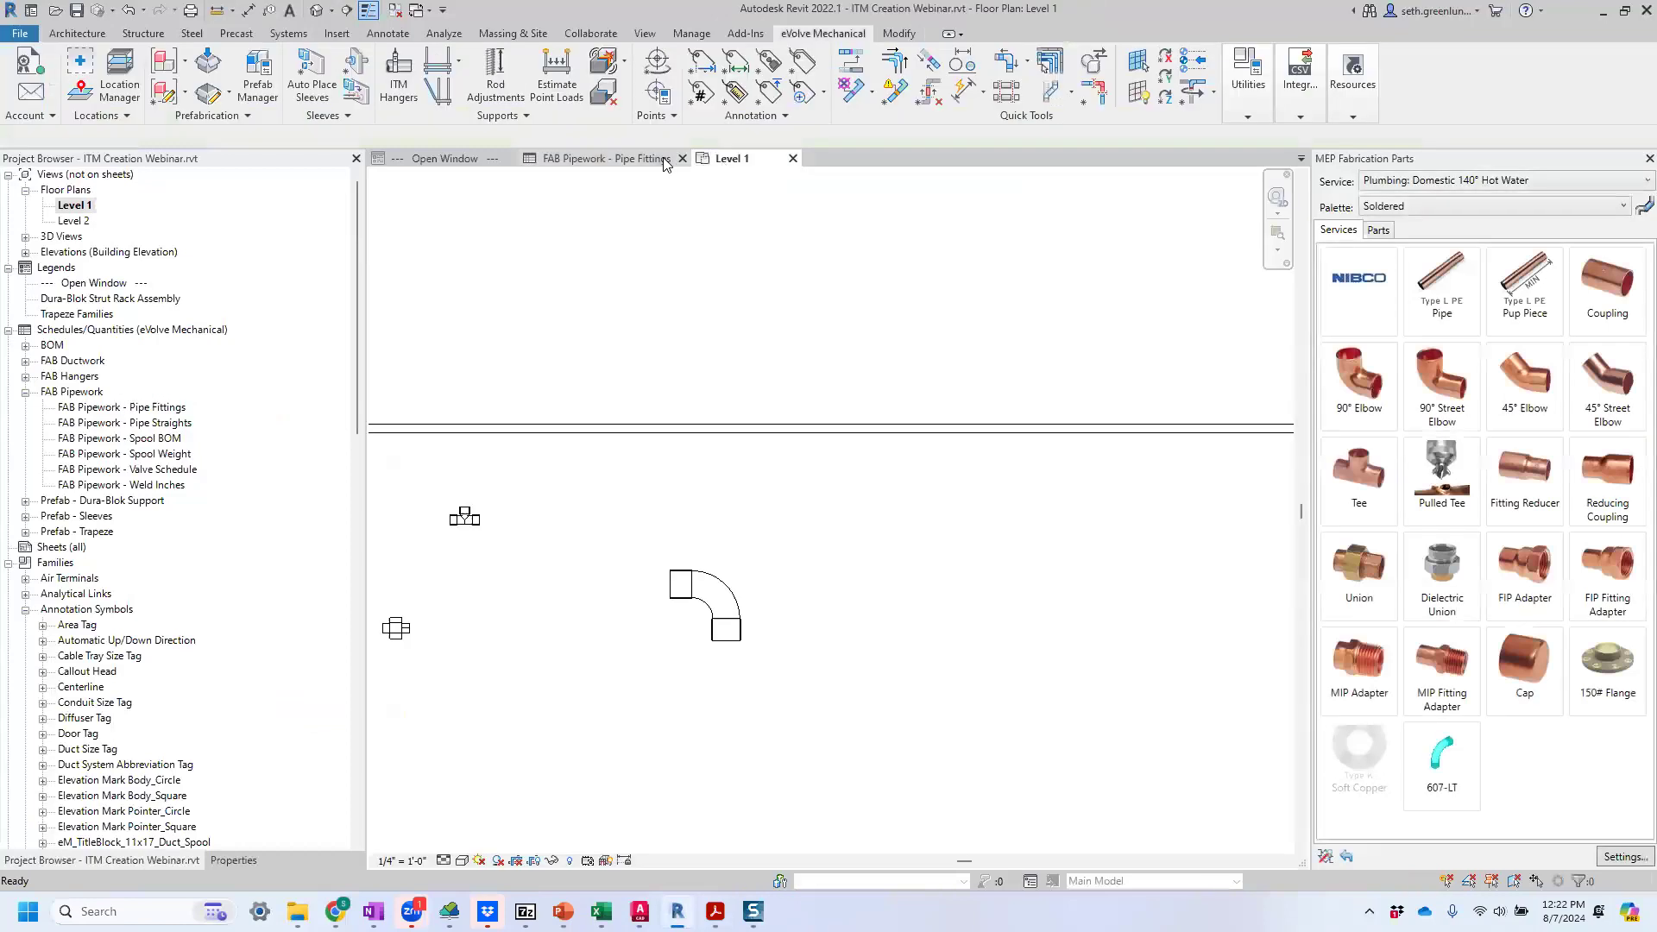
pyautogui.click(620, 163)
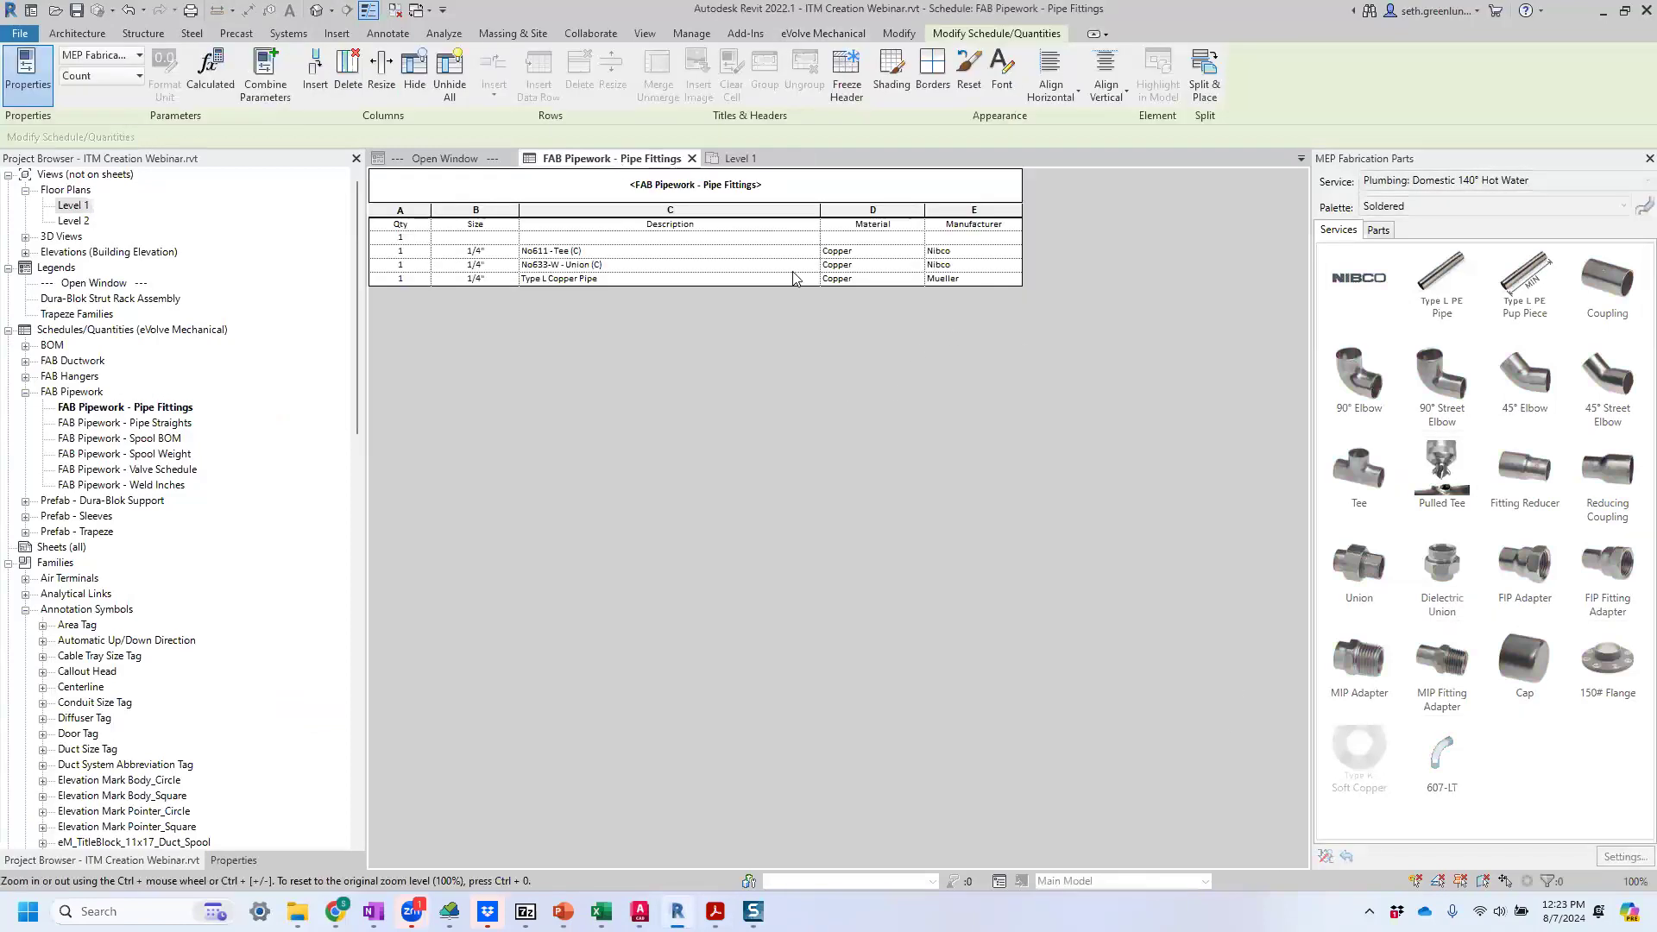
pyautogui.click(743, 164)
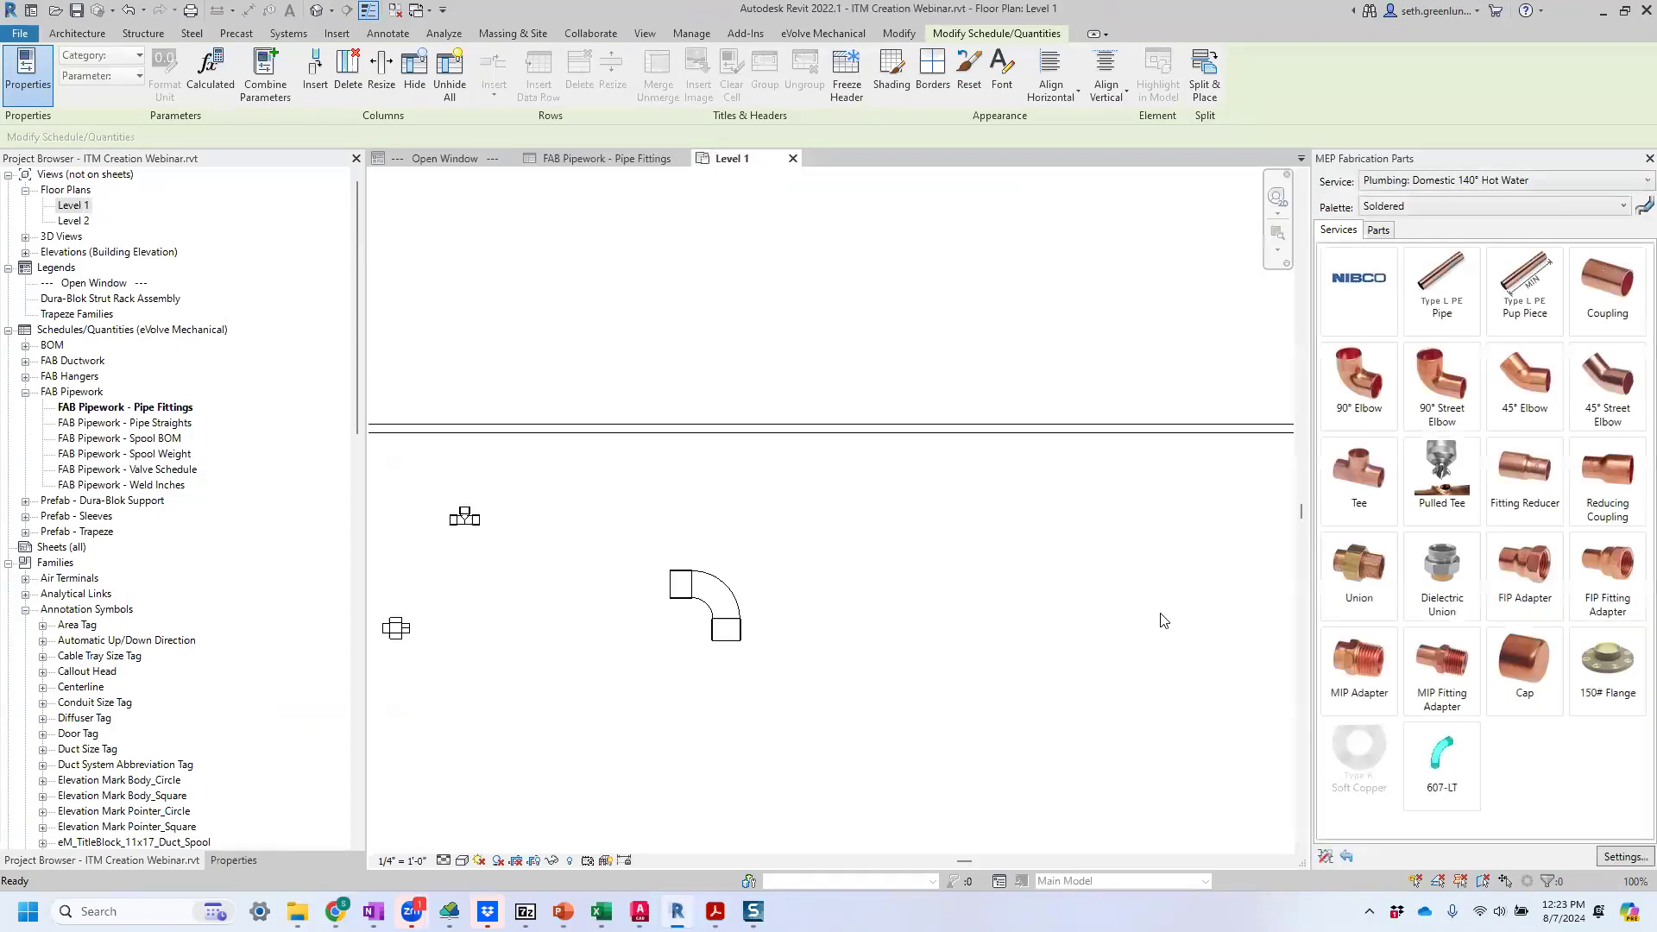
pyautogui.click(1626, 858)
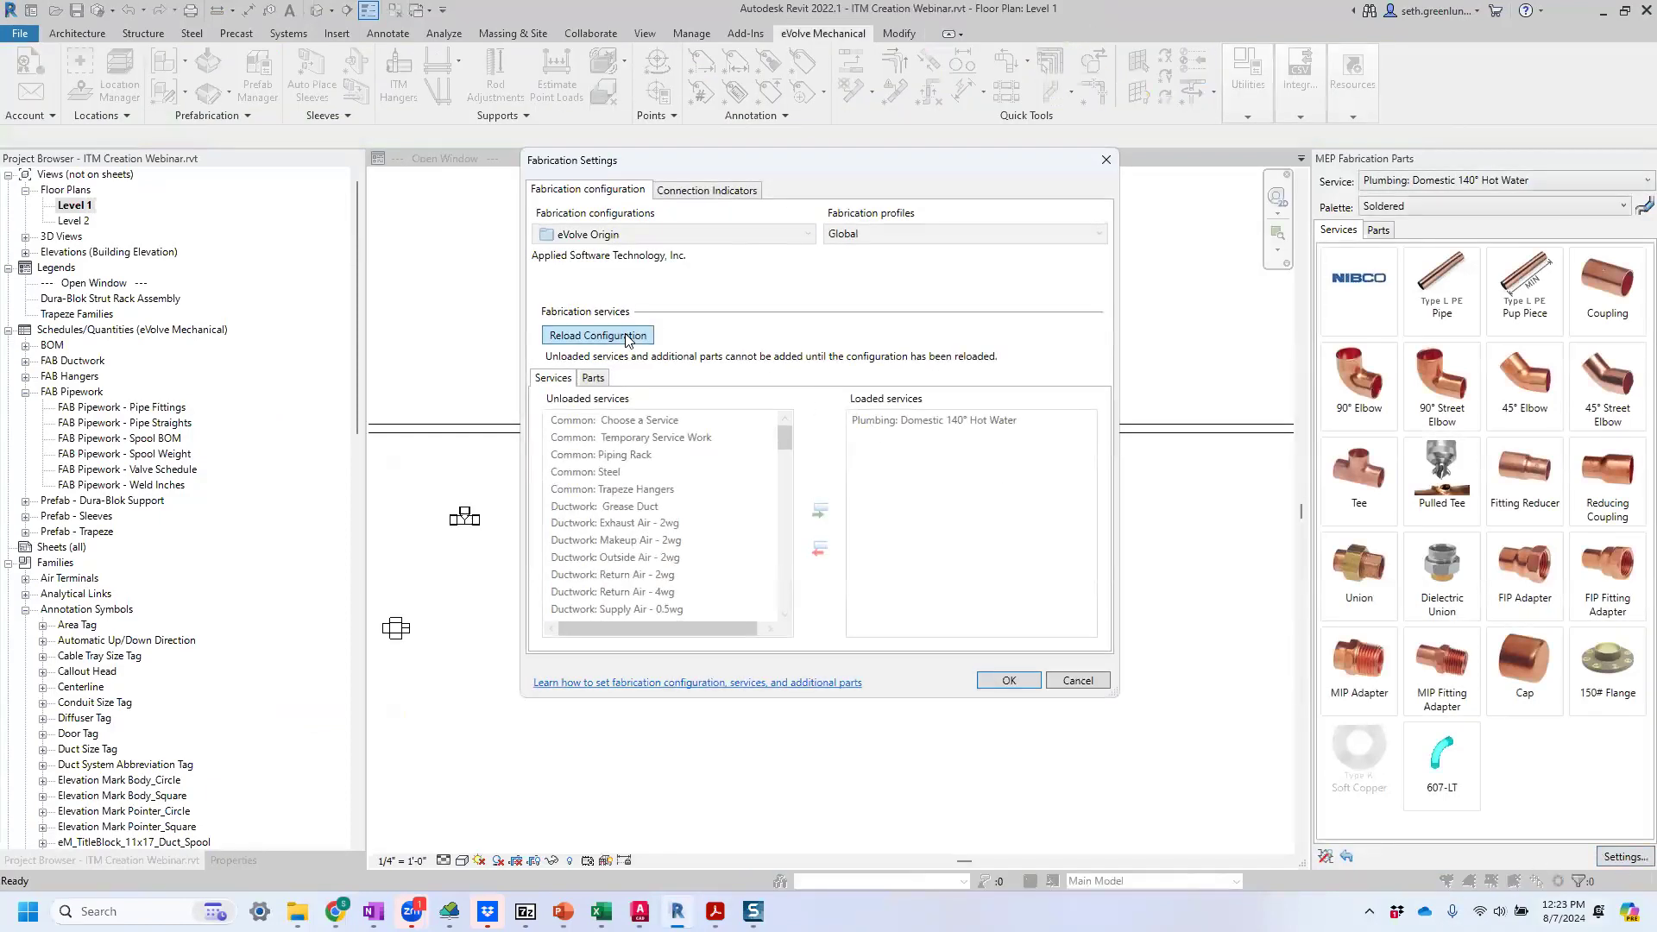
pyautogui.click(626, 337)
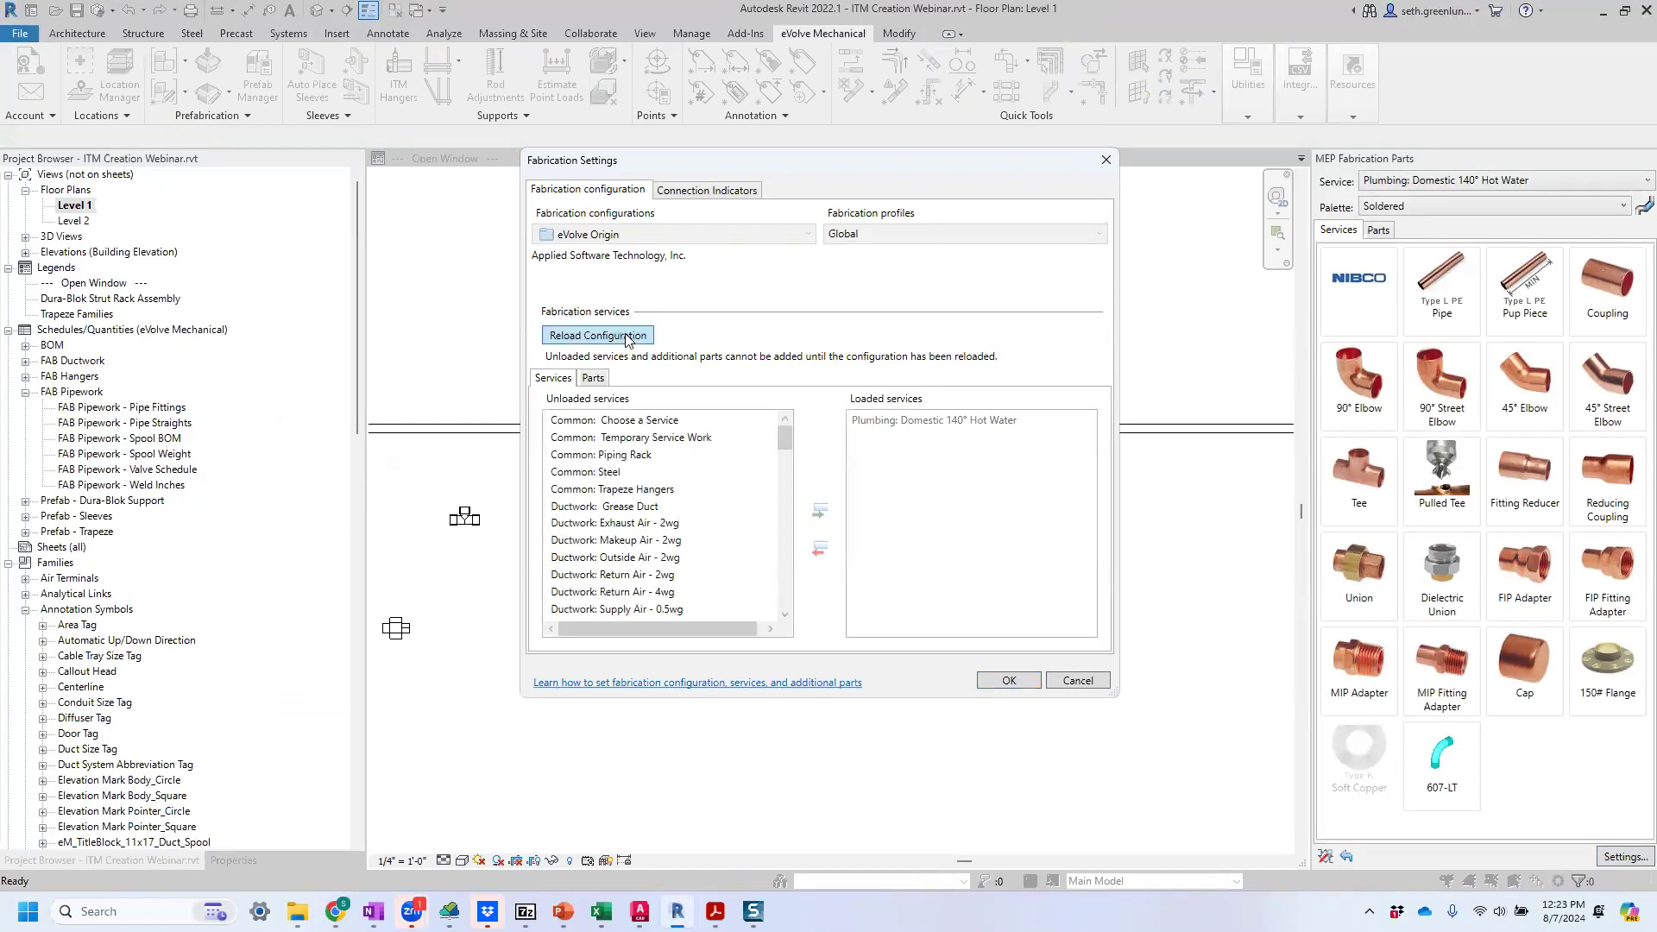
pyautogui.click(1001, 681)
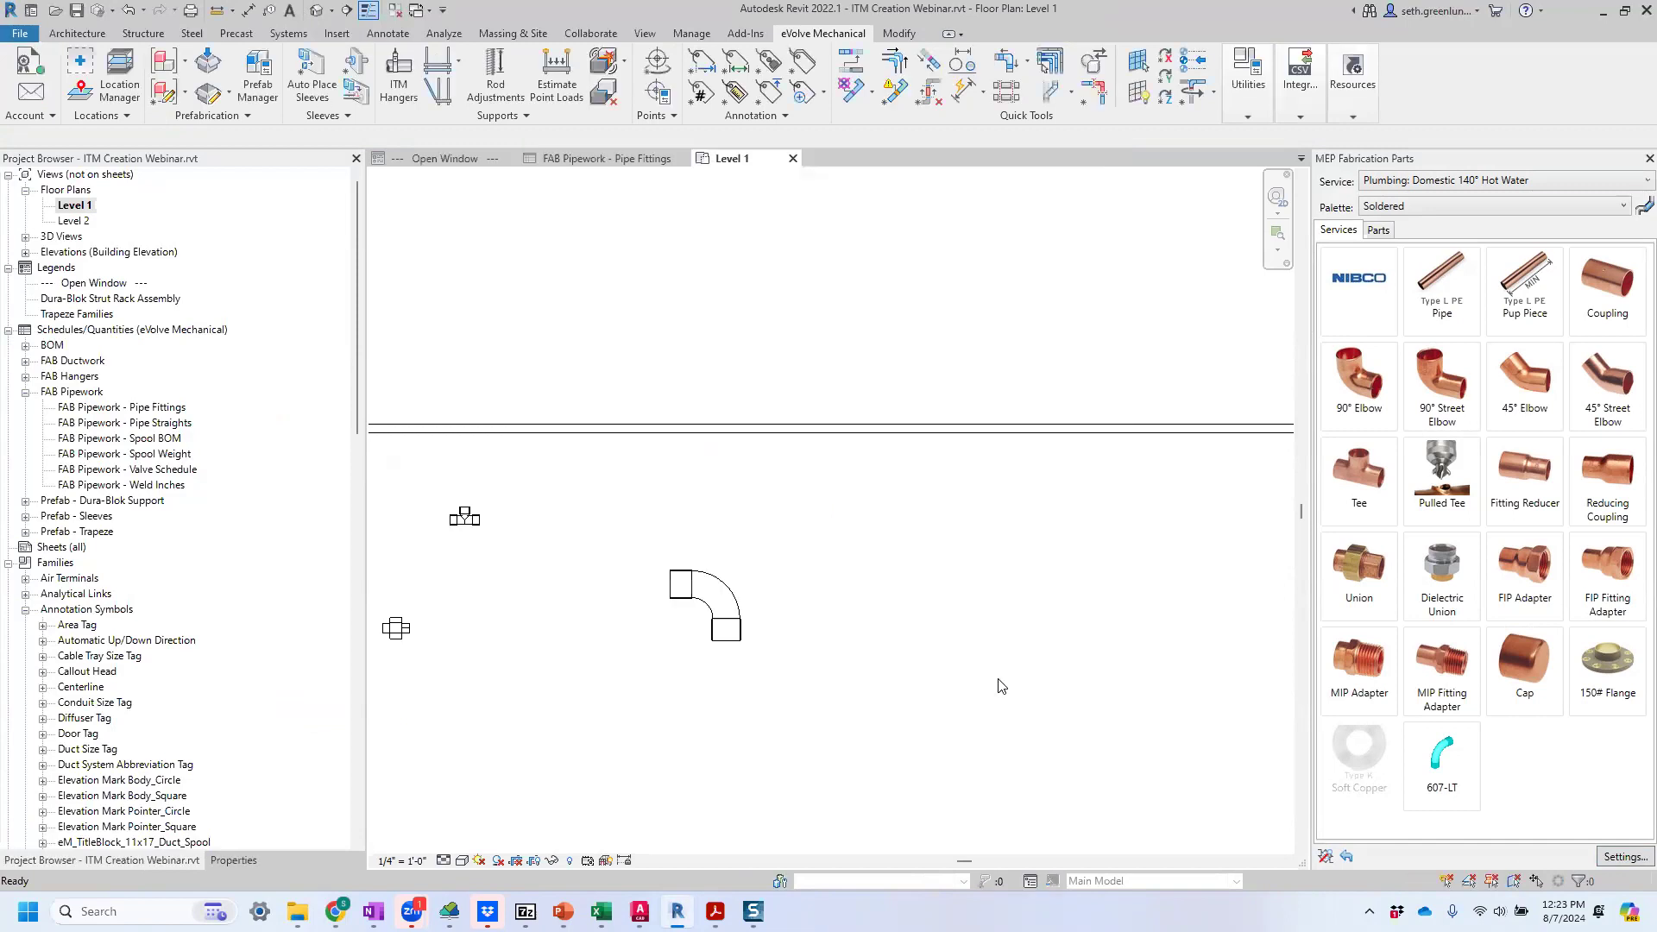
# Check the elbow's row in the FAB Pipework - Pipe Fittings schedule and close the schedule.
pyautogui.moveTo(678, 912)
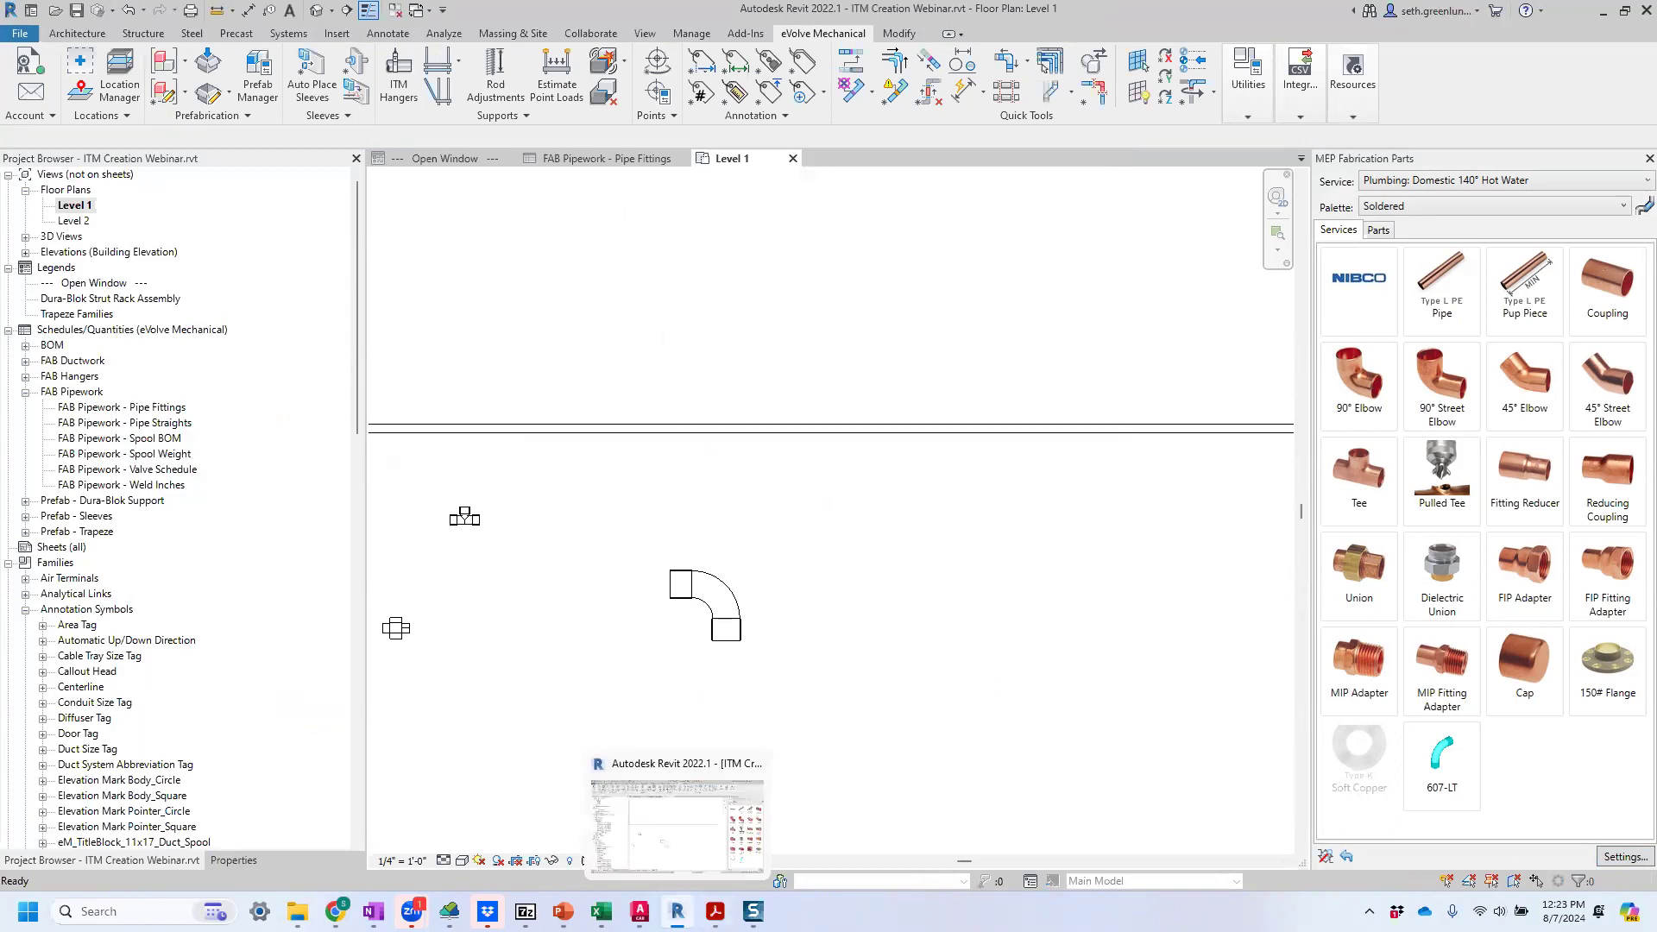
pyautogui.click(629, 162)
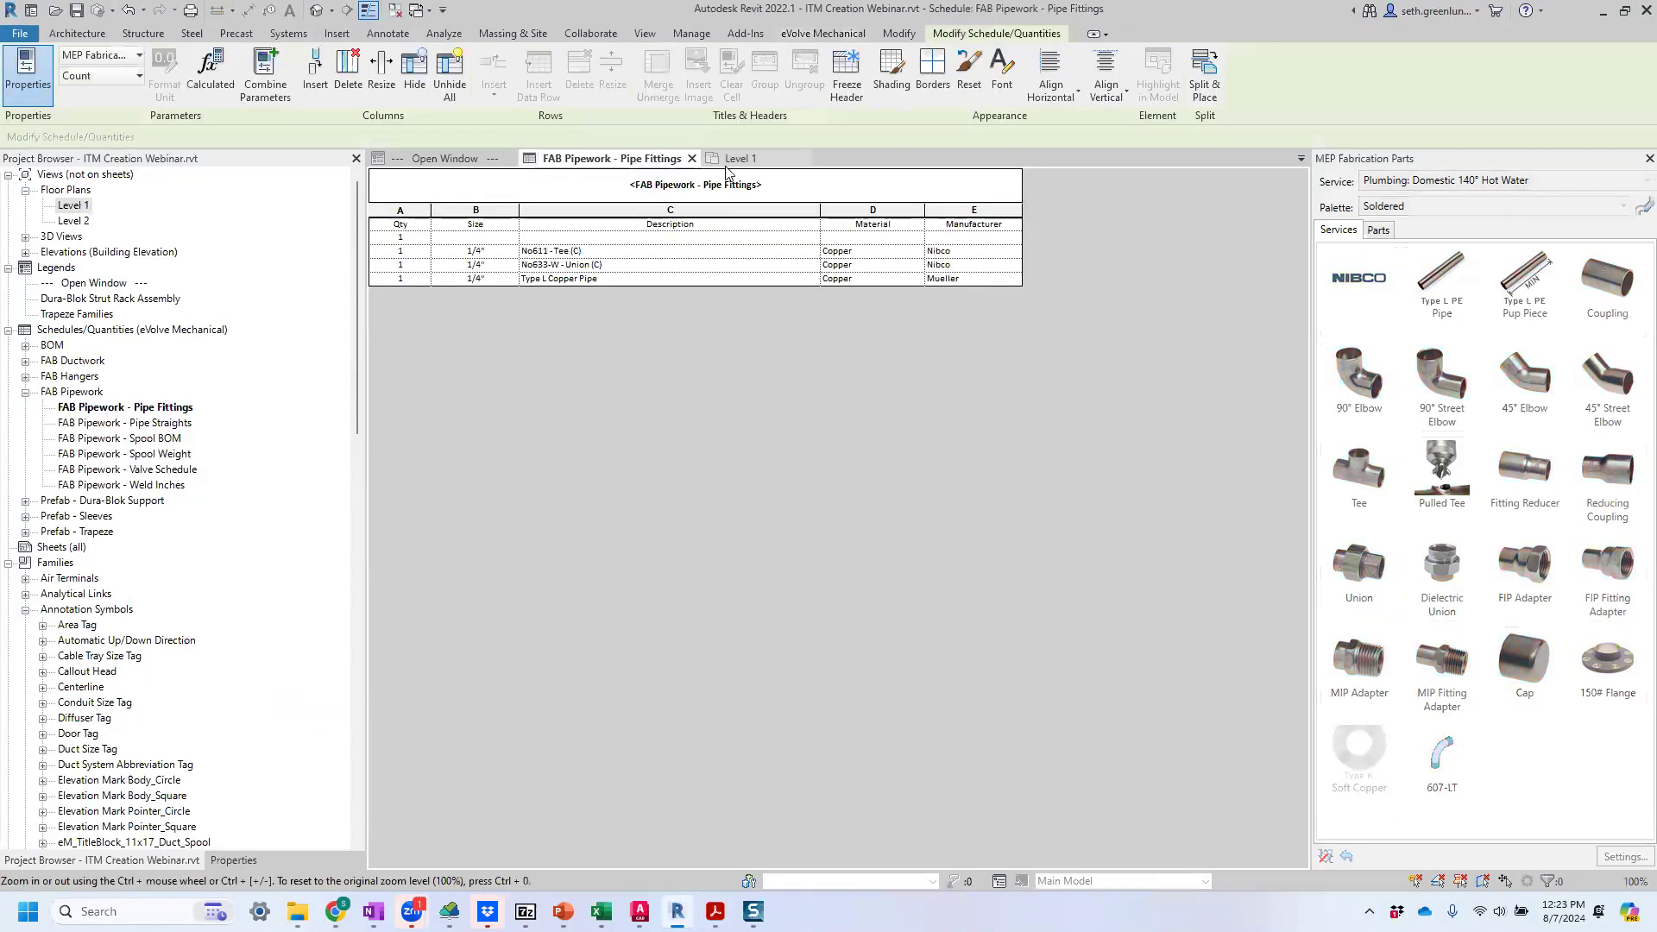
pyautogui.click(692, 159)
# Delete the existing elbow on Level 1 and place a new 1" 607-LT elbow in the open area below the pipe.
pyautogui.scroll(-2, 740, 626)
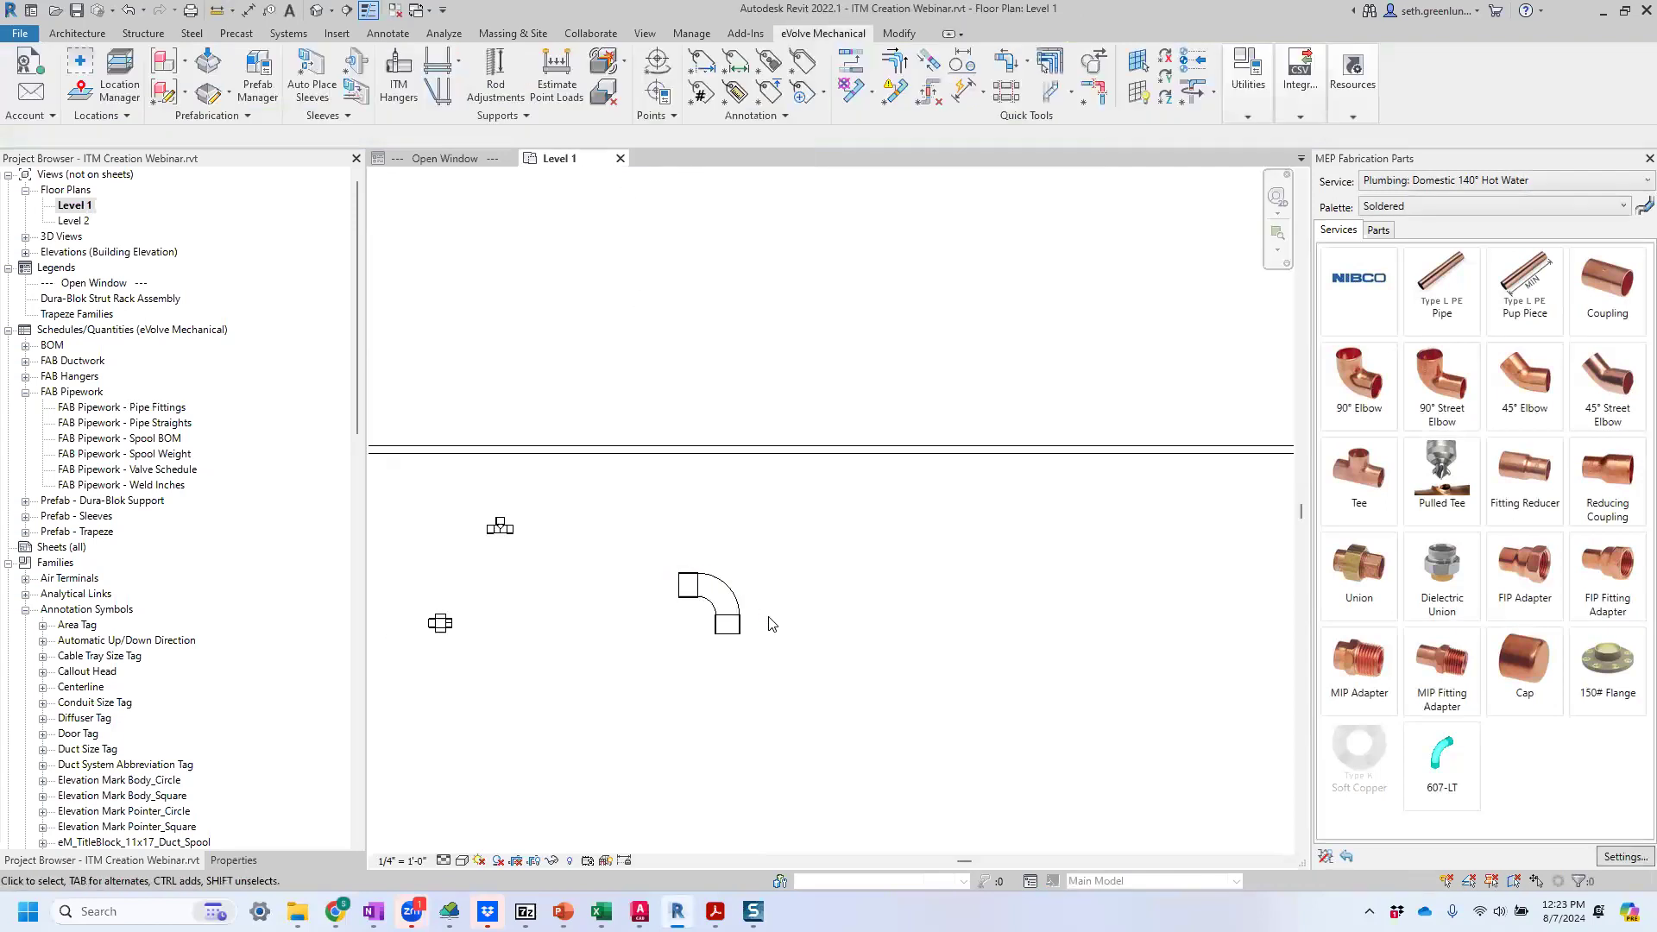
pyautogui.click(725, 604)
pyautogui.press('Delete')
pyautogui.click(1442, 764)
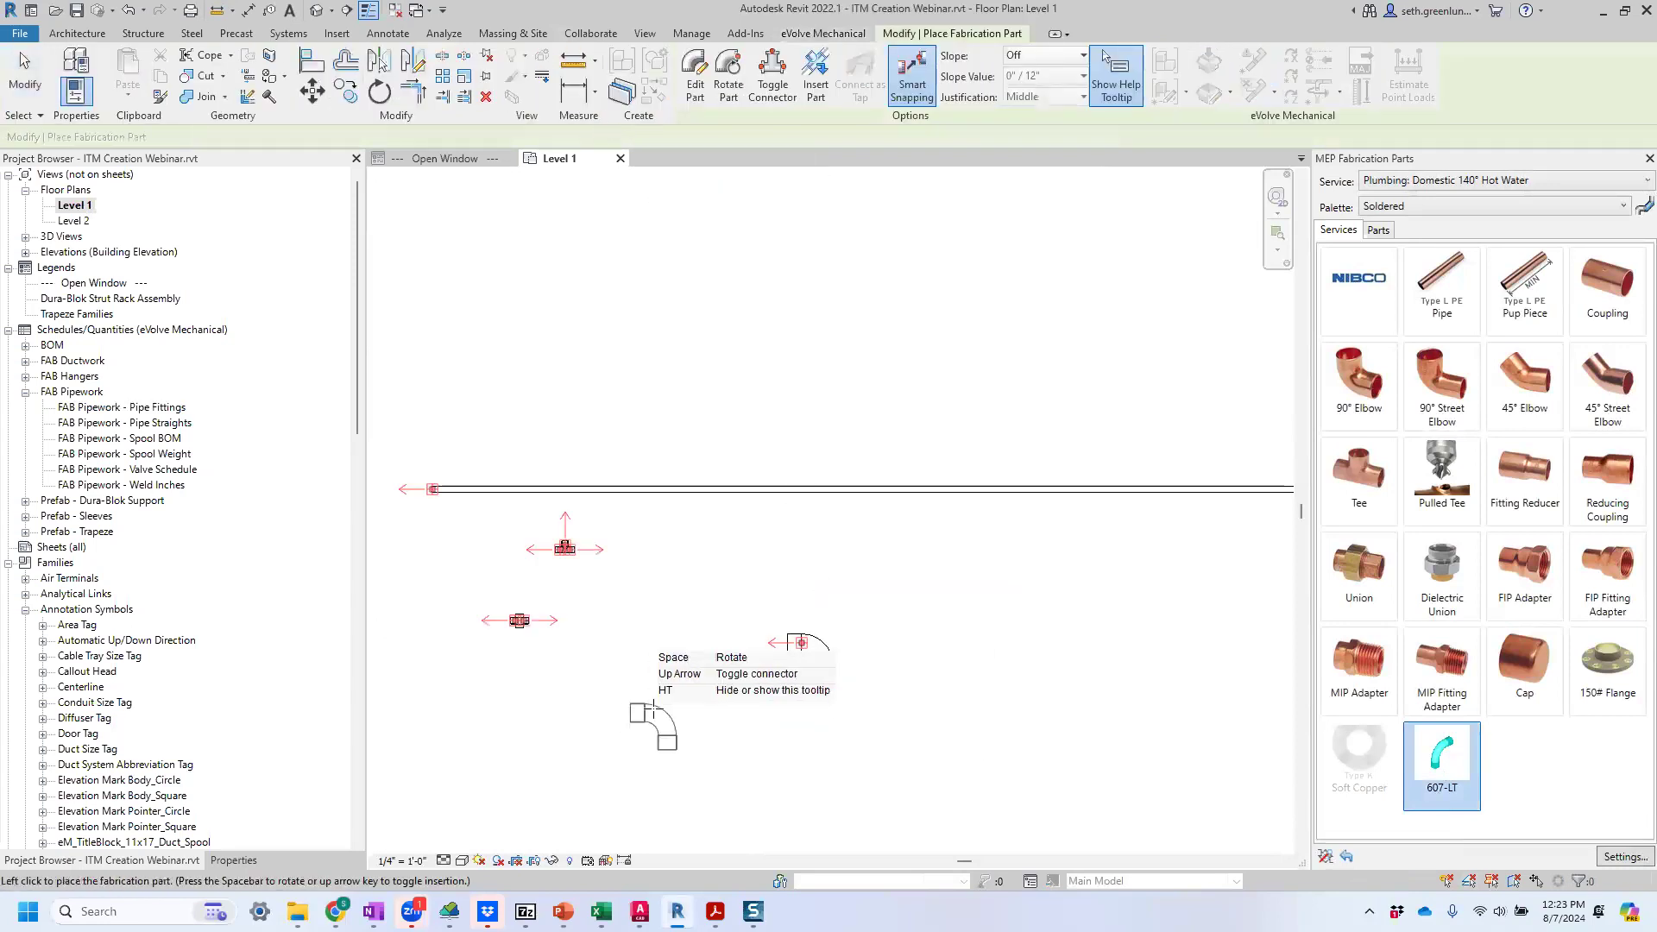
pyautogui.press('Escape')
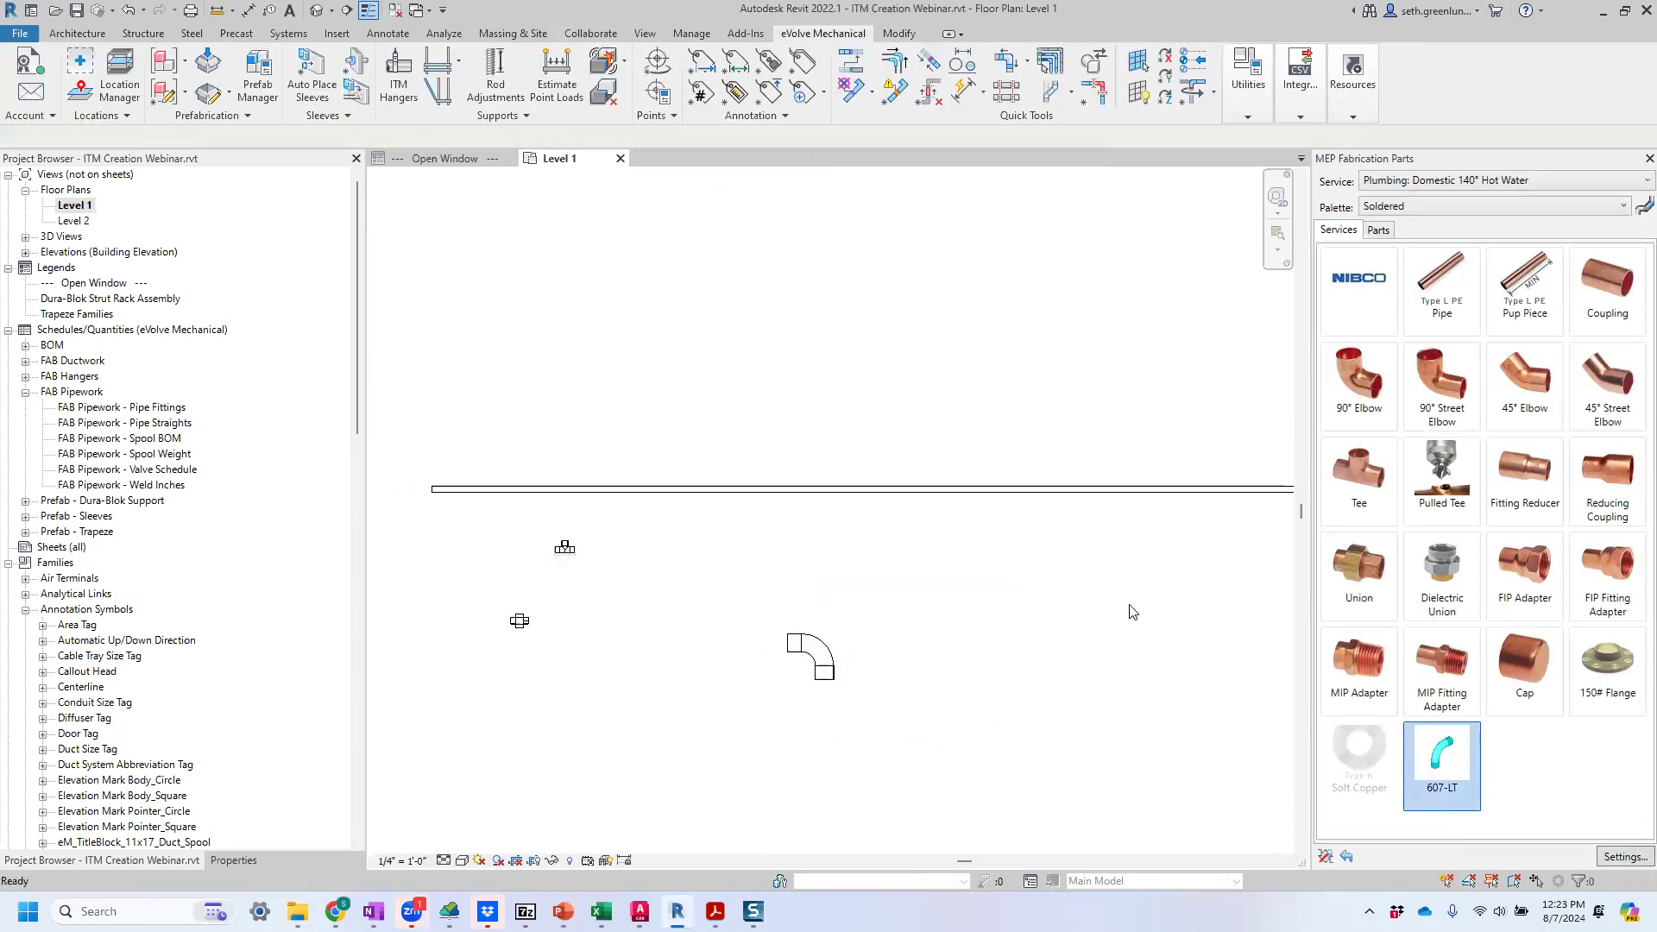
# Set the 607-LT product entry to 1-1/2" and place a second elbow beside the 1" one.
pyautogui.click(233, 860)
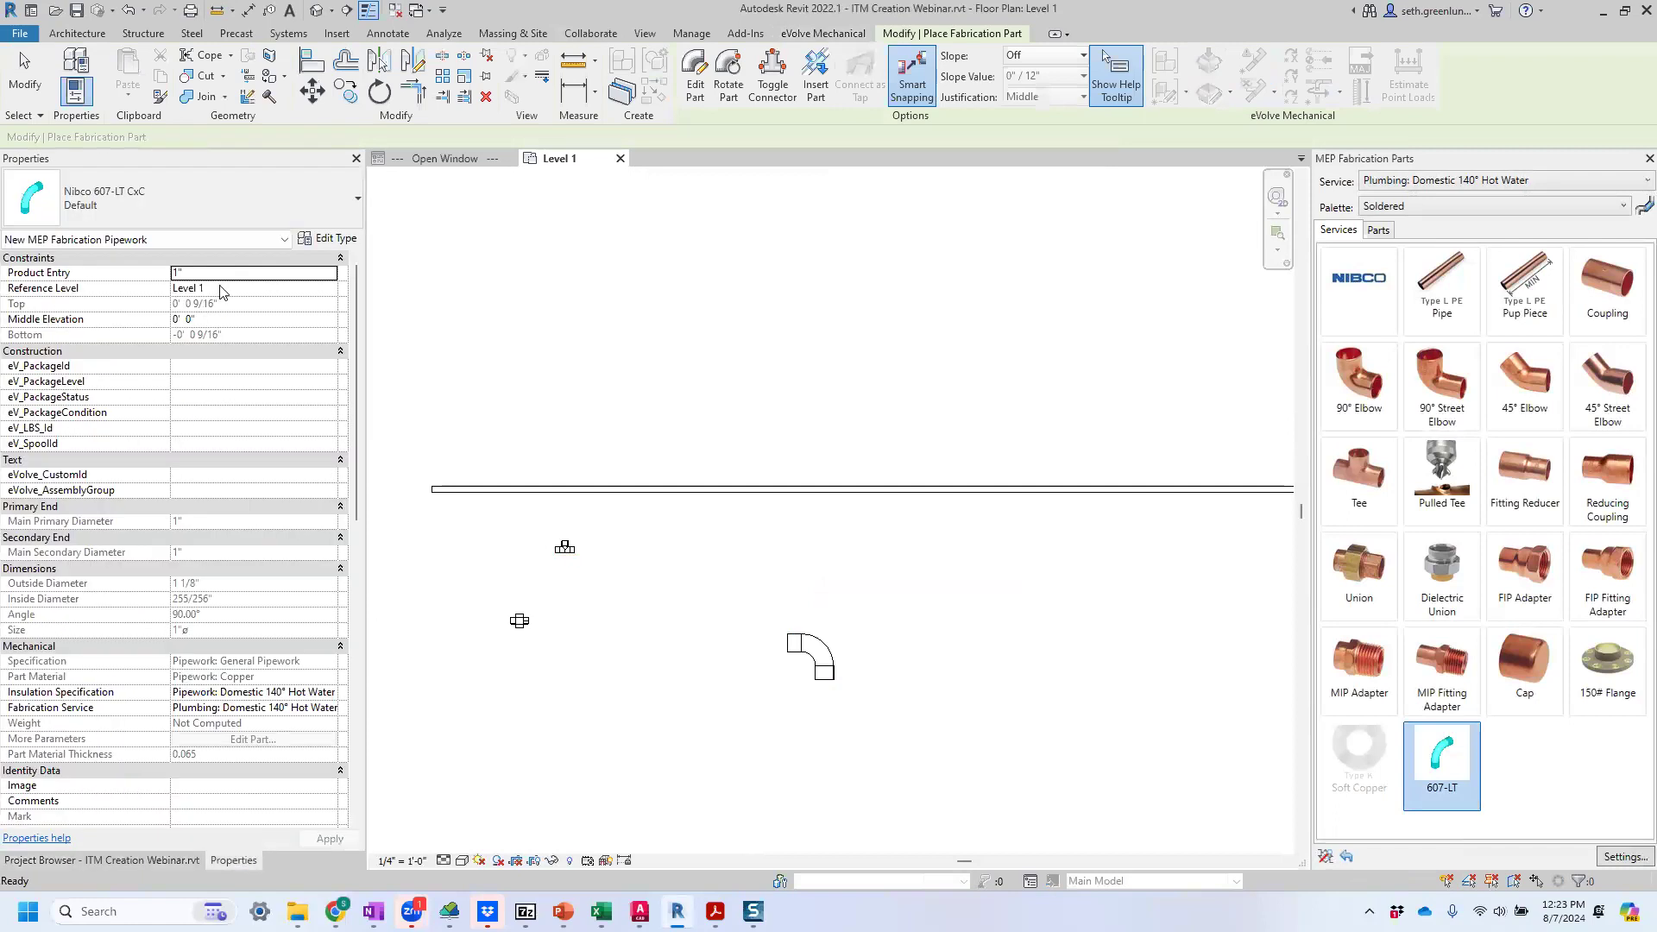
pyautogui.click(329, 273)
pyautogui.click(329, 273)
pyautogui.click(256, 298)
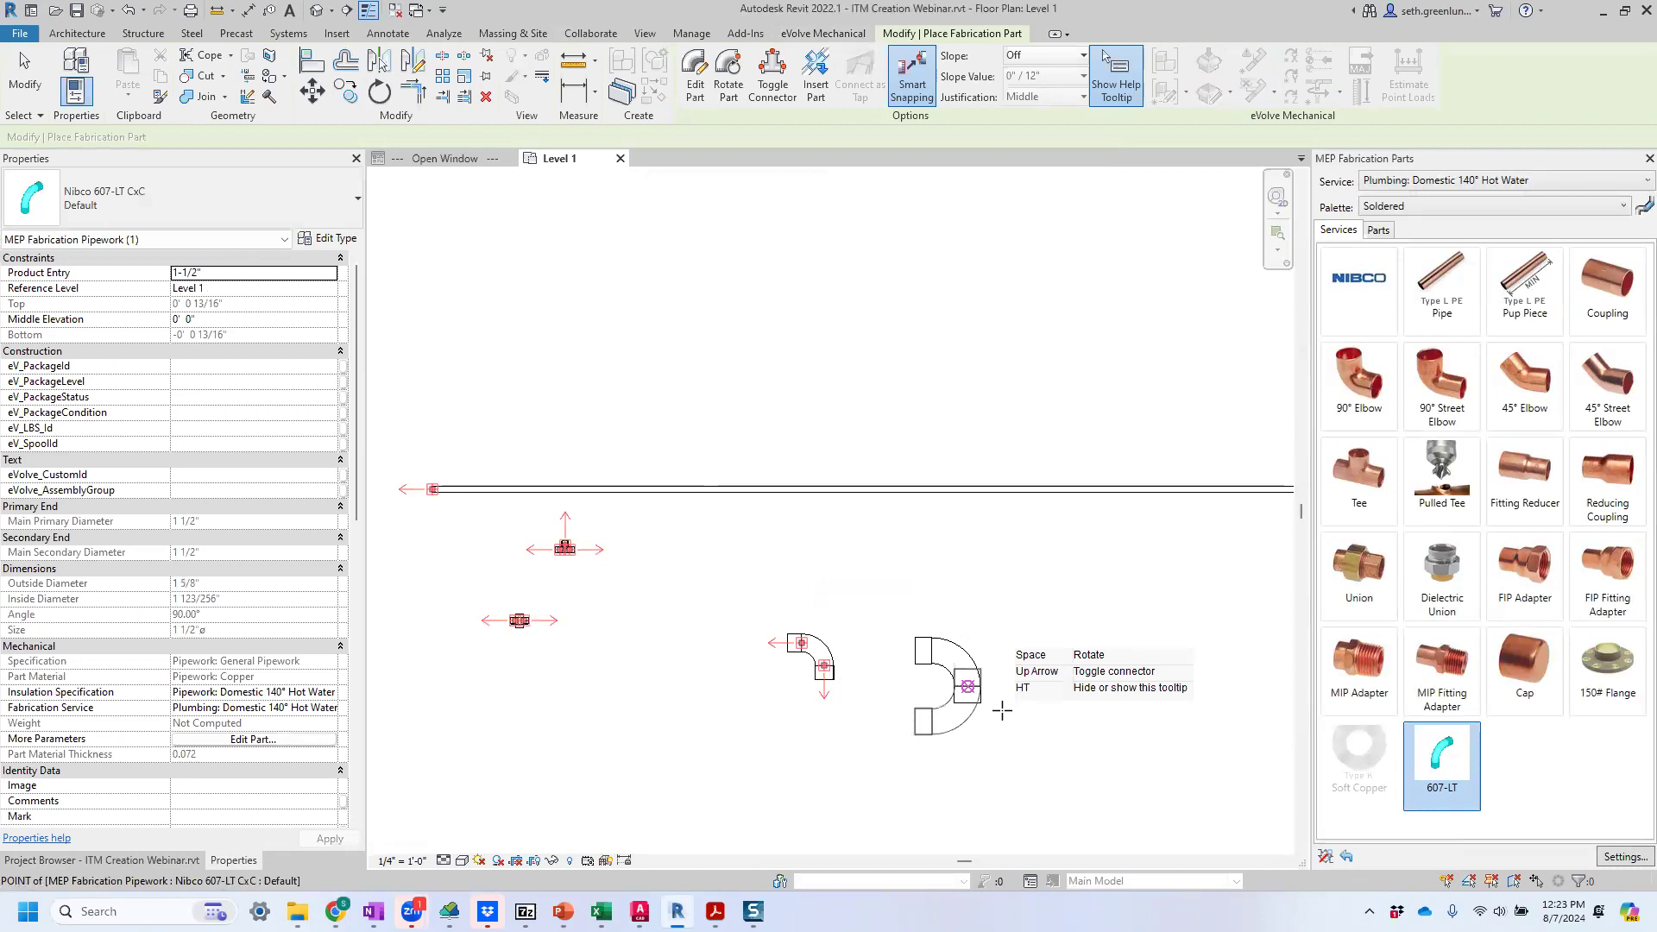
pyautogui.click(950, 670)
pyautogui.press('Escape')
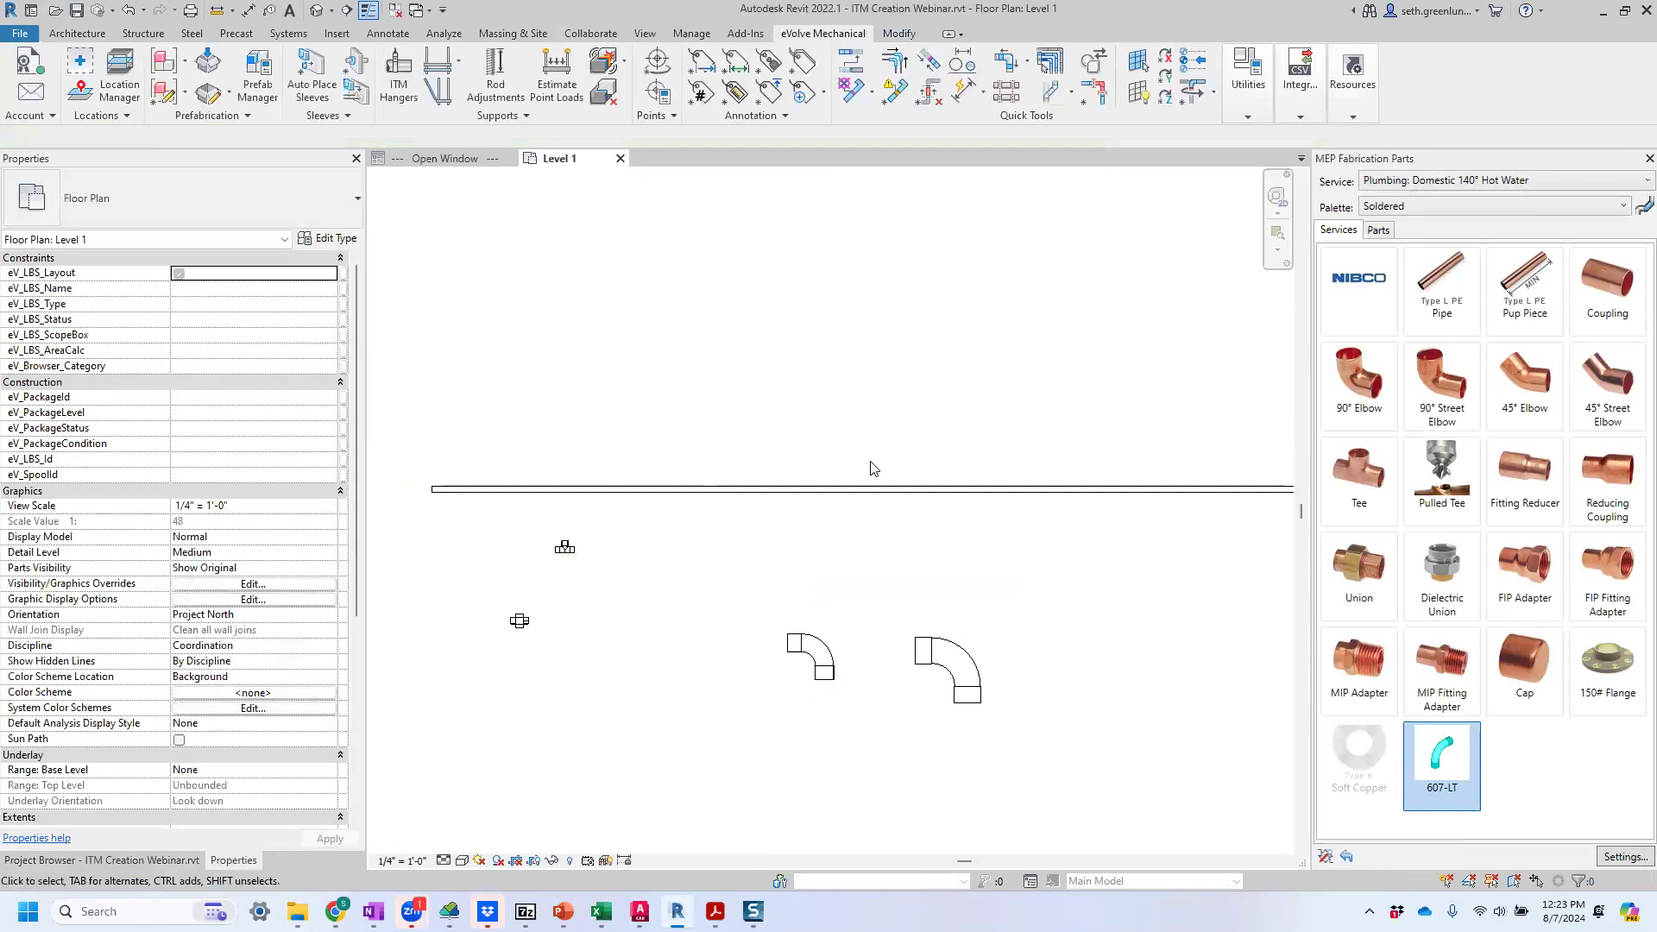
# Open the FAB Pipework - Pipe Fittings schedule to examine the 607-LT row.
pyautogui.click(177, 860)
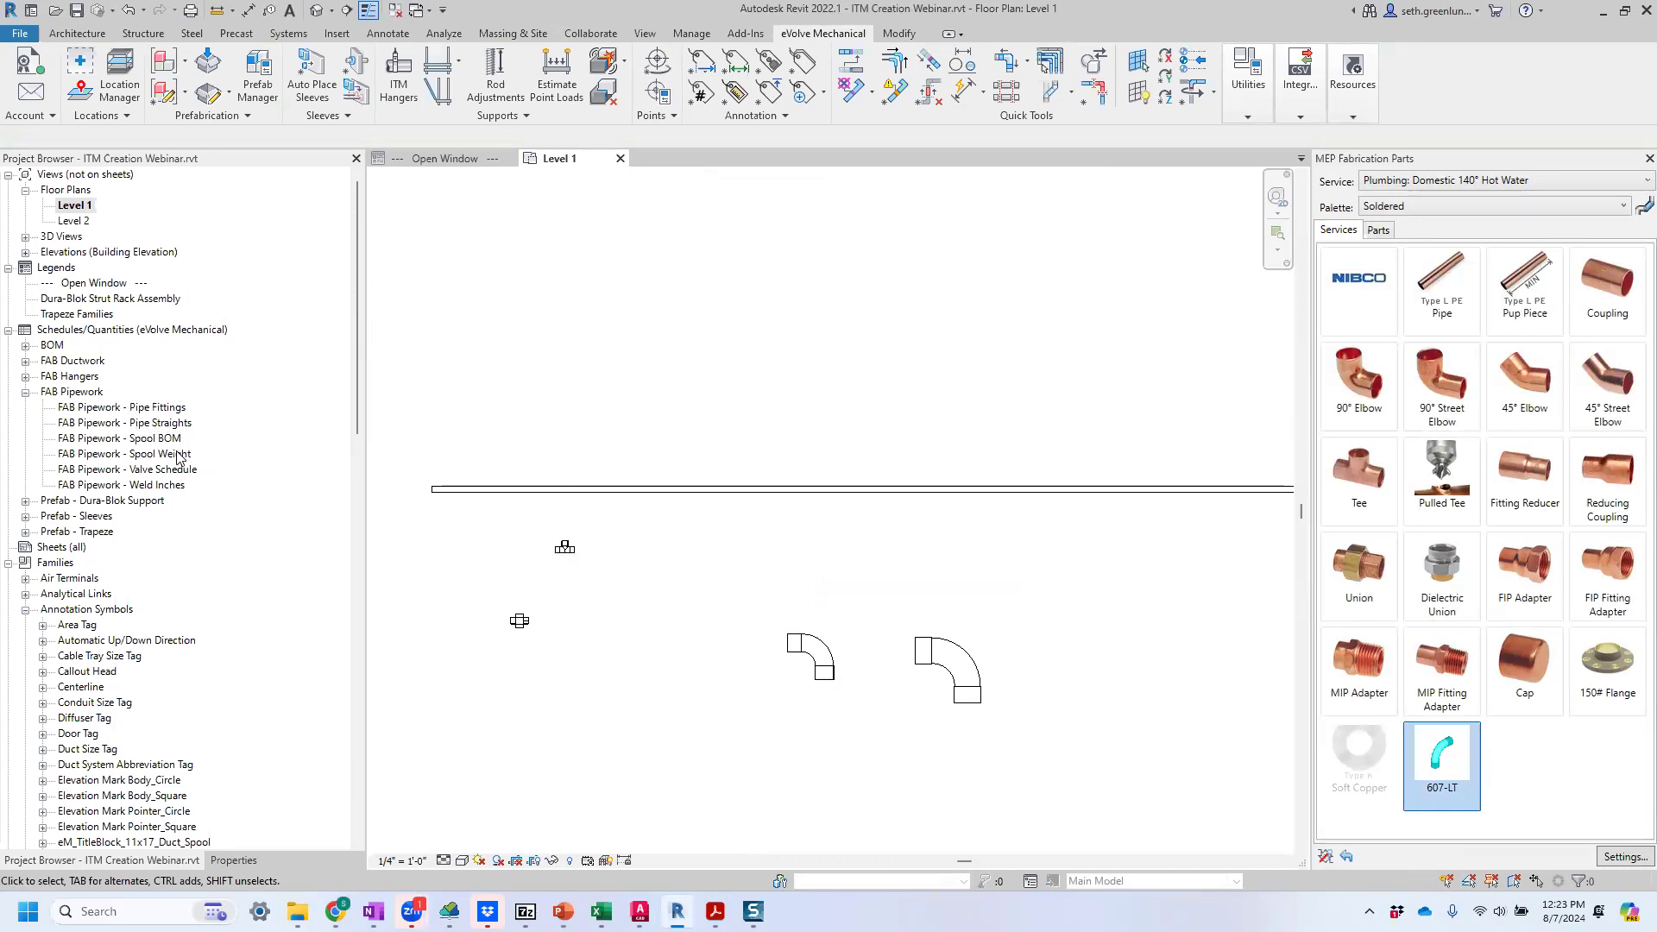
pyautogui.click(130, 407)
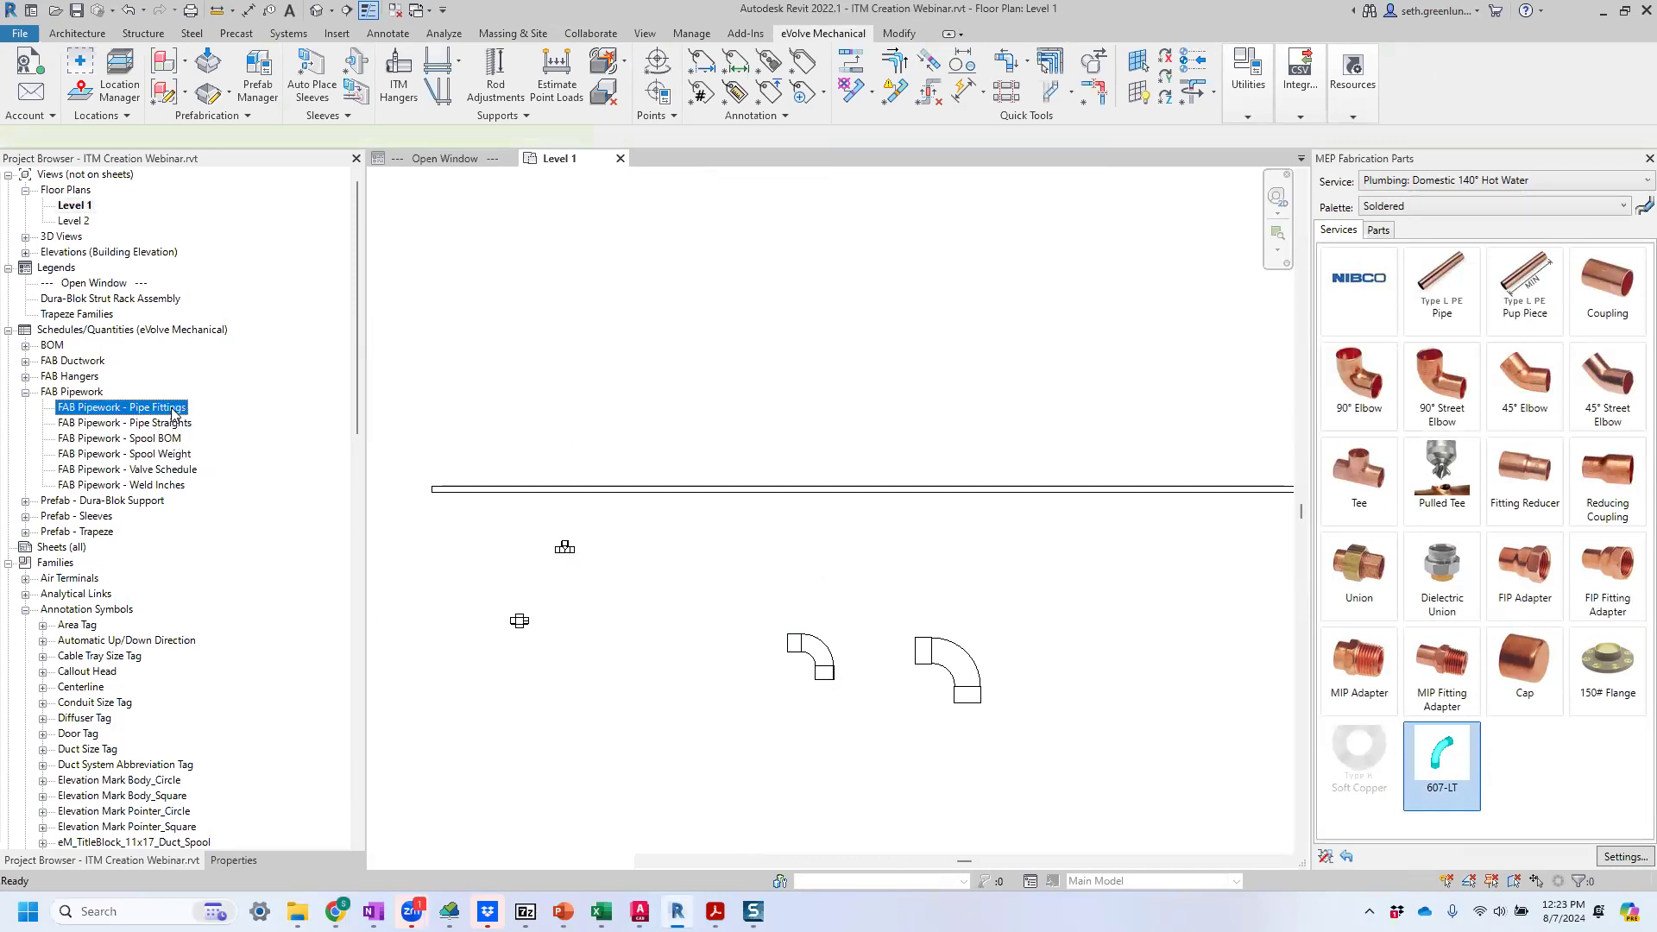
pyautogui.doubleClick(172, 411)
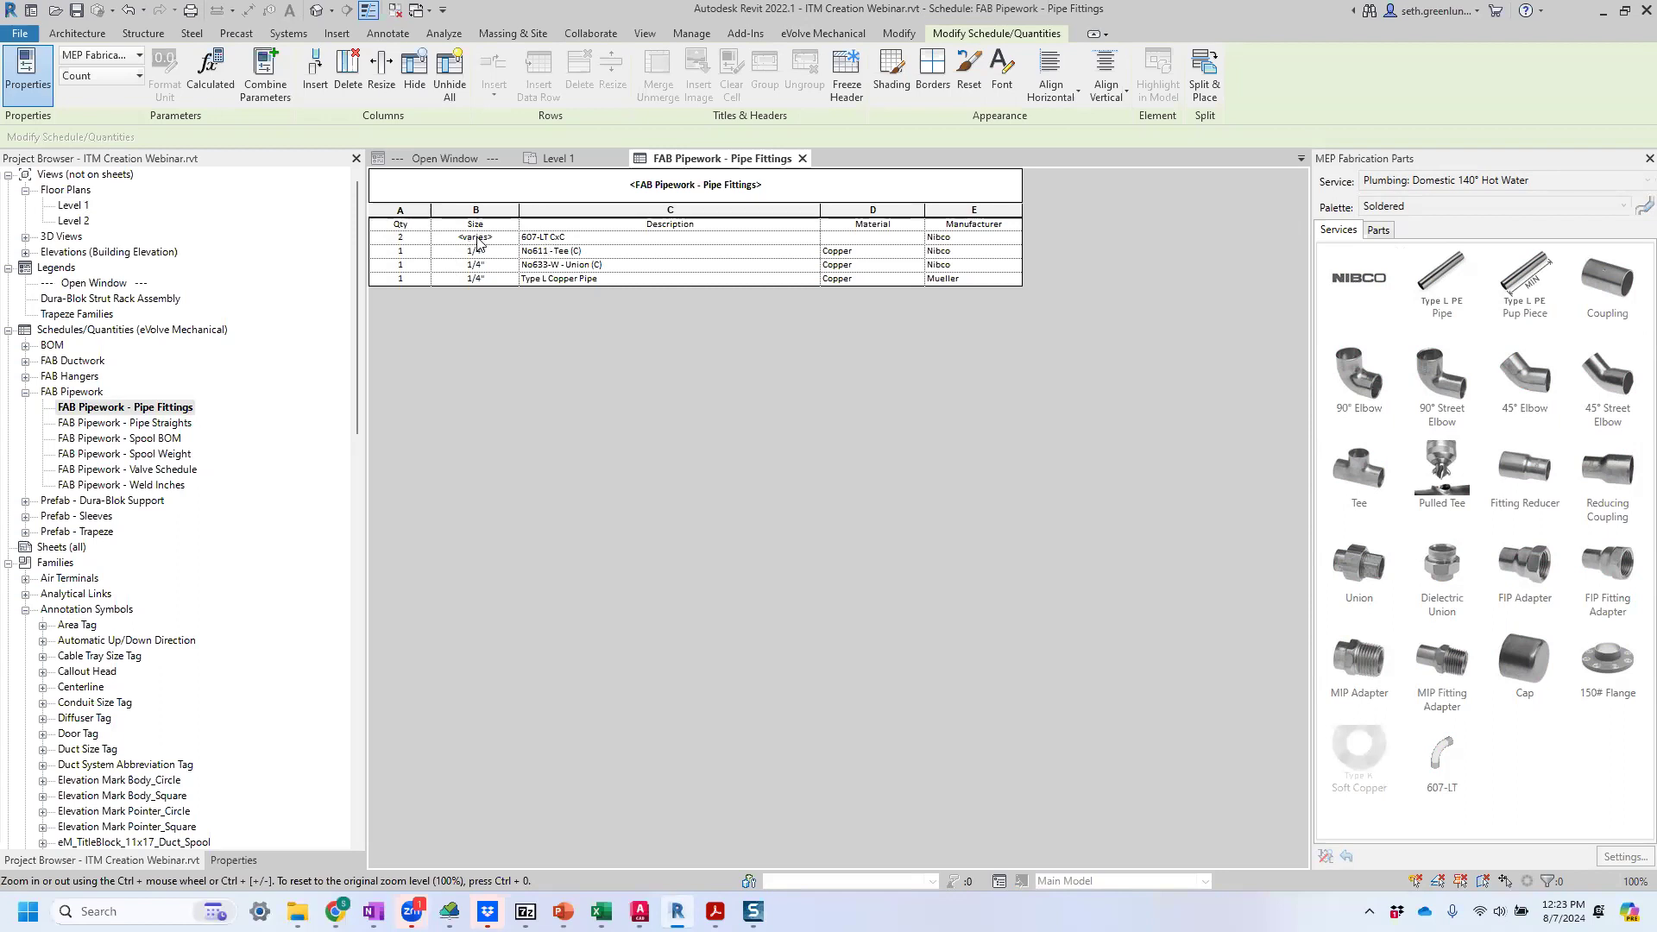
# Delete the 1" elbow from Level 1 and return to the Pipe Fittings schedule to check the remaining elbow's size.
pyautogui.click(589, 160)
pyautogui.click(803, 657)
pyautogui.press('Delete')
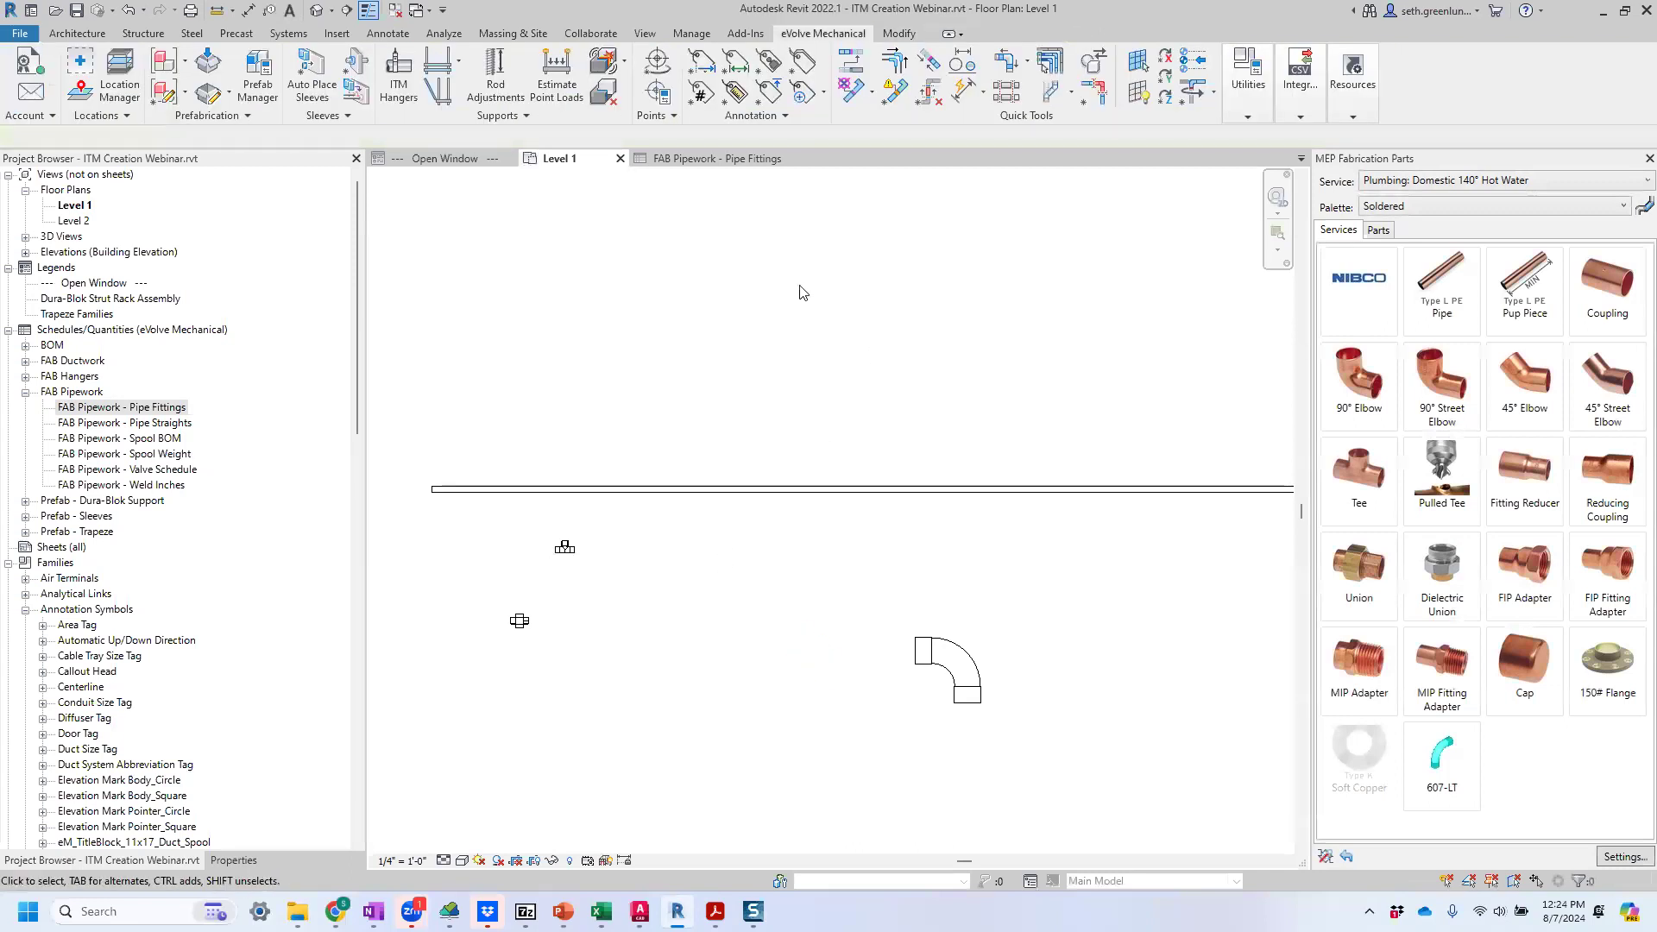
pyautogui.hotkey('ctrl', 'Tab')
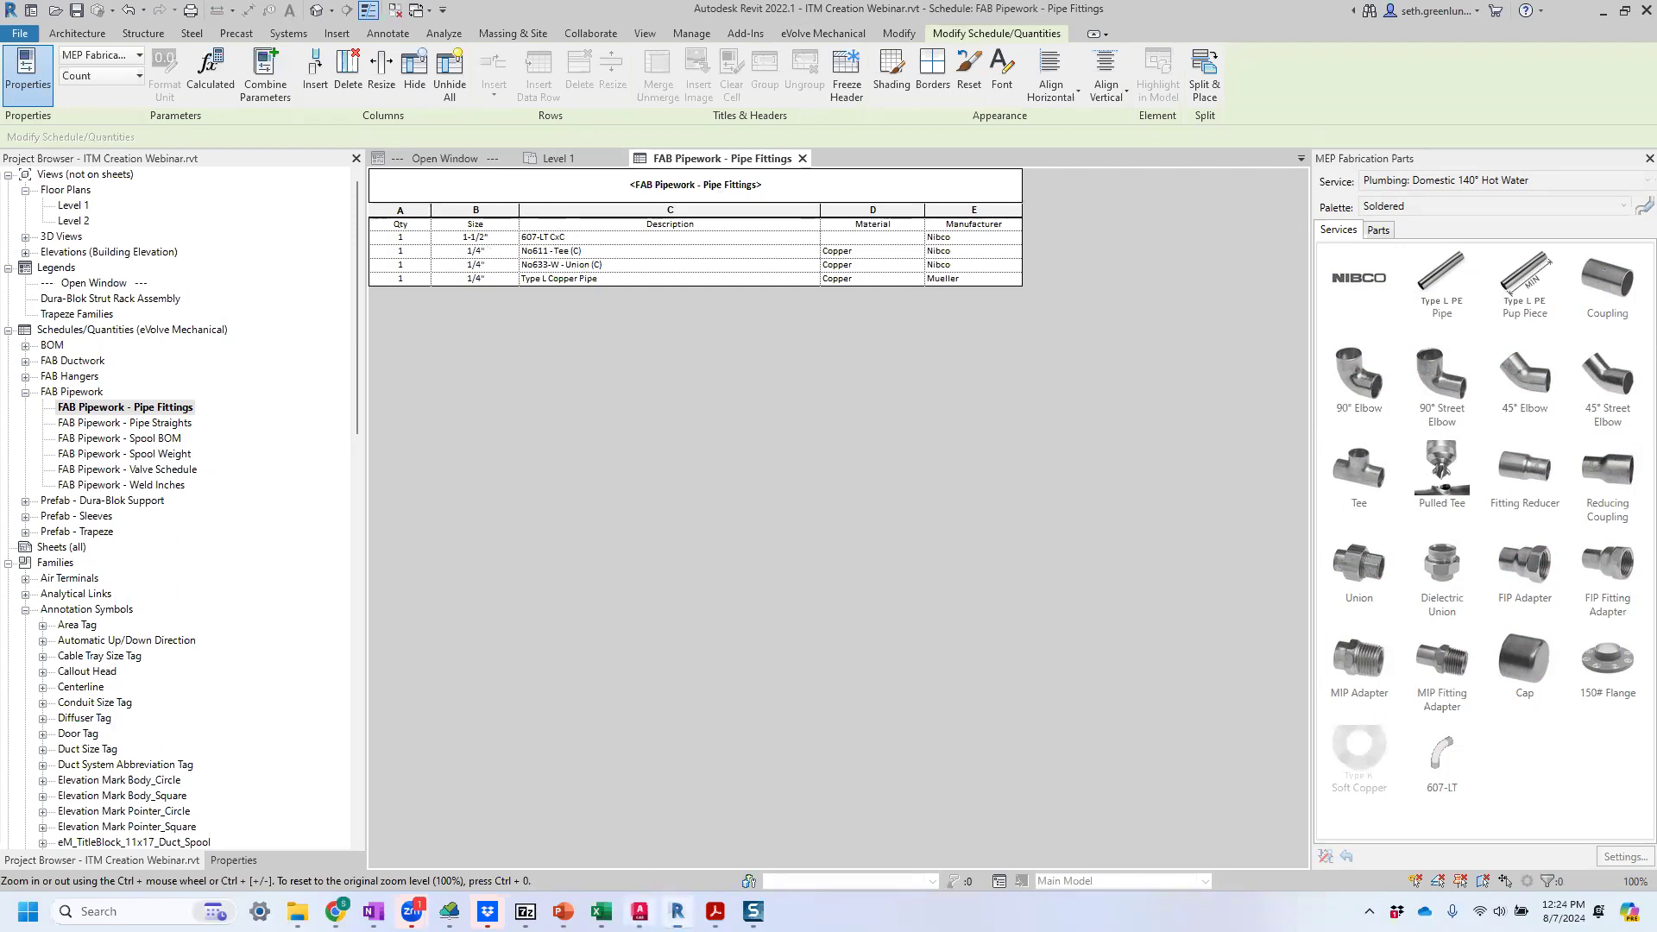
# Switch to Fabrication CADmep and open the Installation Times tables in the database's costing settings.
pyautogui.click(640, 910)
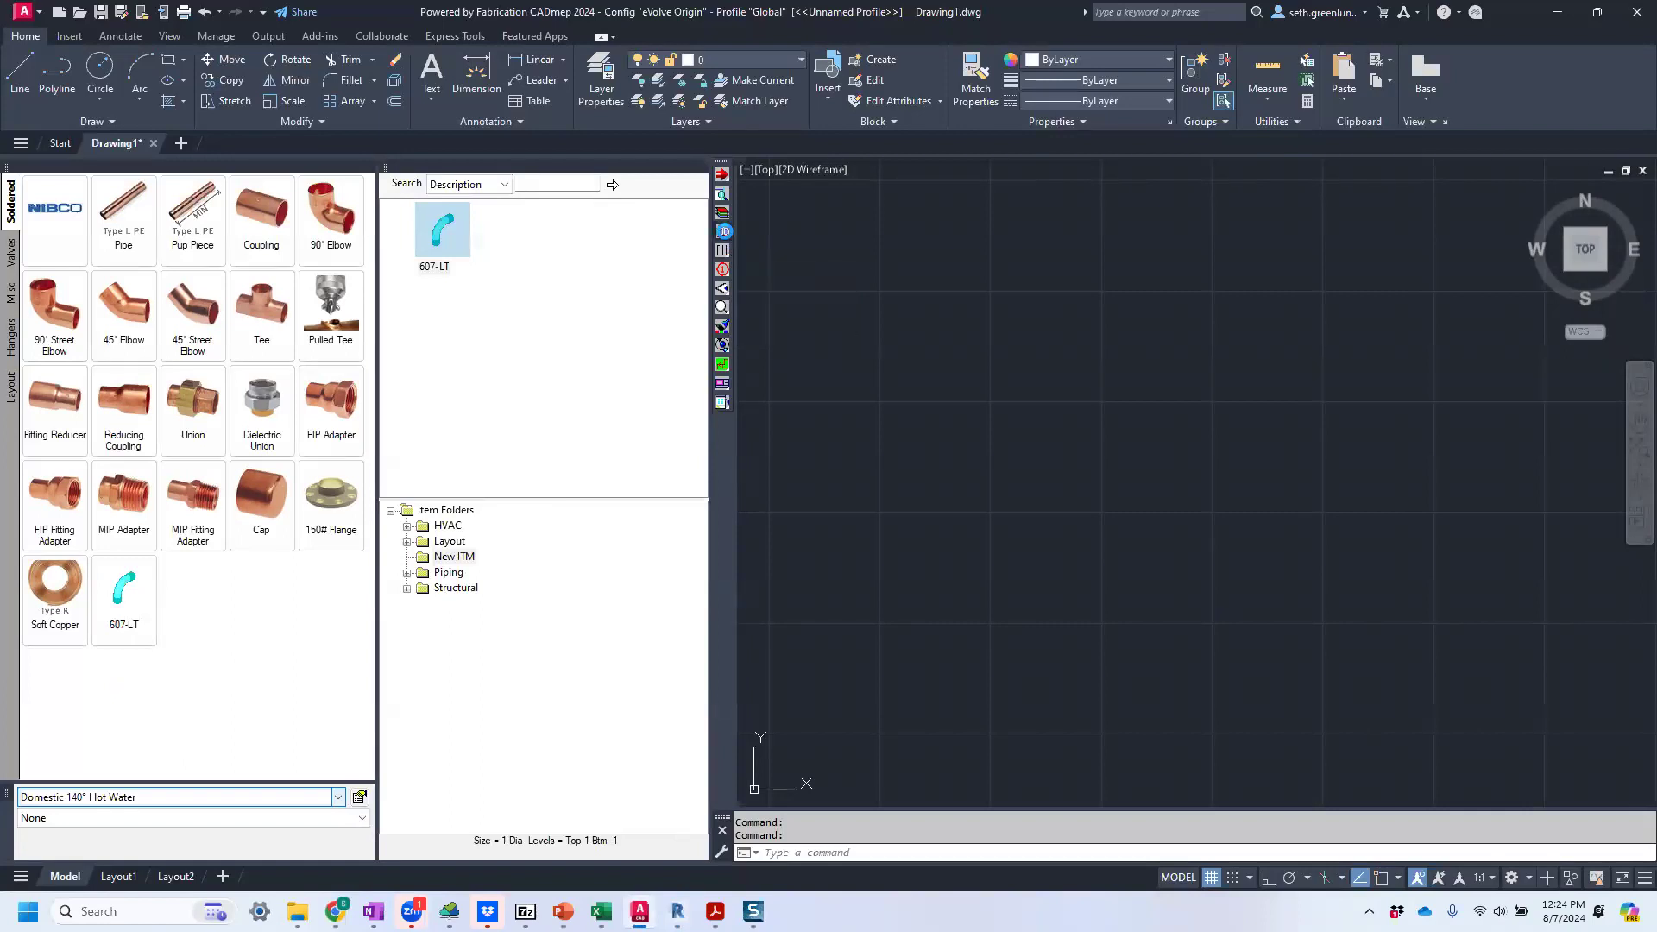
pyautogui.click(722, 231)
pyautogui.click(654, 210)
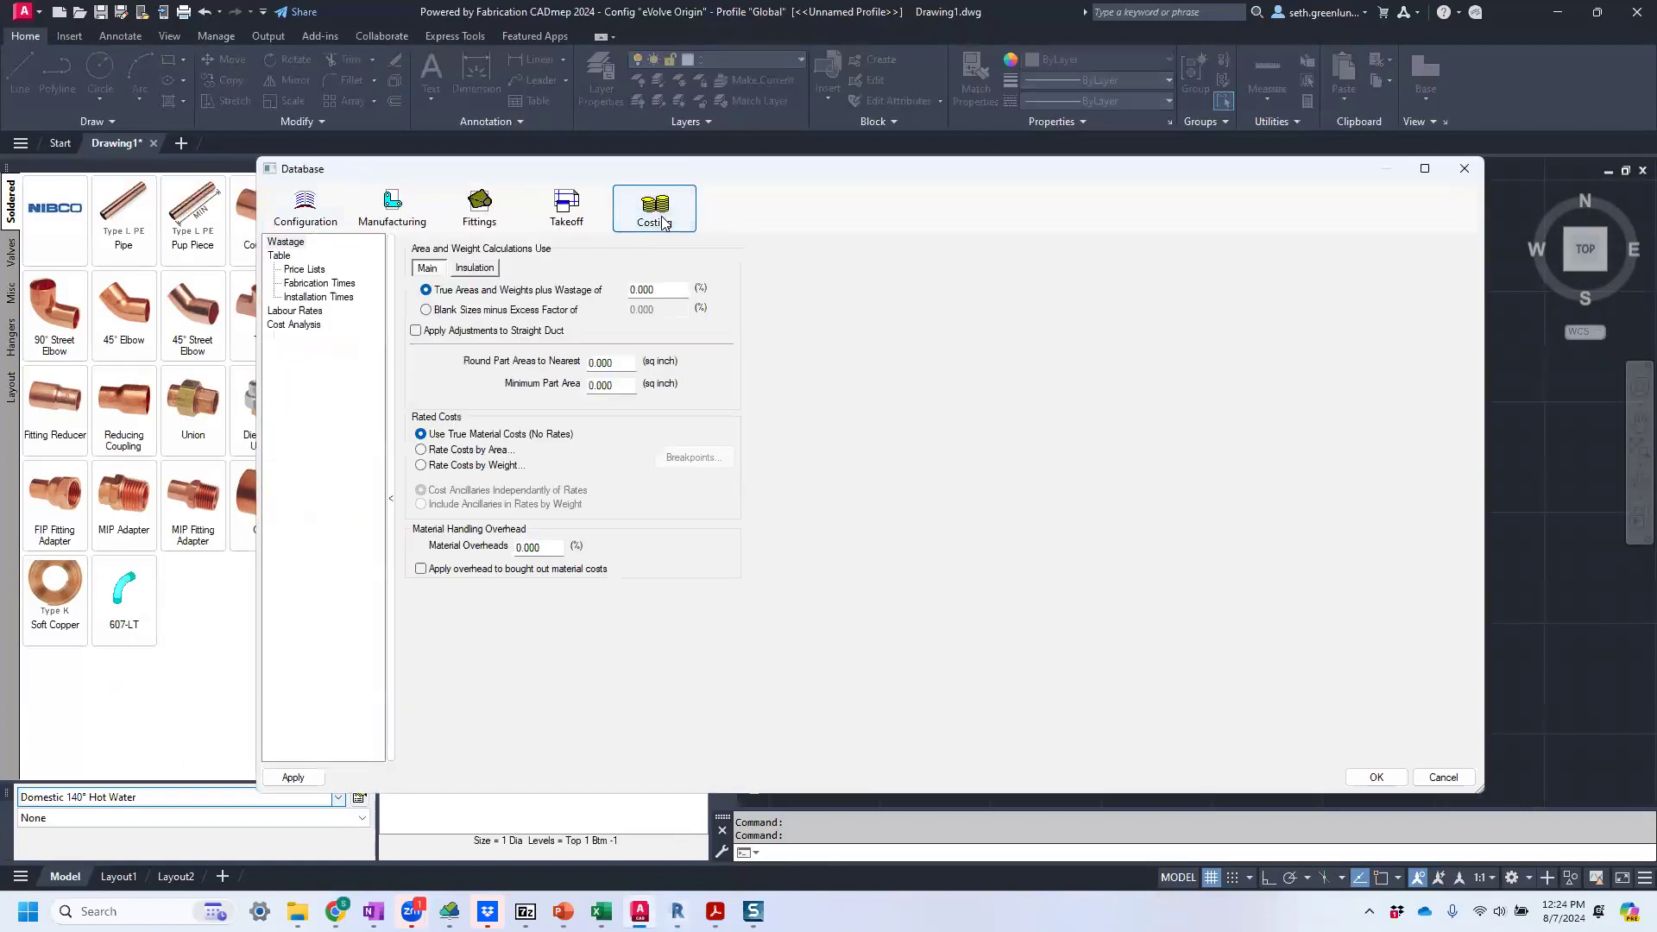
pyautogui.click(309, 297)
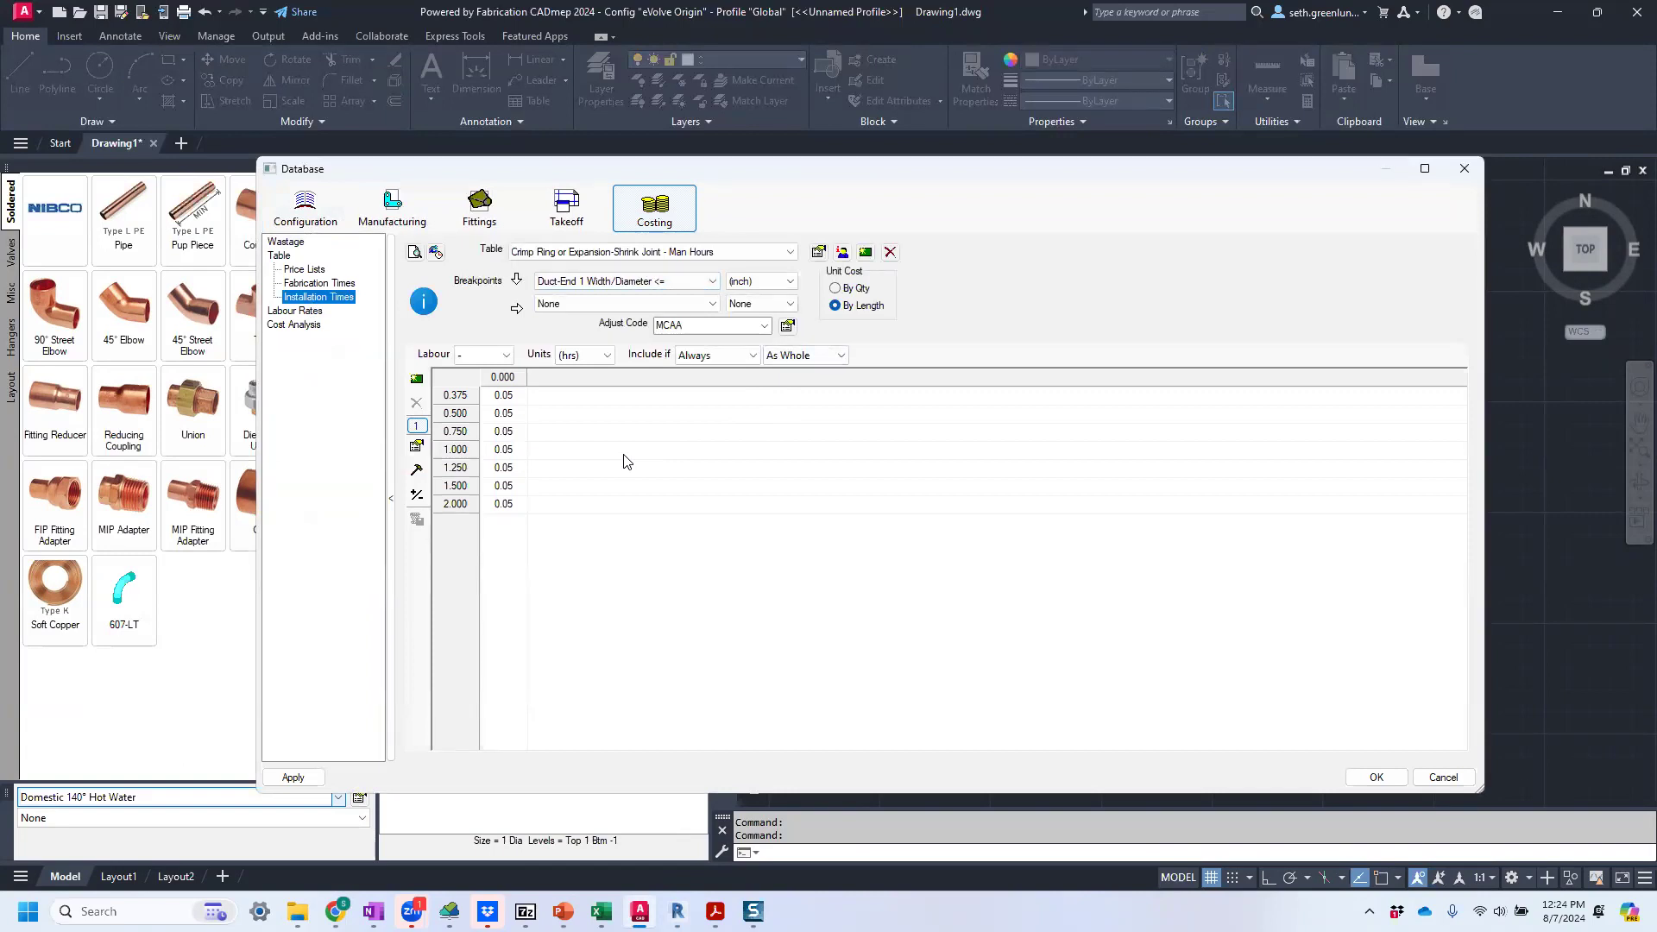
# Examine the Ductwork Ancillaries price list and its product Ids in the costing tables, and close the database.
pyautogui.click(317, 270)
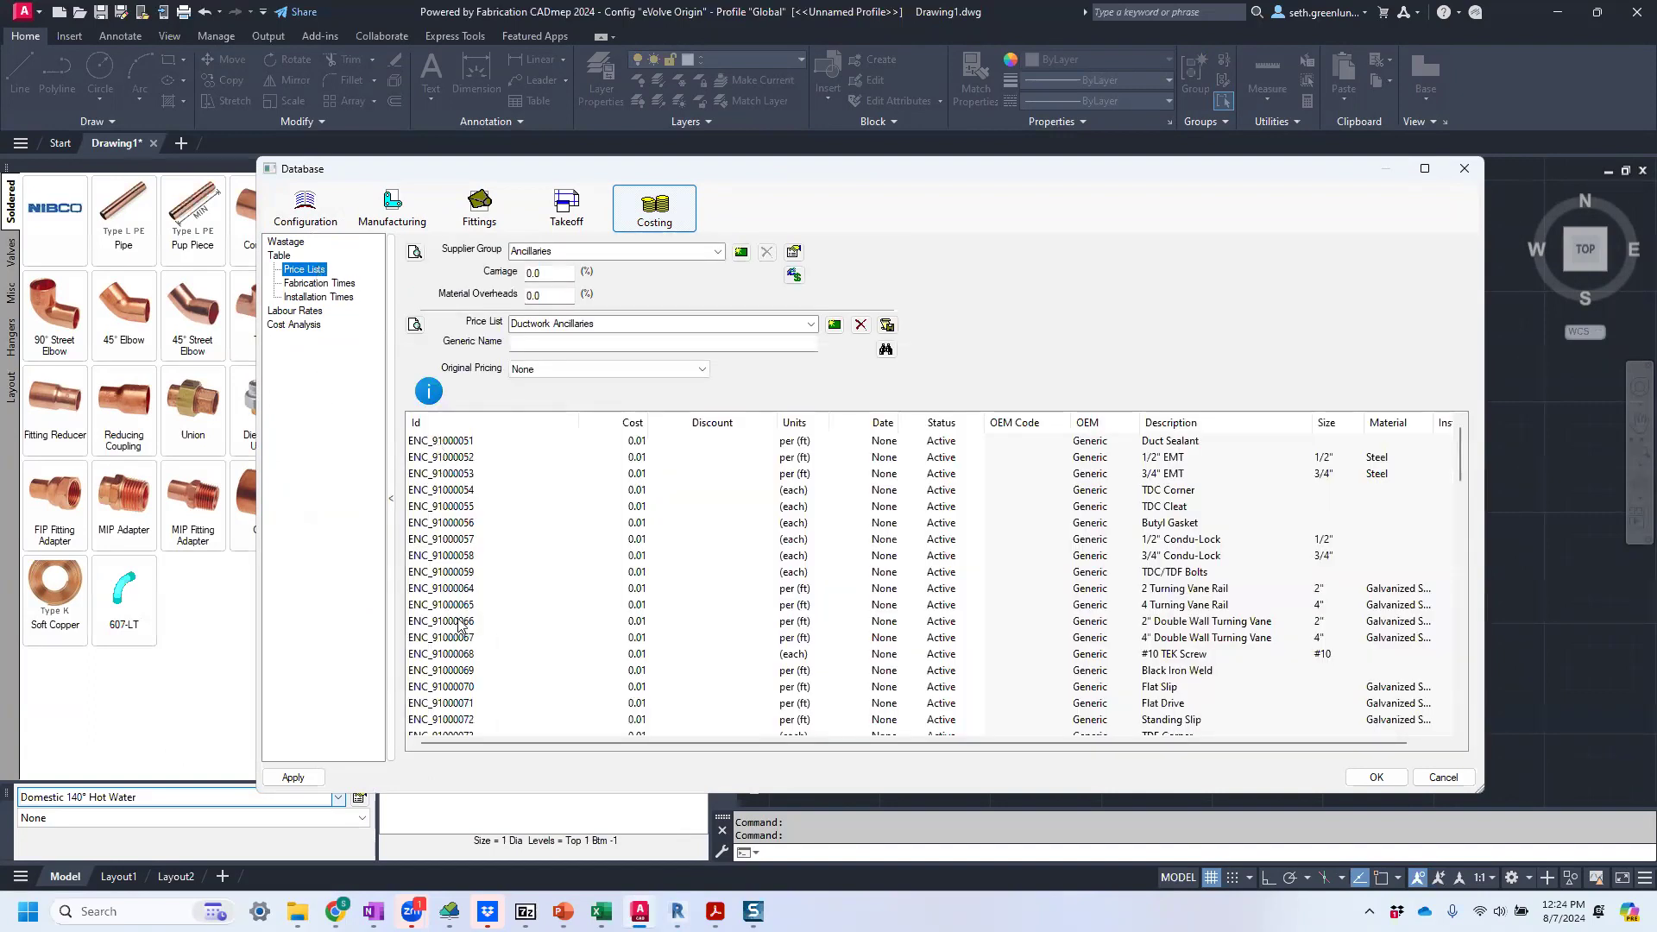
pyautogui.moveTo(460, 609)
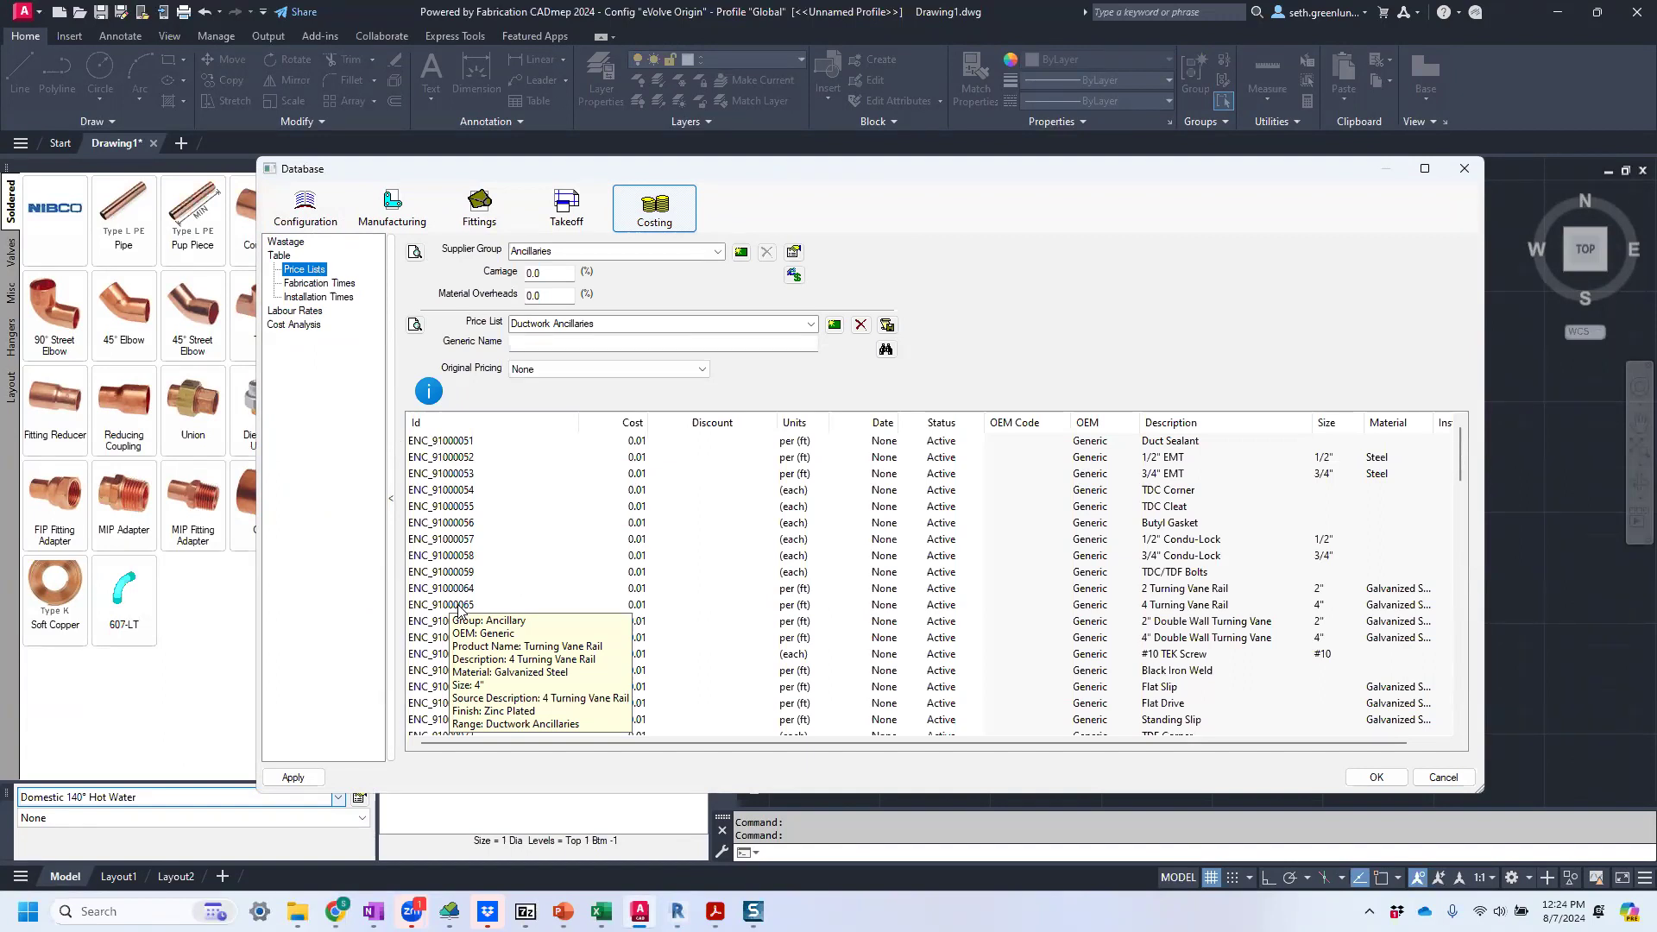
pyautogui.click(1465, 168)
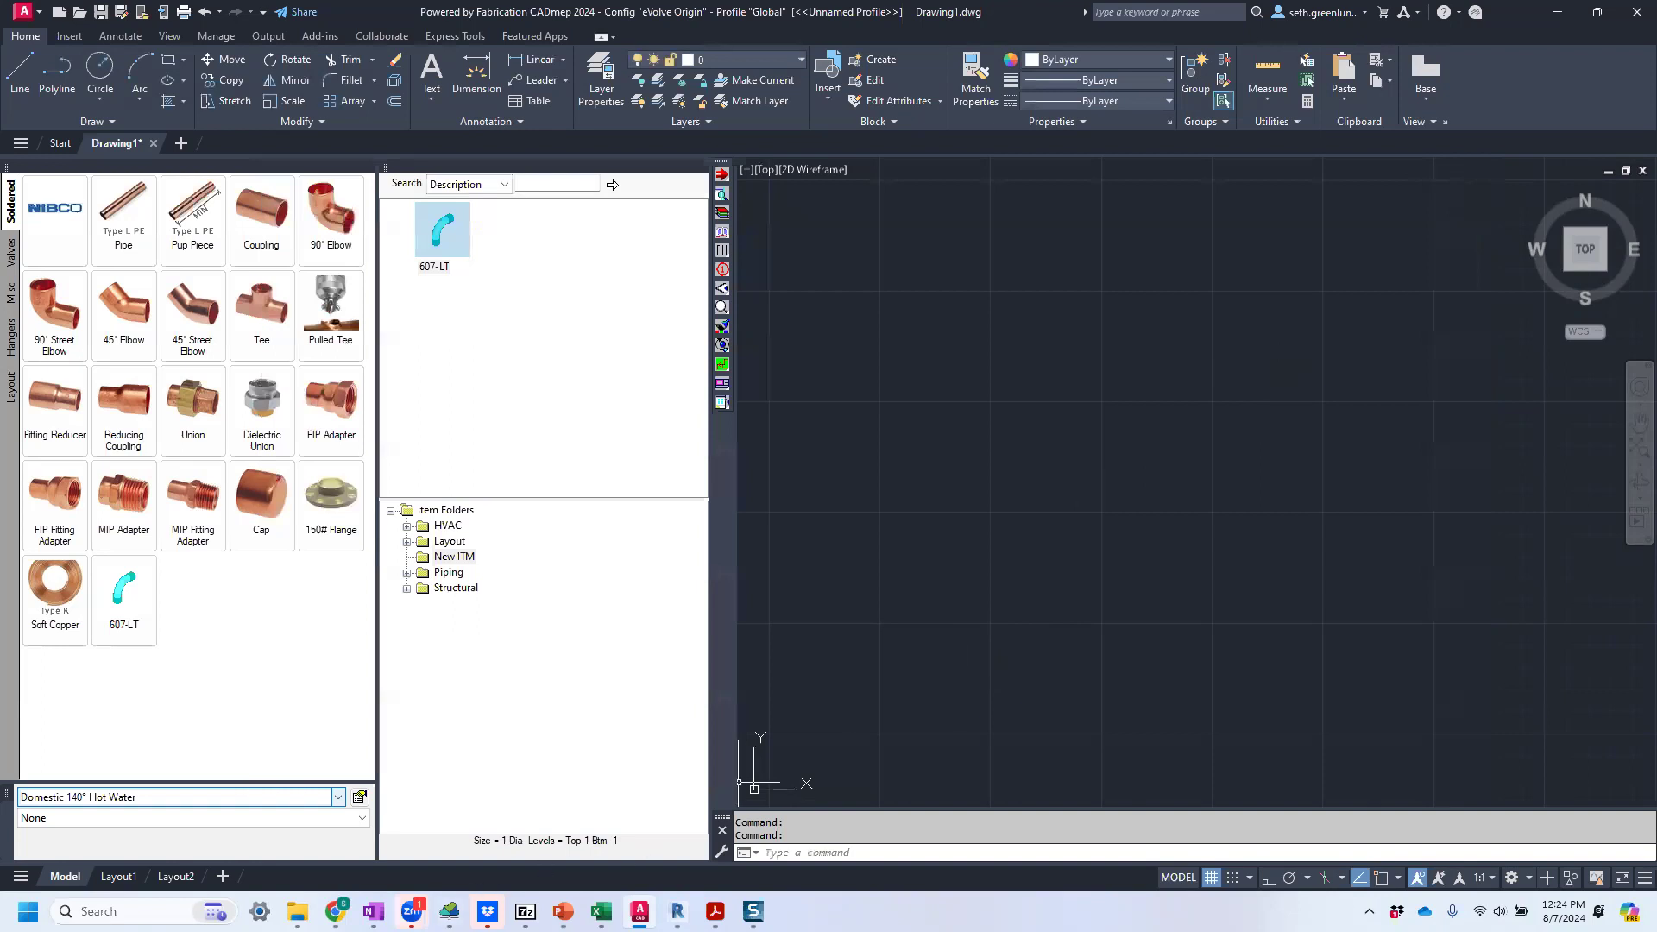
# Switch to MEP Fabrication Data Manager in the browser and open the product entries in the No607-LT elbow's geometry.
pyautogui.moveTo(412, 911)
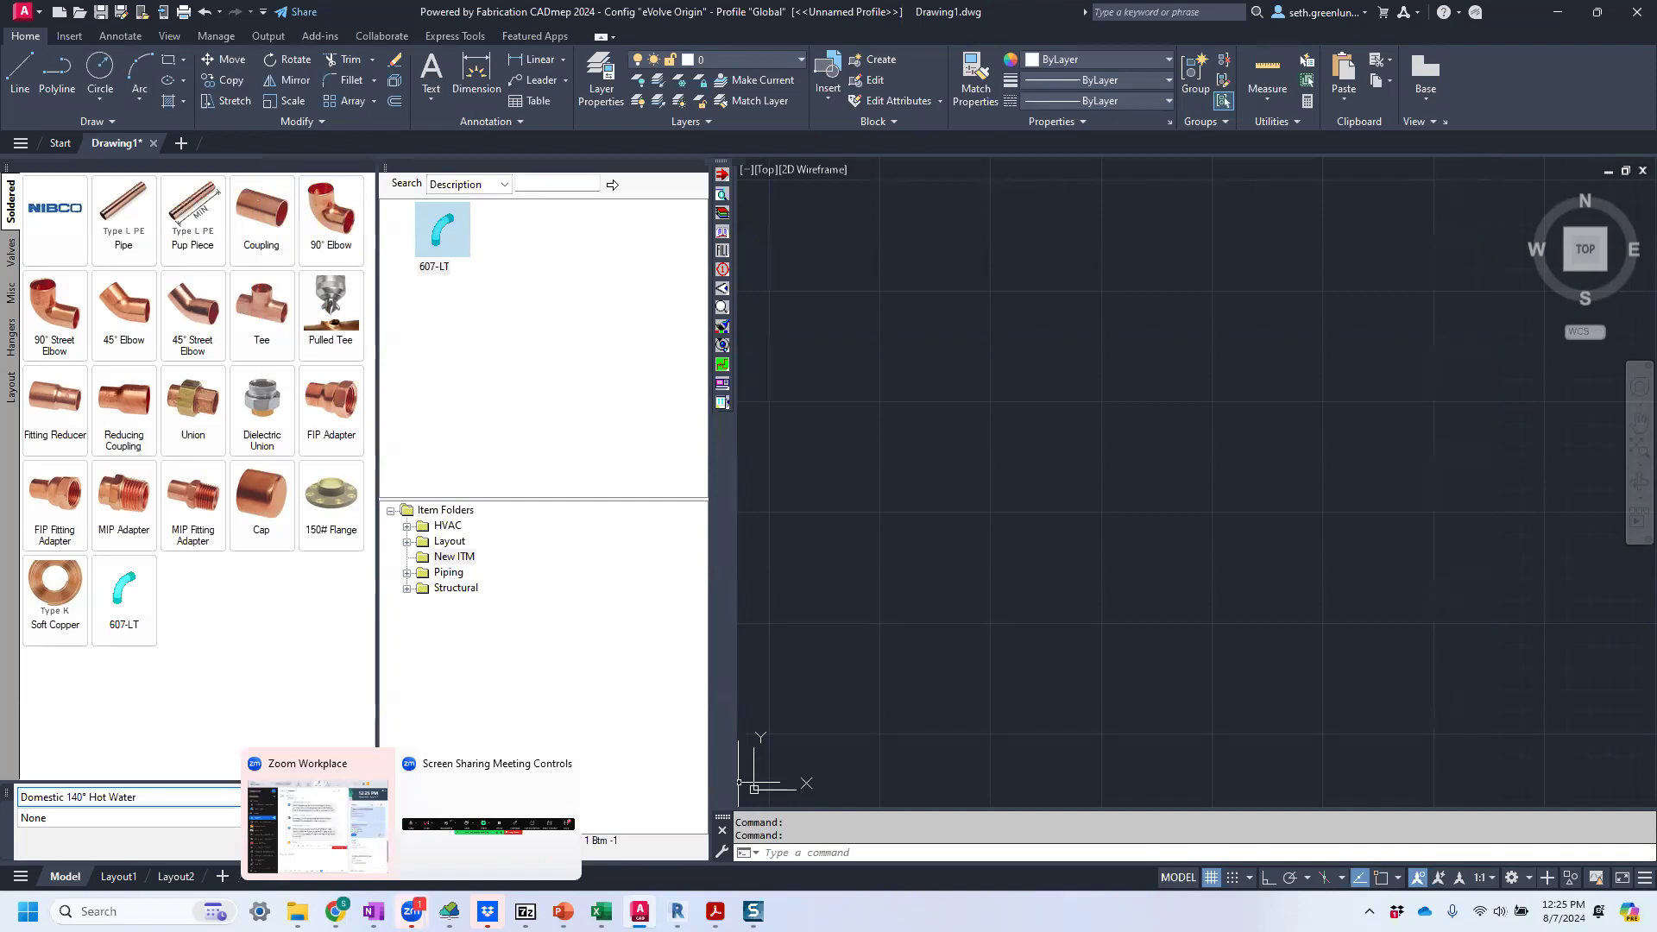
pyautogui.click(449, 828)
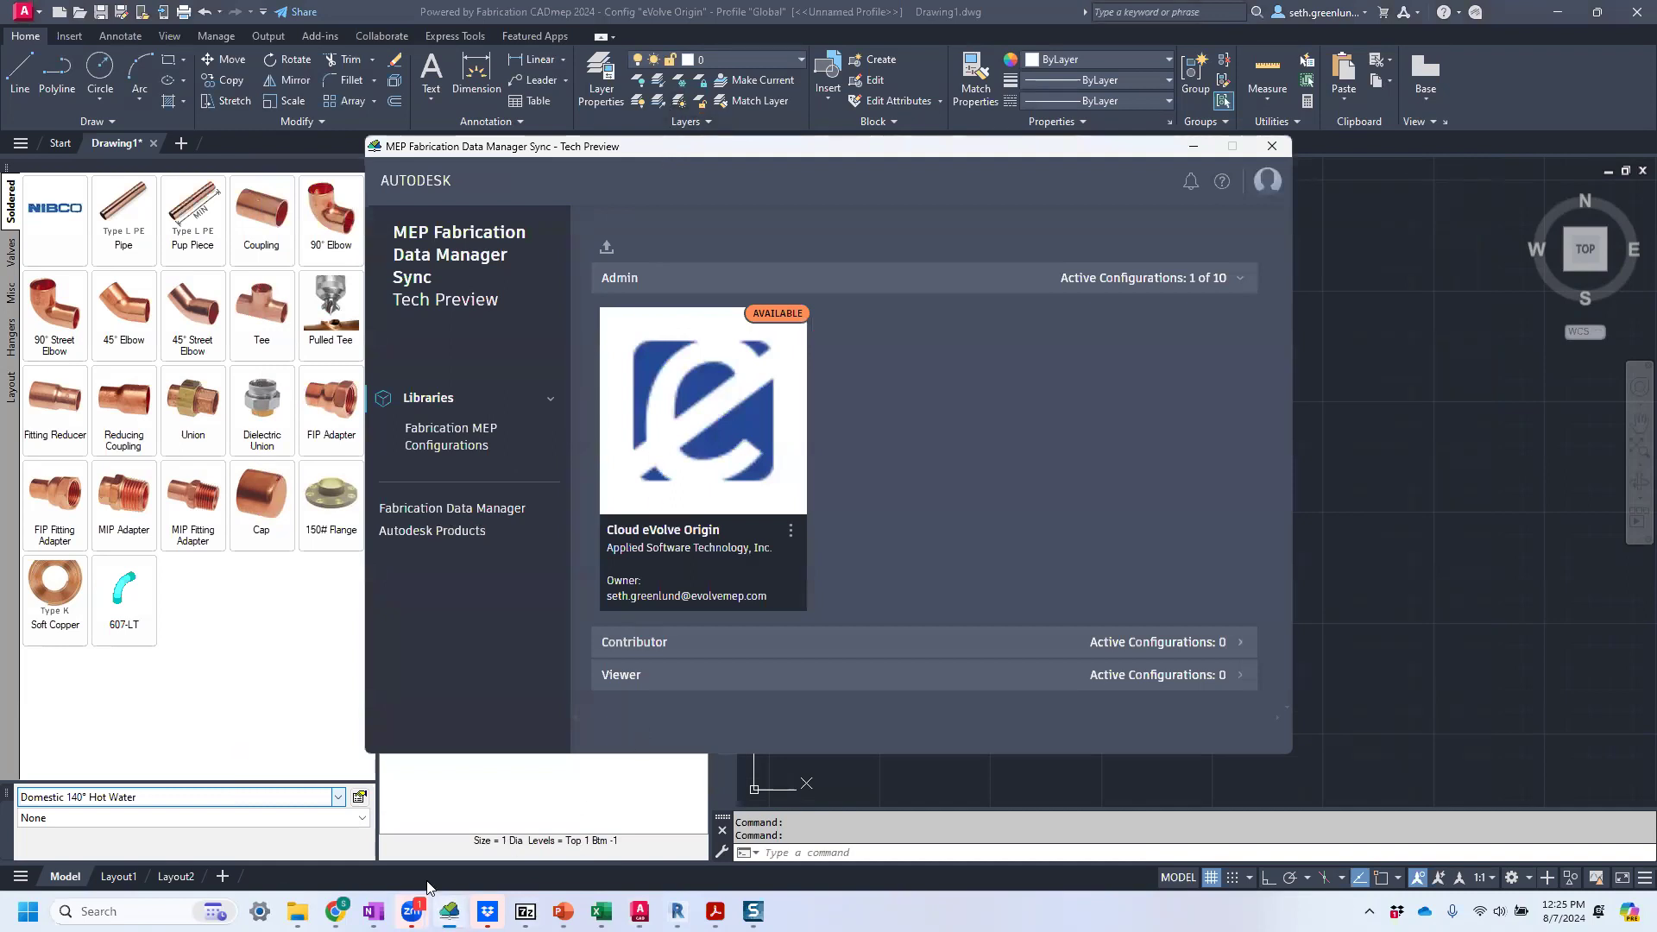
pyautogui.moveTo(337, 915)
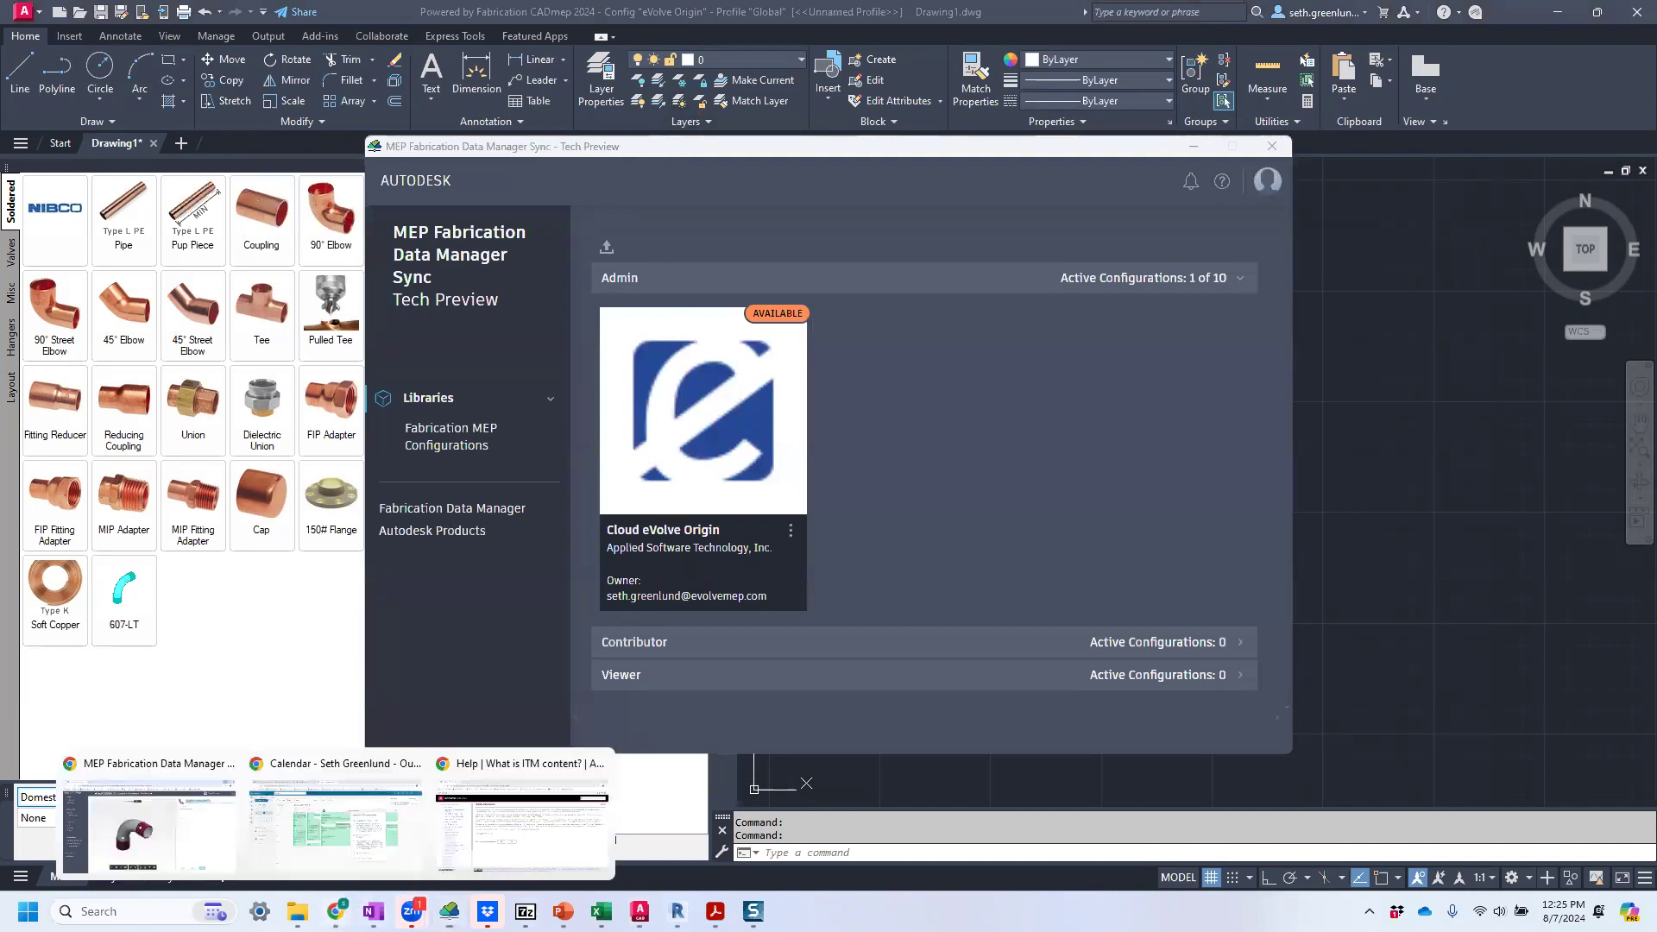
pyautogui.click(176, 836)
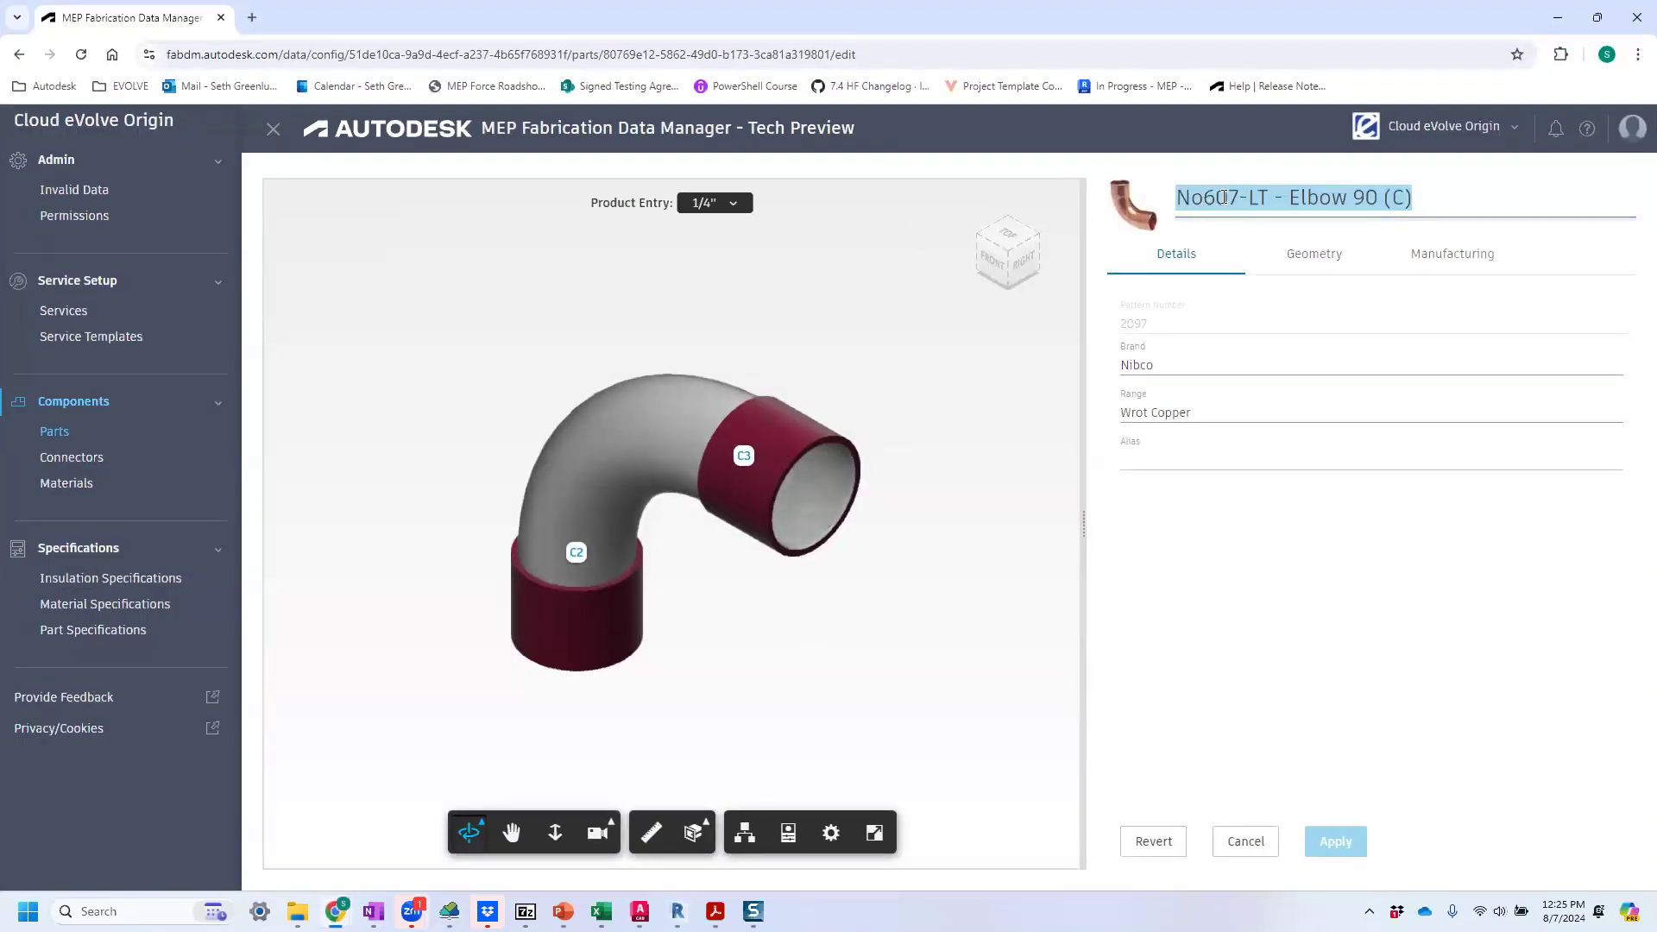
pyautogui.click(1295, 261)
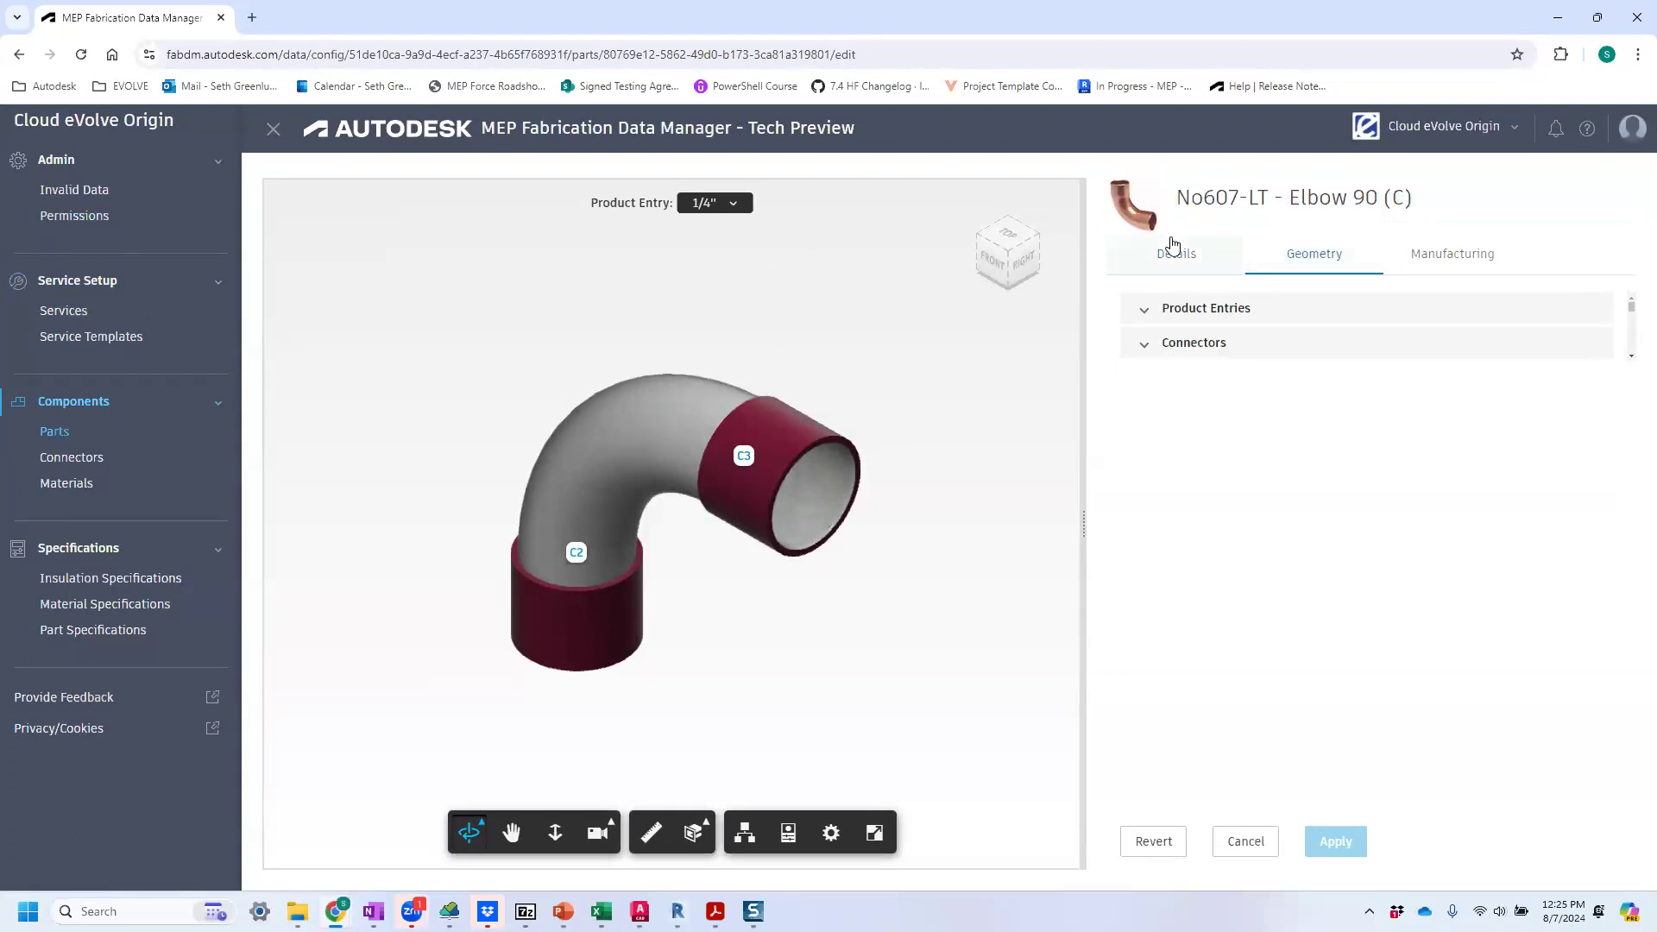
pyautogui.click(1142, 309)
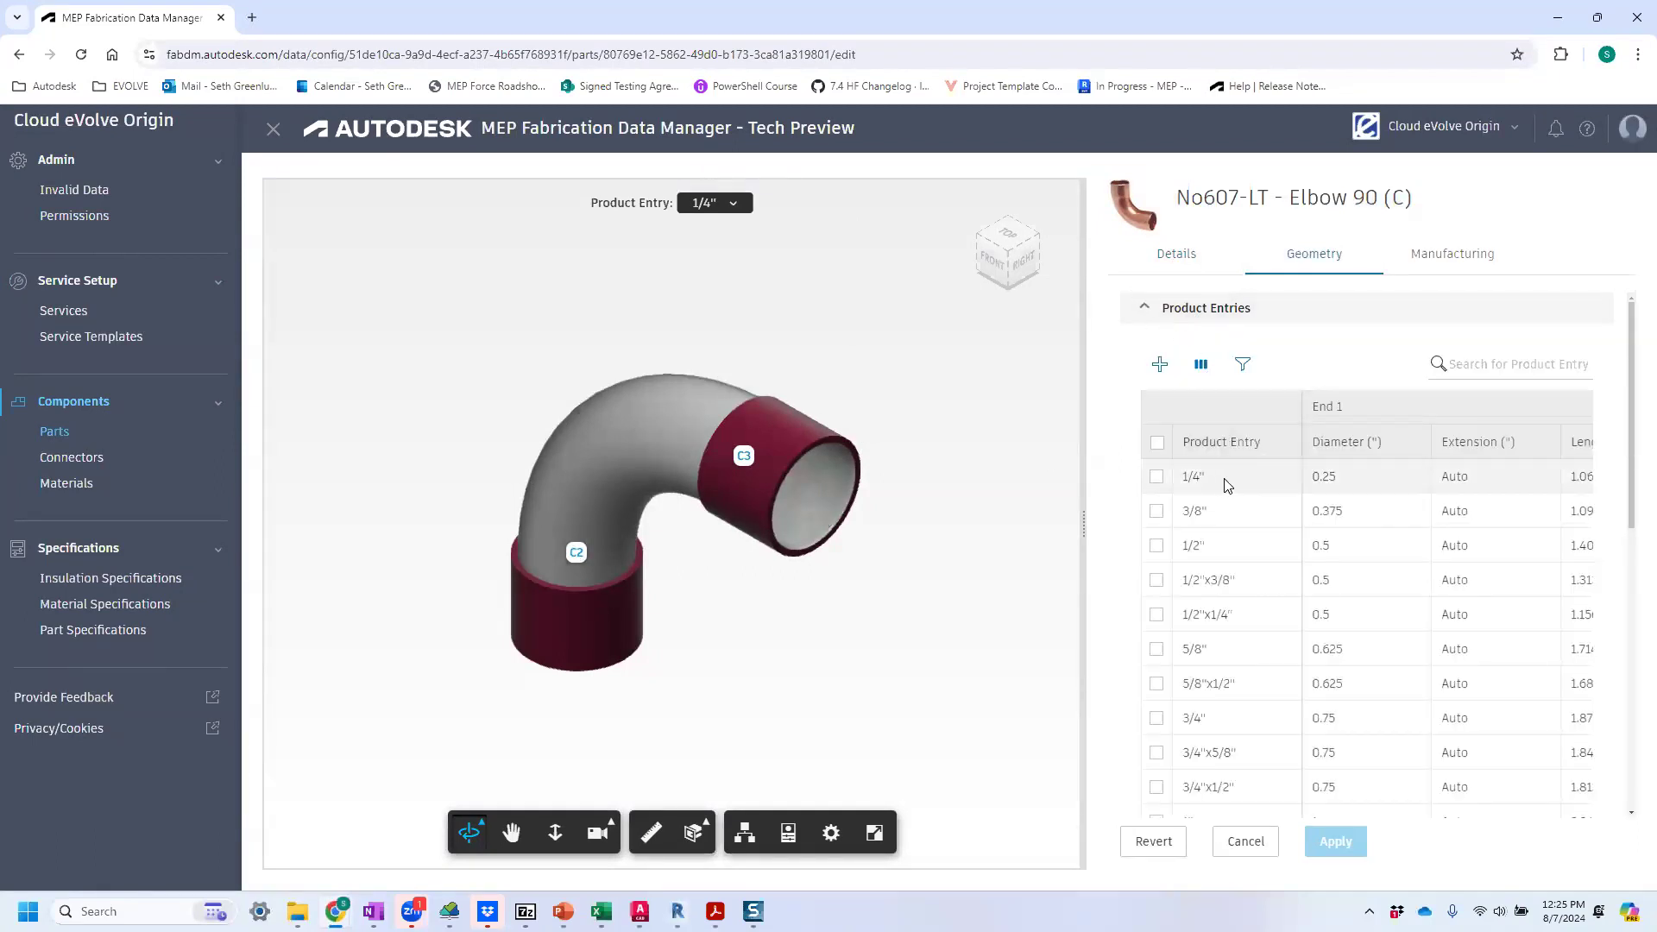
# Set the End 1 diameter of the 1/4" product entry to 0.5 and inspect that entry's shape in the 3D preview.
pyautogui.doubleClick(1351, 479)
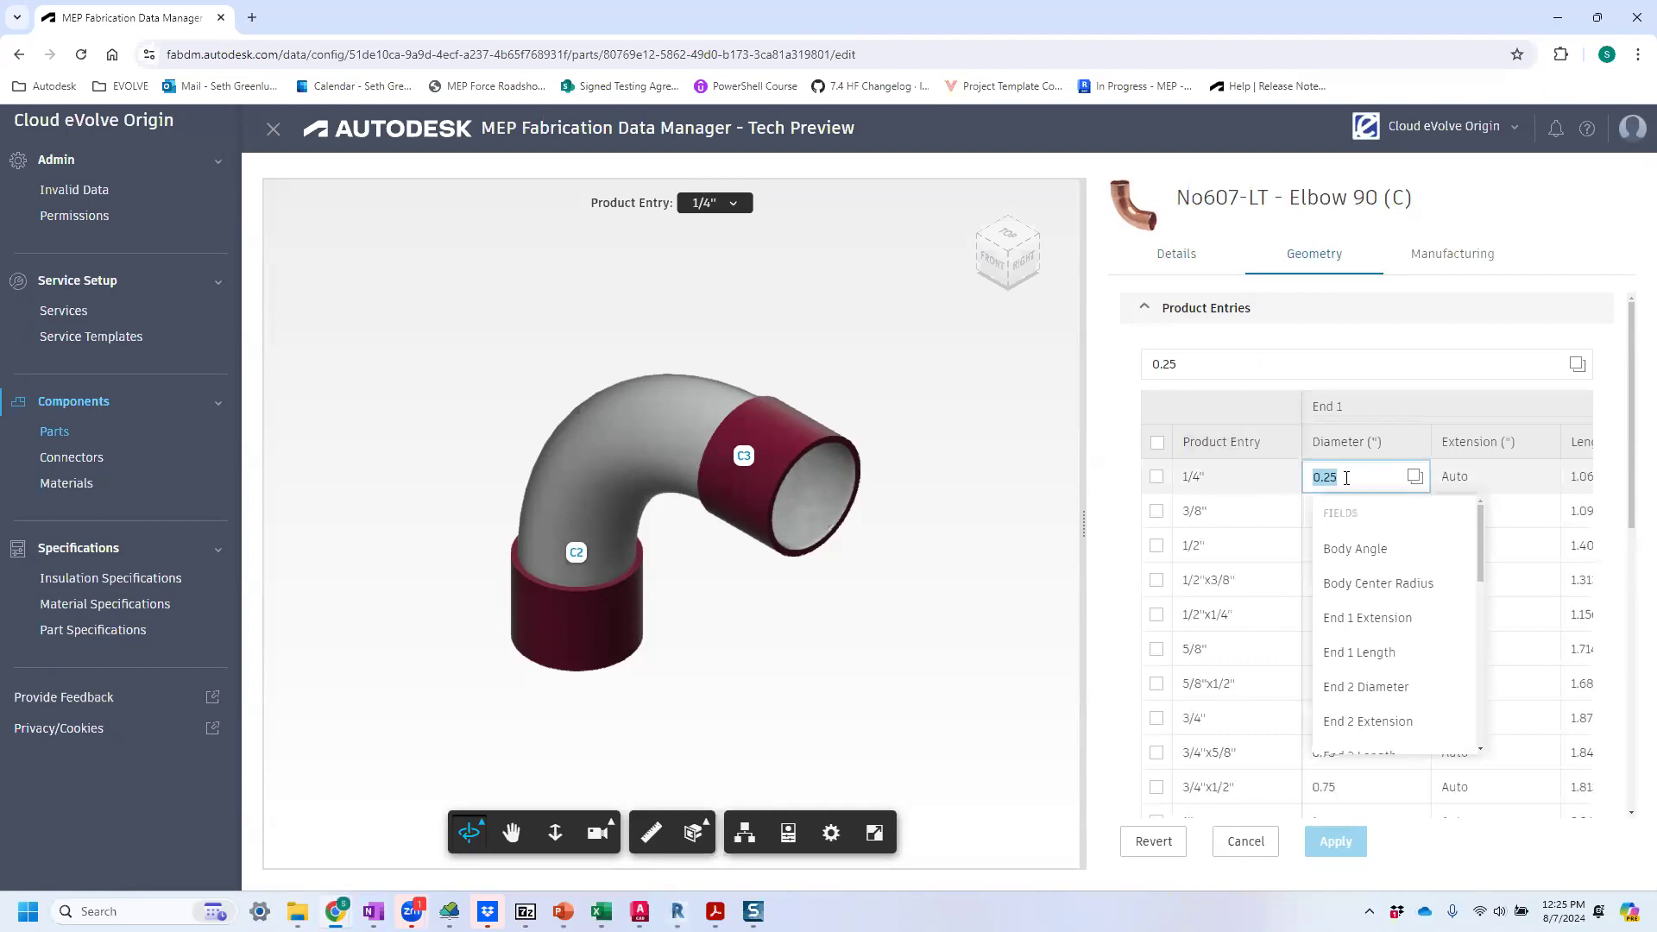
pyautogui.click(1346, 479)
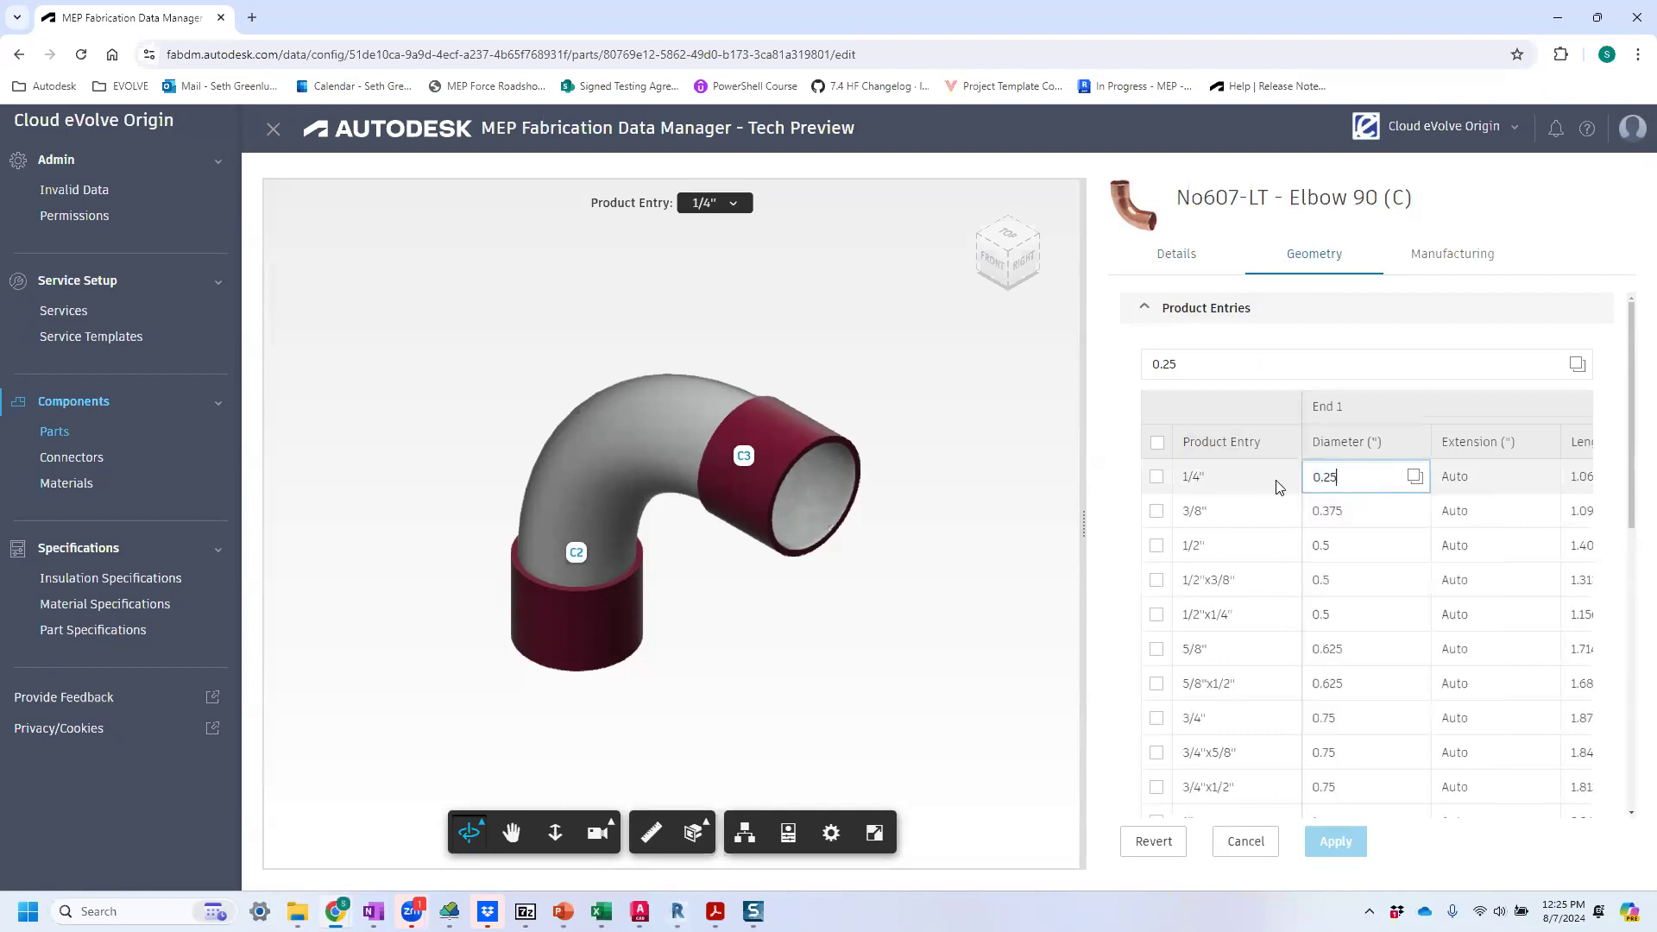
pyautogui.press('BackSpace')
pyautogui.press('BackSpace')
pyautogui.press('BackSpace')
pyautogui.write('.5')
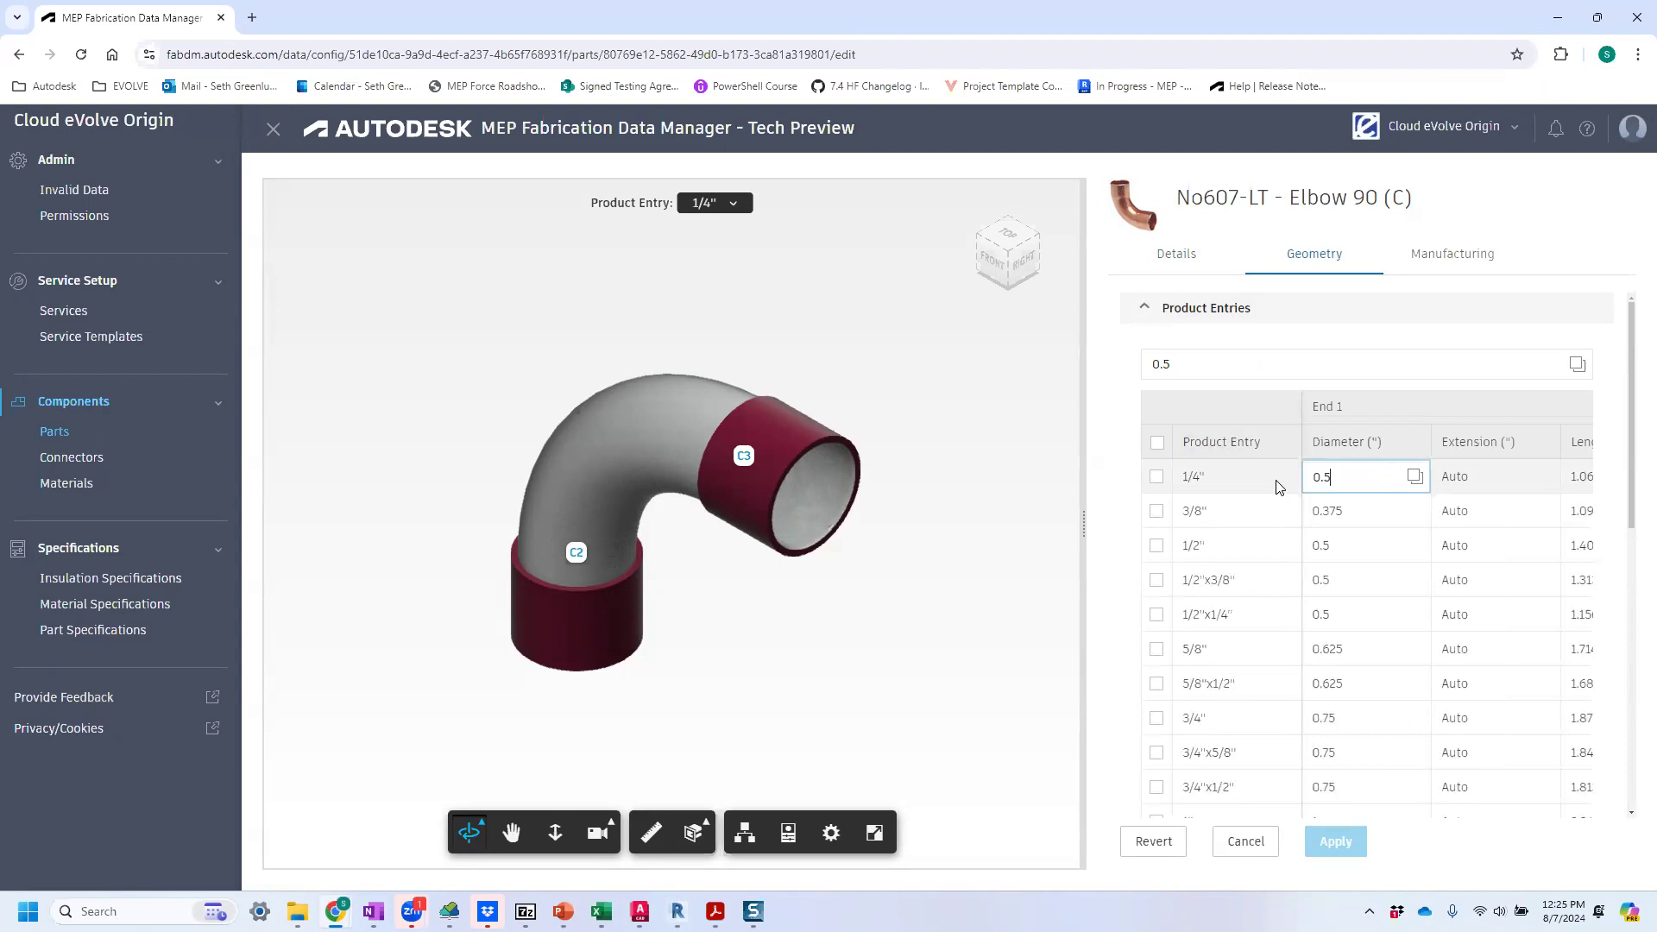
pyautogui.click(1328, 841)
pyautogui.click(1355, 594)
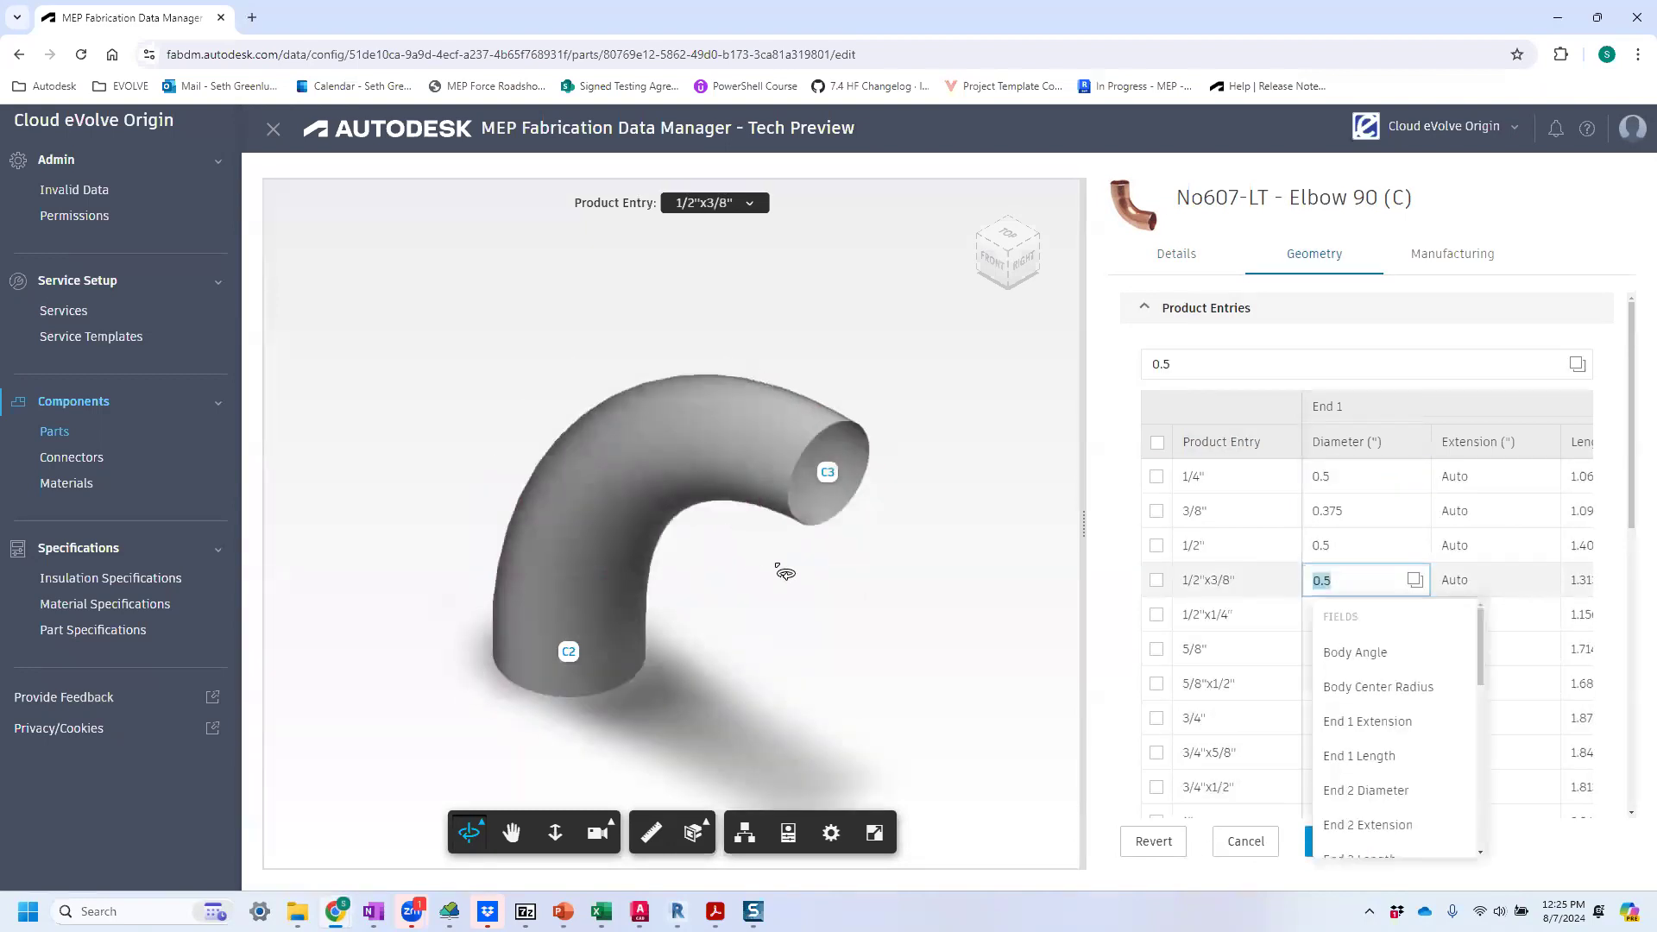
pyautogui.click(1326, 480)
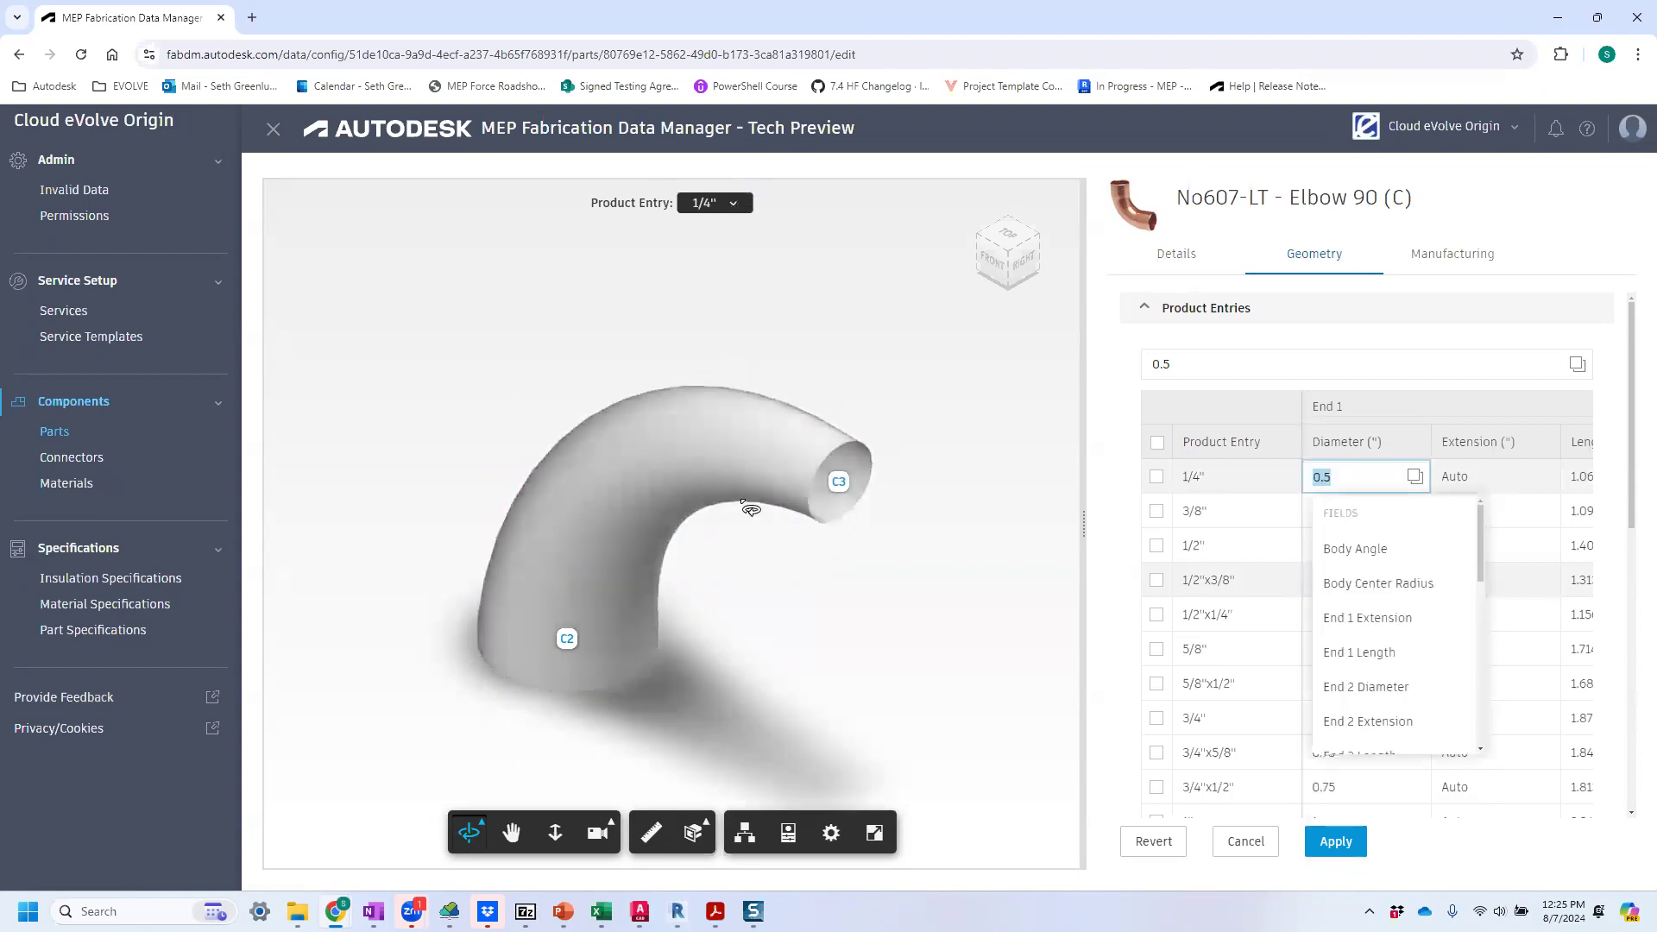
pyautogui.moveTo(782, 485); pyautogui.dragTo(740, 595)
pyautogui.click(781, 575)
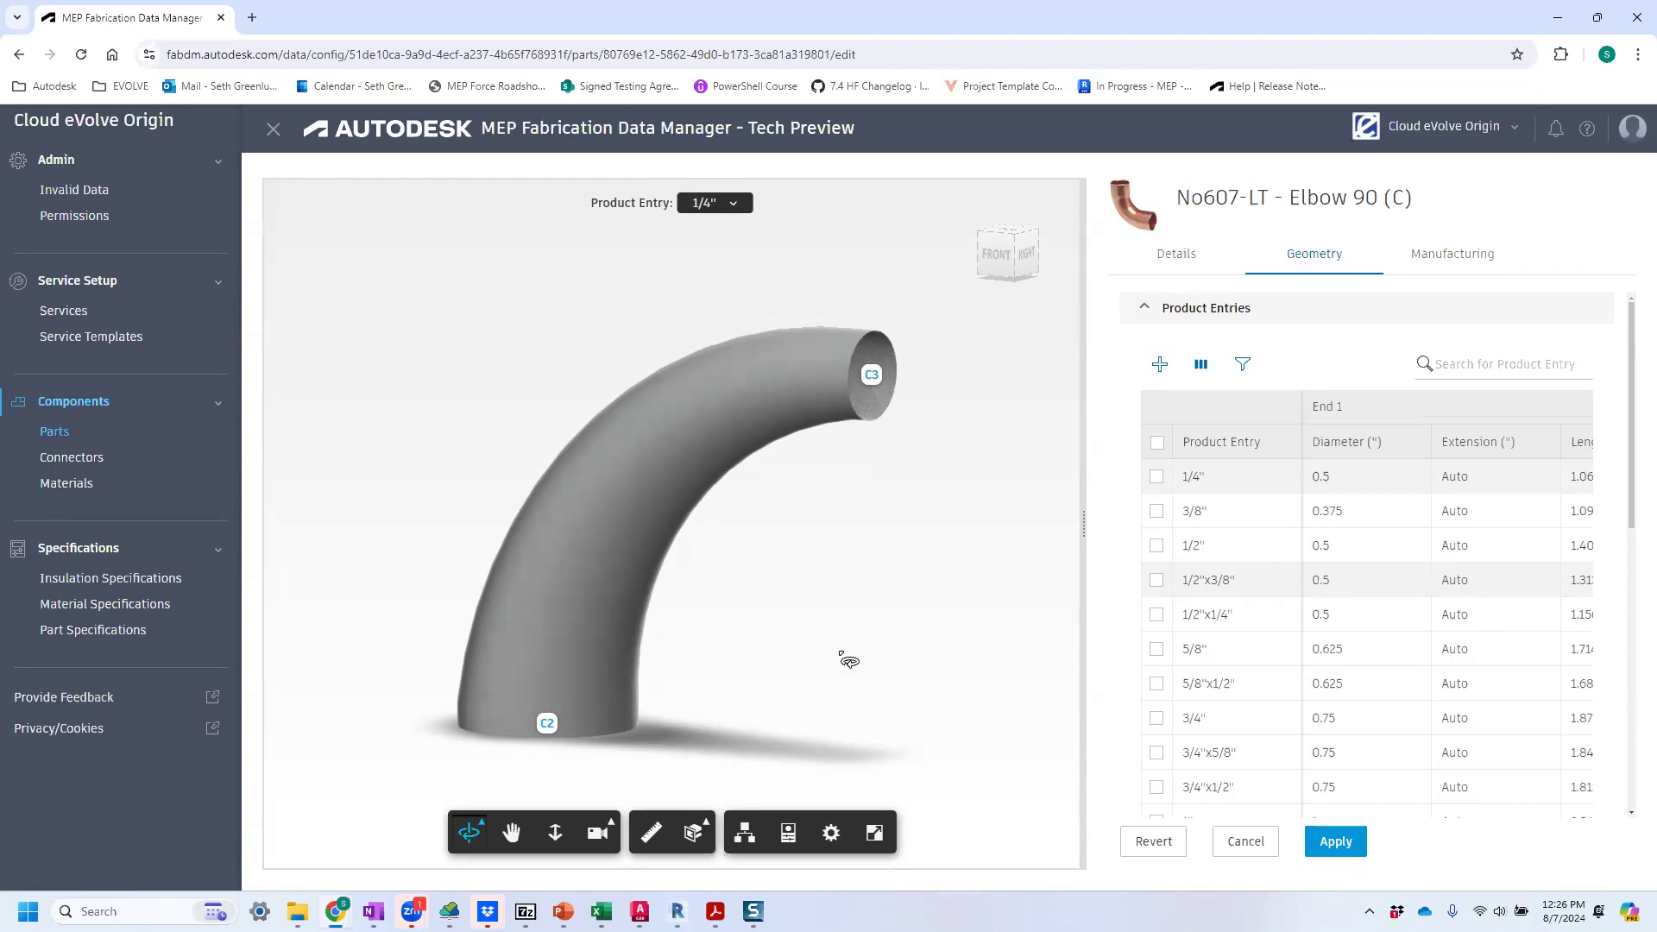
# Switch to Fabrication CADmep and open the 607-LT item for editing to examine its options and item properties.
pyautogui.click(640, 908)
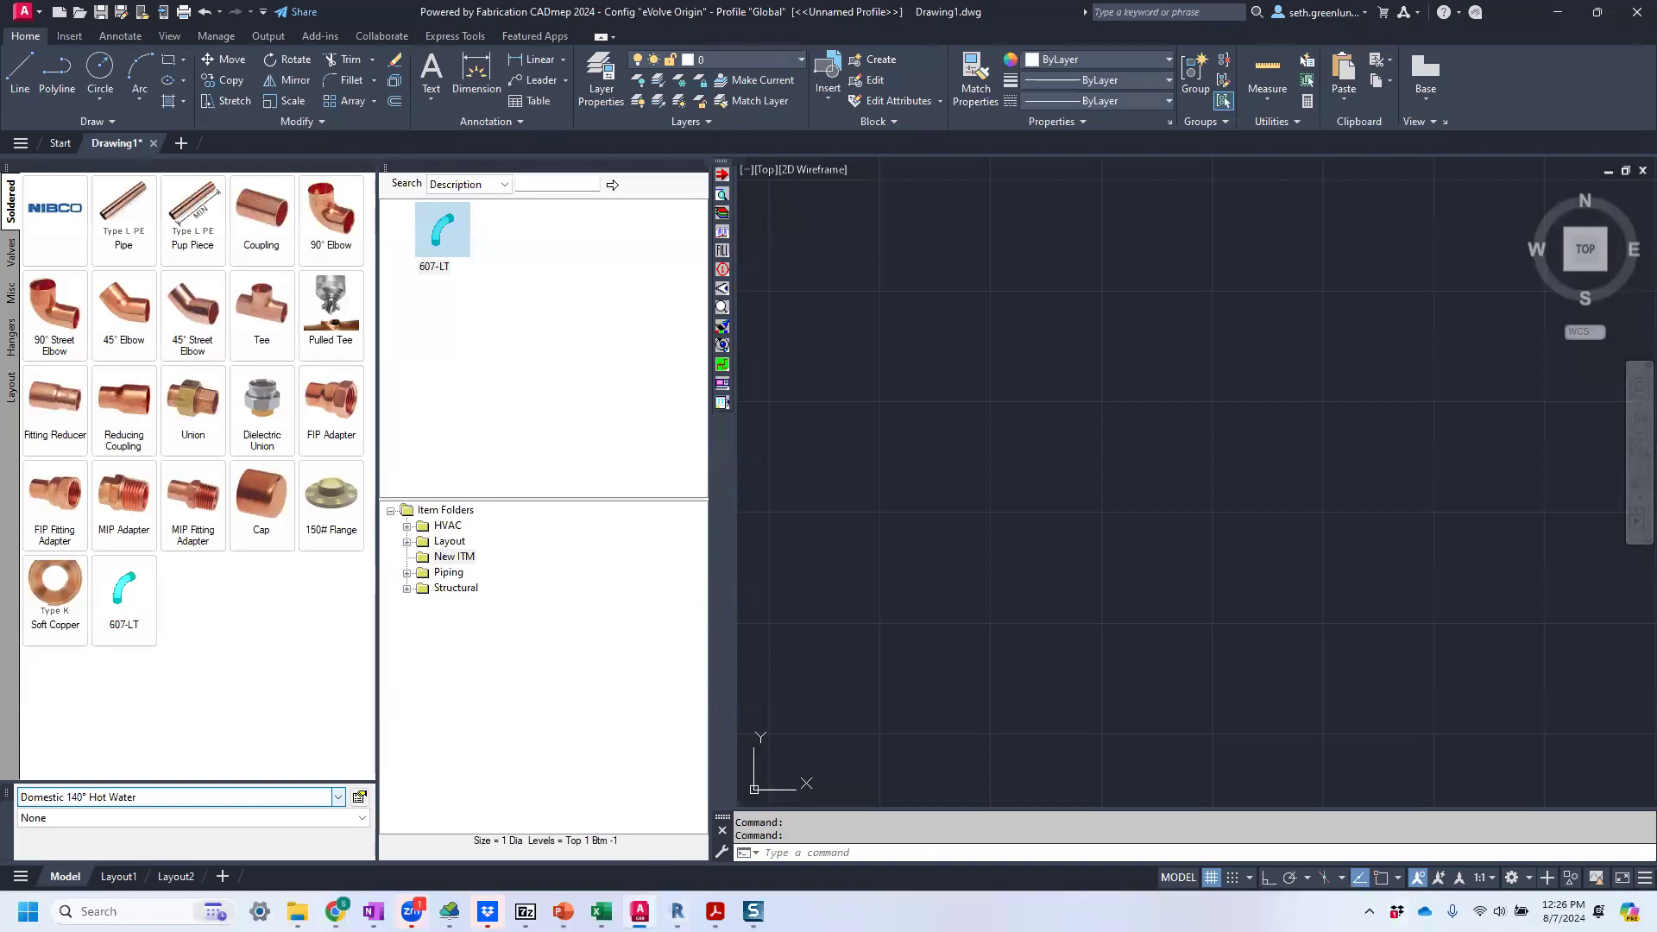
pyautogui.rightClick(436, 229)
pyautogui.click(480, 278)
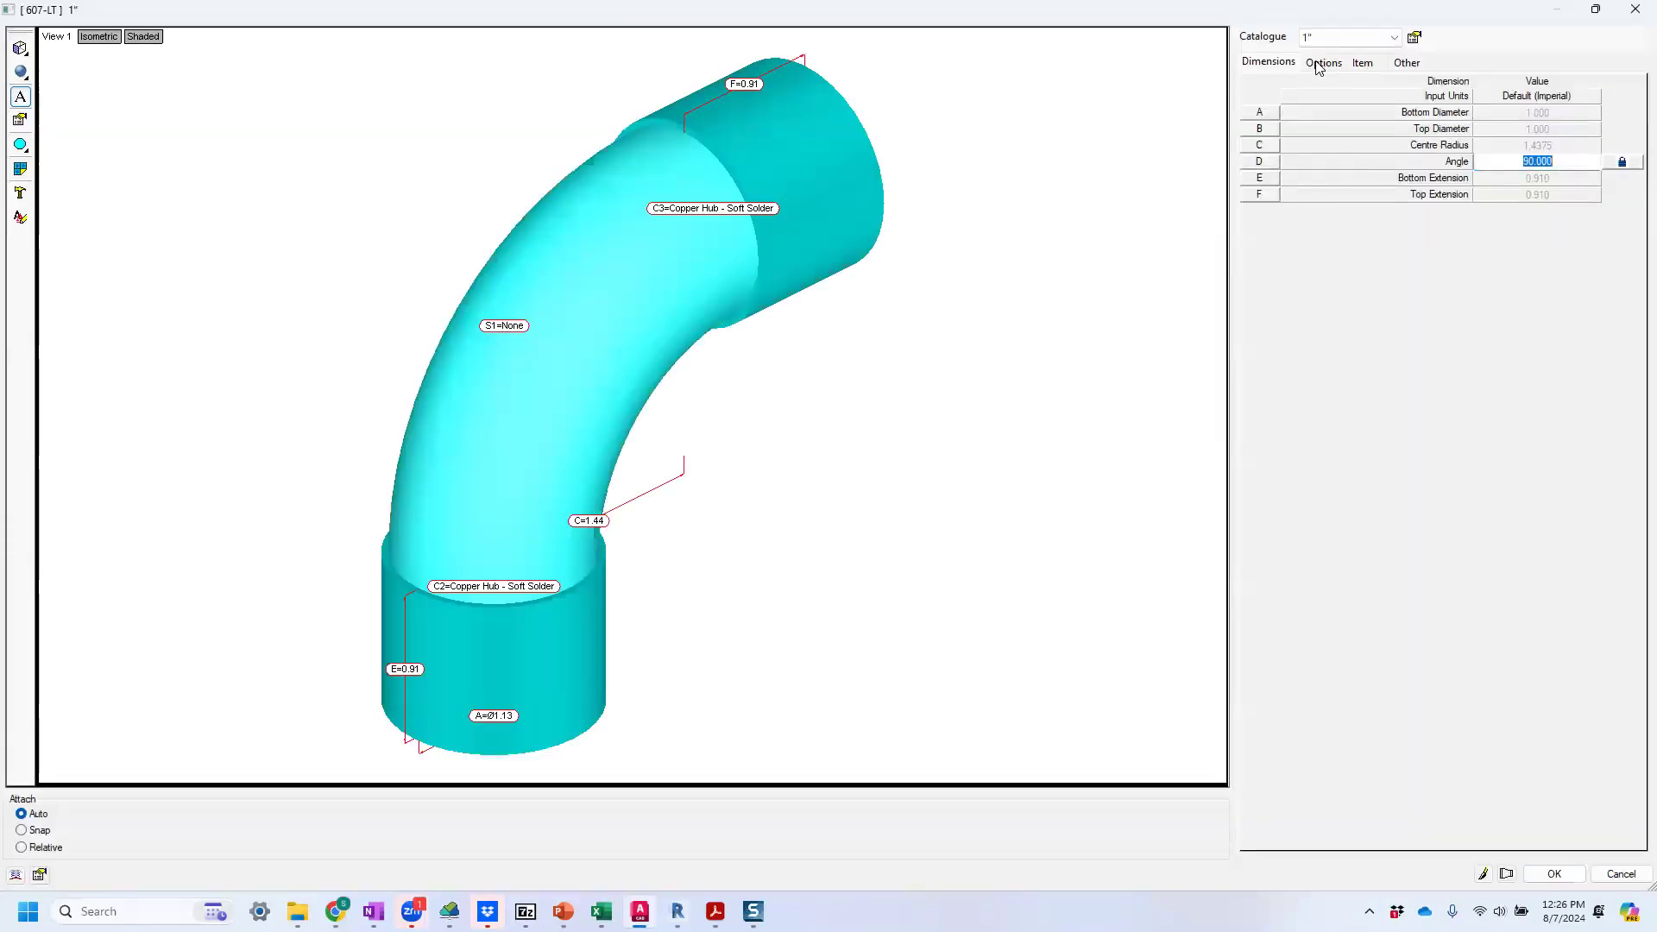
pyautogui.click(1322, 64)
pyautogui.click(1363, 63)
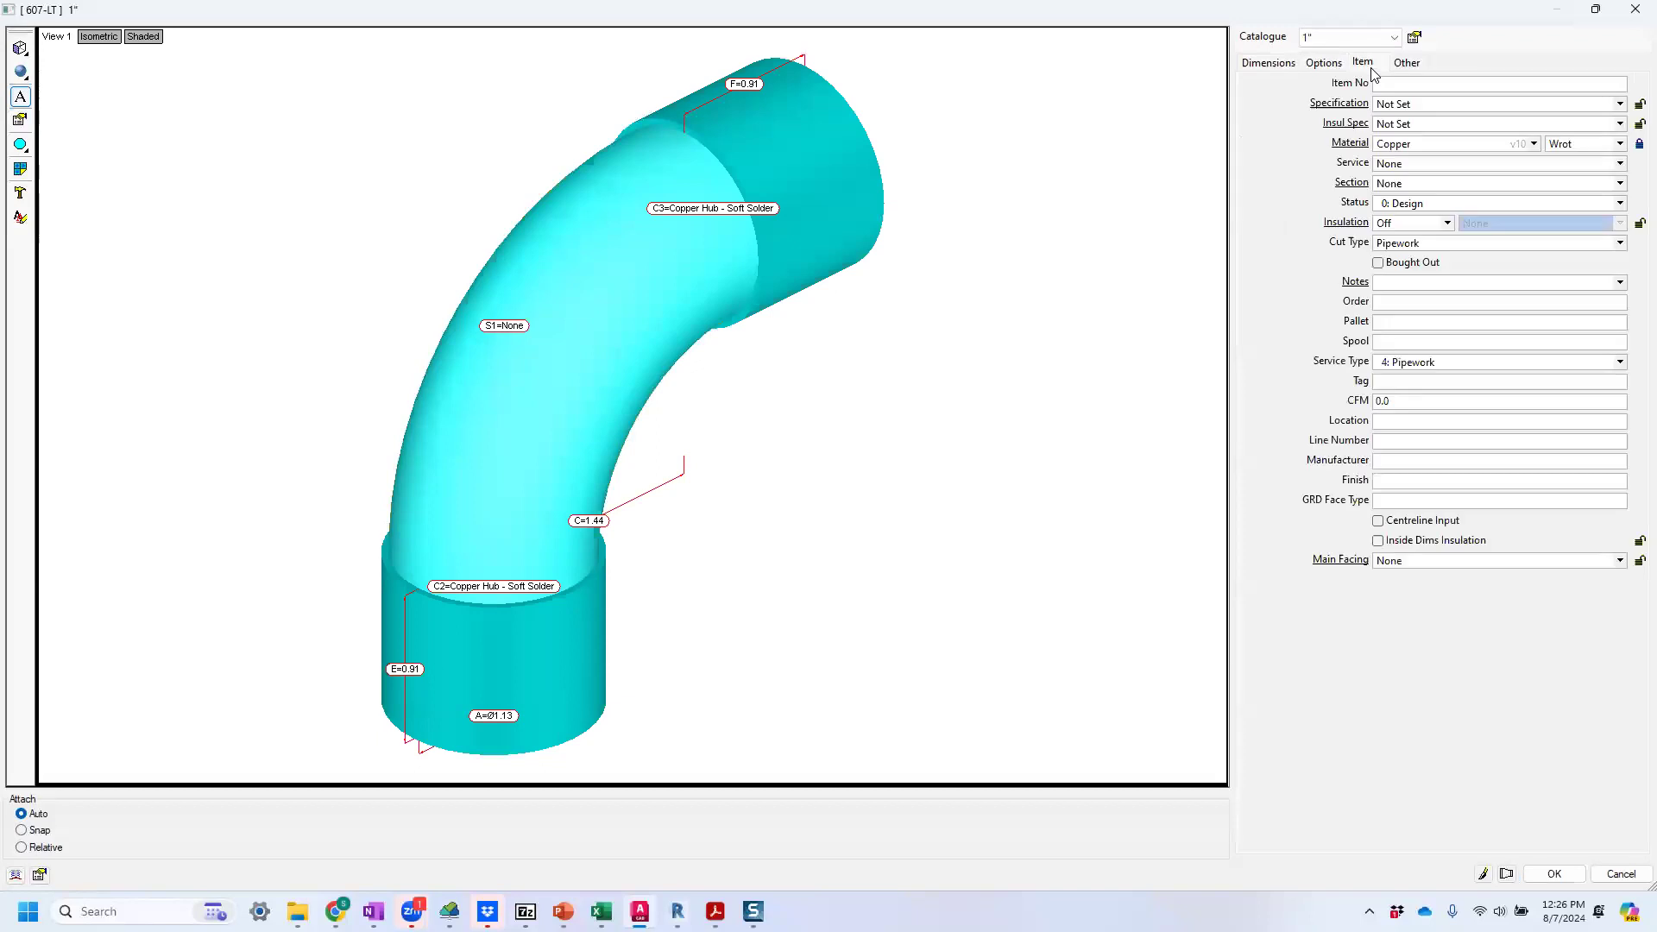
# Open the settings of the 607-LT Angle dimension and examine its dependency and calculation options.
pyautogui.click(1253, 62)
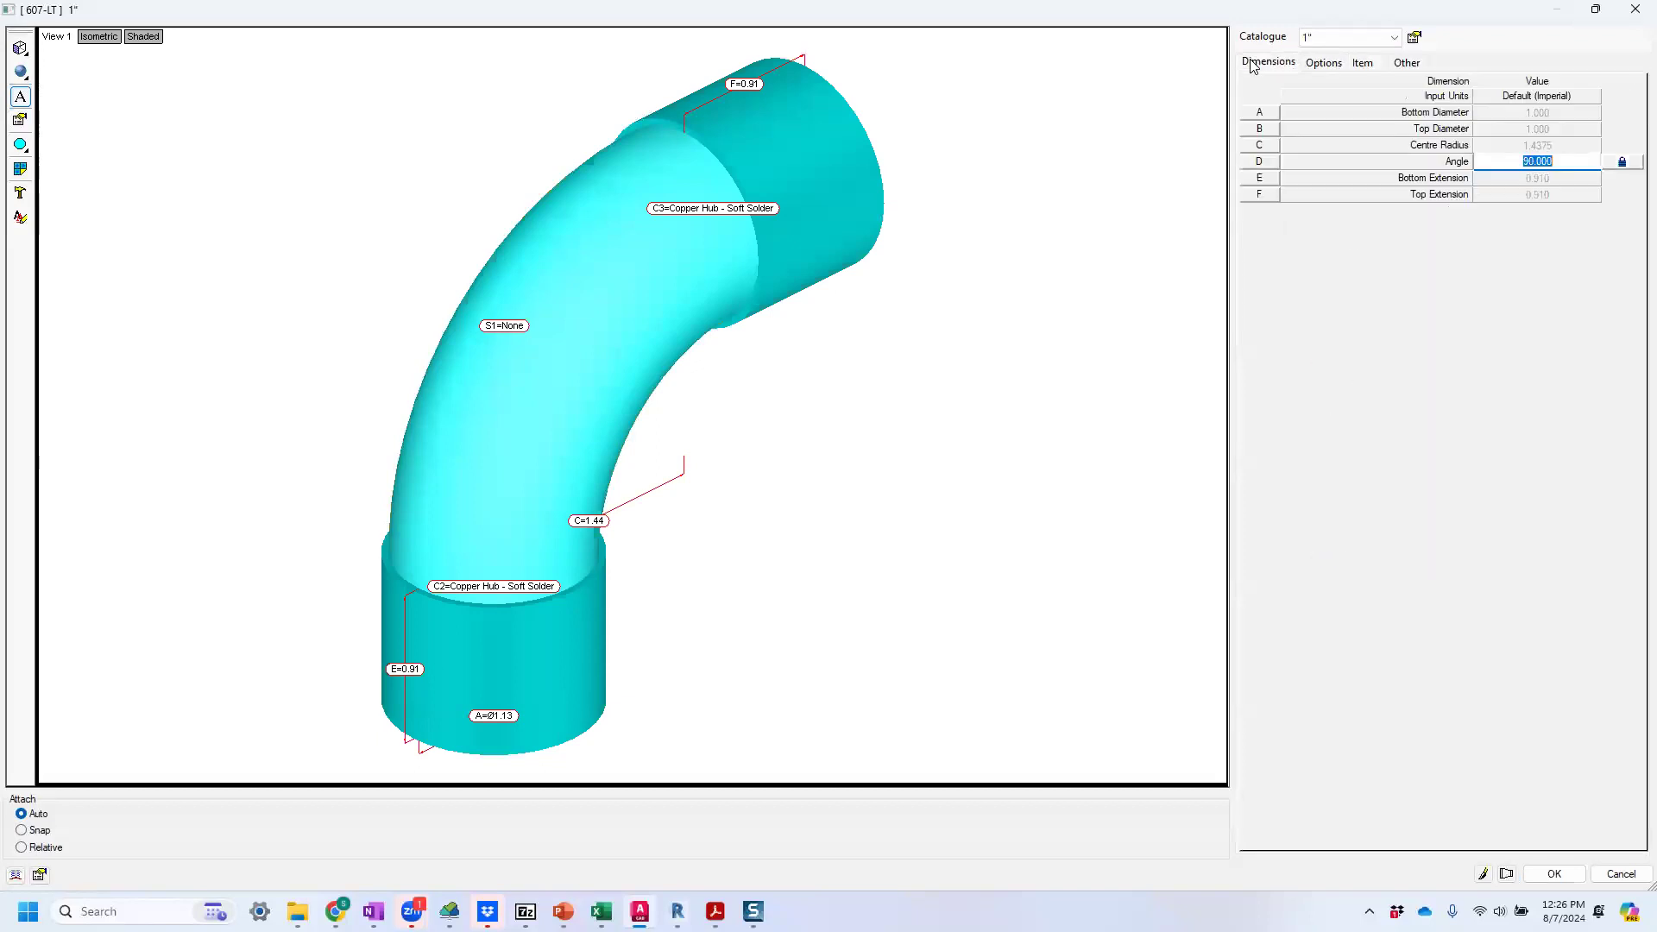
pyautogui.doubleClick(1260, 161)
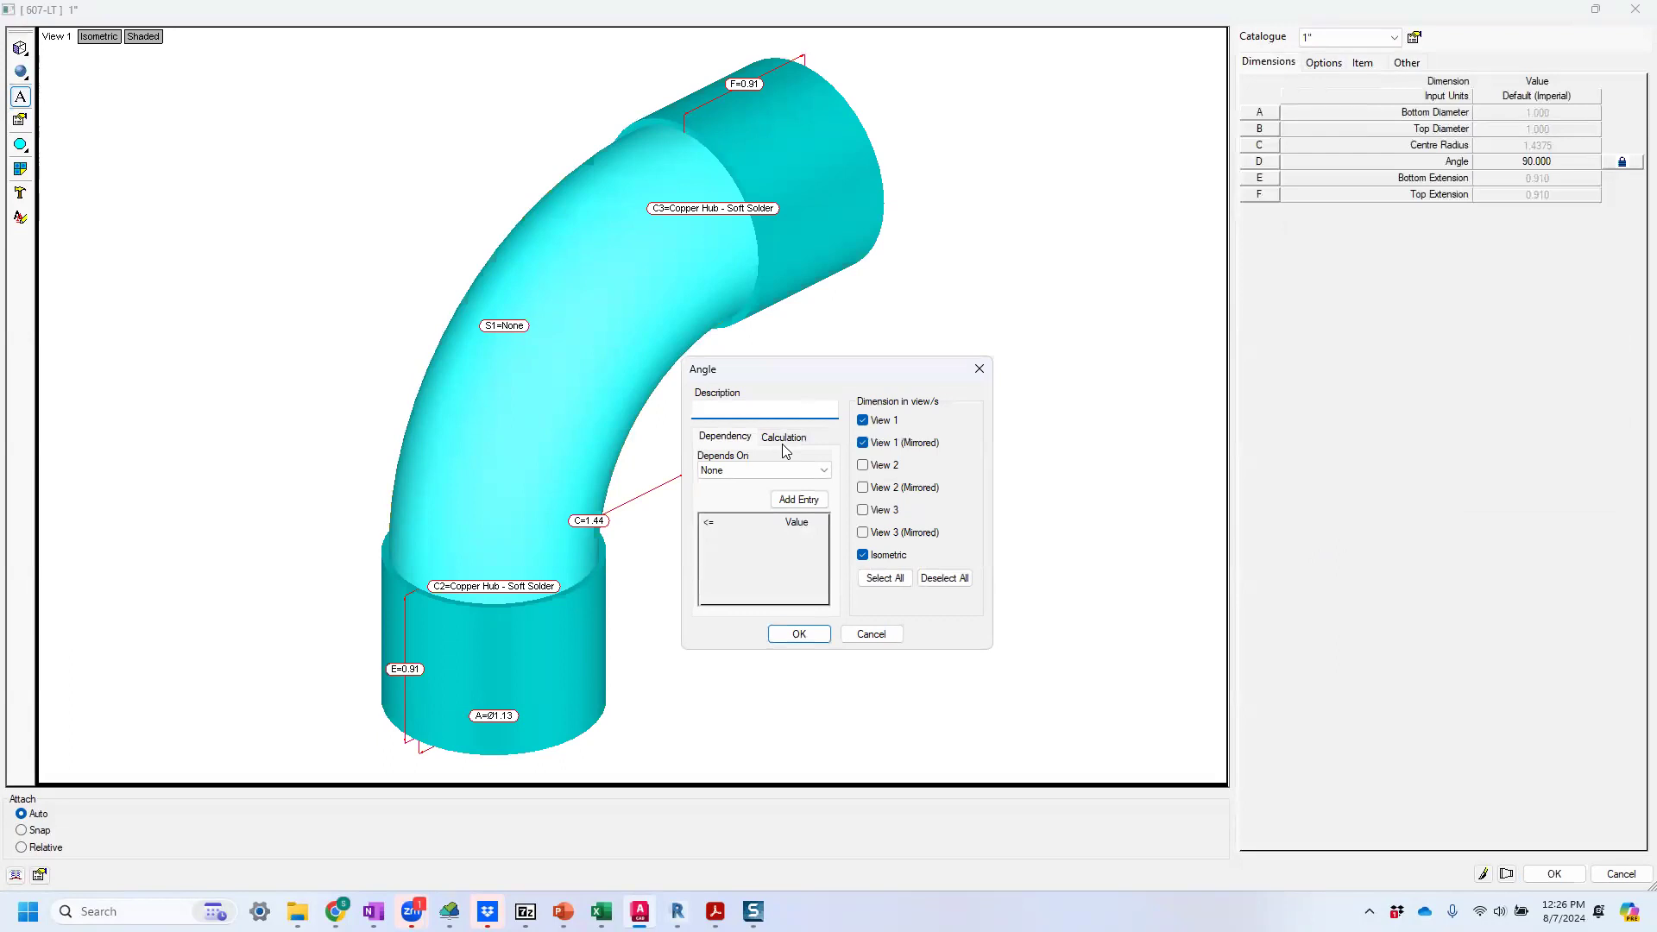
pyautogui.click(783, 439)
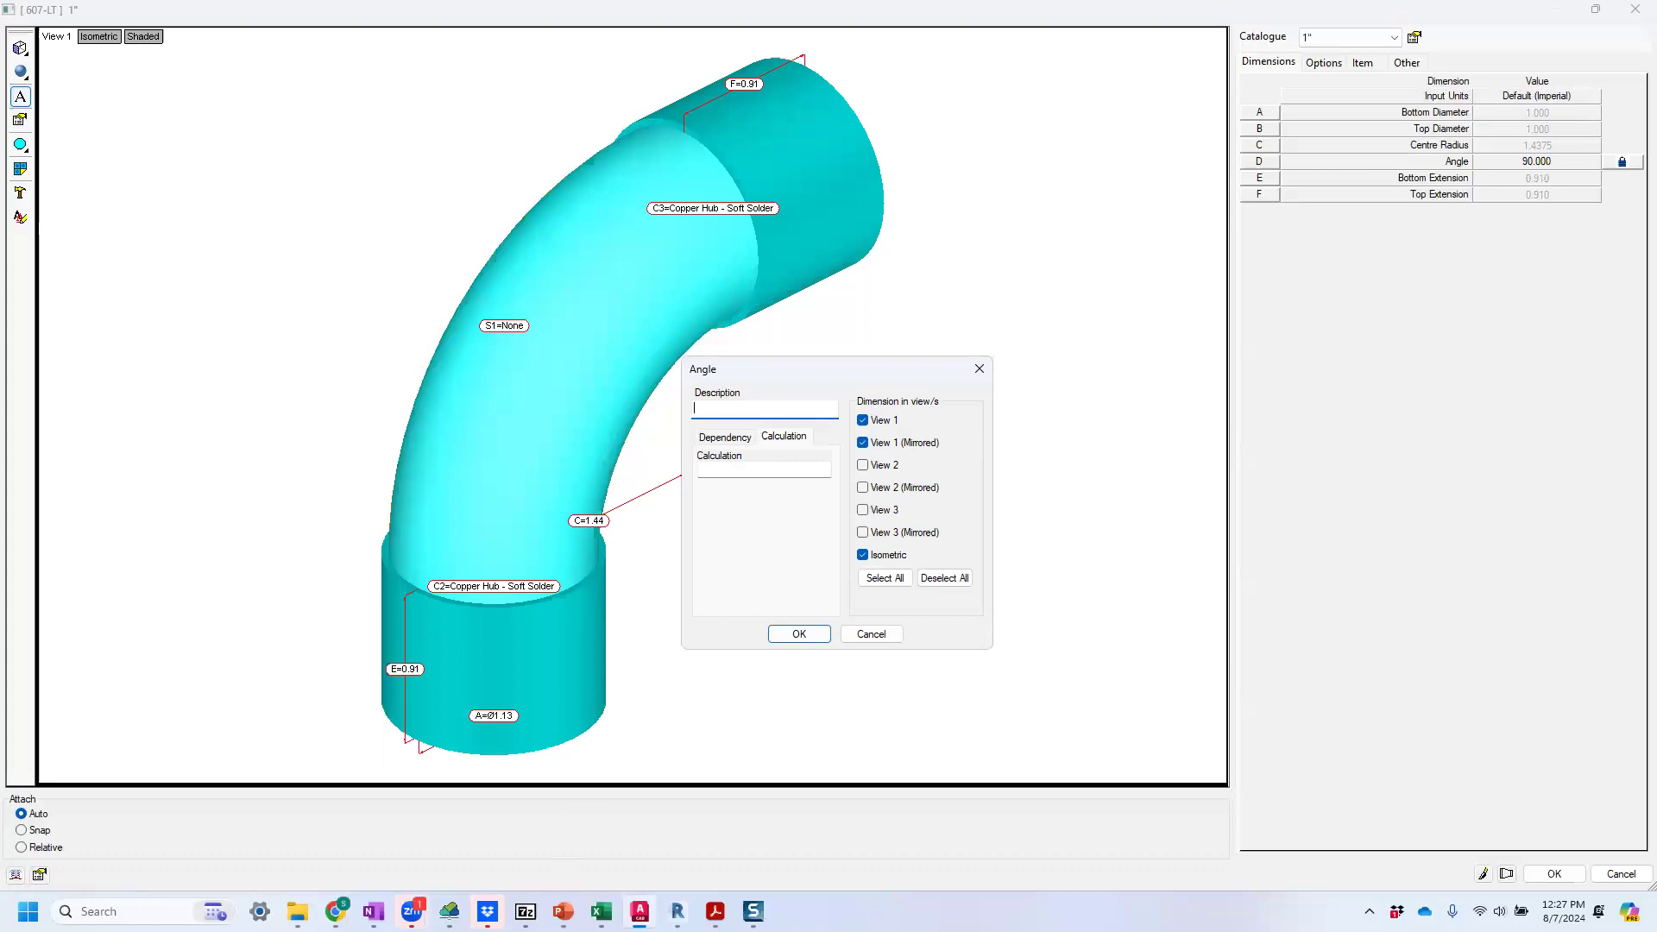
# Switch to Revit, show the Level 1 floor plan and bring up the eVolve Mechanical tools.
pyautogui.click(677, 912)
pyautogui.click(561, 159)
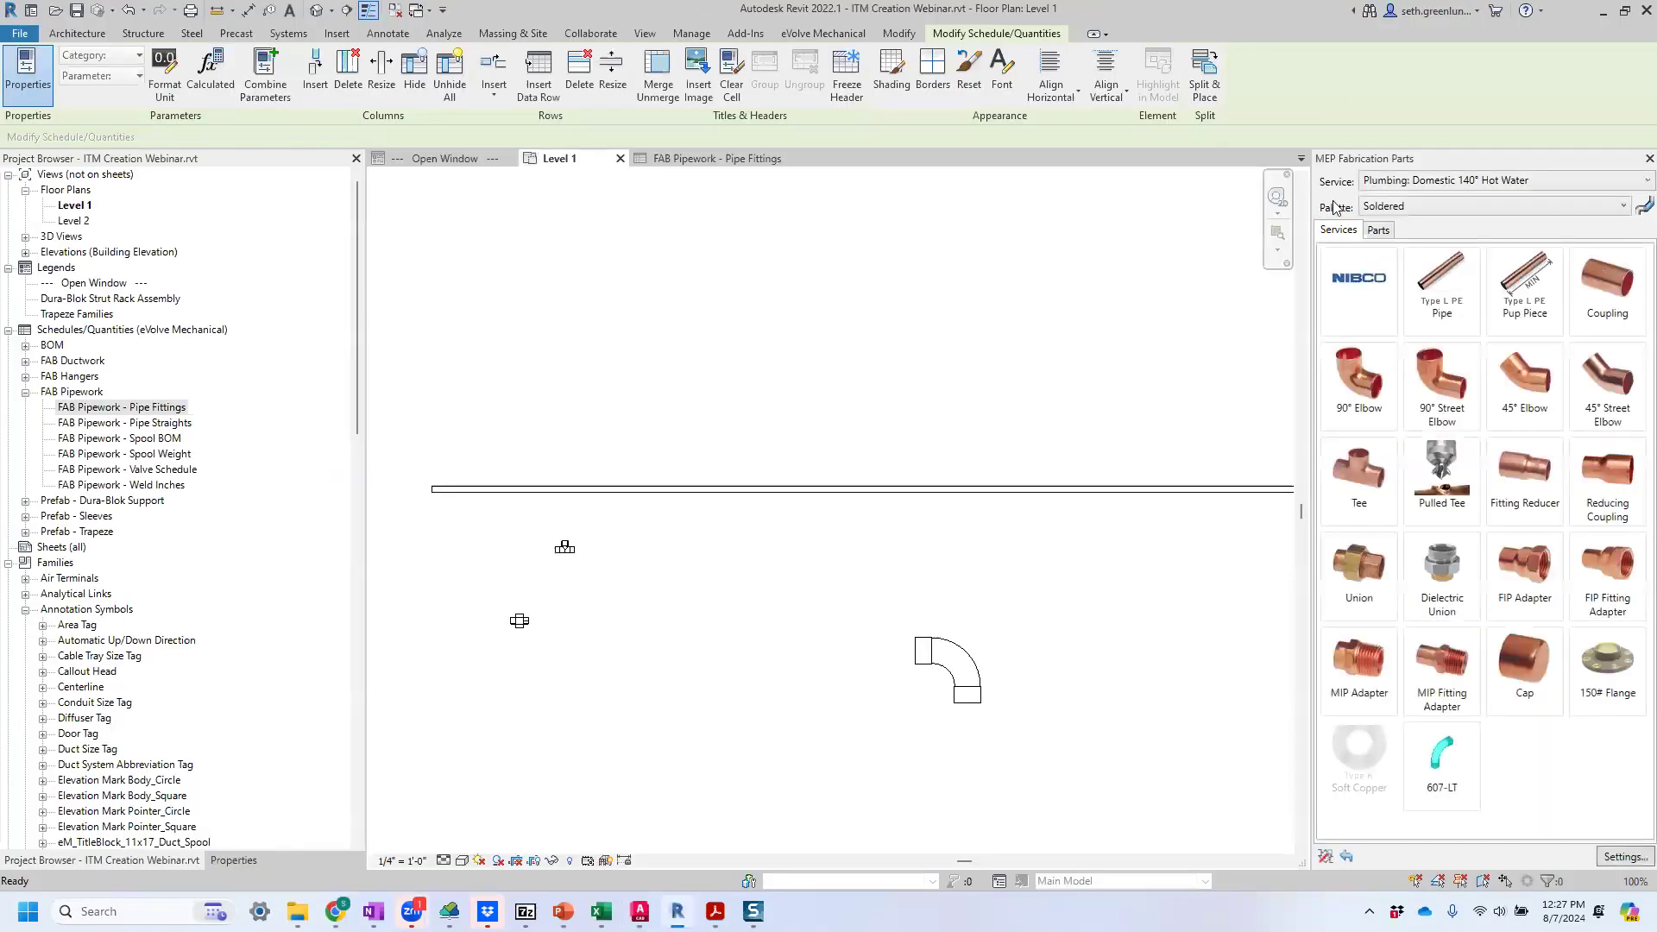
pyautogui.click(1247, 86)
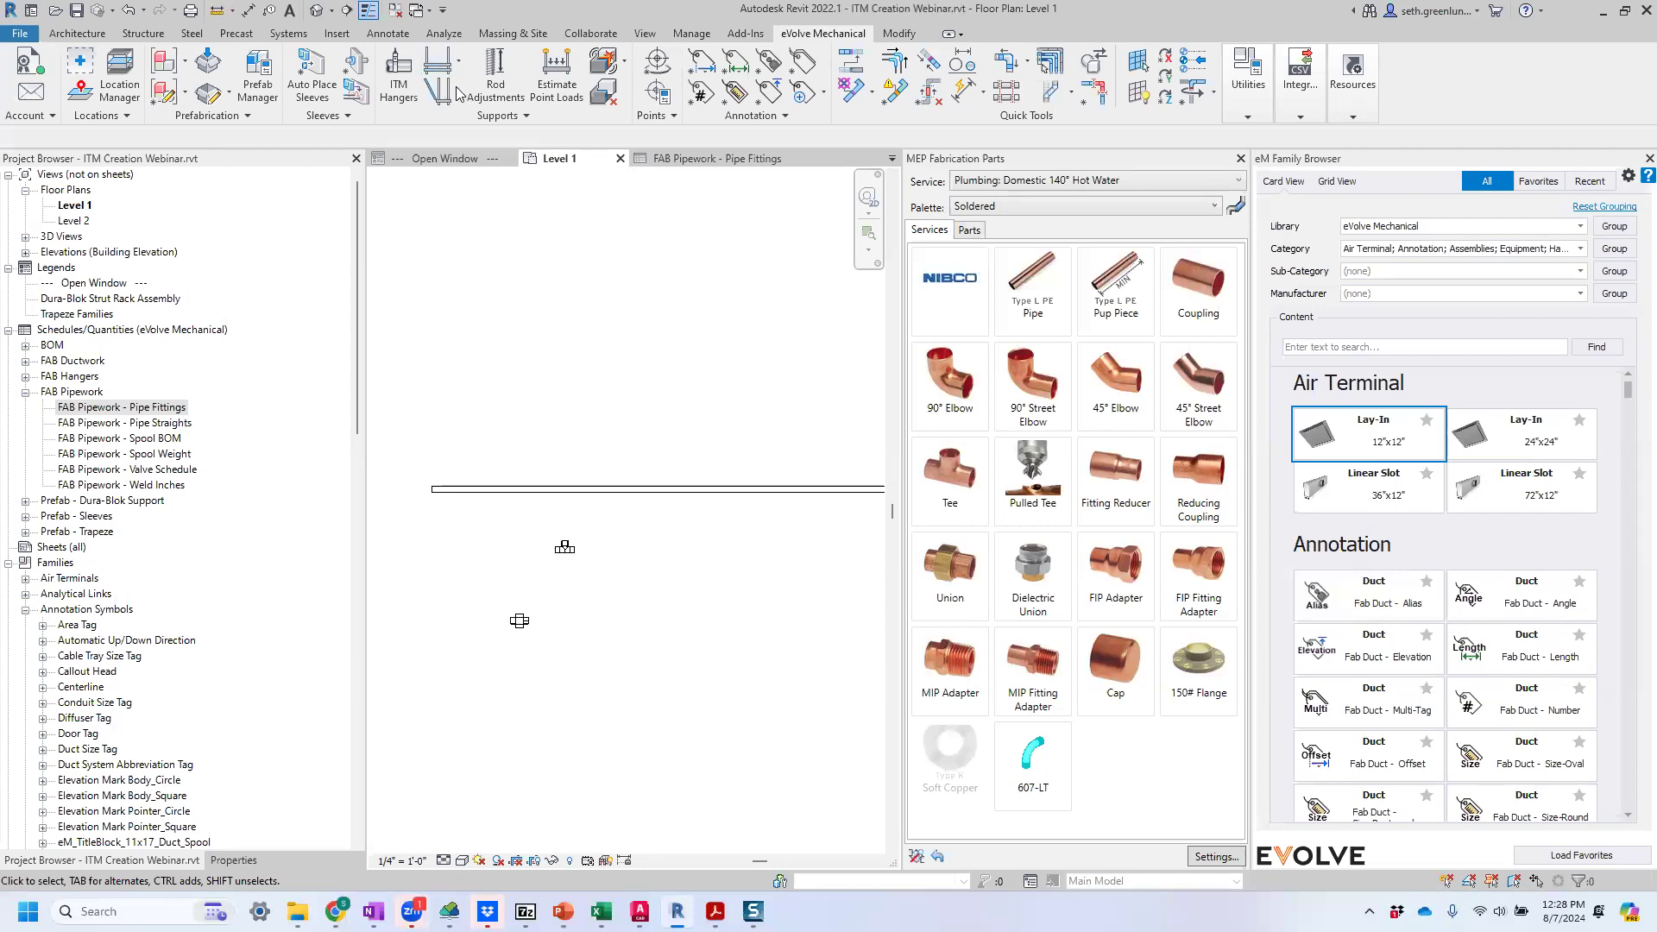
pyautogui.click(398, 71)
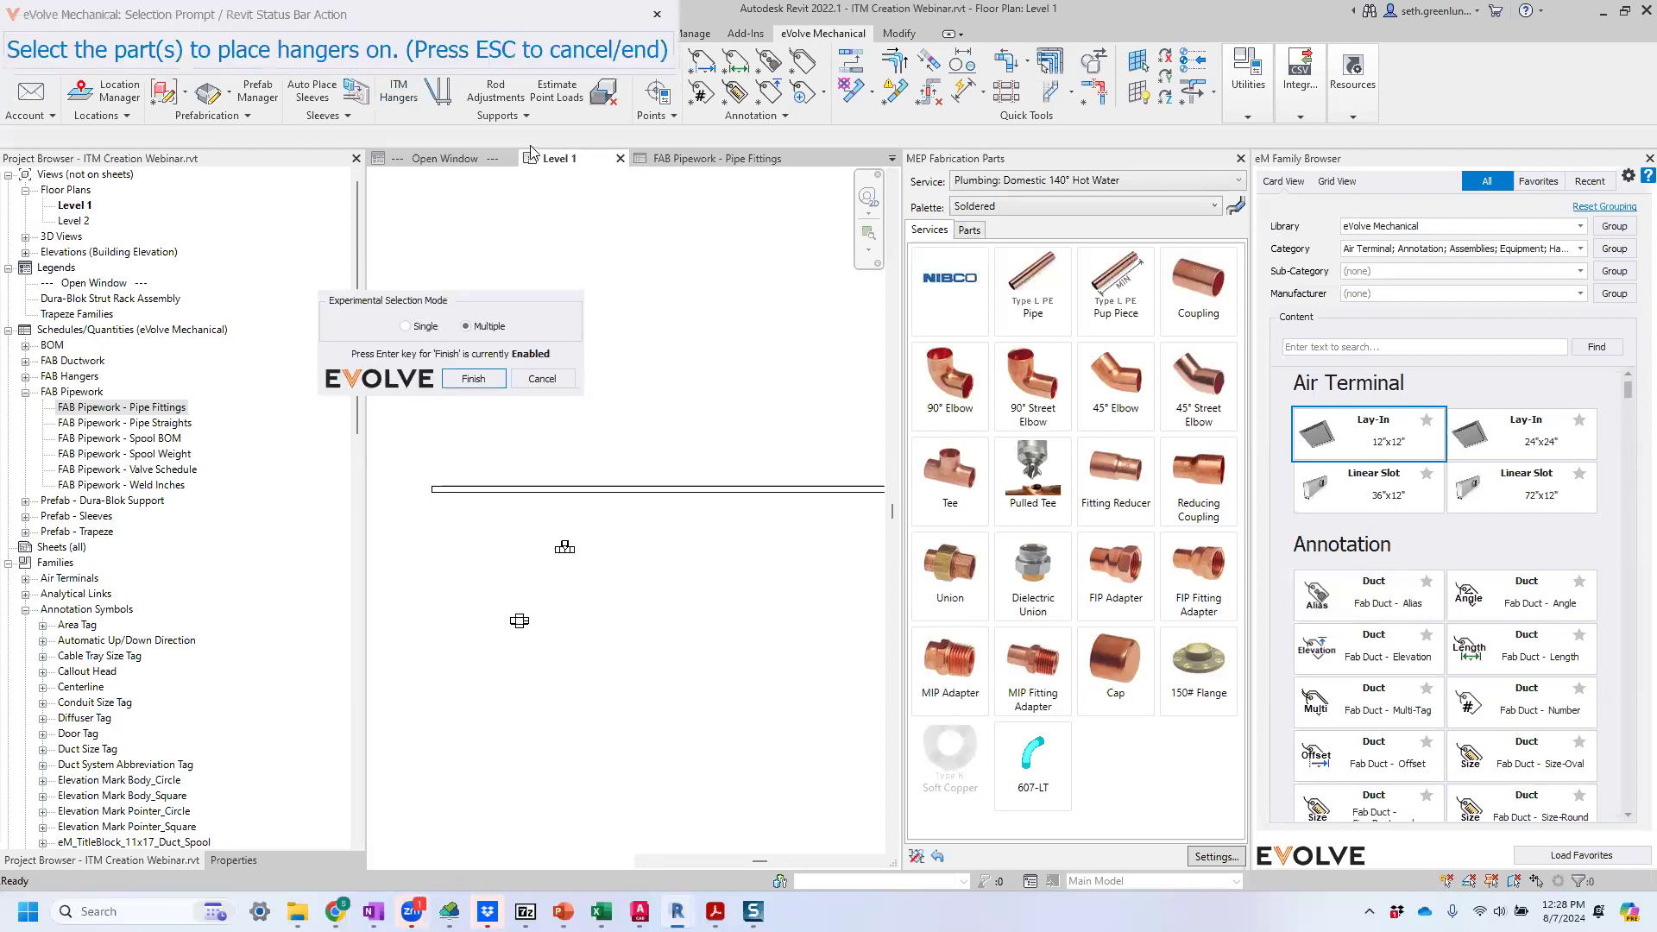
pyautogui.scroll(-1, 644, 614)
pyautogui.scroll(-2, 661, 538)
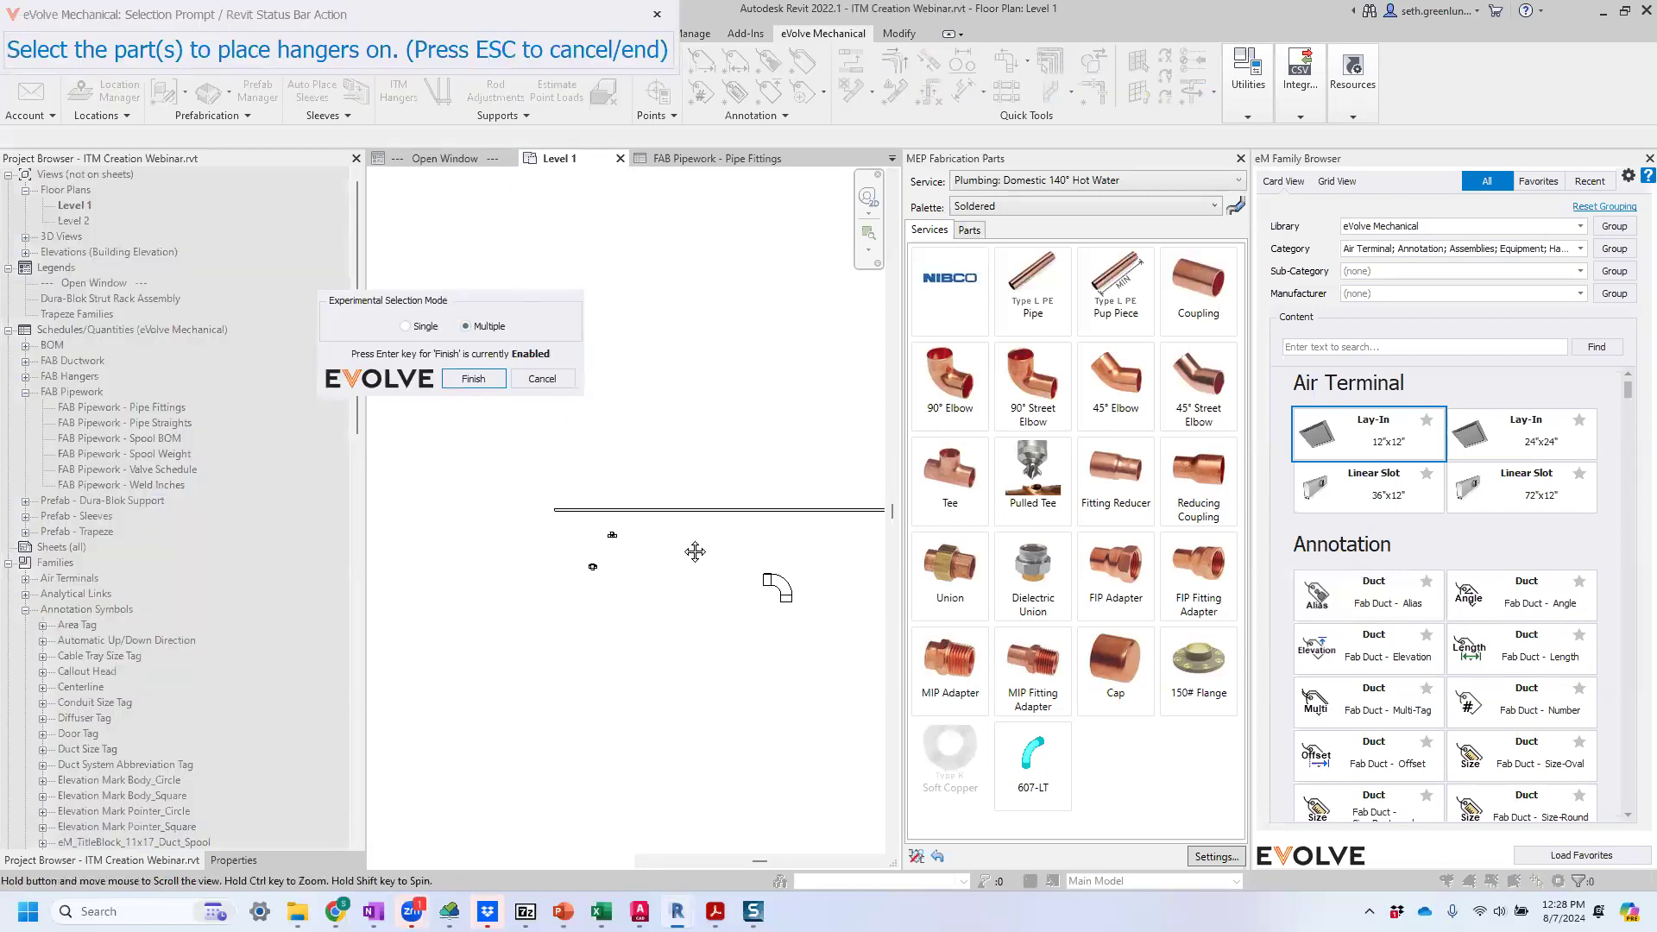
pyautogui.click(523, 379)
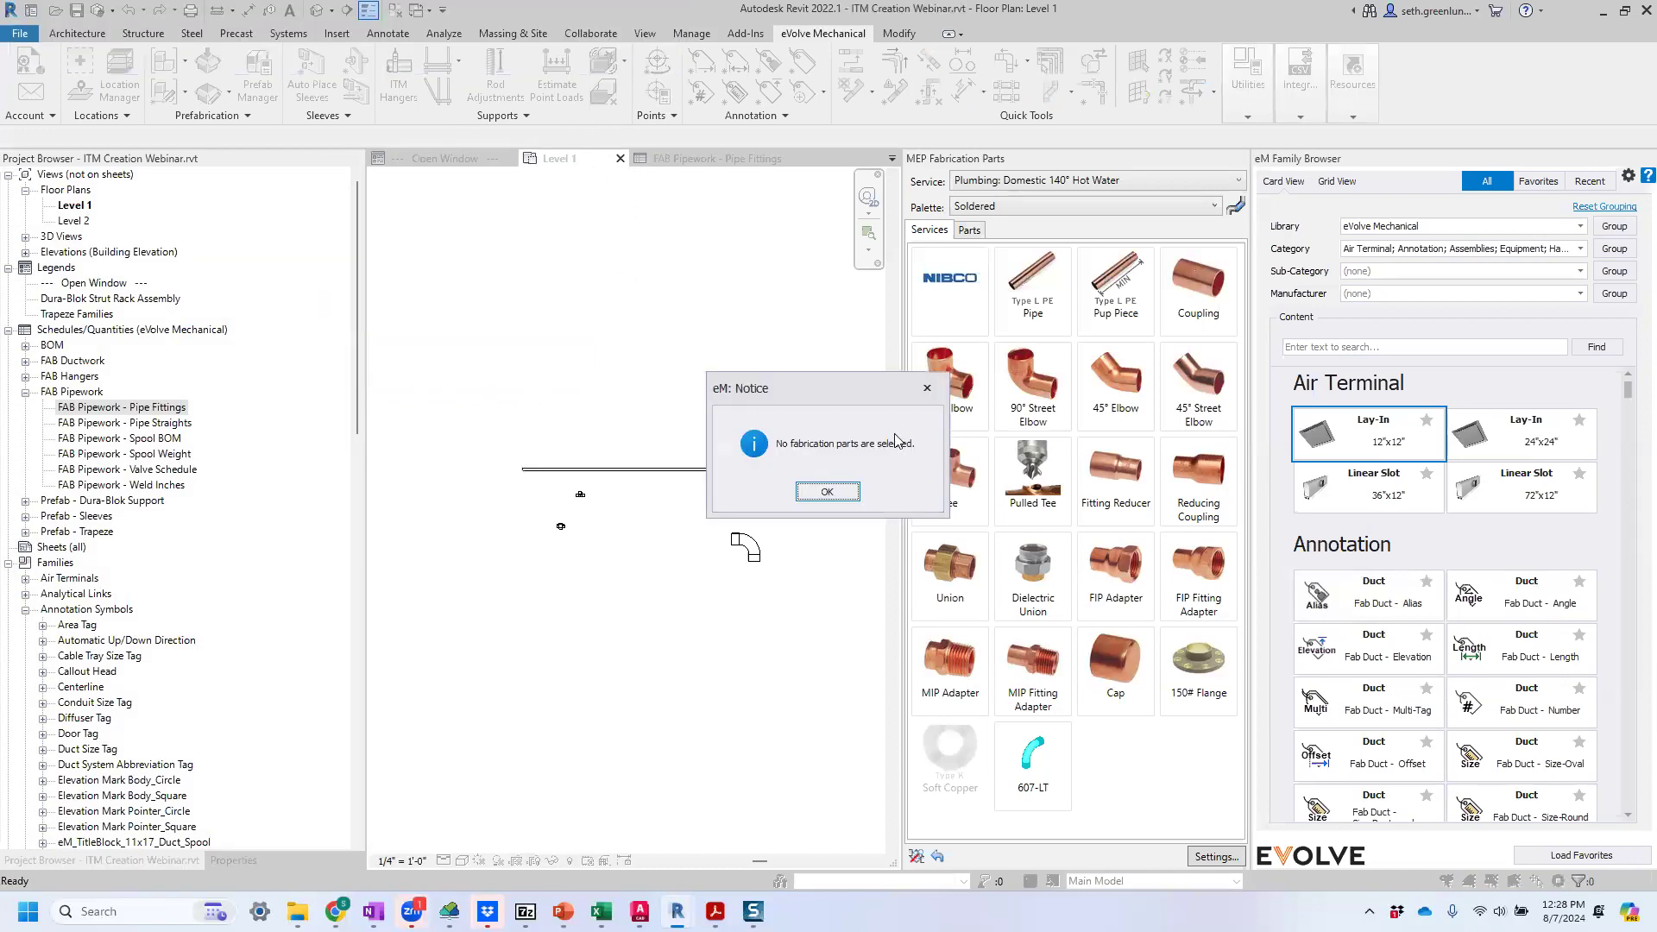
pyautogui.click(827, 491)
# Open the project ITM Hanger Settings, examine the hanger configuration rules for pipework and duct, and close without saving.
pyautogui.click(506, 120)
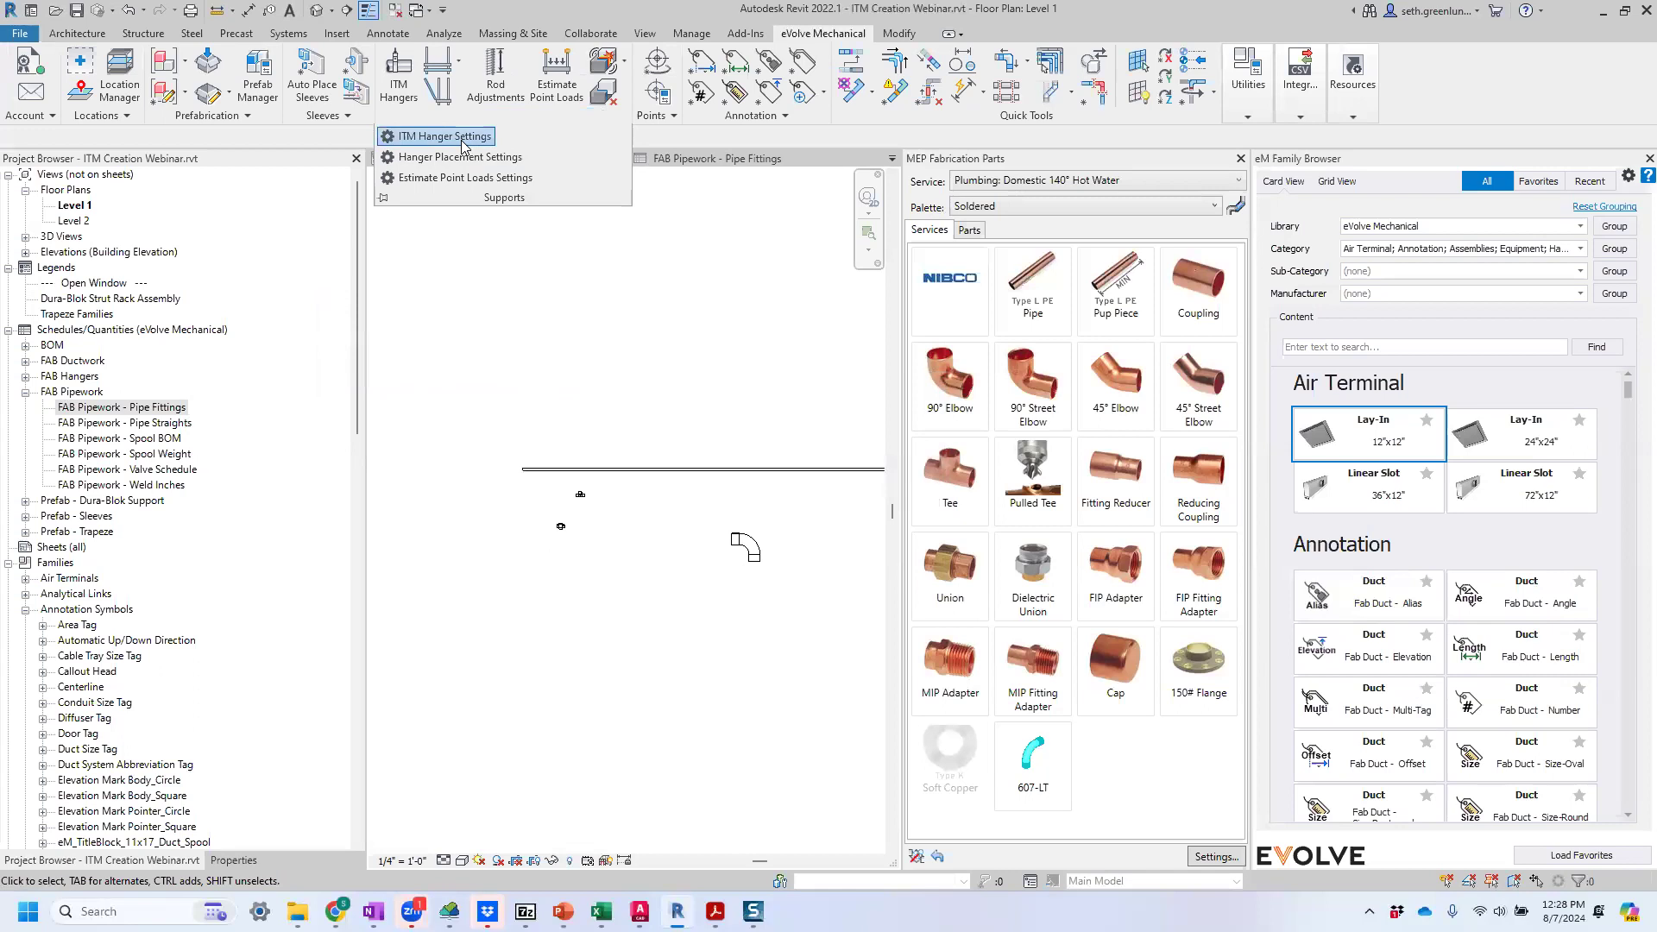
pyautogui.click(444, 136)
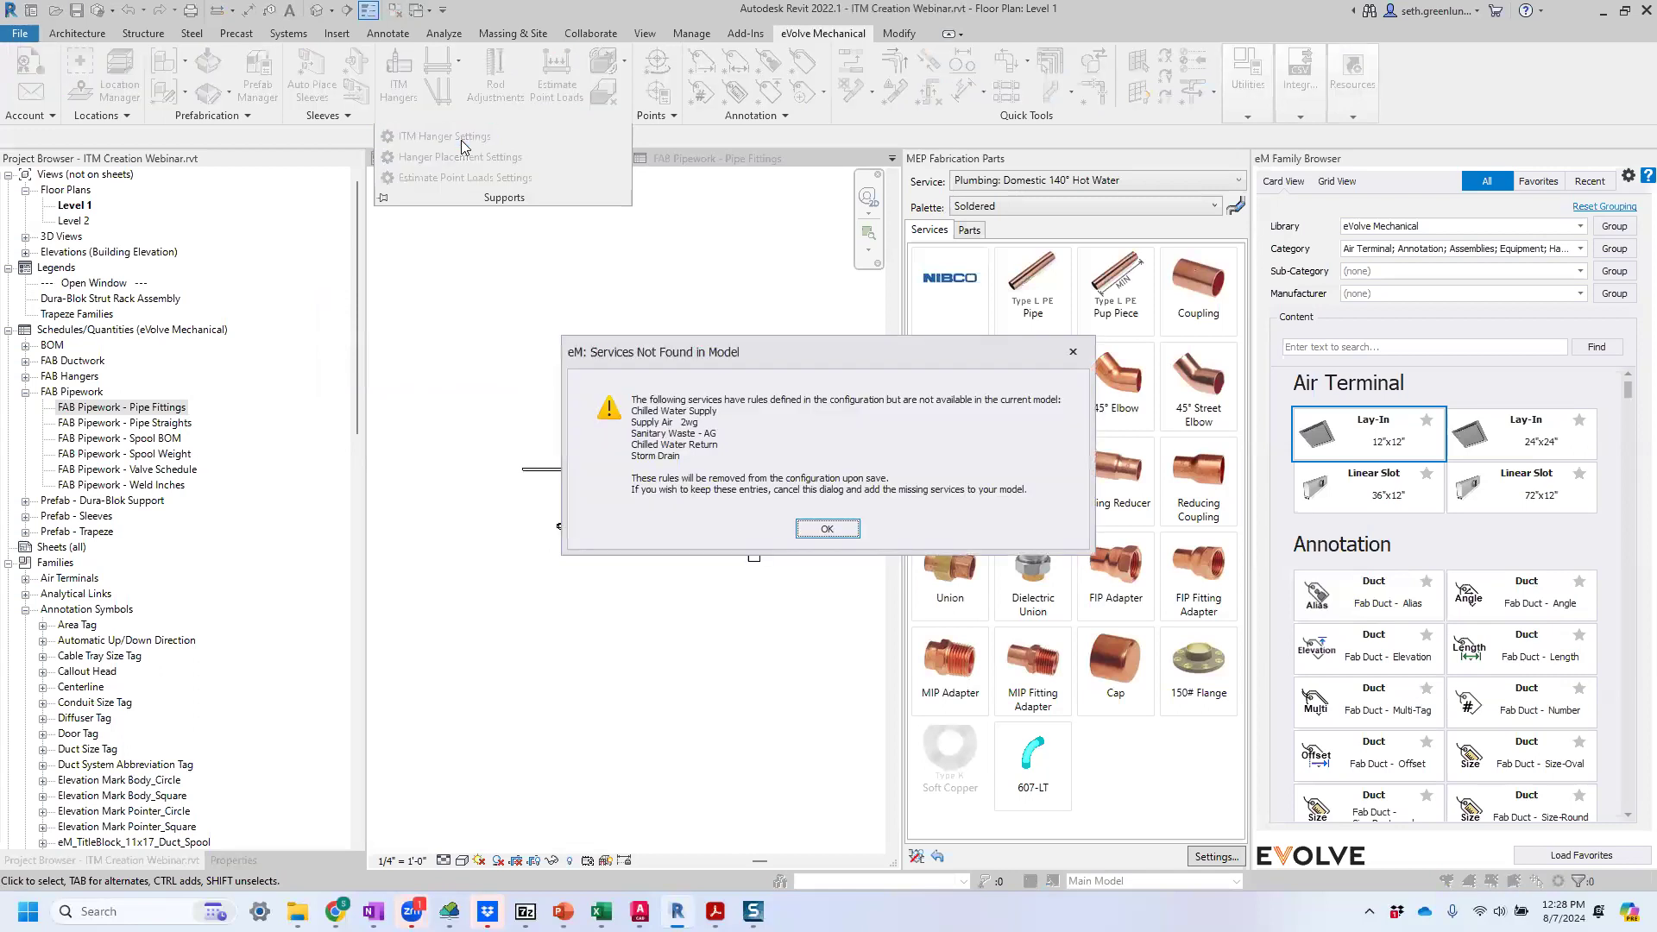
pyautogui.click(829, 529)
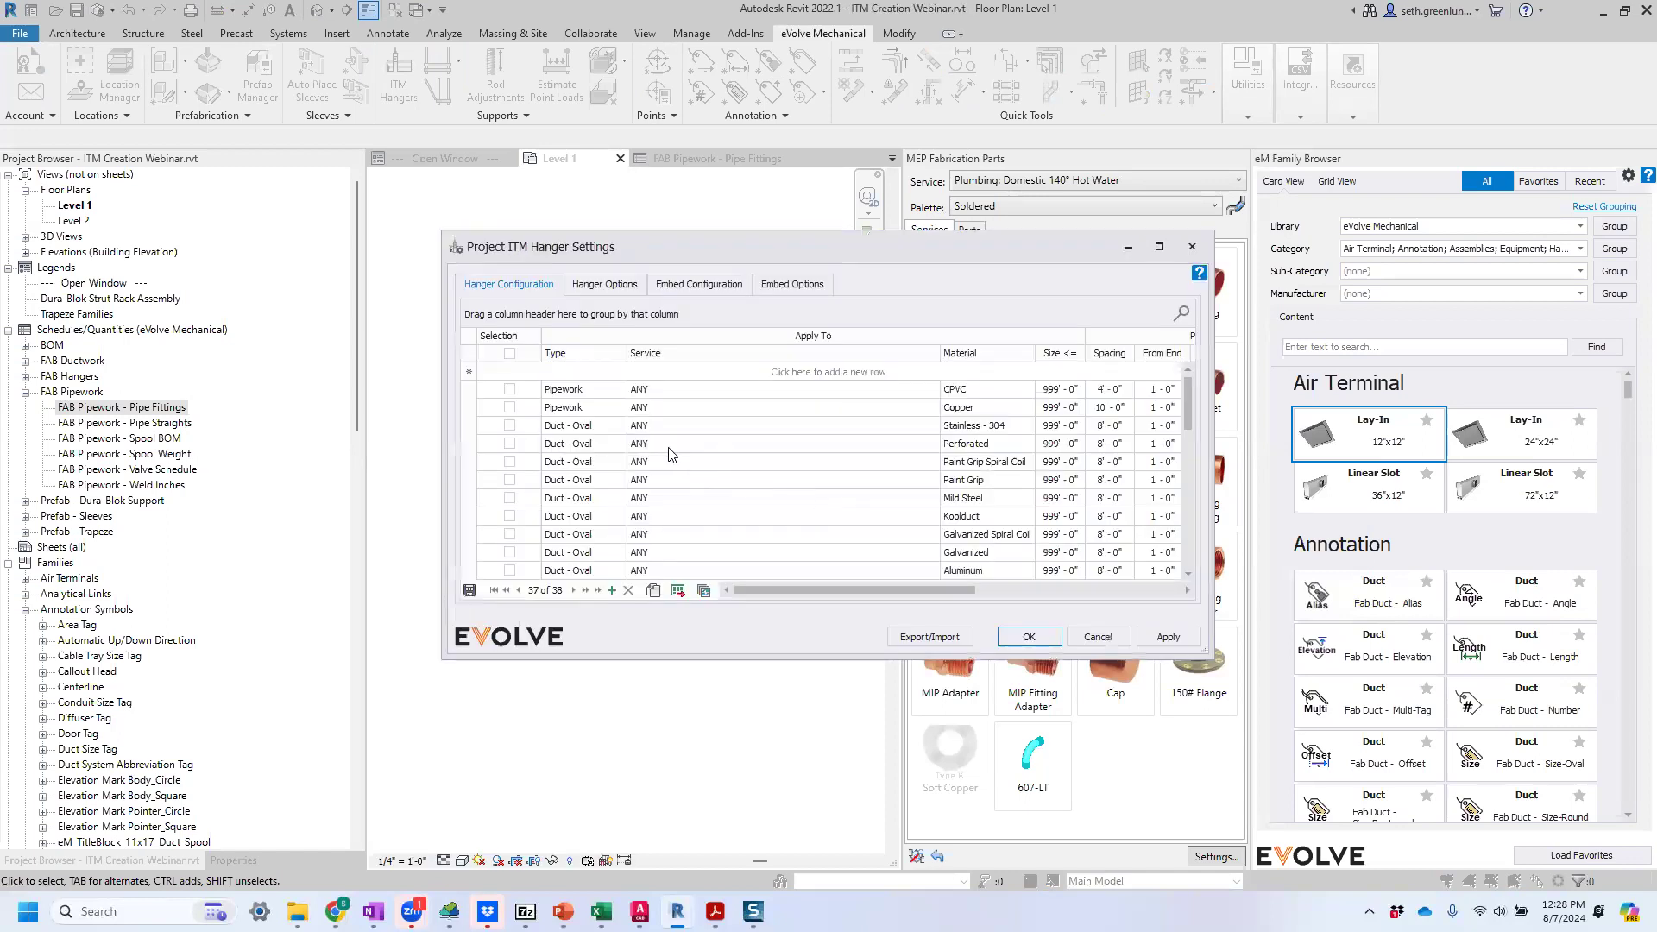
pyautogui.scroll(-1, 993, 432)
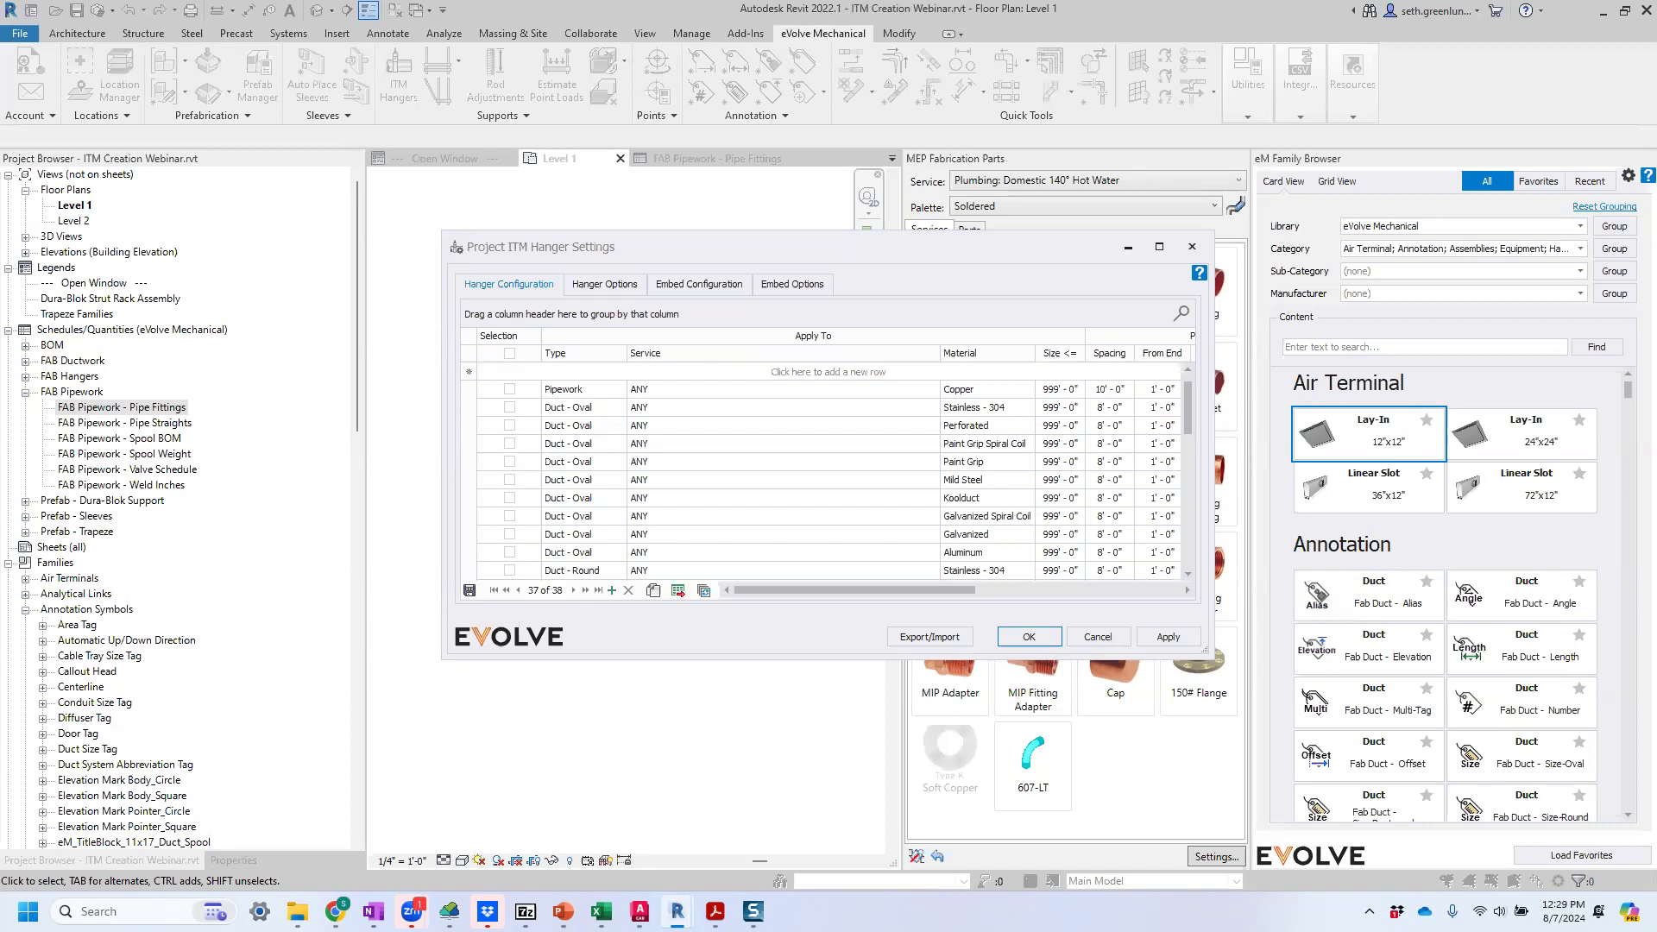
pyautogui.click(1192, 247)
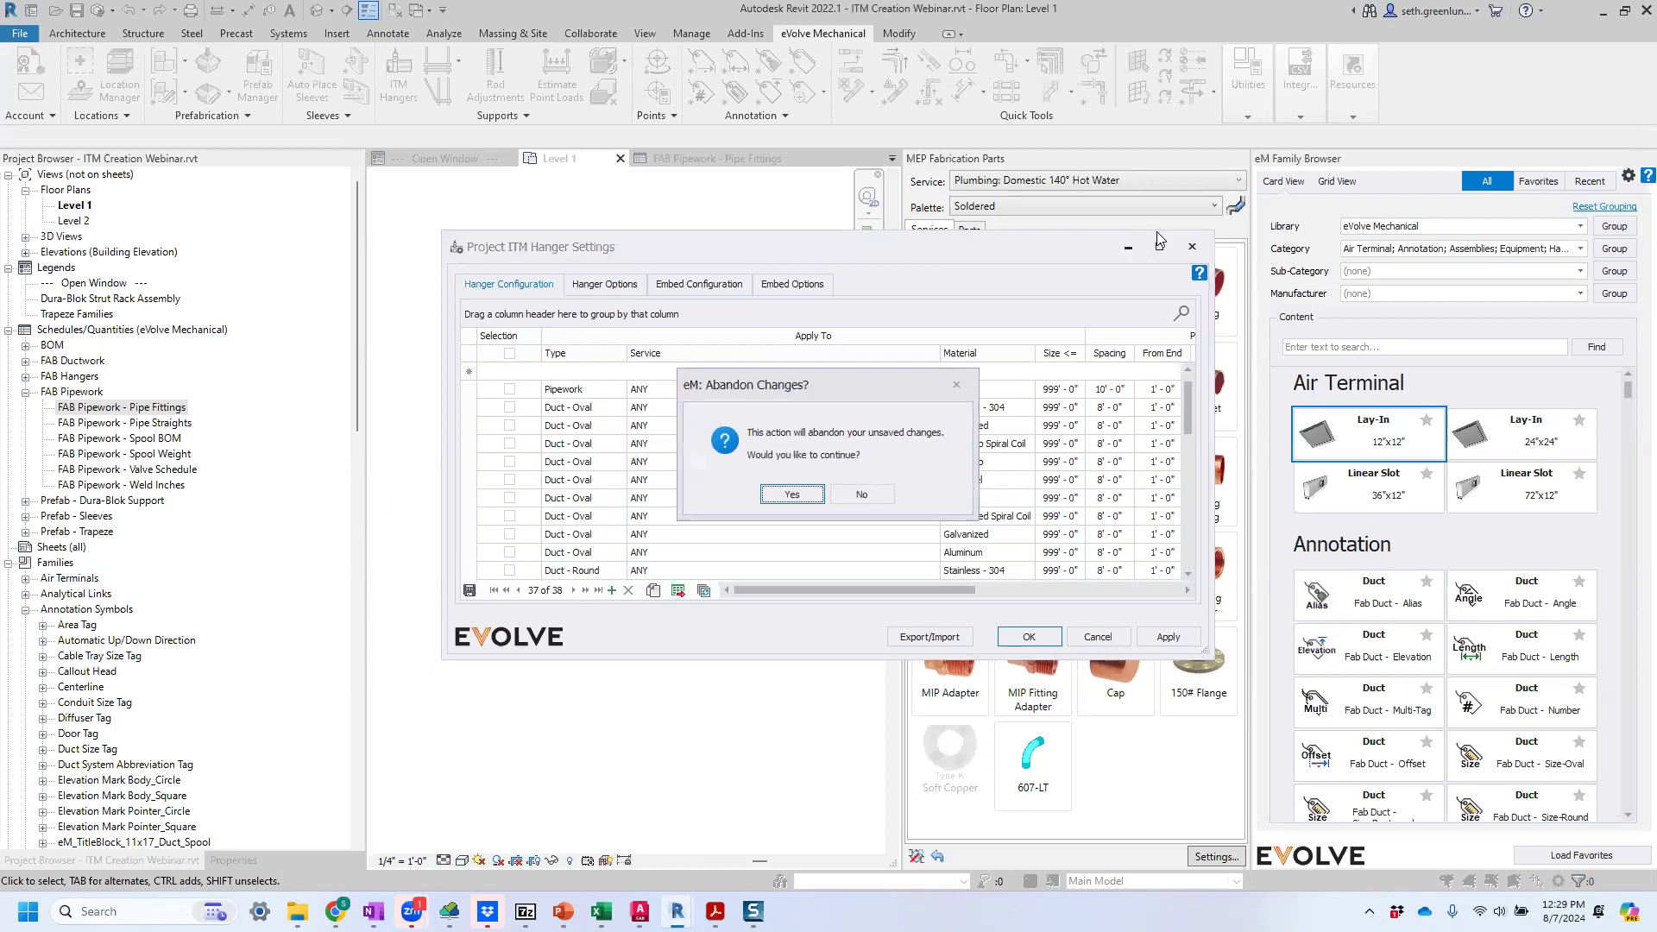
pyautogui.click(791, 494)
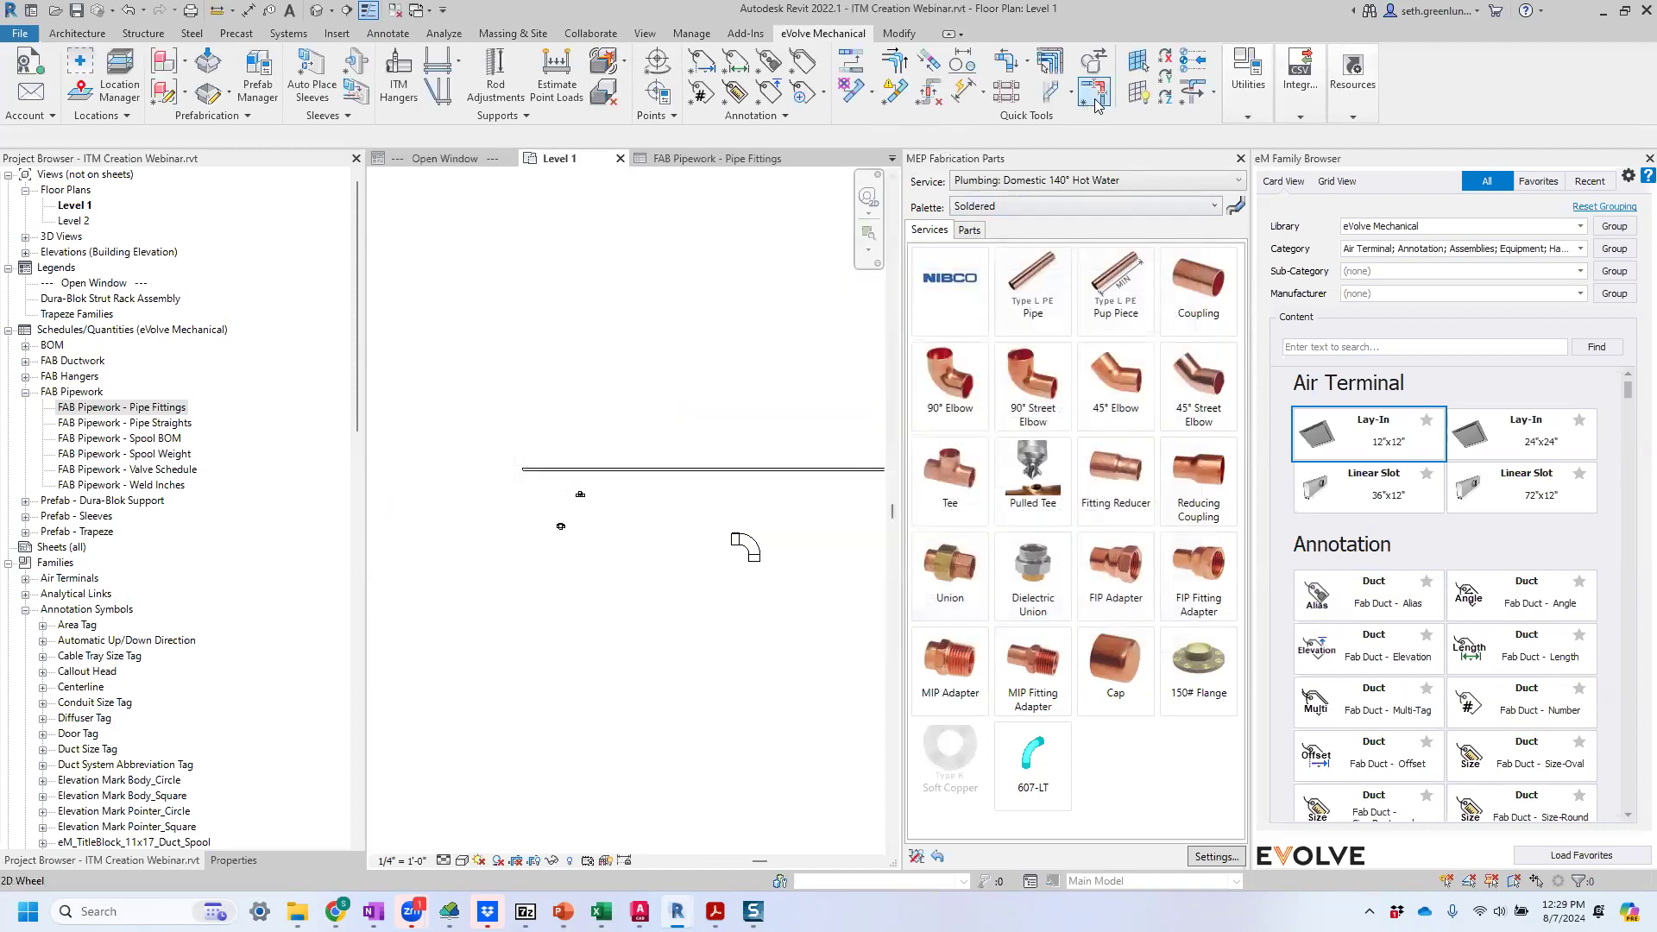
# Open the Insert Offset tool's settings, examine its list of fallback angles and close the list unchanged.
pyautogui.click(1051, 96)
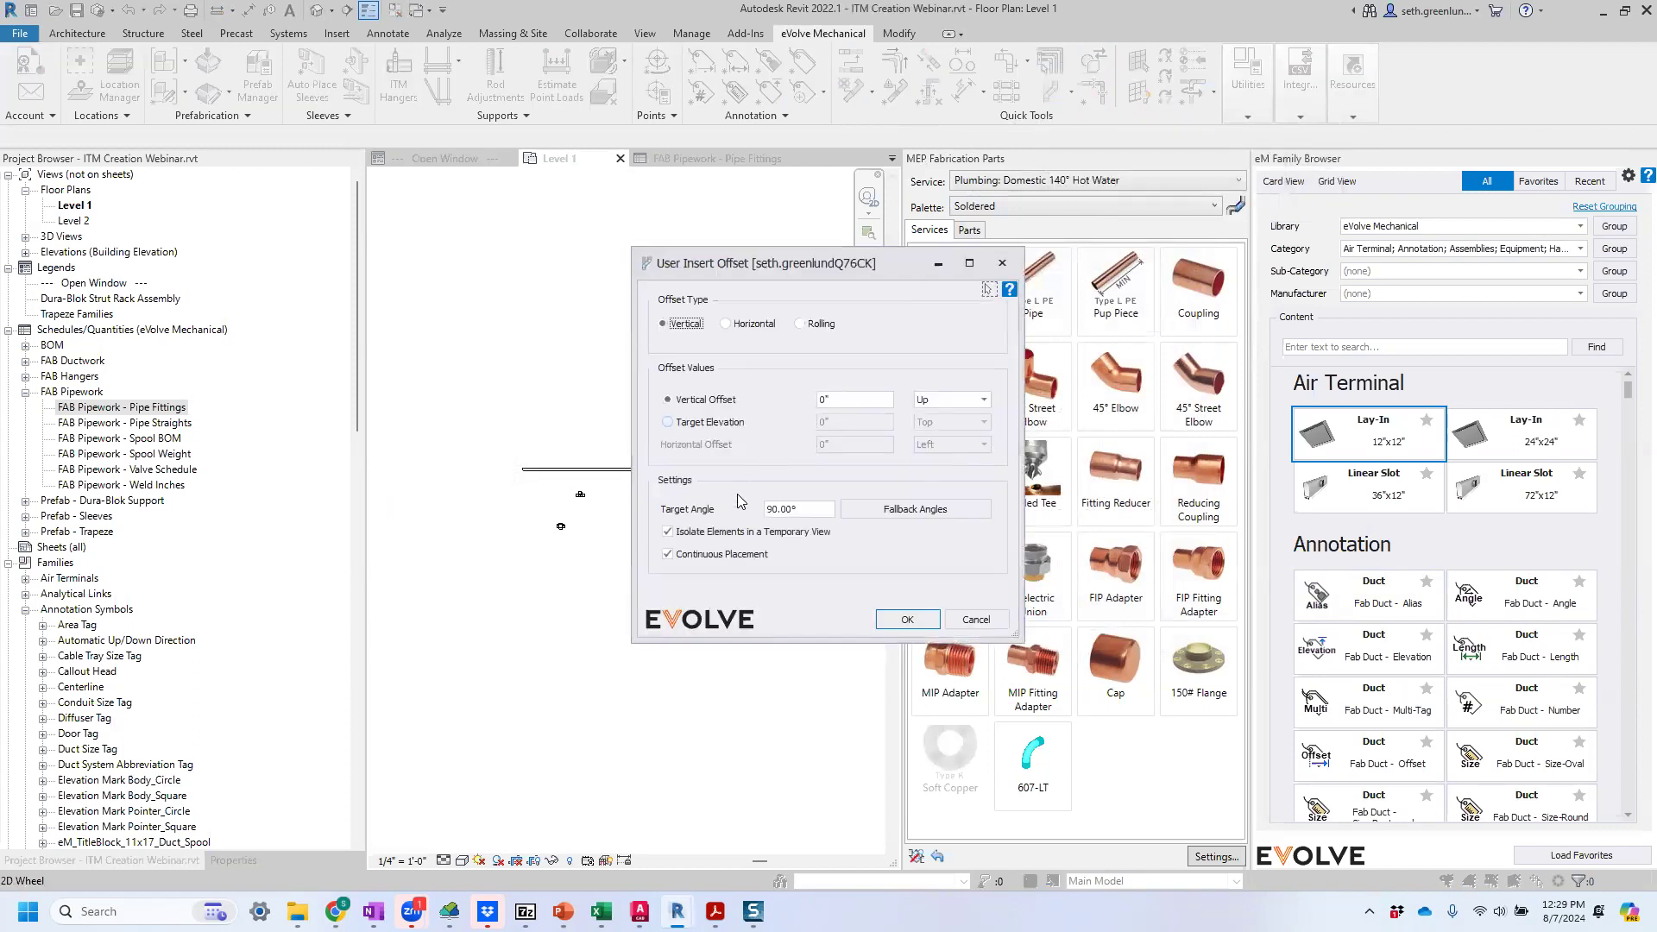
pyautogui.click(874, 507)
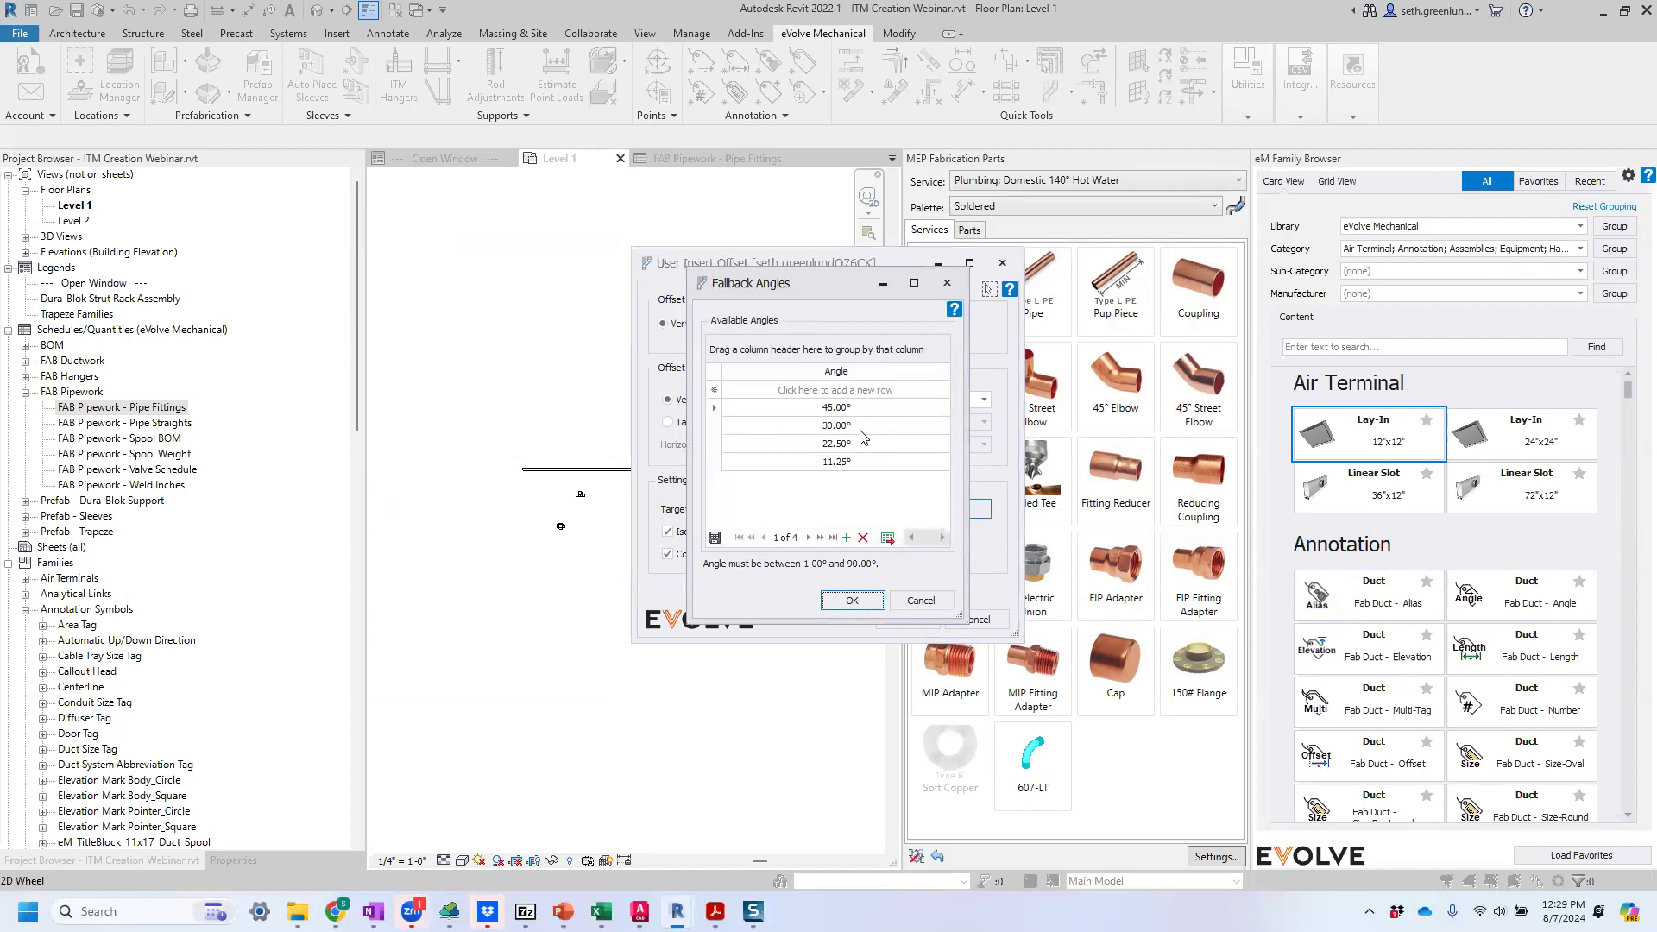
pyautogui.click(929, 600)
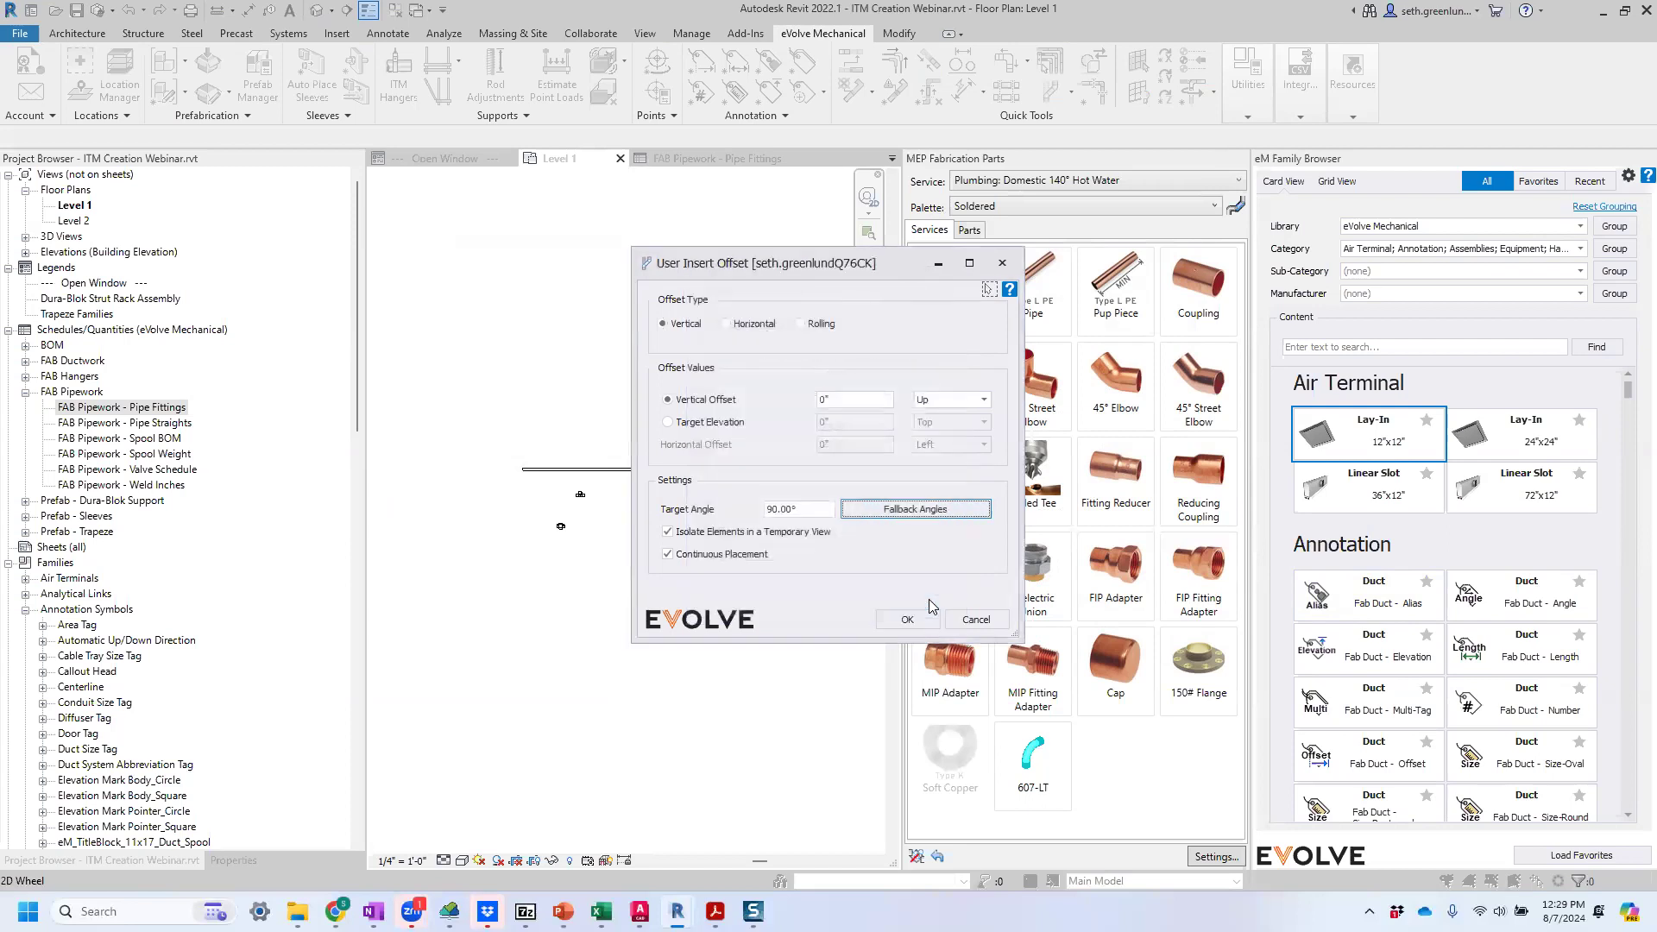